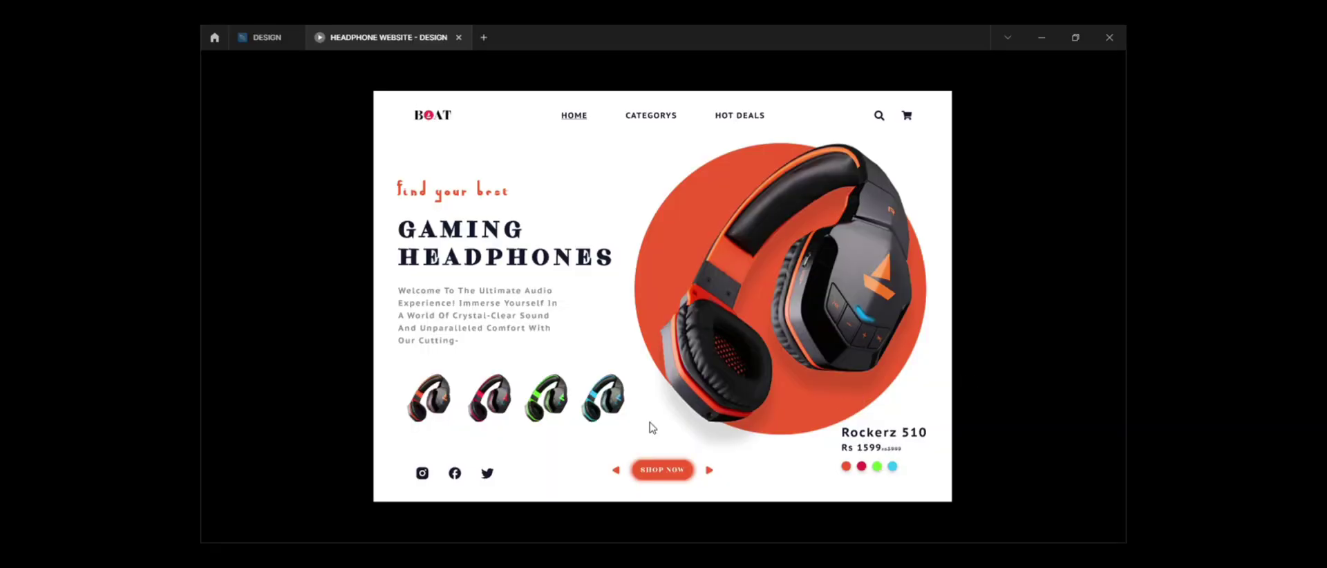
Step: Step the prototype through the red, green, blue and orange variants, then back twice to green
click(711, 470)
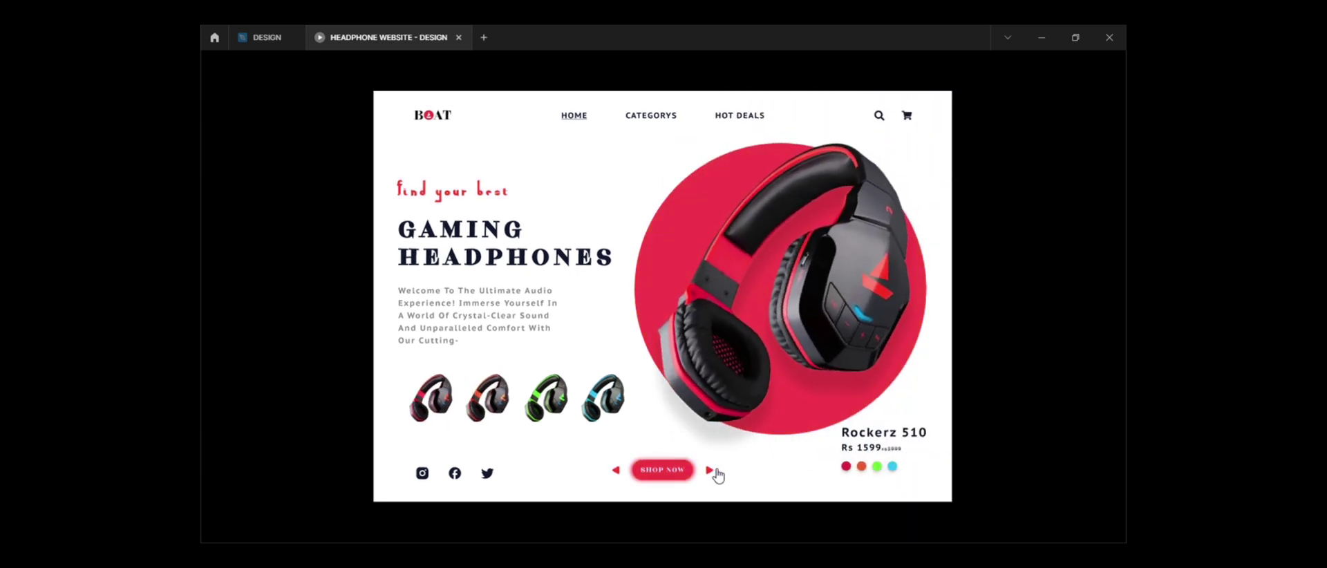
click(714, 472)
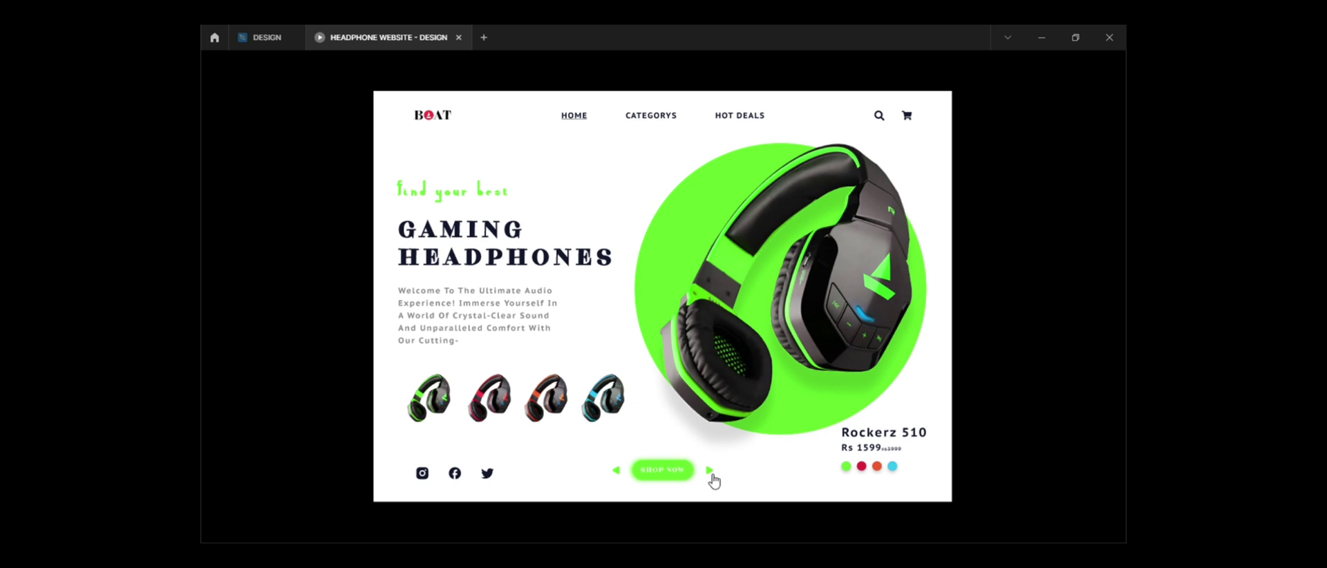
click(712, 474)
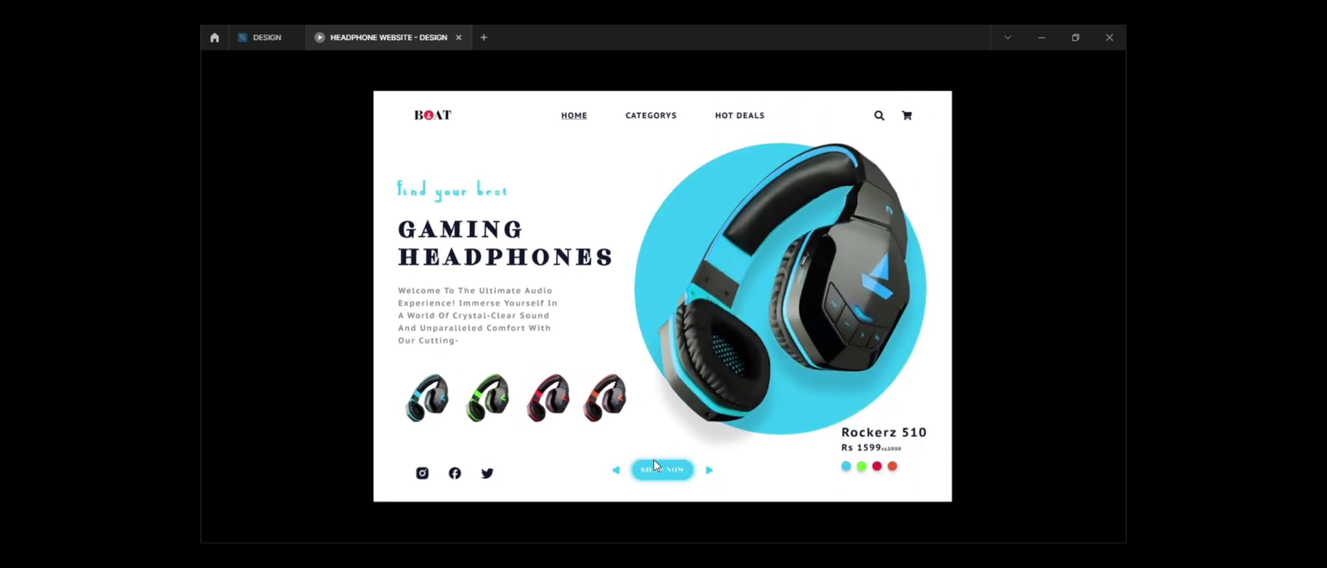
click(714, 472)
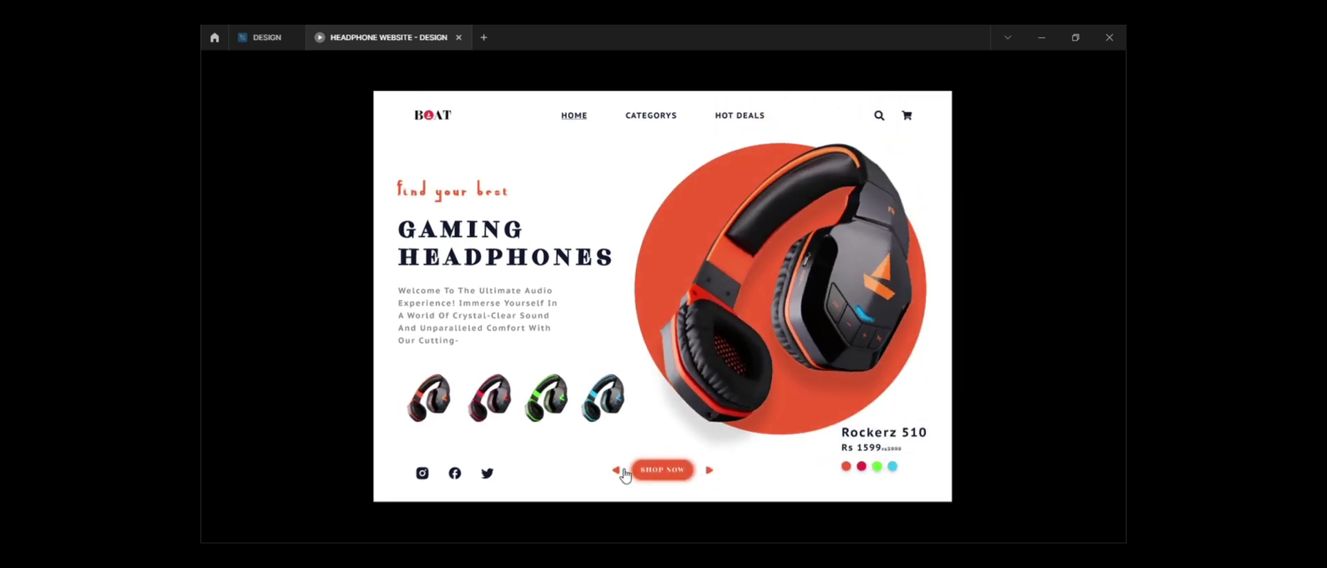
click(624, 472)
click(624, 473)
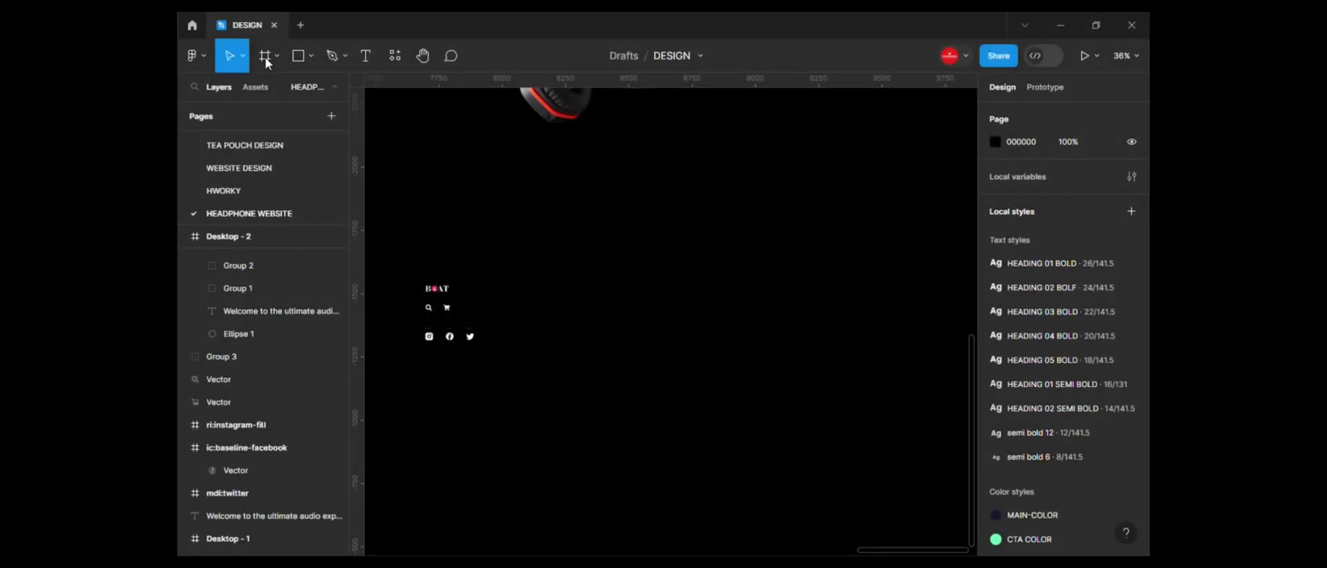
Step: Add a new 1440×1024 Desktop frame, Desktop - 5
key(f)
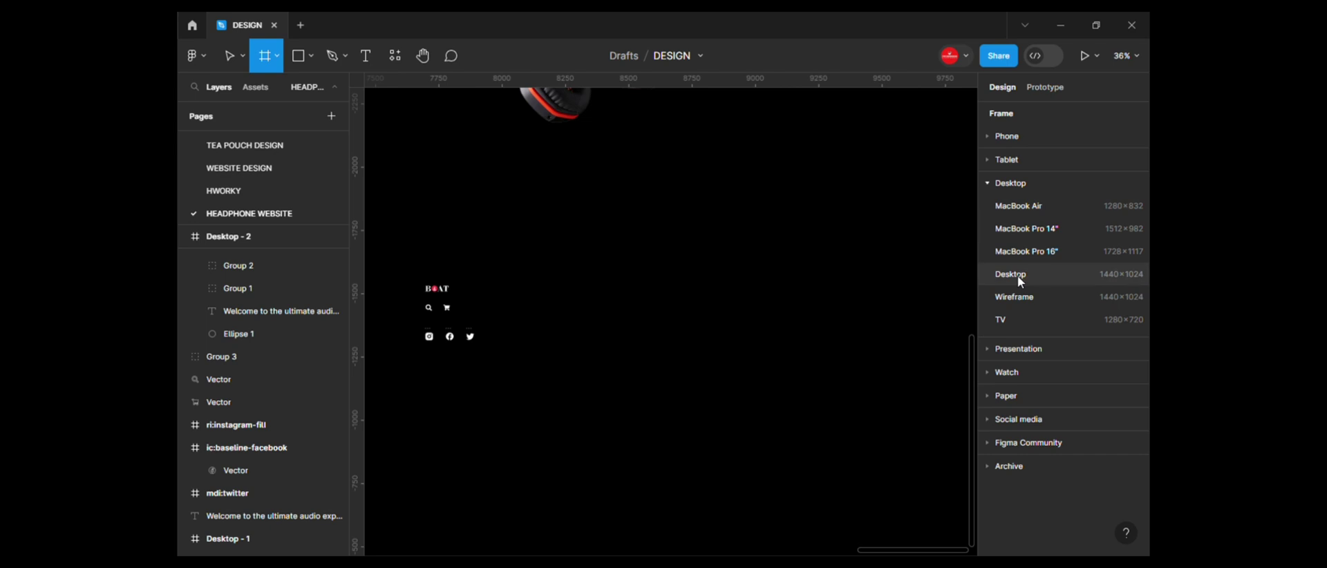
click(1017, 275)
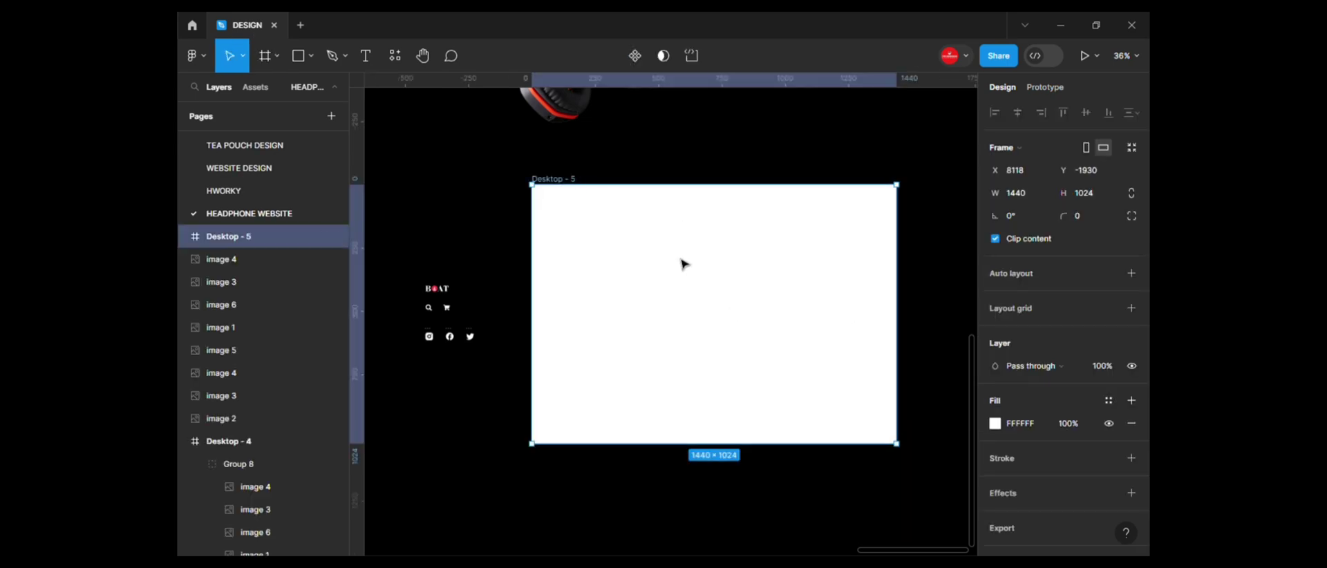
key(Escape)
scroll(561, 218, up, 1)
key(ctrl+z)
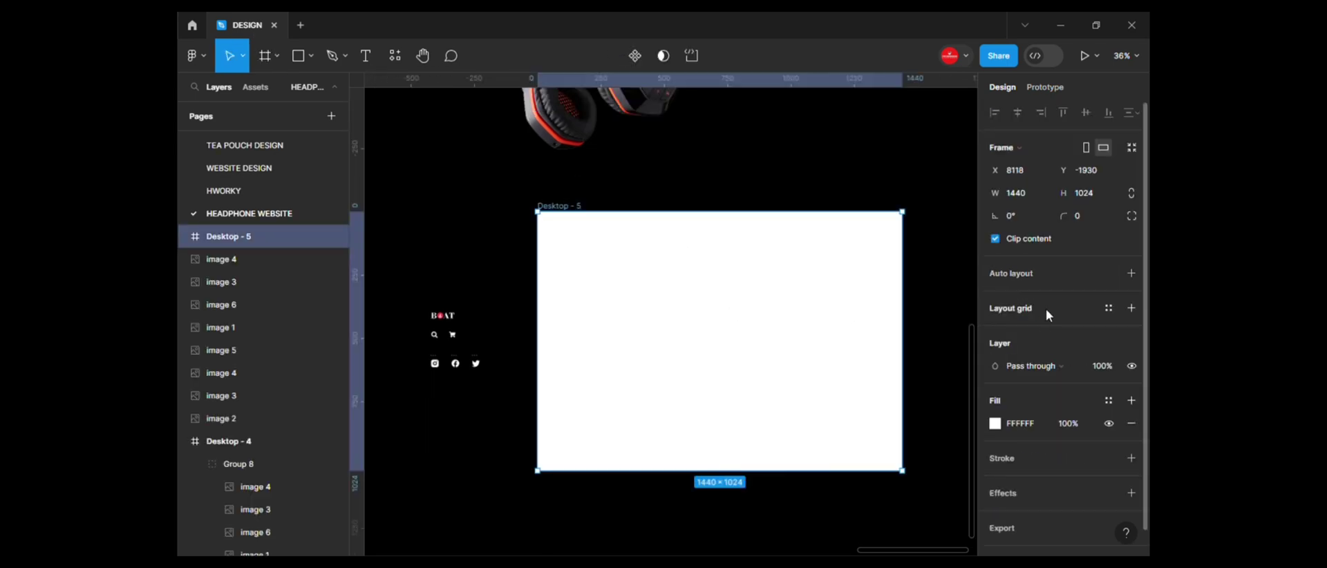
Step: Give Desktop - 5 an 8-column layout grid with 100 margins
click(1132, 308)
click(996, 332)
click(853, 334)
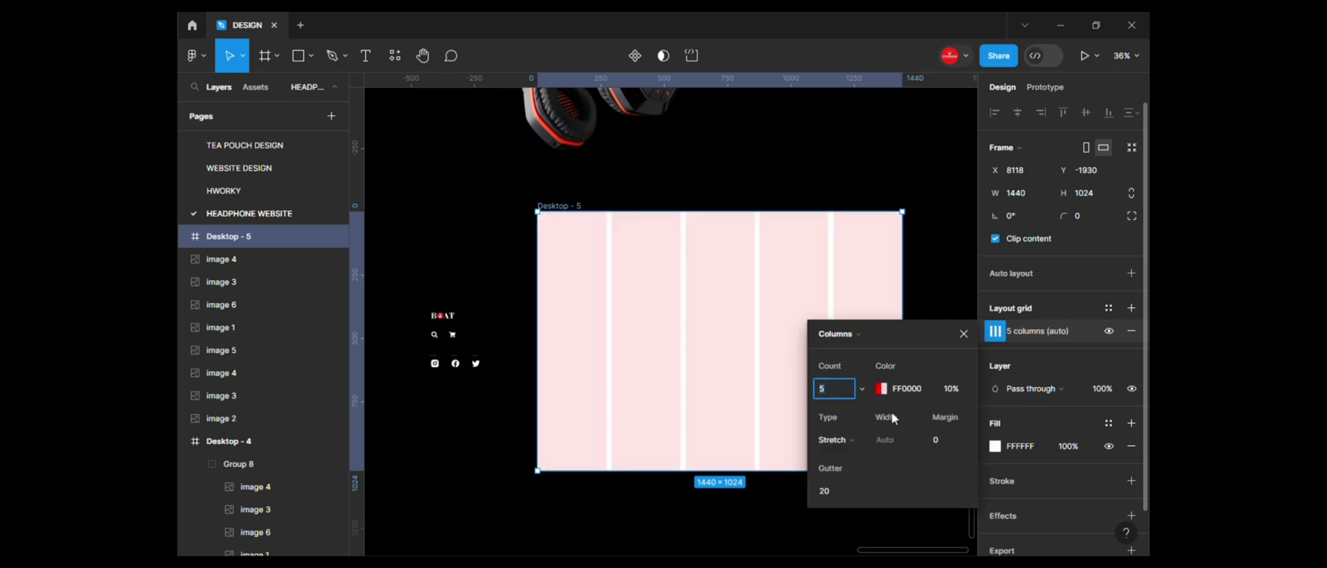
text(100)
click(860, 384)
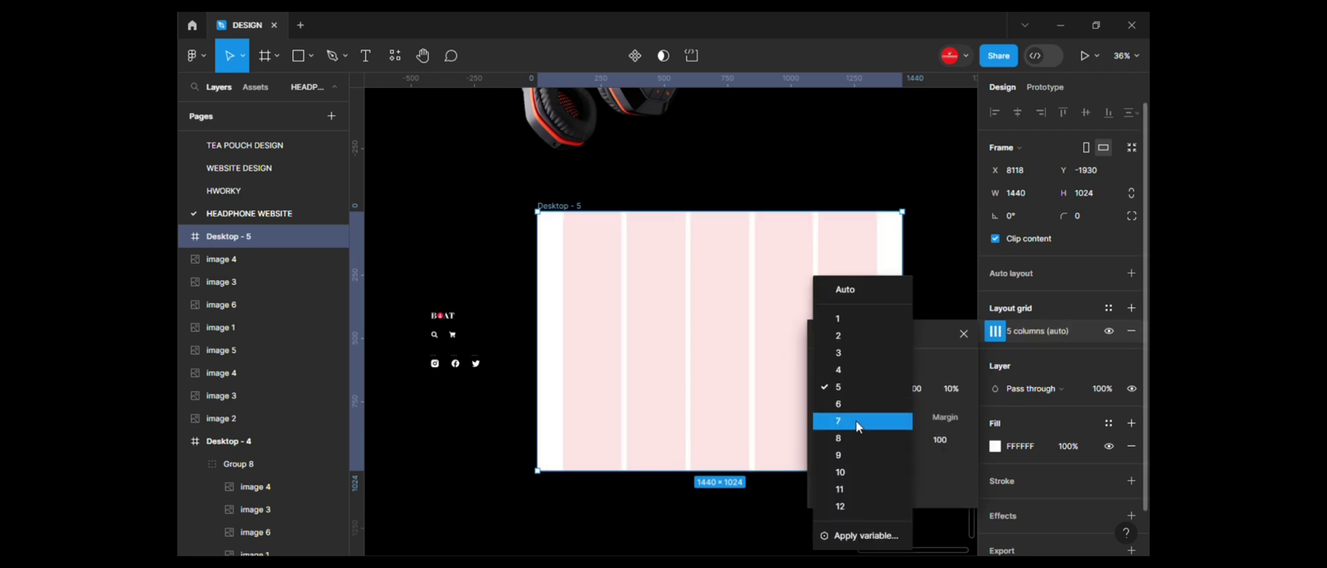
click(849, 438)
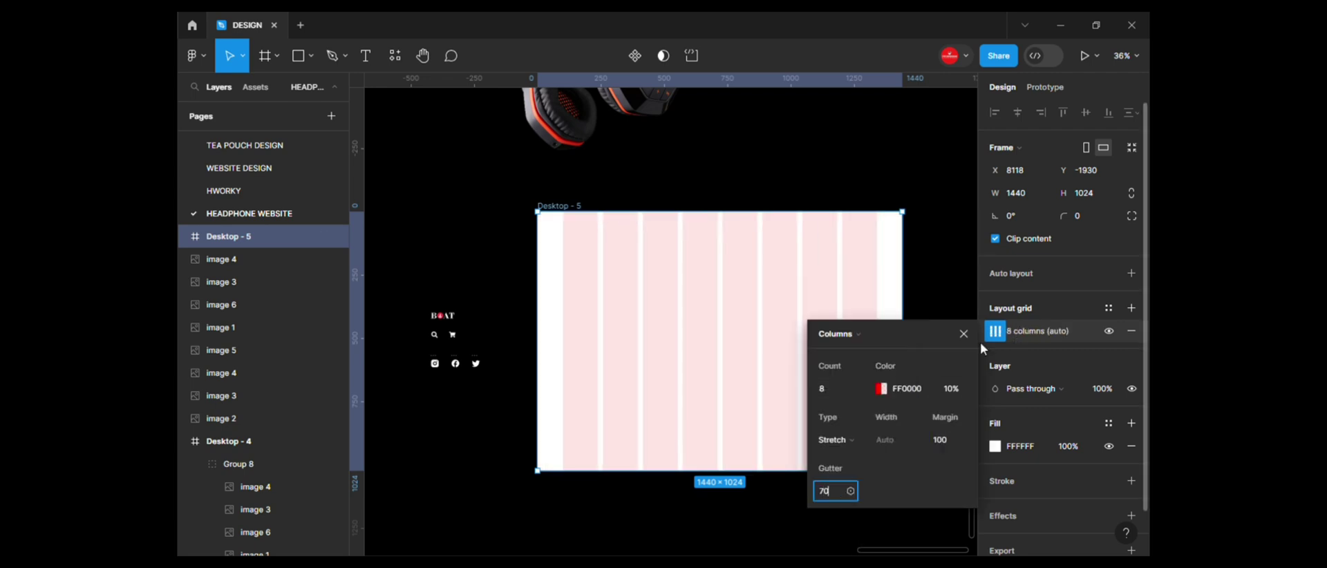
click(691, 336)
scroll(691, 336, up, 1)
click(388, 340)
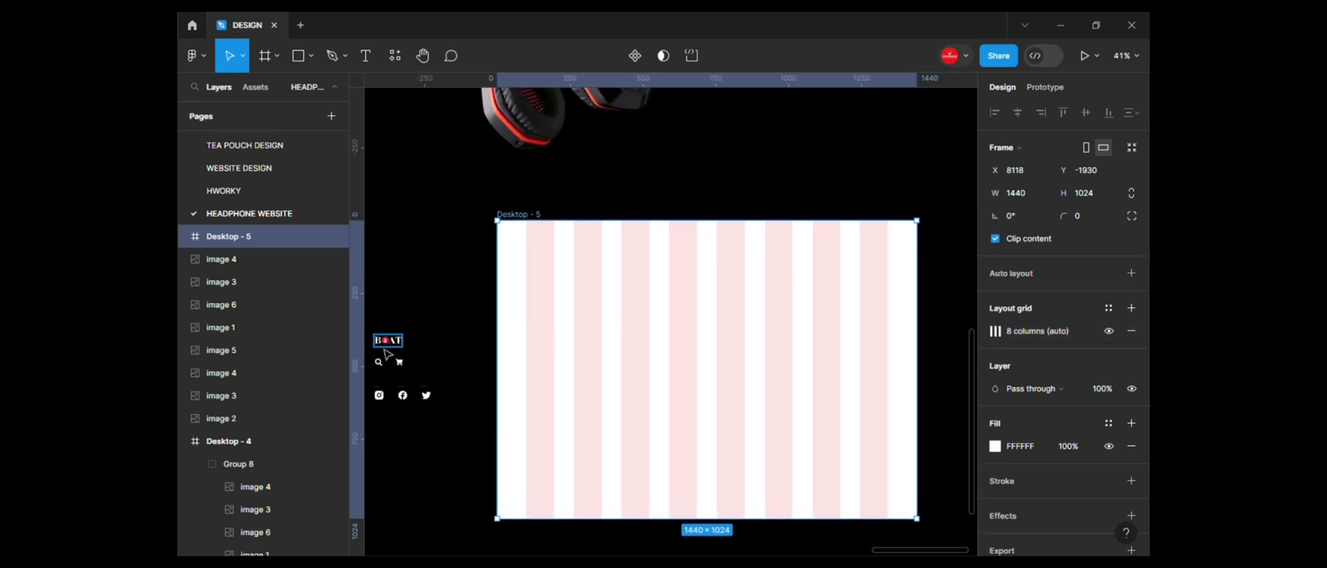
Step: Move the BOAT logo into Desktop - 5 and recolour its white lettering to black 000000
key(ctrl+x)
click(536, 257)
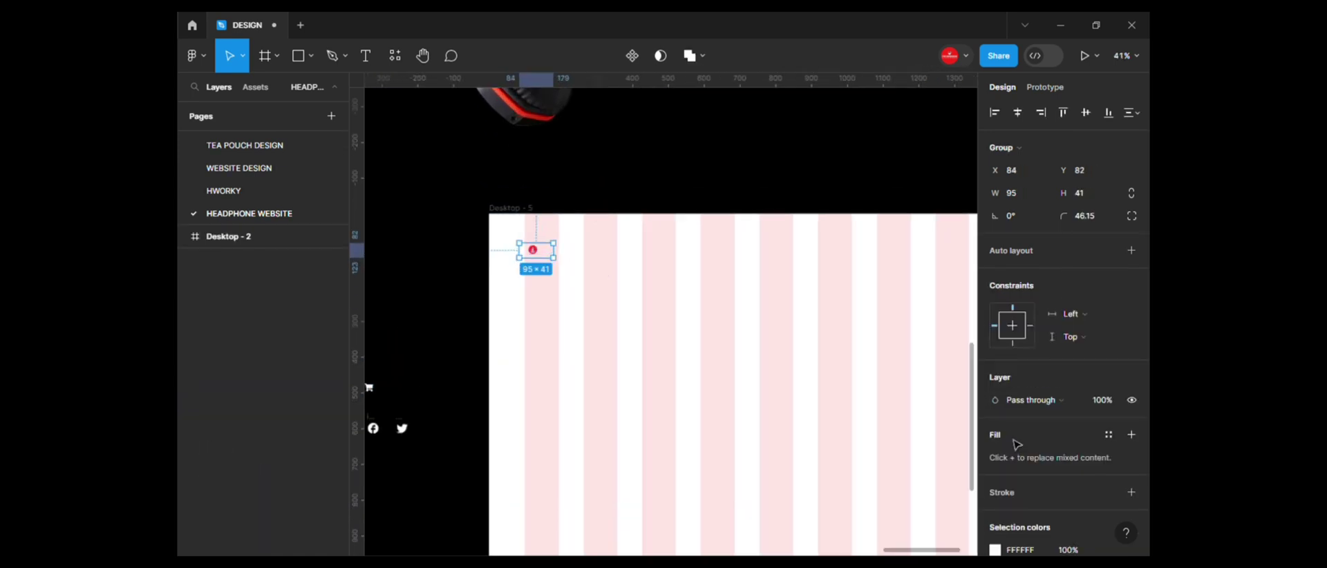
key(ctrl+v)
click(995, 410)
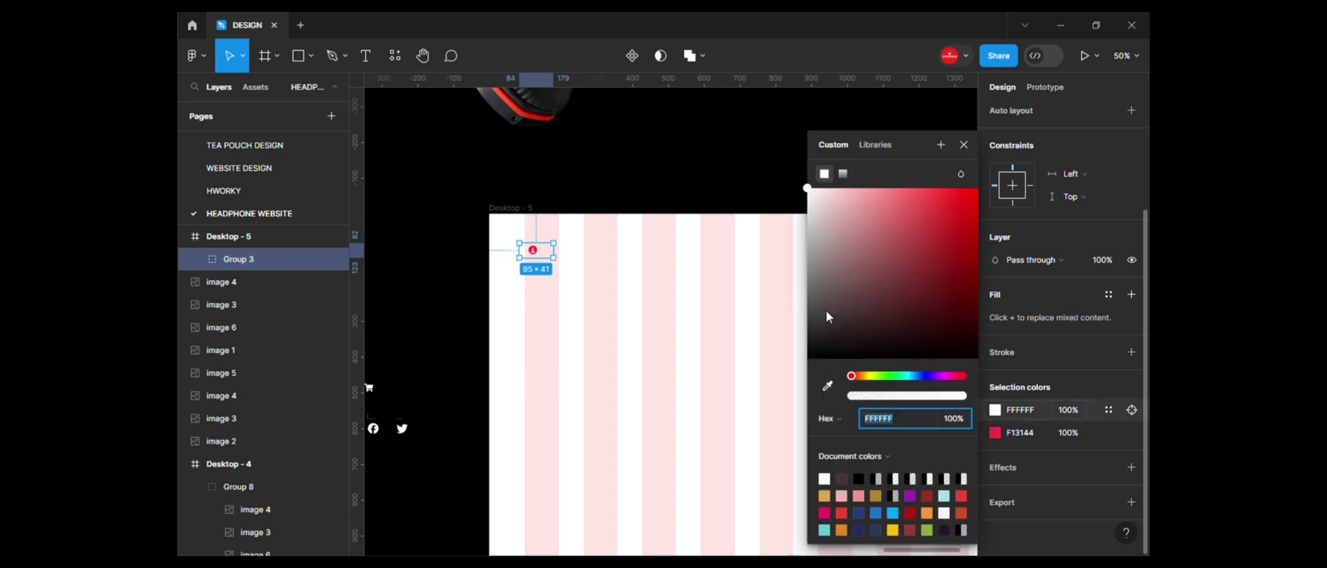
click(827, 310)
click(968, 144)
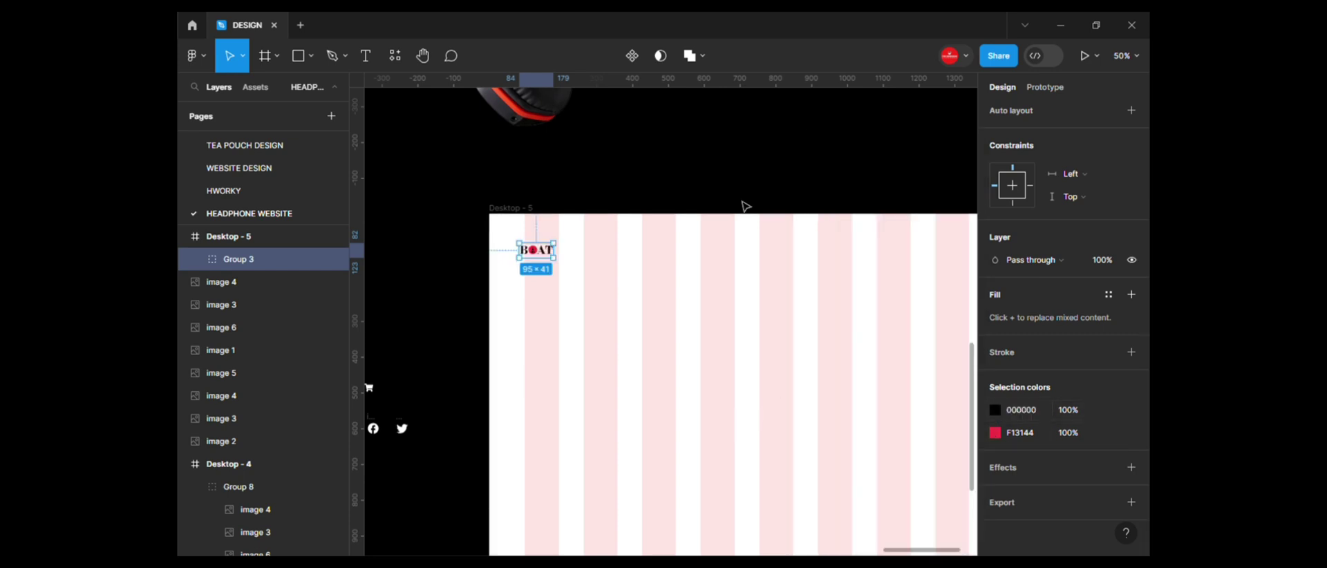
Step: Position the BOAT logo in the frame's top-left corner
ctrl+scroll(548, 268, up, 5)
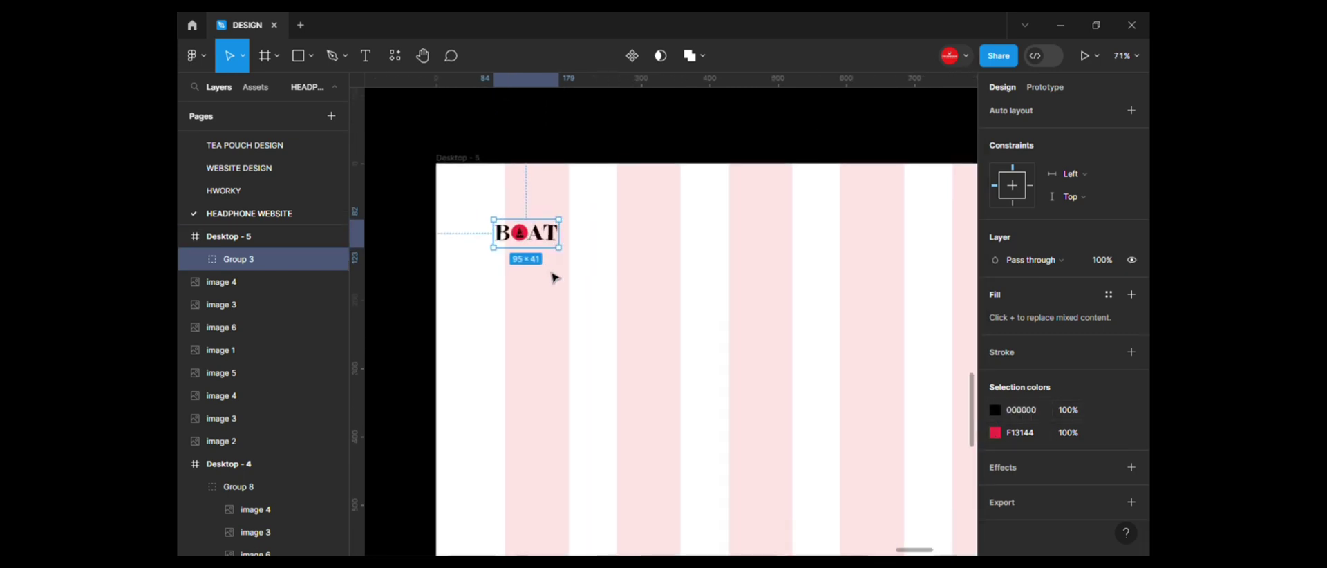
double_click(524, 243)
ctrl+scroll(526, 239, up, 1)
click(996, 444)
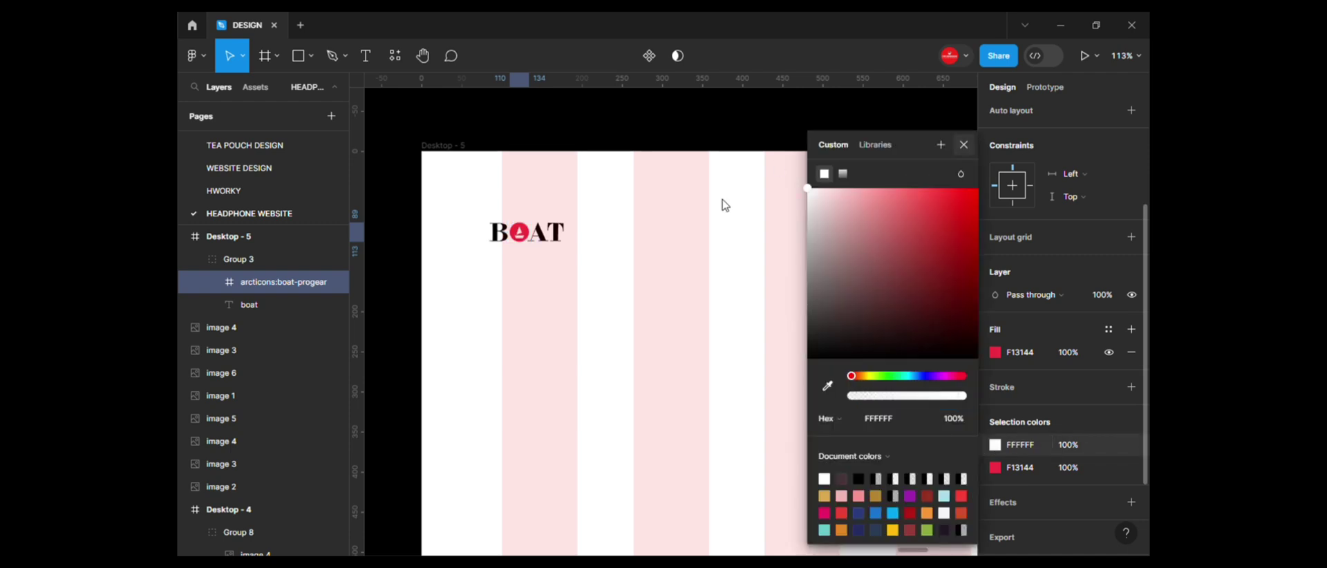
key(Escape)
key(Escape)
drag(534, 249, 547, 234)
Step: Add a HOME text label near the frame's top, set in PT Sans Caption
click(707, 263)
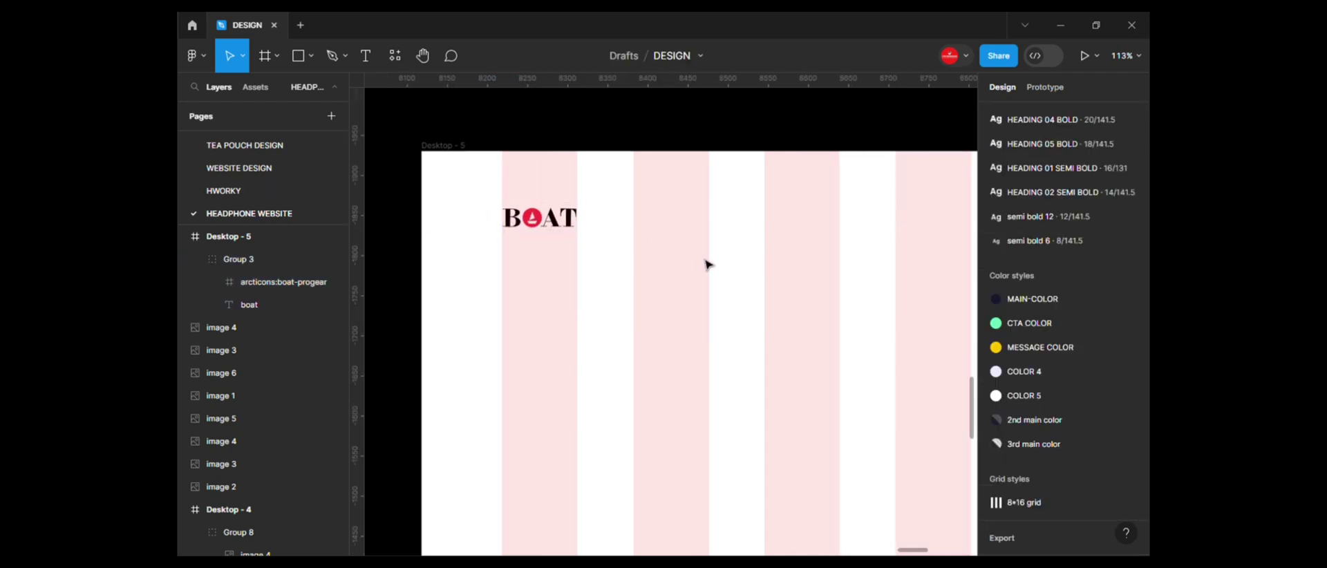
key(t)
click(761, 244)
text(home)
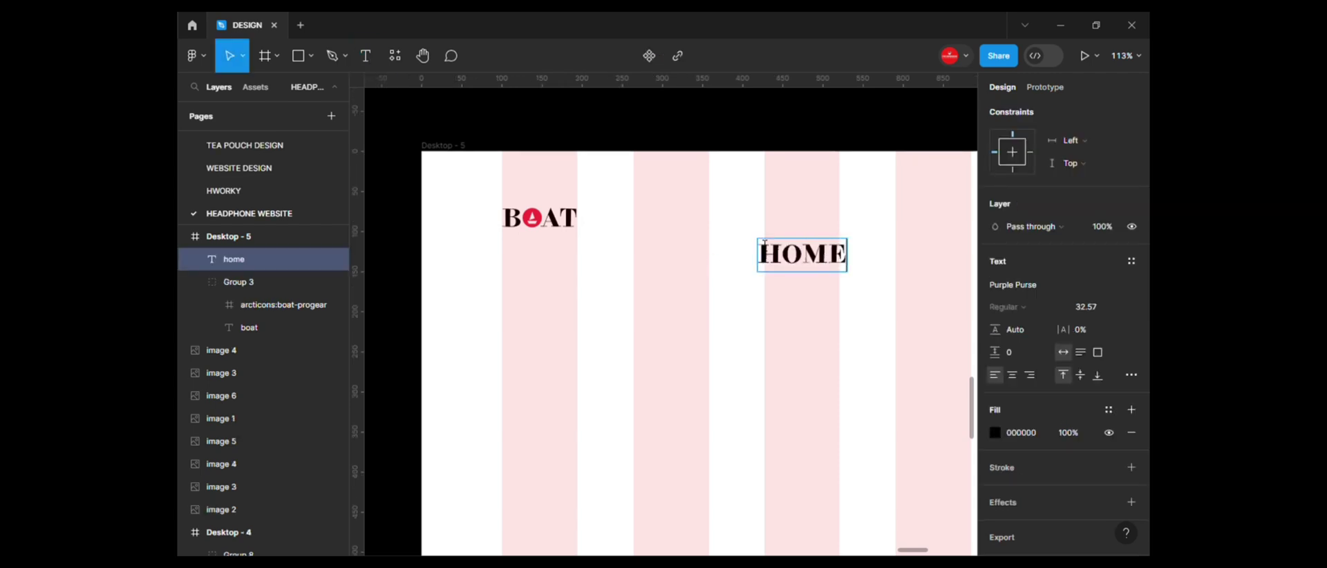
click(1037, 289)
text(p)
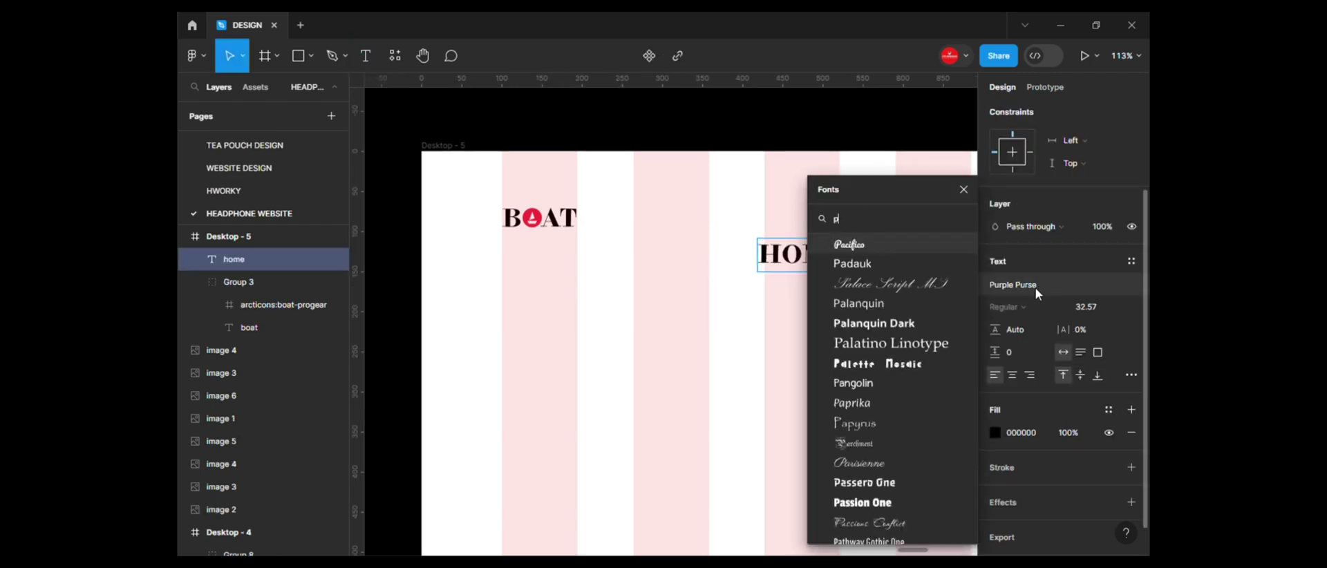
text(t sa)
key(Escape)
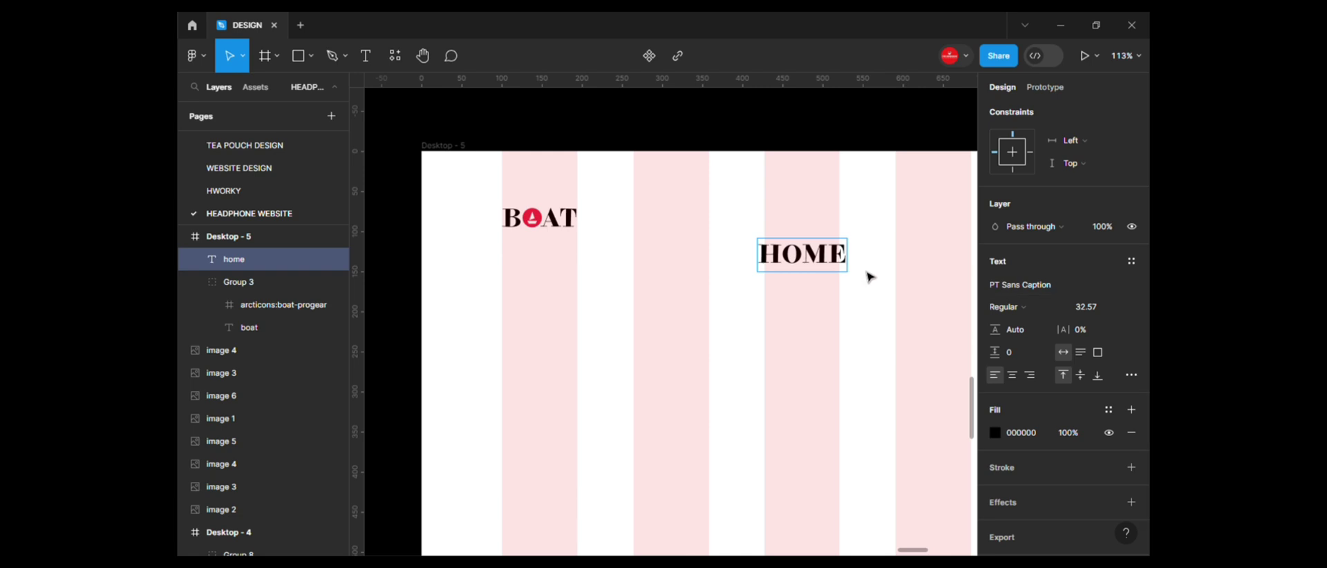
click(1013, 286)
text(pt)
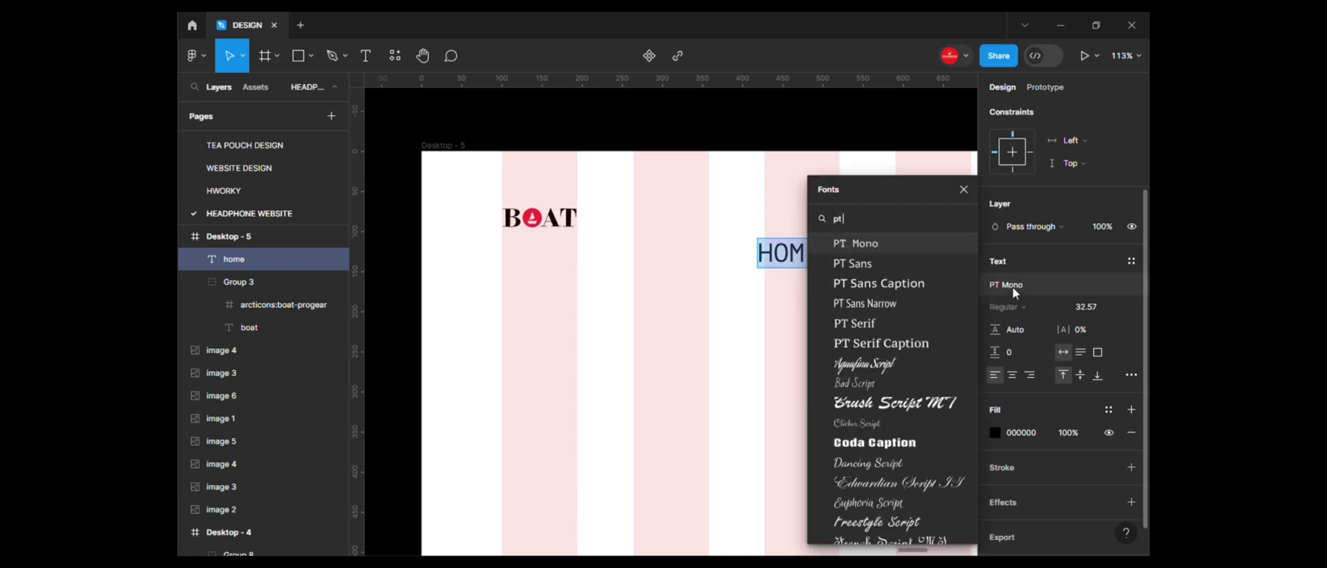
text( sa)
click(914, 267)
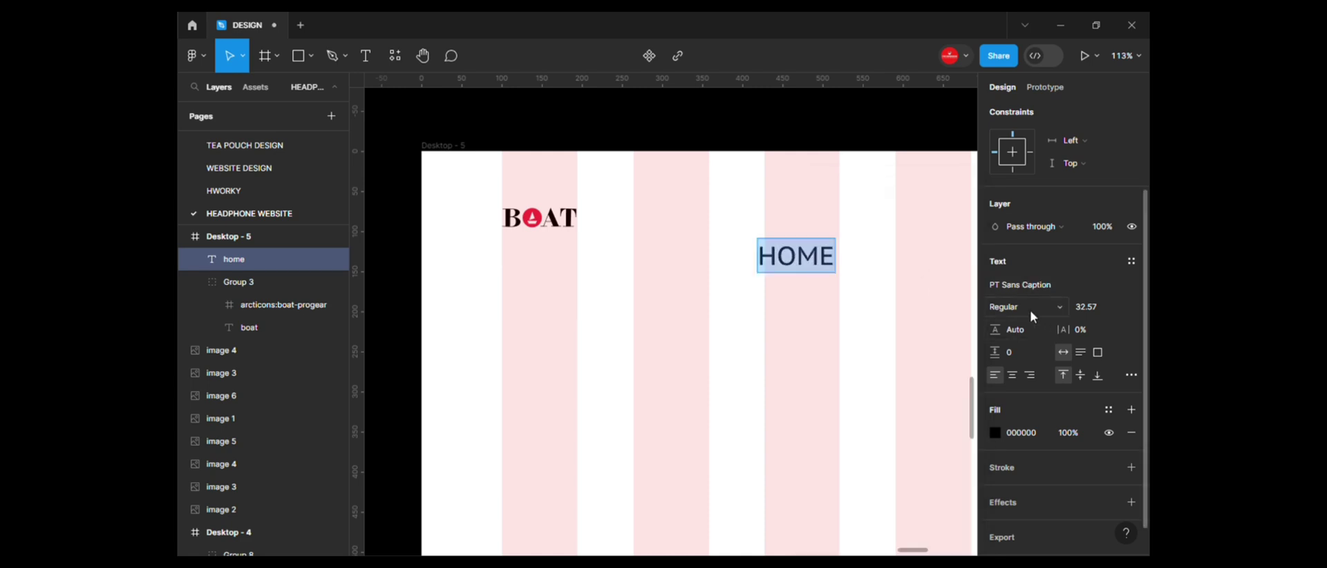
Step: Make HOME bold with 10% letter spacing
click(1030, 309)
click(1131, 374)
click(1085, 334)
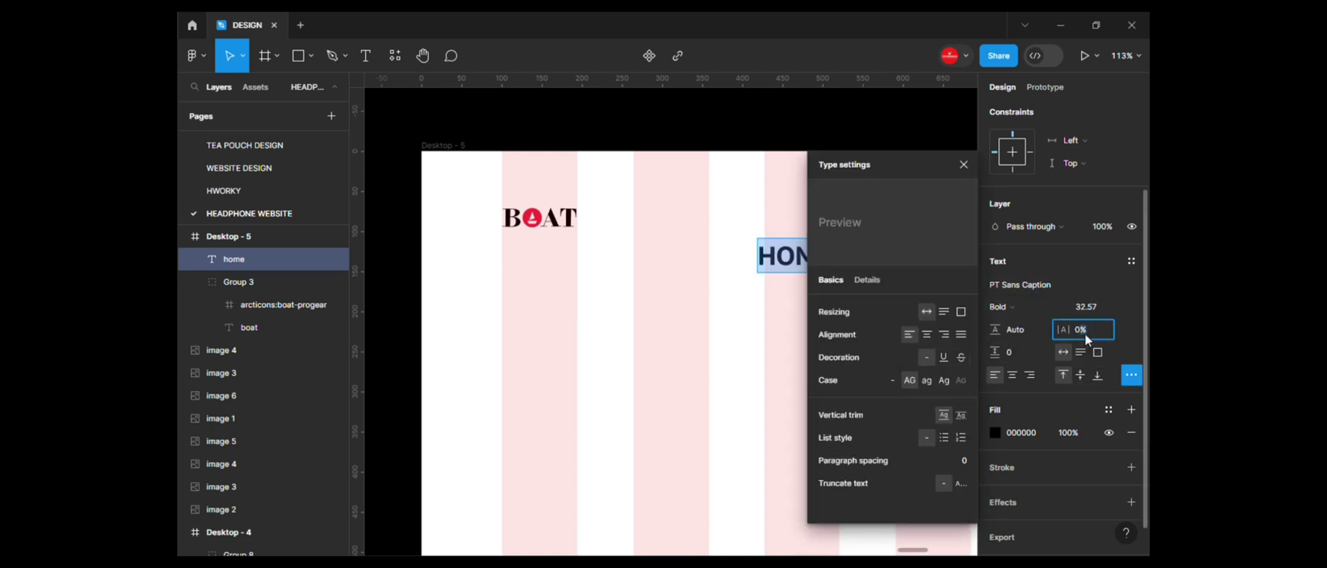
text(710)
click(964, 164)
Step: Scale HOME down, align it with the BOAT logo, and retype a duplicate as CATEGORYS
key(Escape)
key(k)
drag(853, 263, 837, 222)
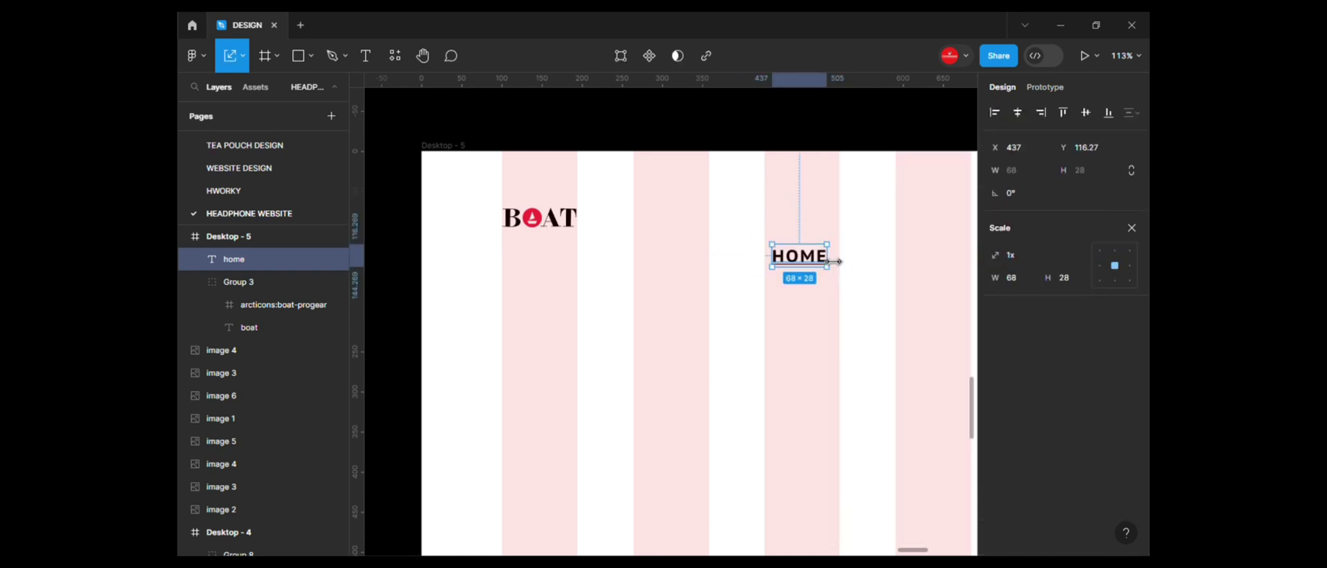
scroll(760, 242, right, 3)
mouse_move(696, 268)
mouse_down()
mouse_move(693, 249)
mouse_move(745, 240)
mouse_up()
double_click(754, 240)
text(c)
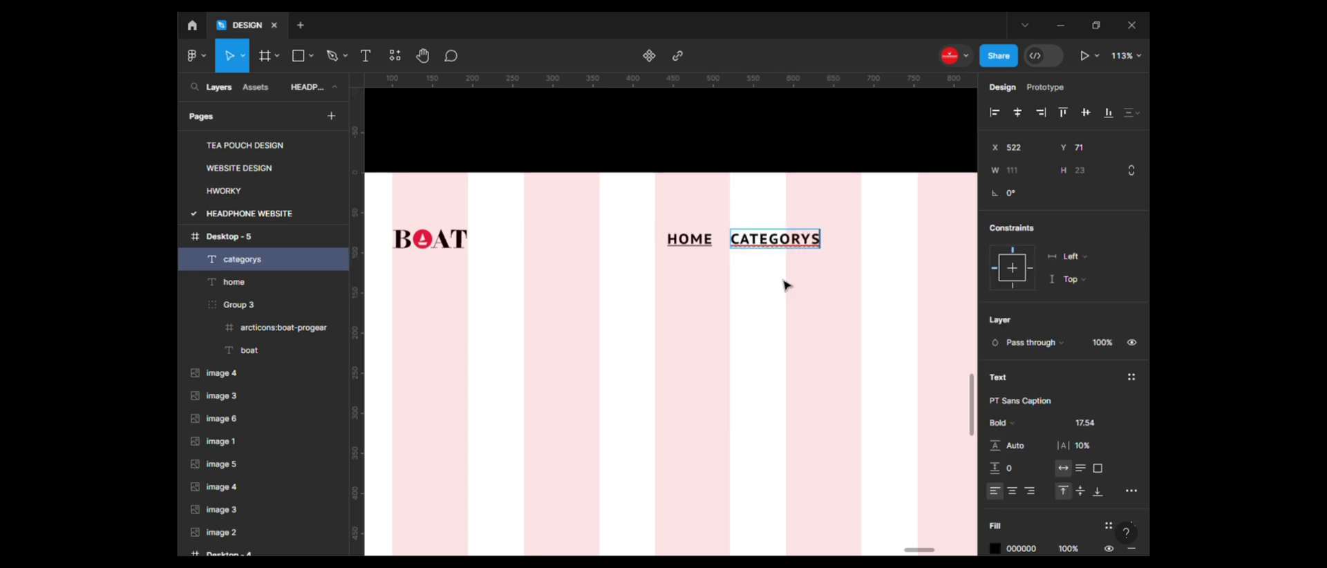
Step: Duplicate CATEGORYS to the right and retype it as HOT DEALS
scroll(859, 293, right, 3)
drag(669, 266, 763, 267)
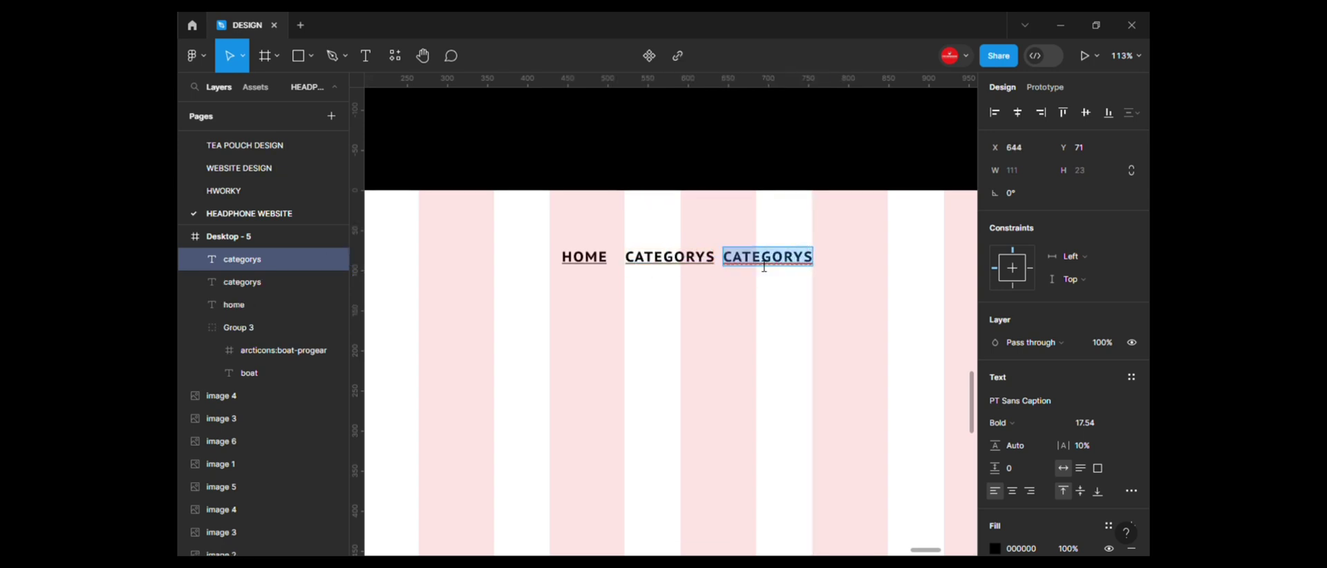
text(hot)
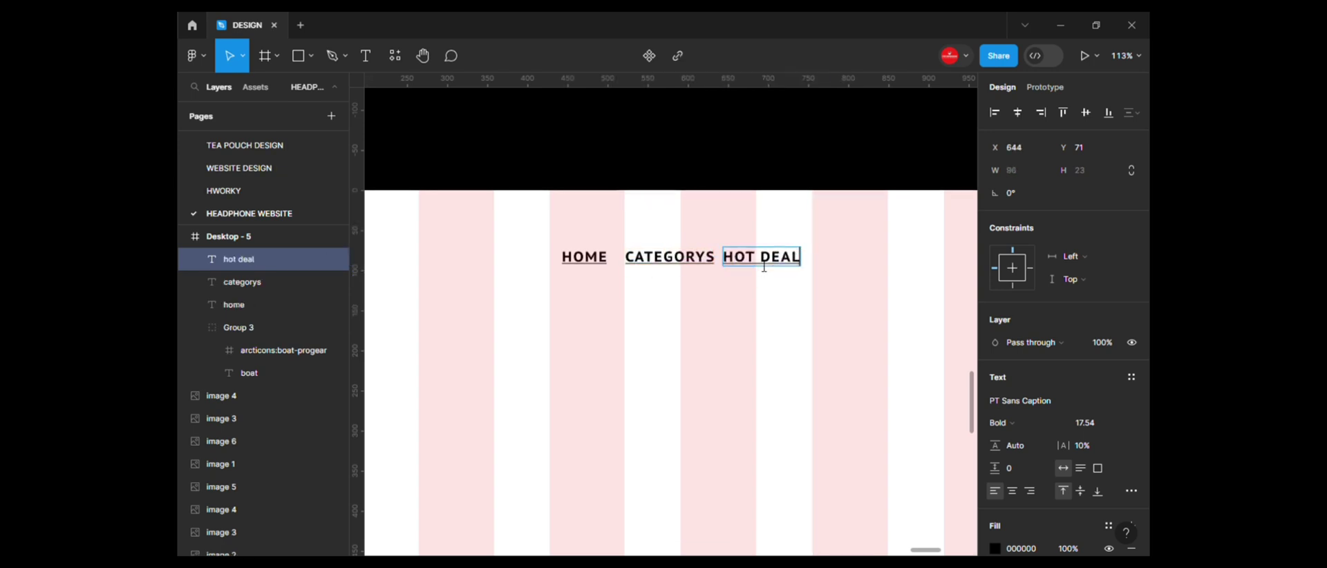
key(Escape)
Step: Place HOT DEALS further right with CATEGORYS between it and HOME
scroll(838, 346, down, 3)
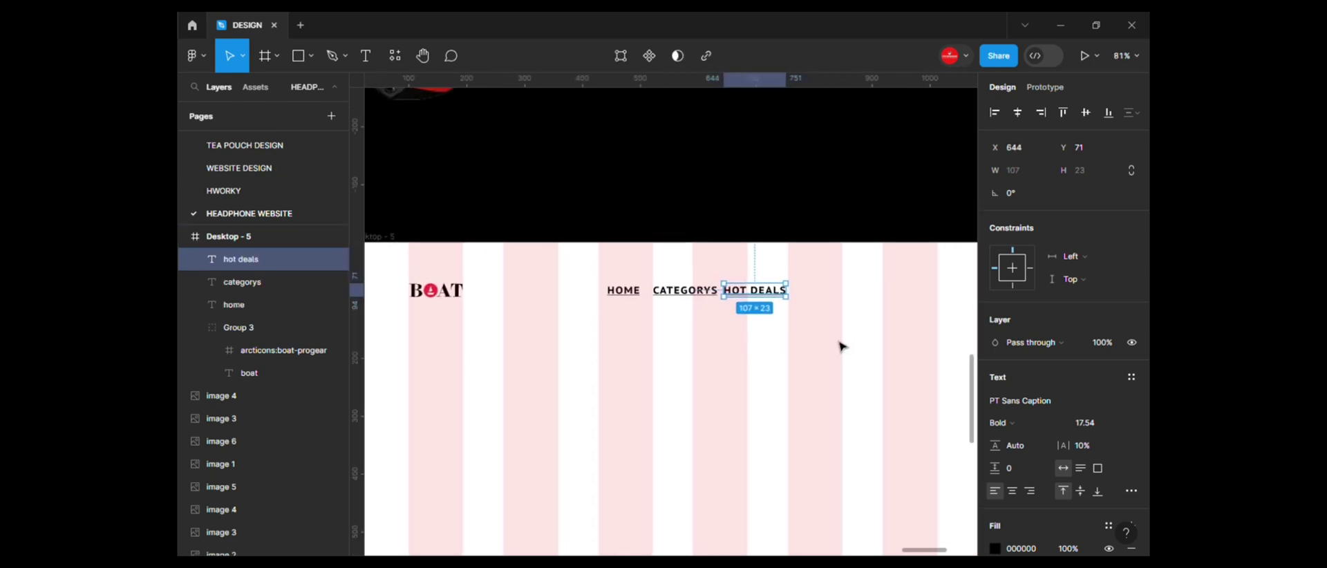
scroll(805, 336, right, 3)
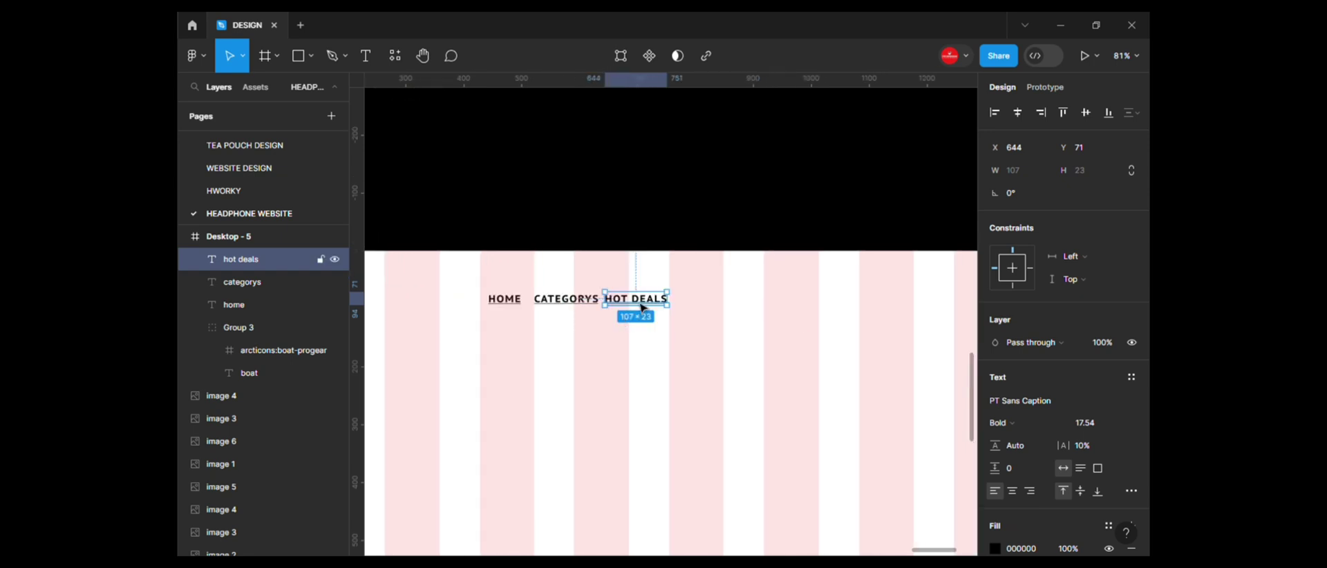
scroll(641, 307, down, 2)
scroll(691, 332, down, 2)
drag(668, 309, 761, 309)
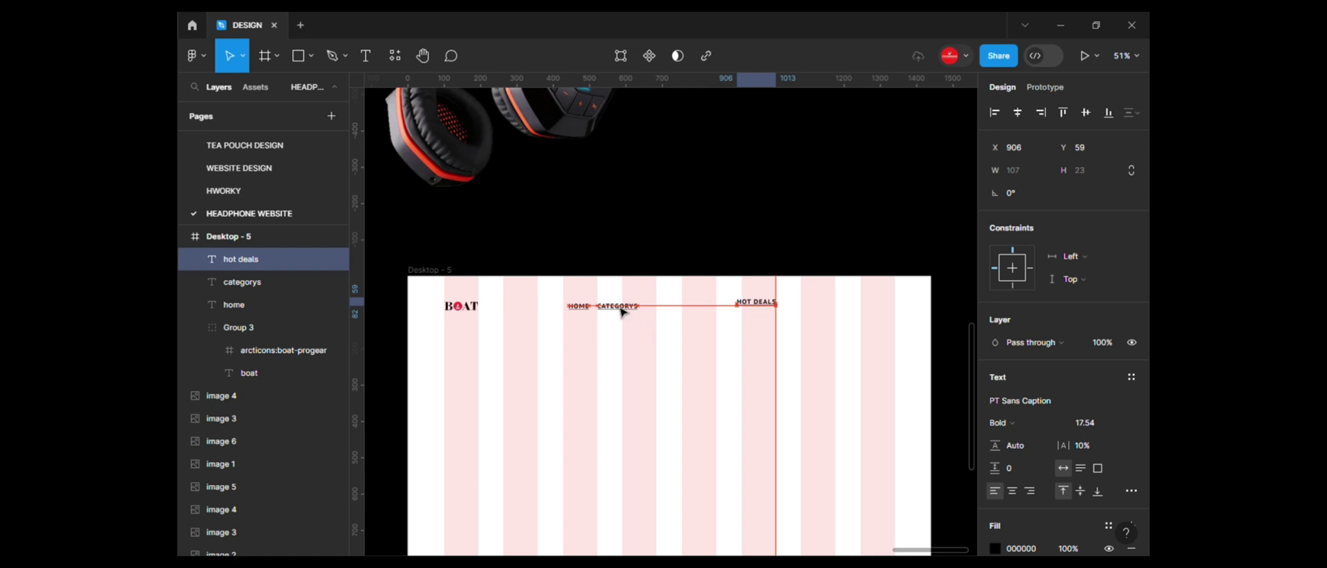
drag(622, 312, 662, 310)
Step: Align the three nav links' tops and distribute them evenly
shift+click(586, 306)
shift+click(756, 302)
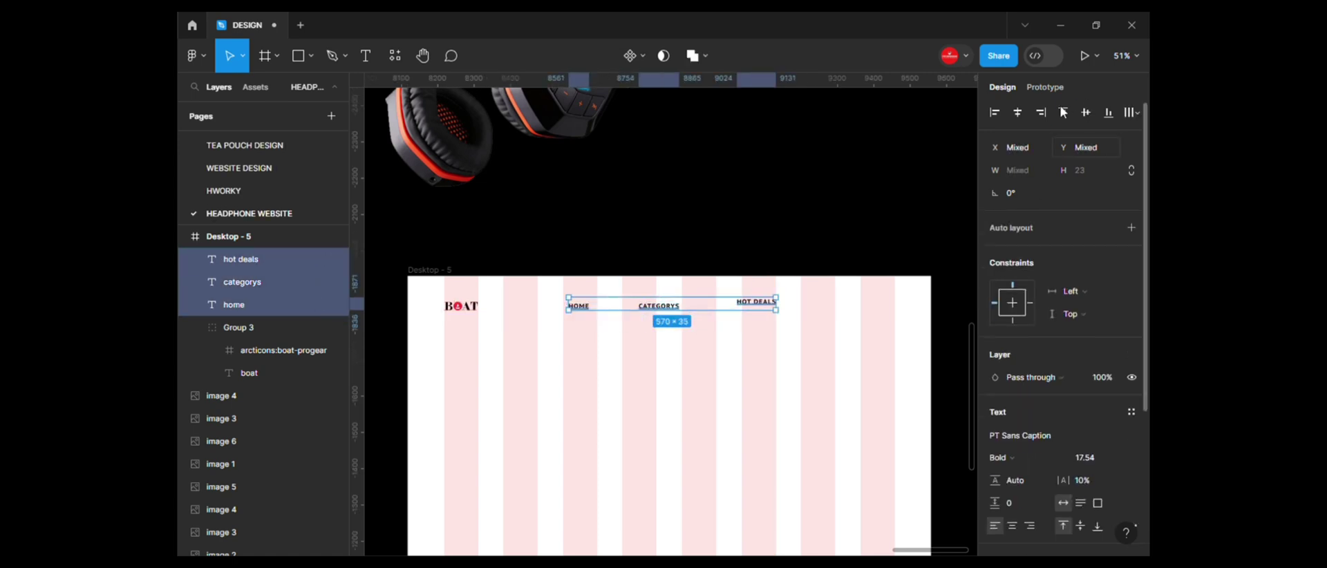
click(1062, 110)
click(1132, 112)
click(1066, 172)
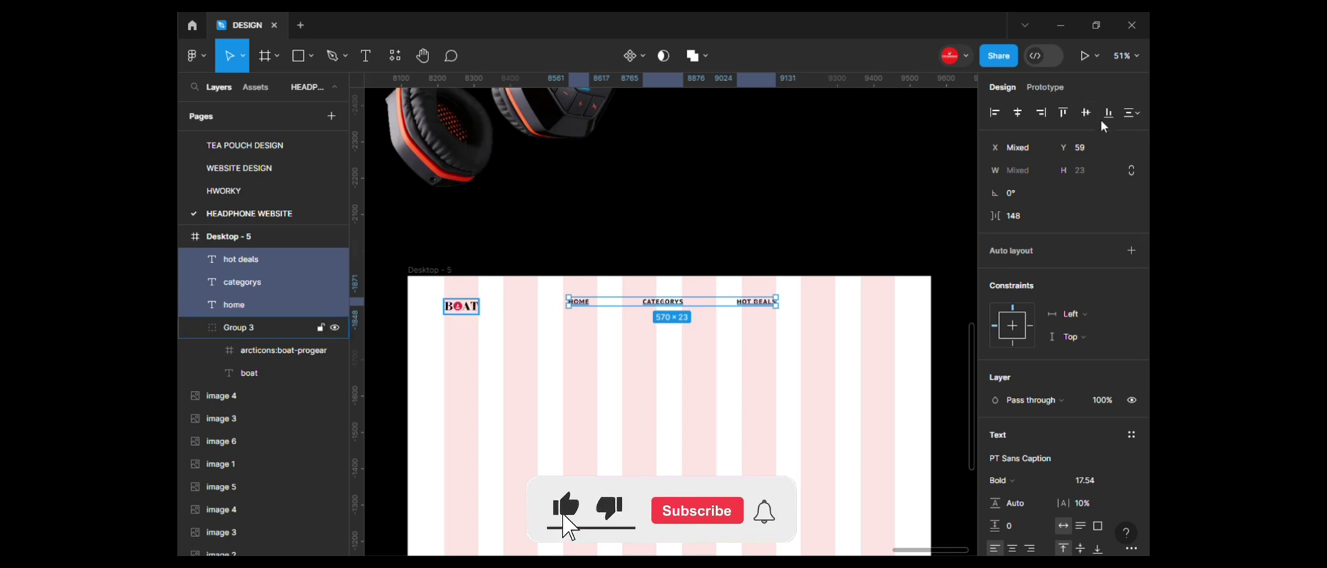
Step: Centre the BOAT logo vertically with the links and nudge the header row up
shift+click(482, 311)
key(alt+v)
drag(736, 305, 749, 294)
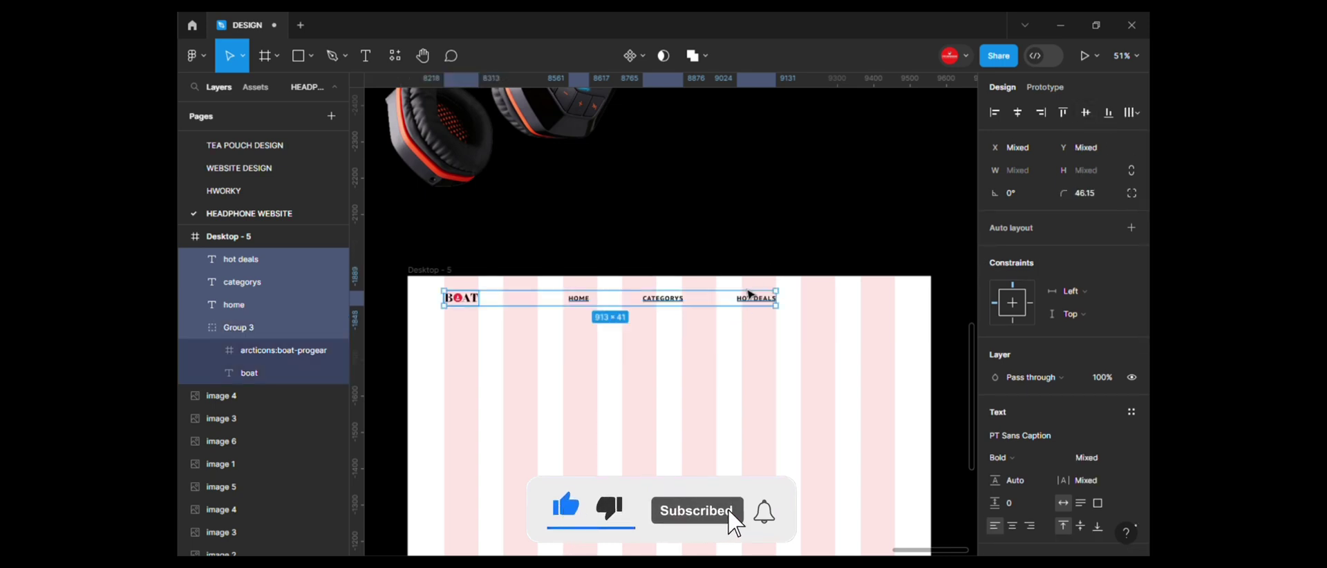
click(770, 265)
scroll(770, 265, right, 2)
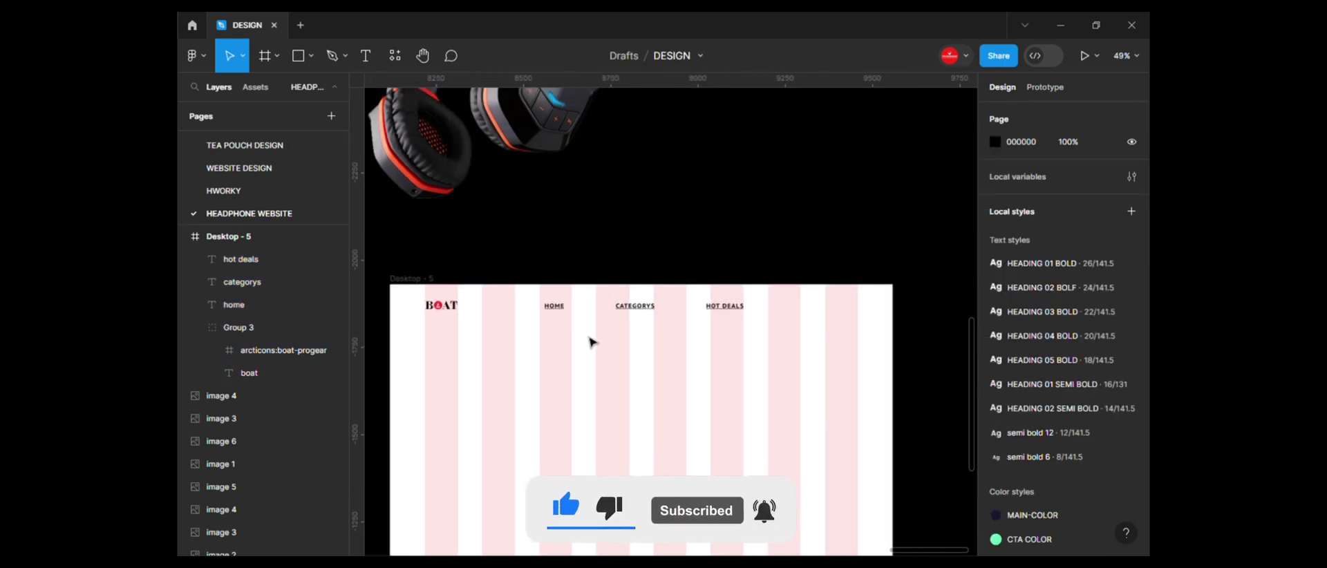
scroll(585, 331, up, 3)
Step: Remove the underline from CATEGORYS and HOT DEALS, leaving only HOME underlined
click(673, 304)
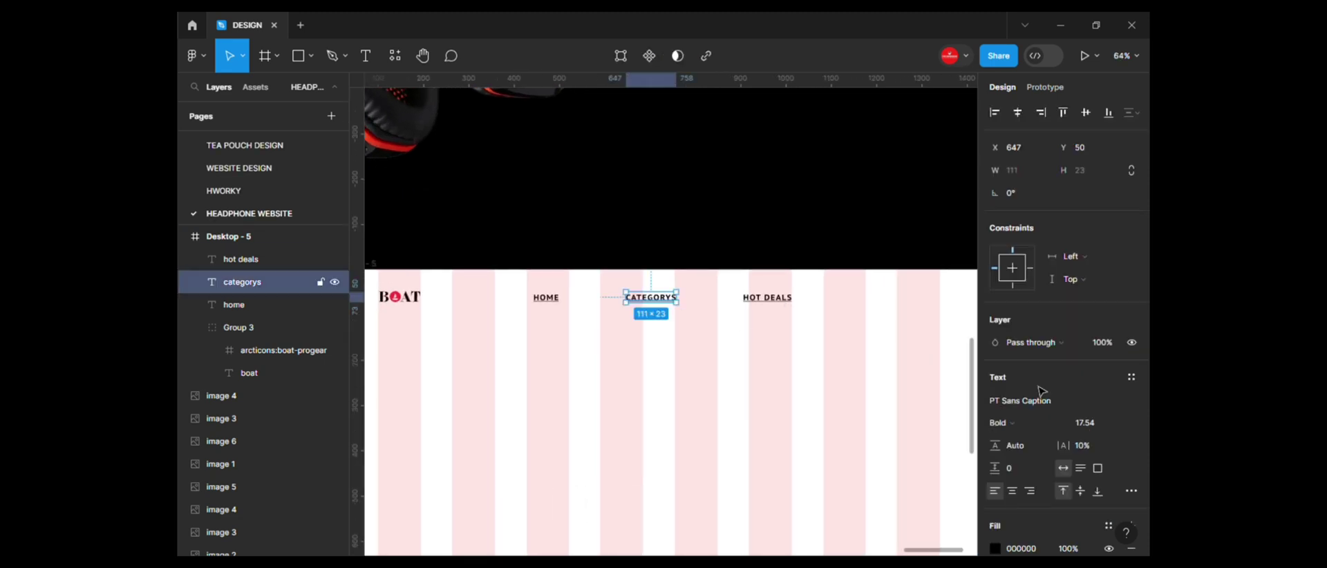
shift+click(767, 297)
click(1130, 406)
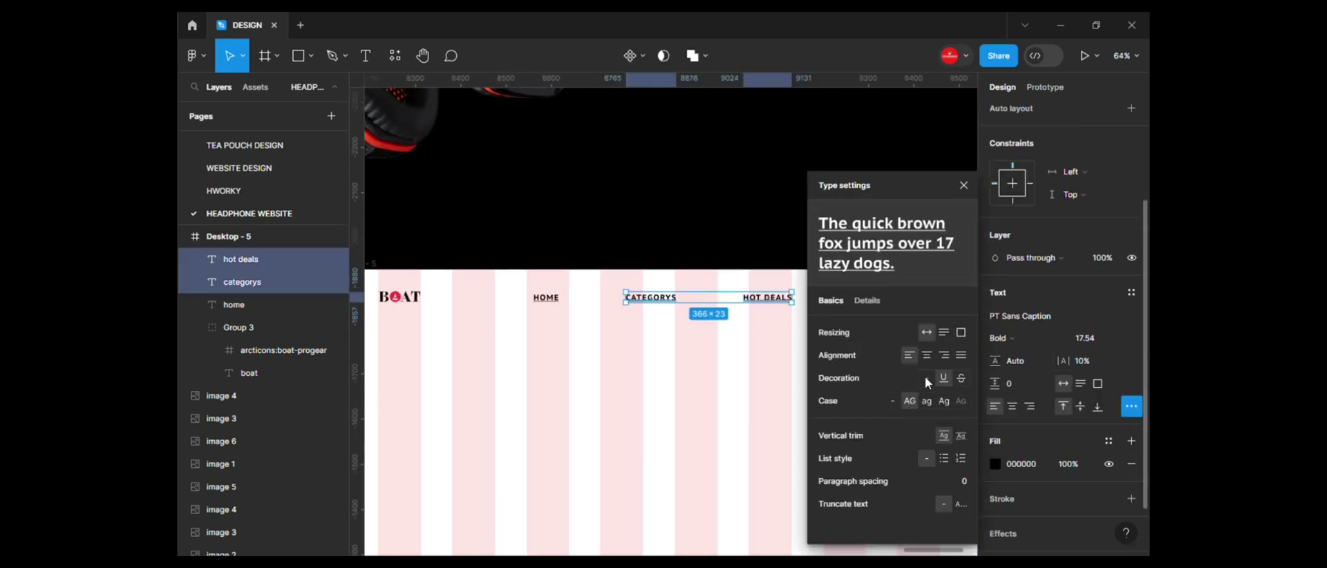
click(658, 355)
scroll(720, 373, down, 2)
scroll(521, 310, left, 3)
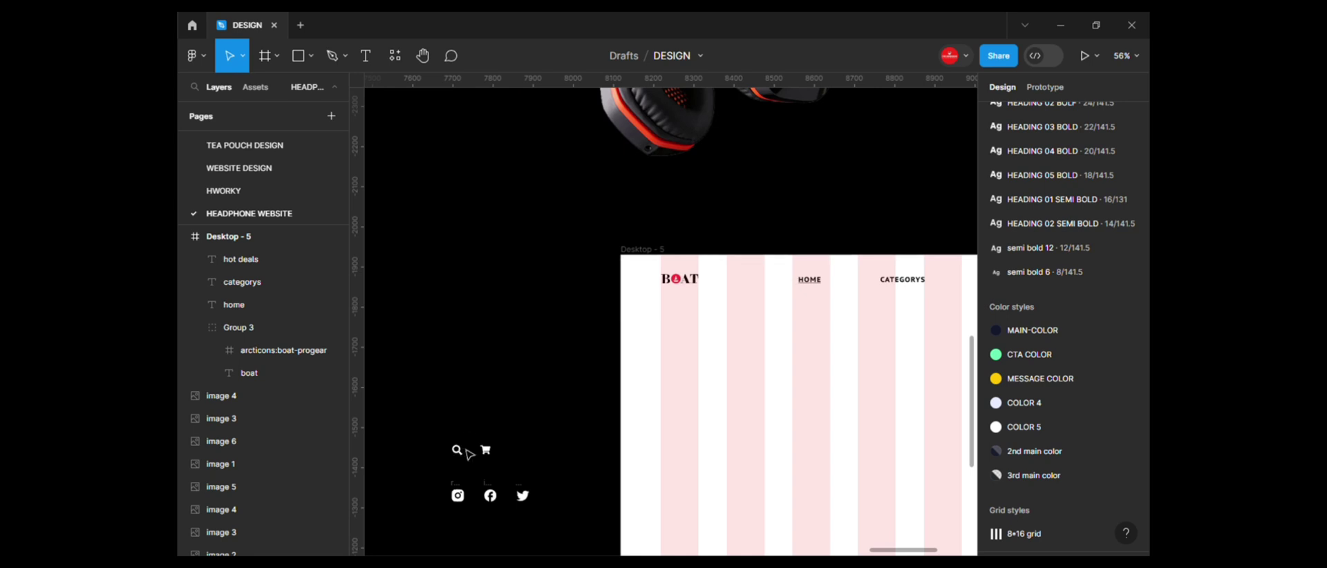
Step: Move the search and cart icons into the header and fill them with MAIN-COLOR
click(484, 453)
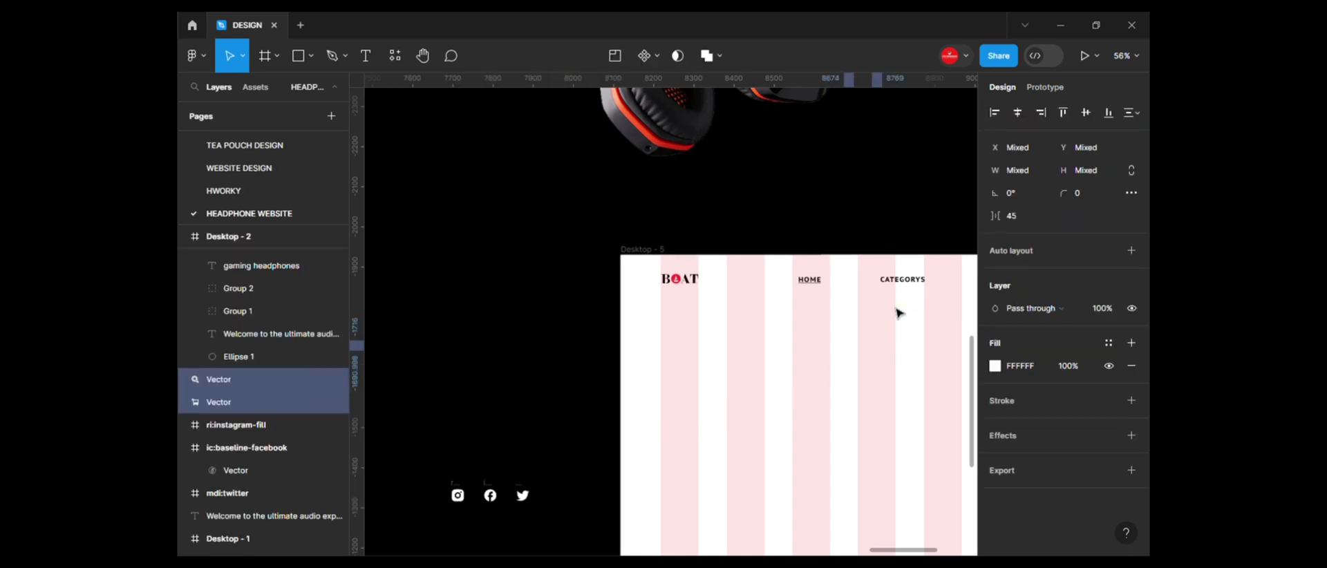
scroll(490, 351, right, 1)
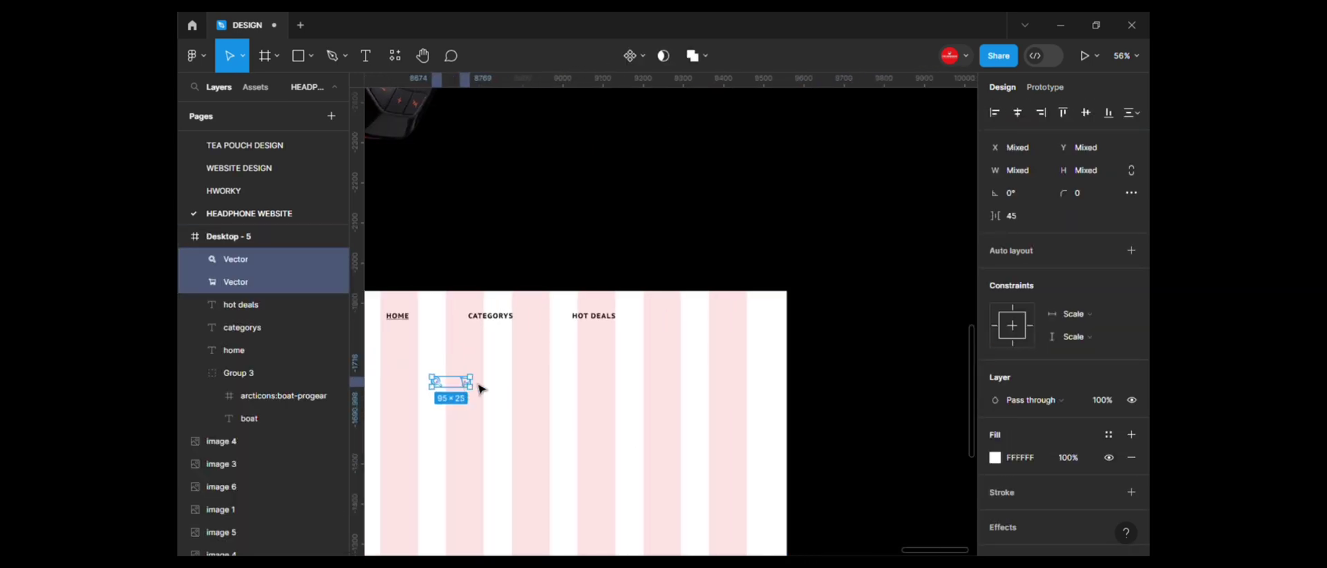
drag(470, 381, 735, 318)
click(996, 458)
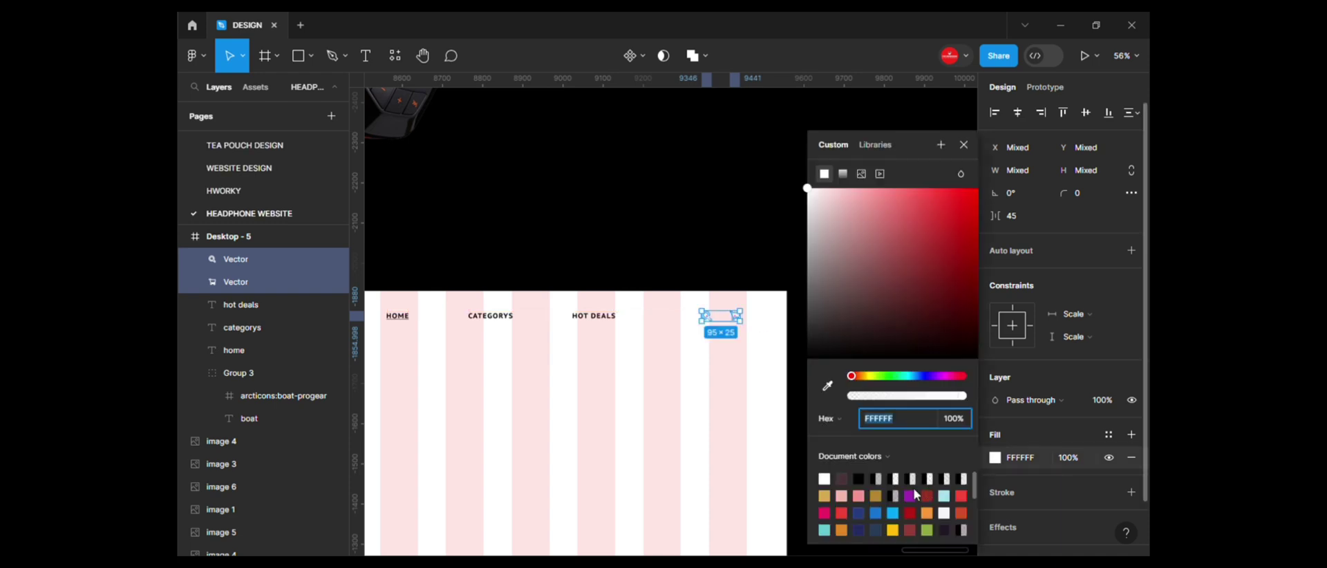
click(1108, 434)
click(858, 350)
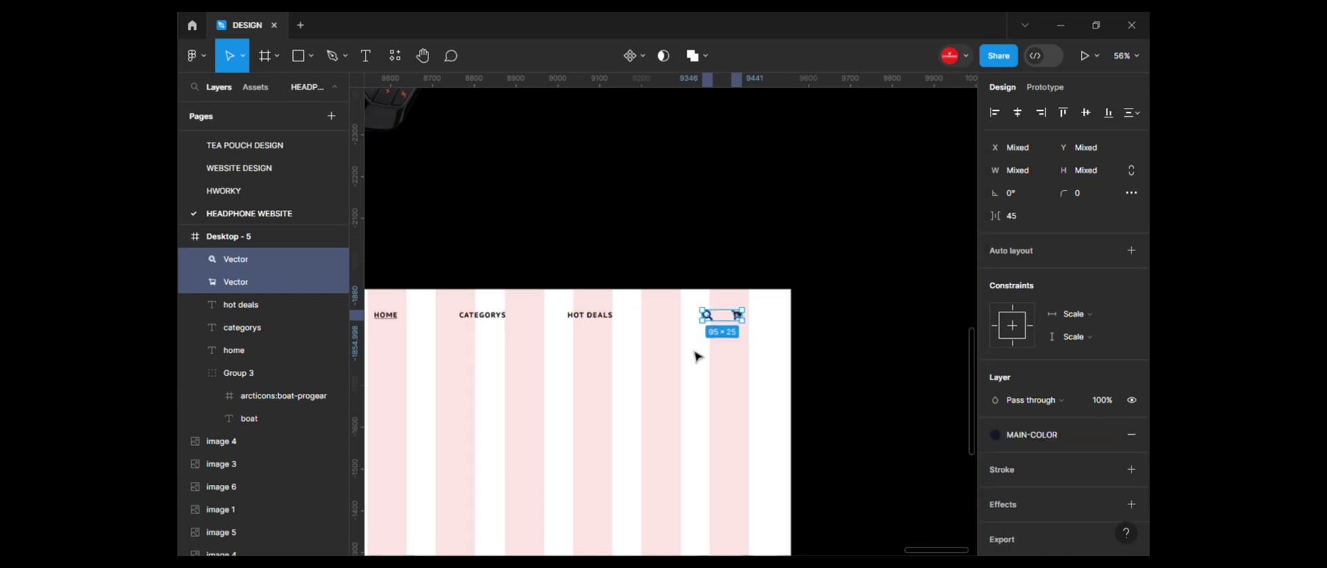
Step: Slide the icons along the header beside HOT DEALS
scroll(780, 370, up, 3)
scroll(779, 371, up, 3)
drag(856, 342, 869, 333)
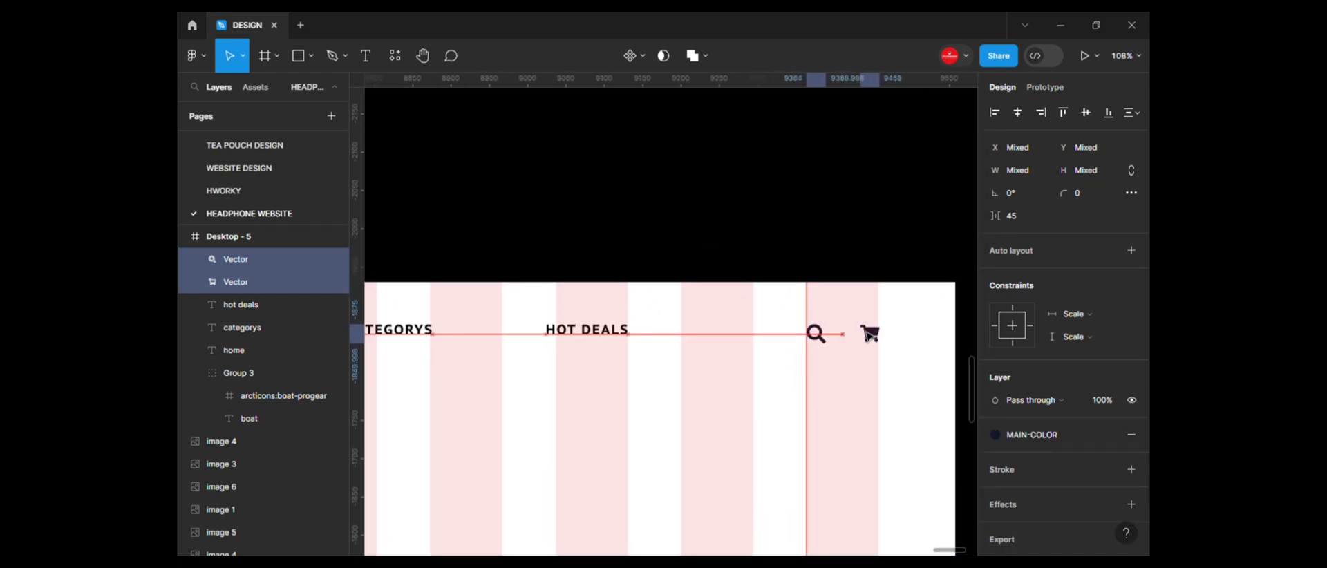
shift+click(588, 330)
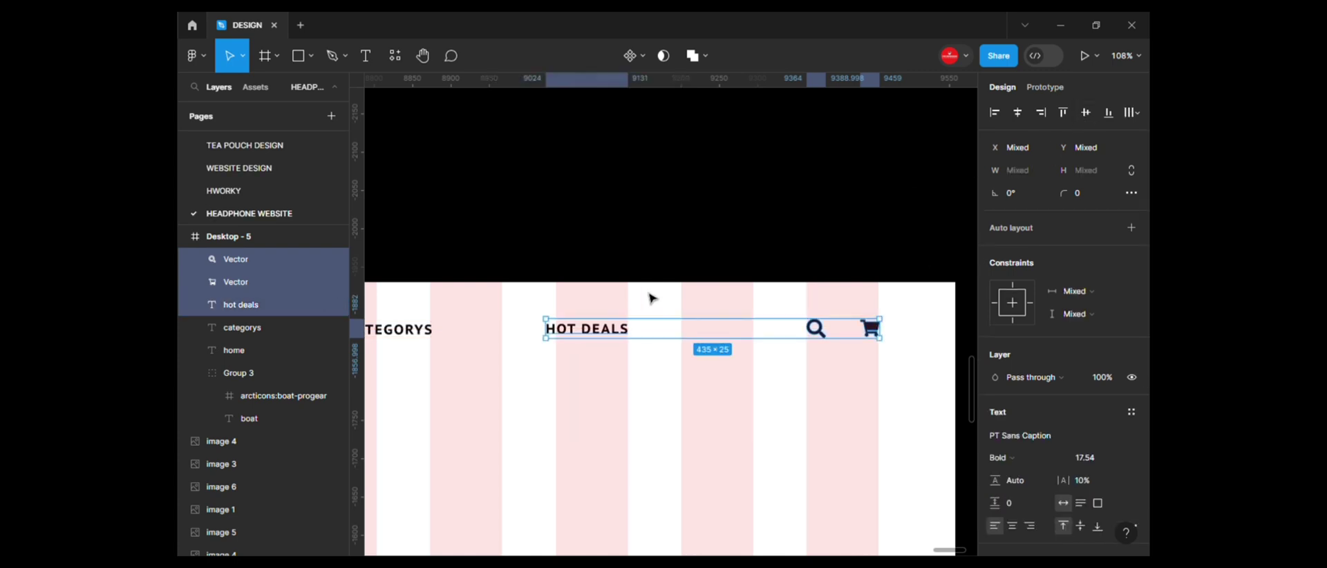
Step: Set HOME, CATEGORYS and HOT DEALS to font size 20 with MAIN-COLOR fill
drag(623, 259, 781, 251)
click(759, 322)
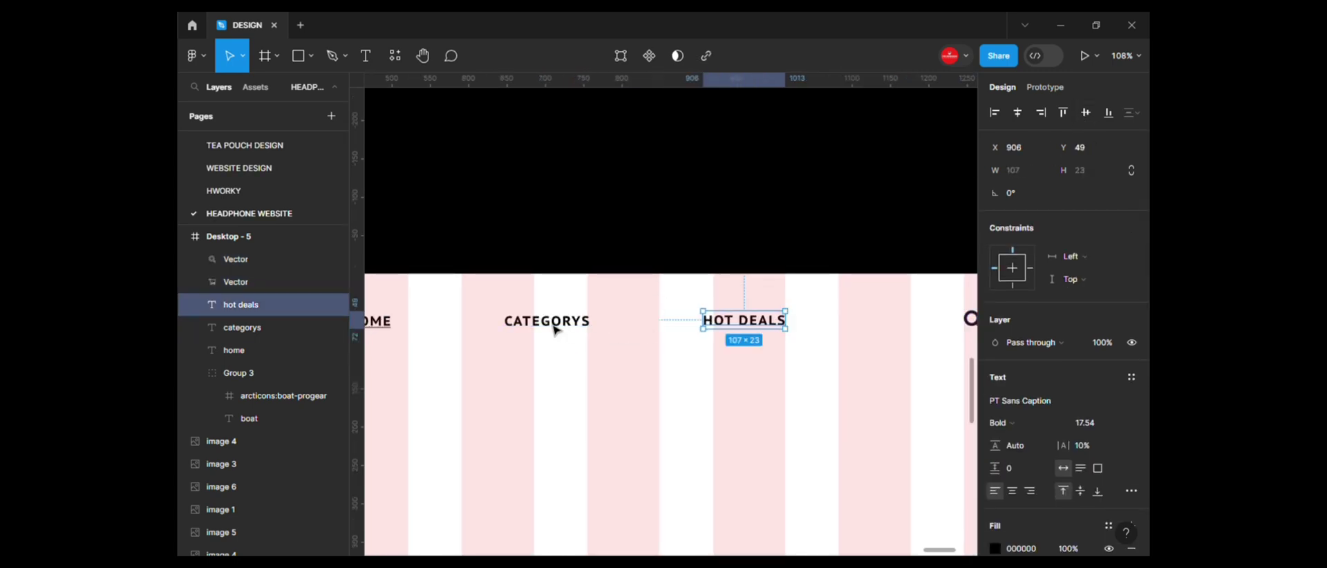
shift+click(556, 325)
shift+click(379, 321)
text(20)
key(Return)
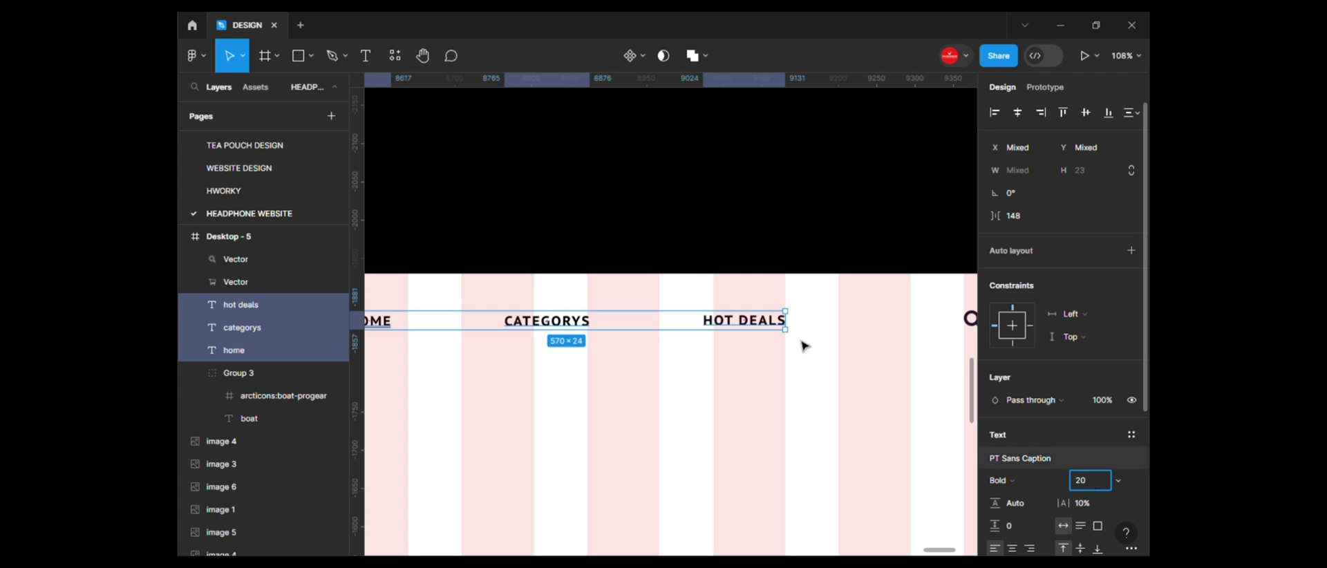
ctrl+scroll(800, 344, down, 2)
ctrl+scroll(794, 369, down, 2)
scroll(1097, 487, down, 3)
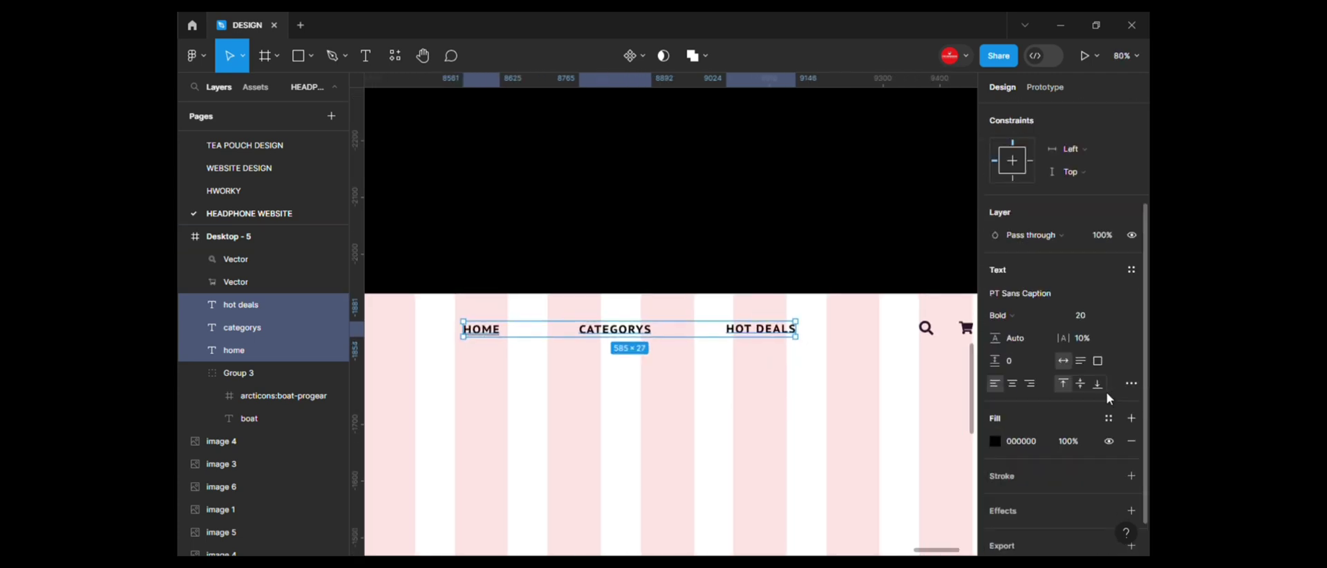
click(1108, 418)
click(854, 351)
ctrl+scroll(684, 375, down, 2)
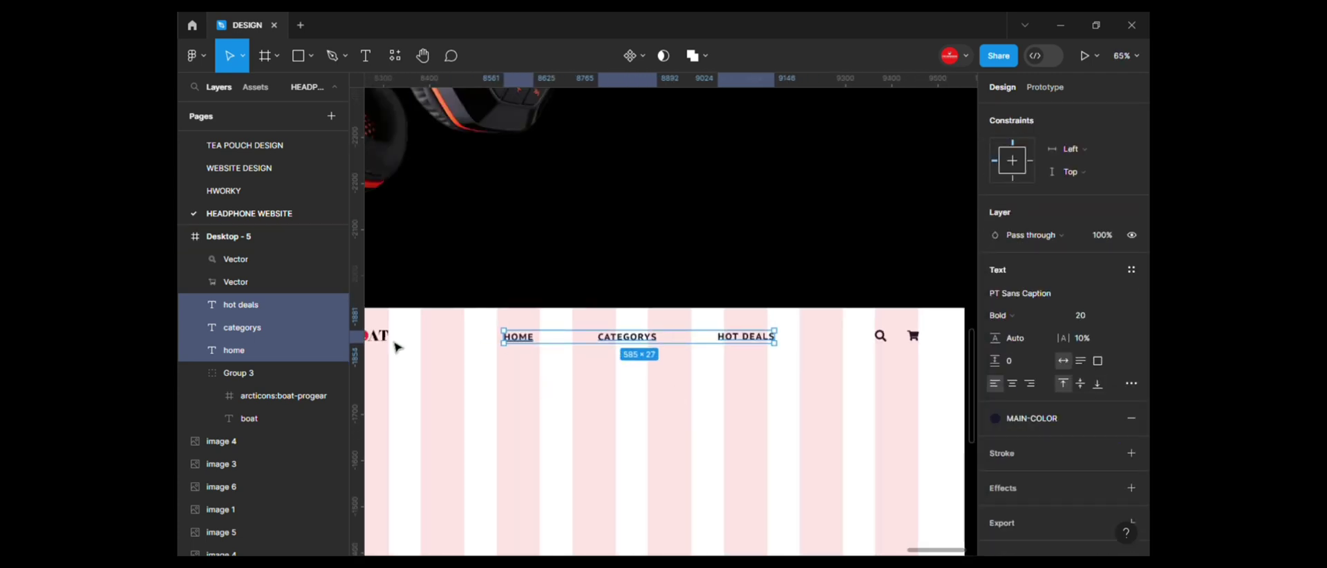
Step: Nudge the cart icon slightly left beside the search icon
shift+click(380, 337)
shift+click(880, 336)
shift+click(920, 337)
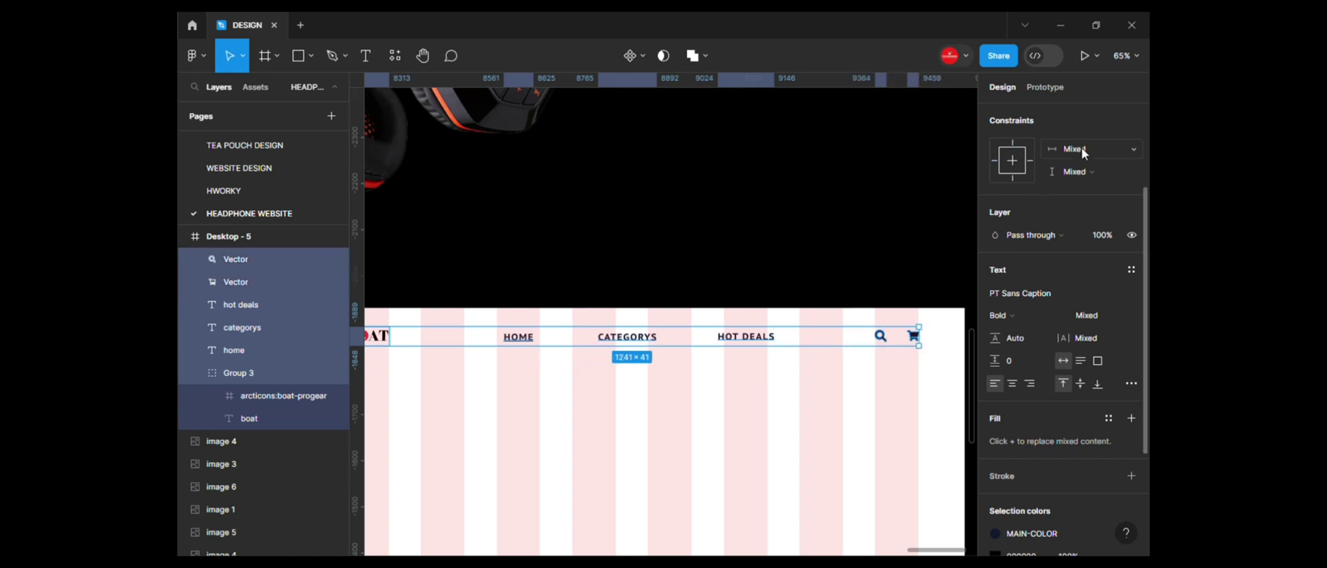
ctrl+scroll(899, 226, down, 2)
ctrl+scroll(875, 270, up, 3)
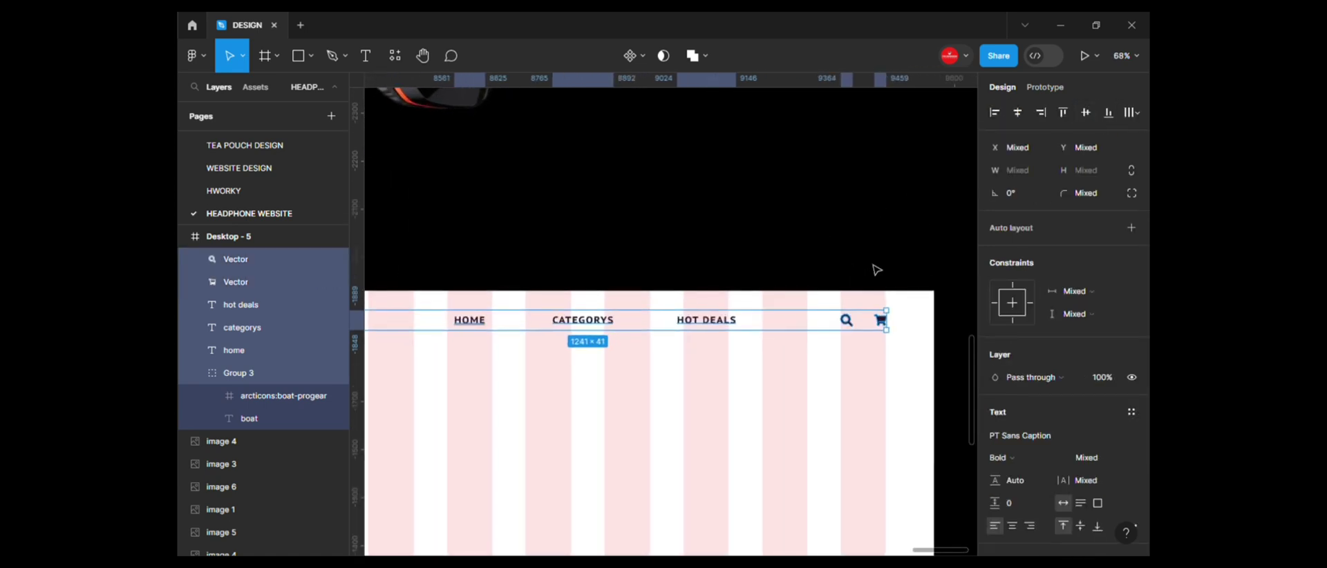
click(875, 270)
ctrl+scroll(891, 325, up, 3)
click(887, 336)
ctrl+scroll(914, 358, up, 3)
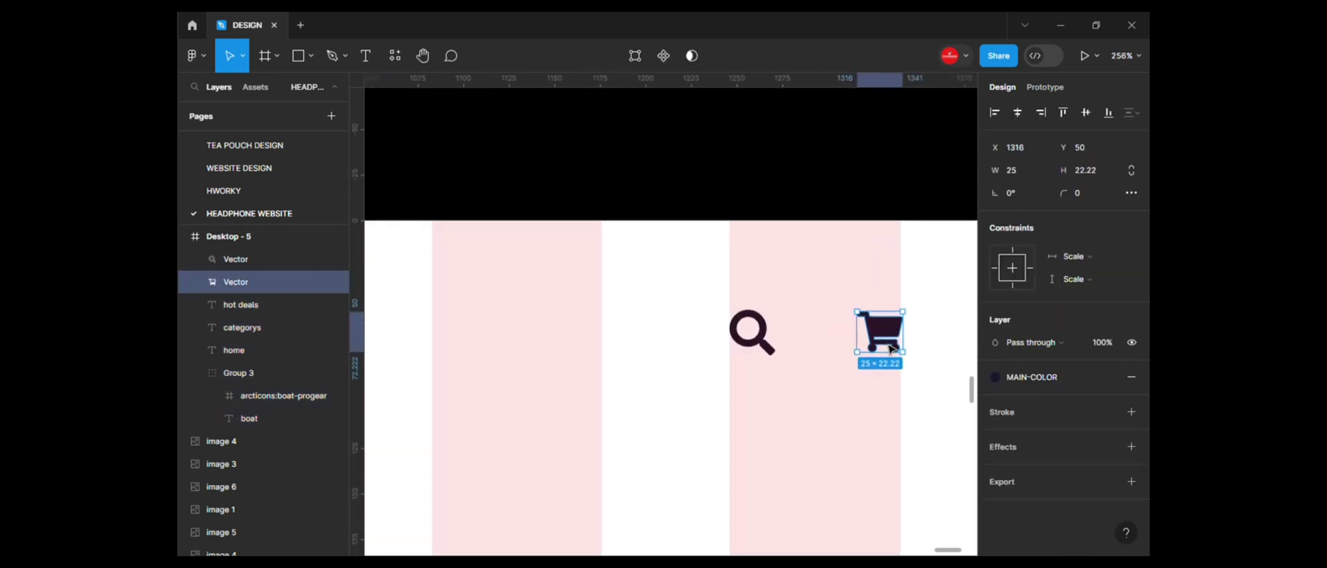
drag(893, 349, 891, 349)
Step: Group the magnifier and cart icons with Ctrl+G
click(777, 349)
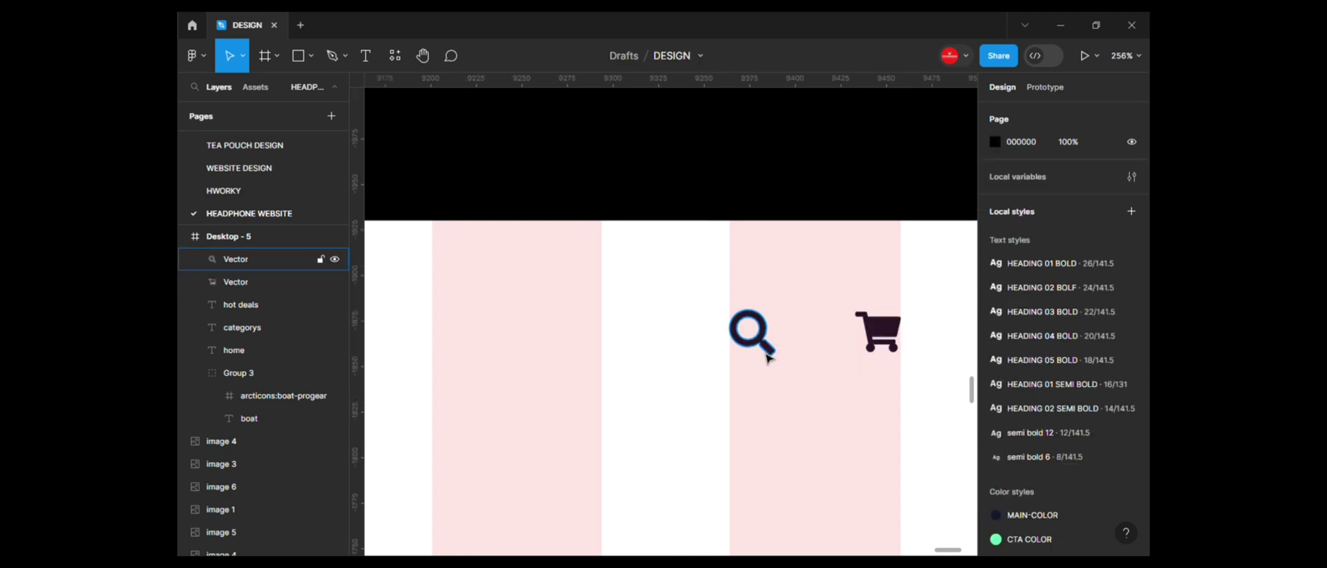
click(768, 349)
shift+click(878, 332)
key(ctrl+g)
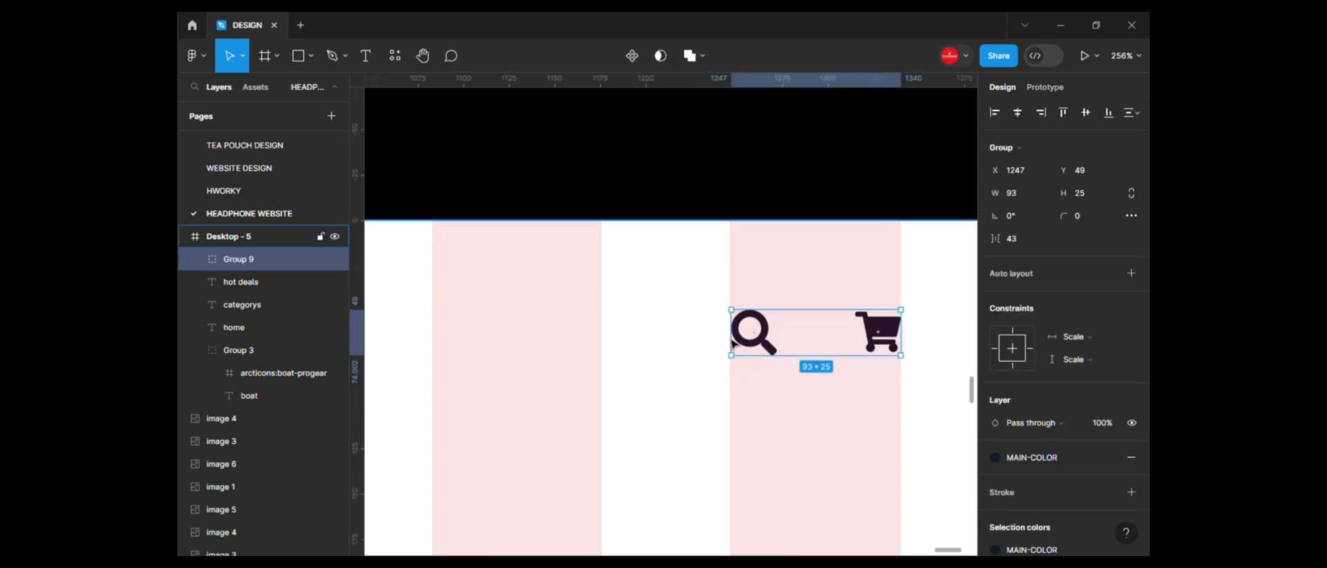
ctrl+scroll(804, 359, down, 3)
ctrl+scroll(804, 359, down, 3)
ctrl+scroll(788, 400, down, 1)
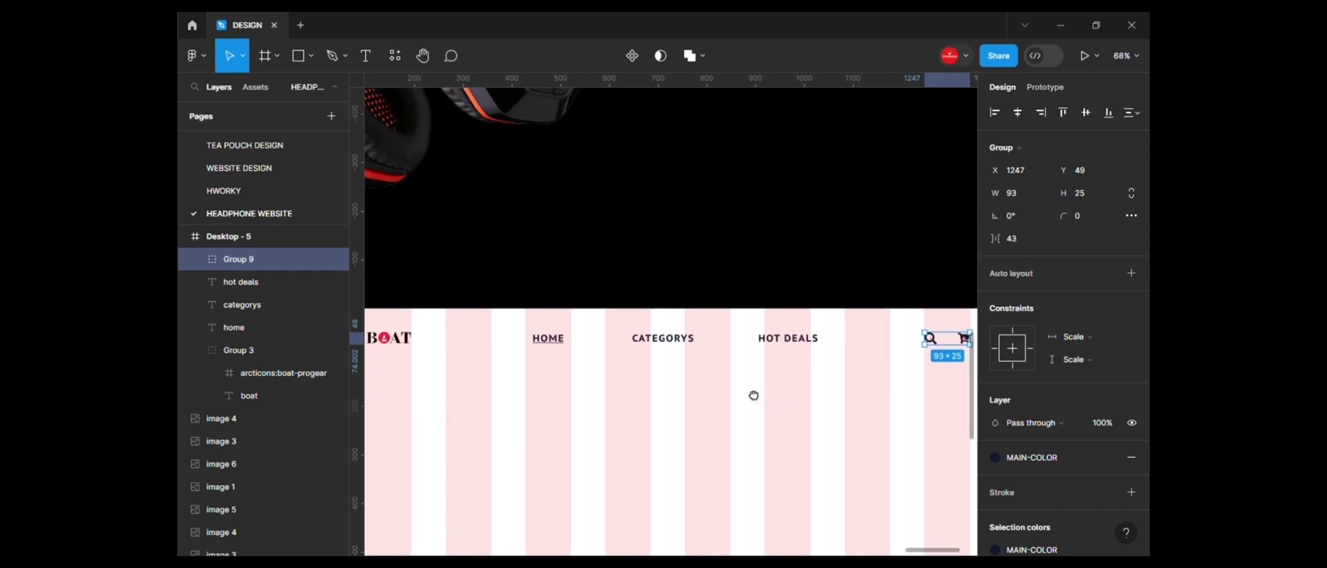
ctrl+scroll(548, 348, up, 1)
Step: Shift HOT DEALS slightly left and redistribute the three nav links evenly
click(545, 343)
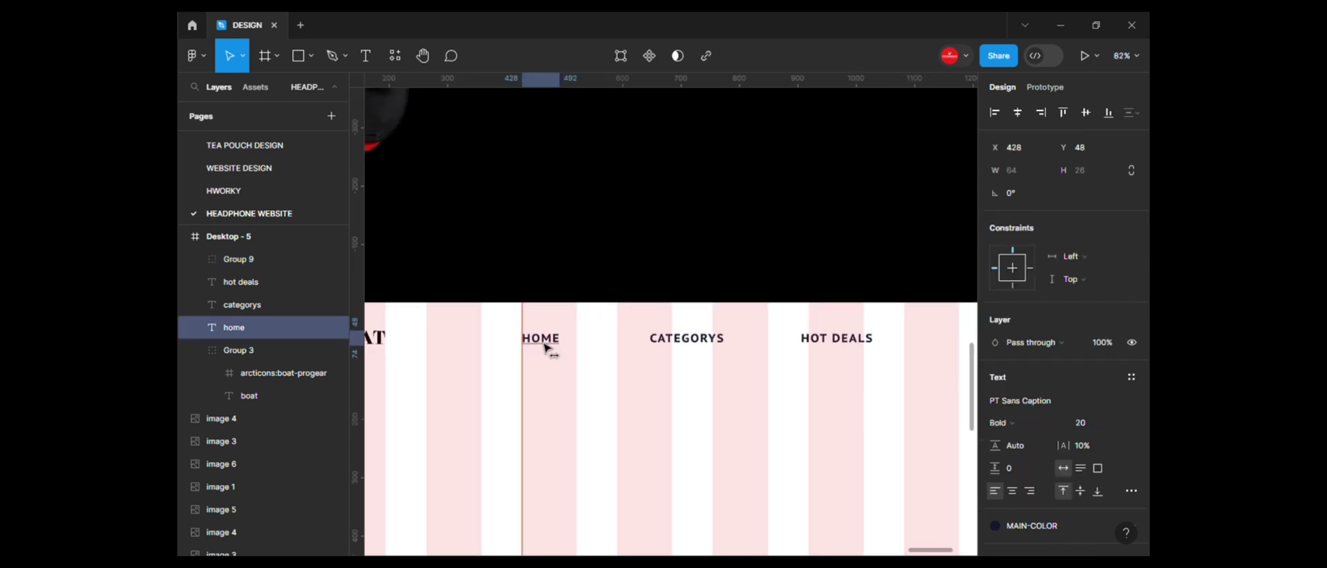
drag(857, 354, 848, 353)
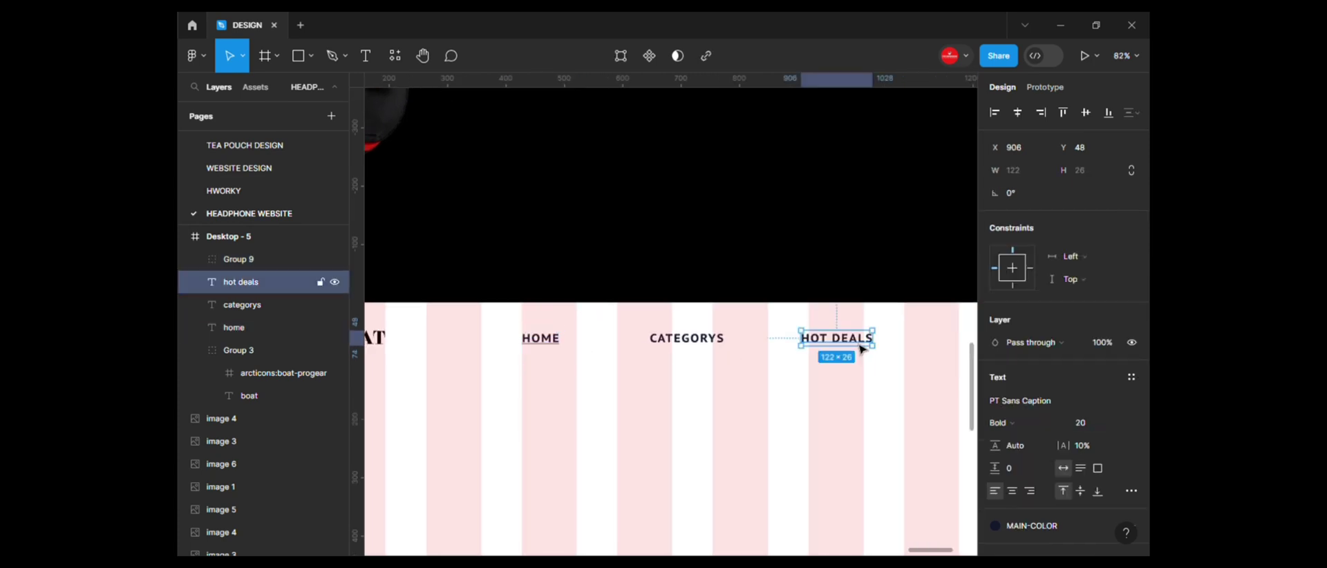
shift+click(698, 343)
shift+click(540, 338)
click(1132, 112)
click(1067, 176)
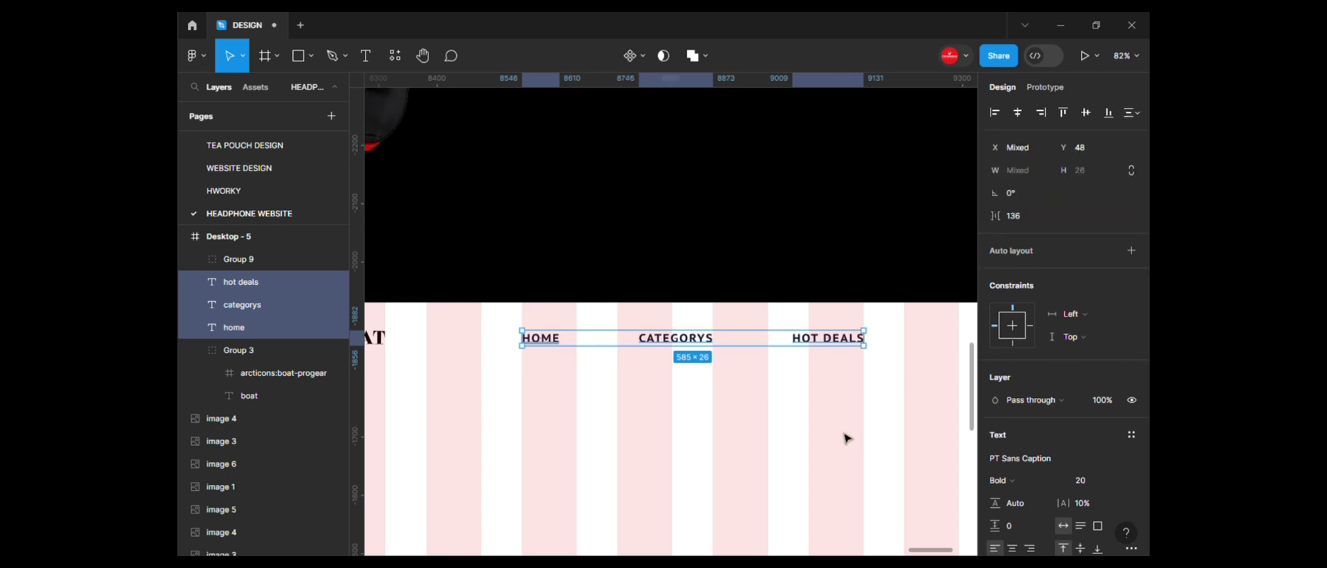
key(Escape)
ctrl+scroll(808, 323, down, 1)
ctrl+scroll(808, 323, down, 2)
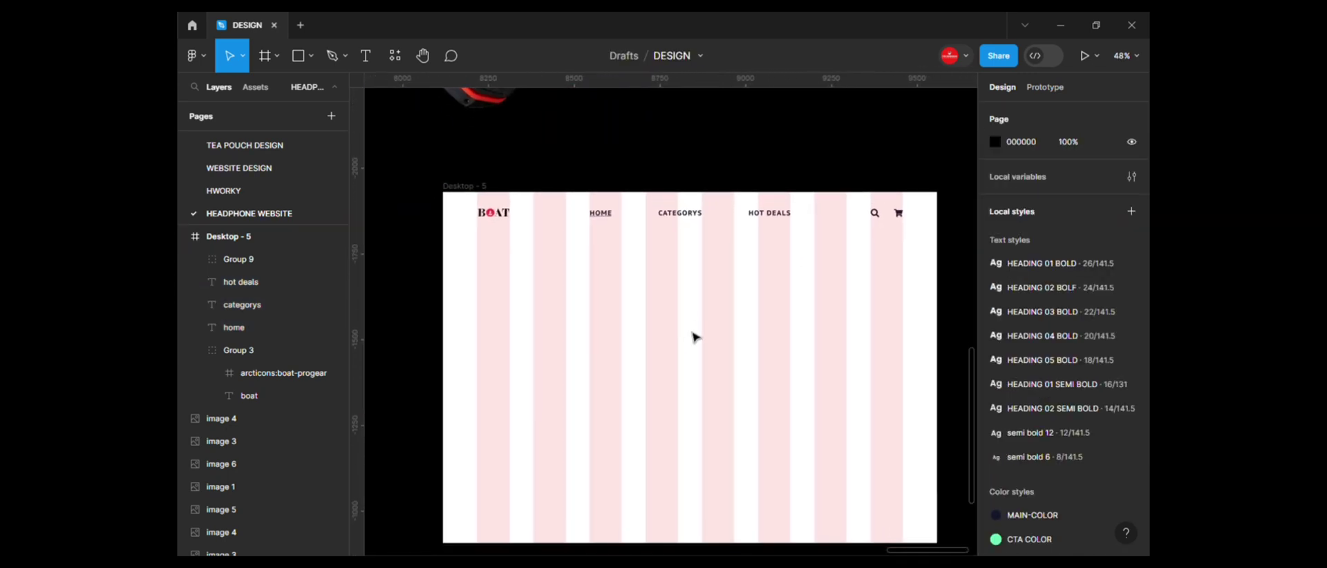
Step: Add a 'find your best' text box on the desktop frame
key(t)
click(547, 305)
text(find)
key(Escape)
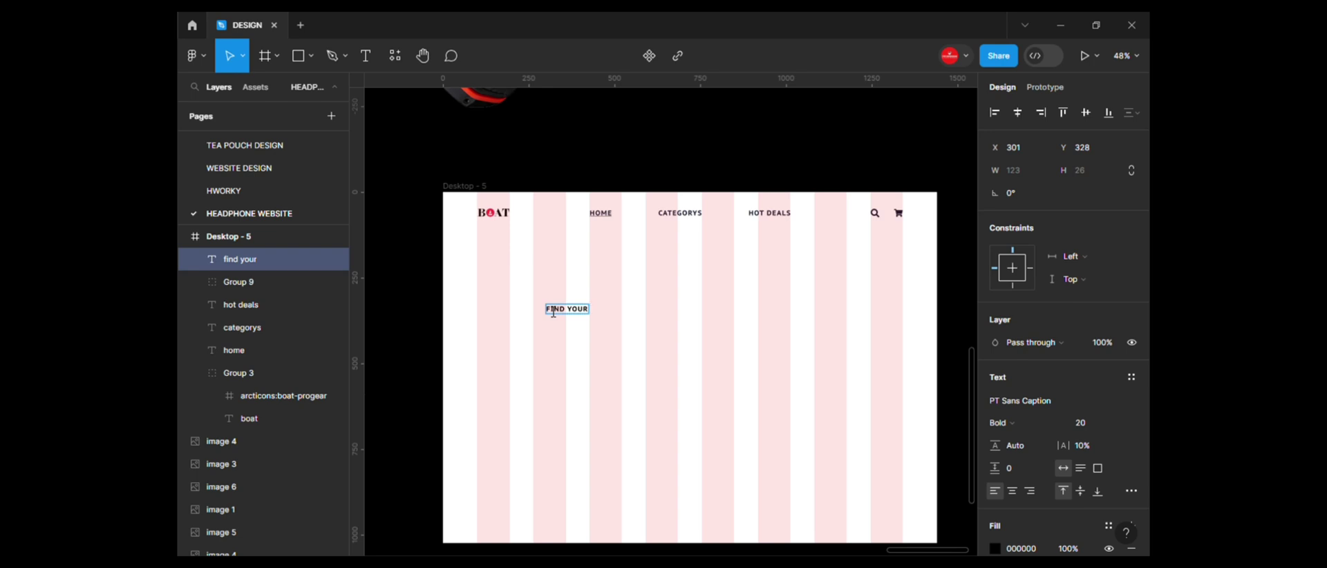
Step: Set the 'find your best' text in the Qahiri font
click(1030, 401)
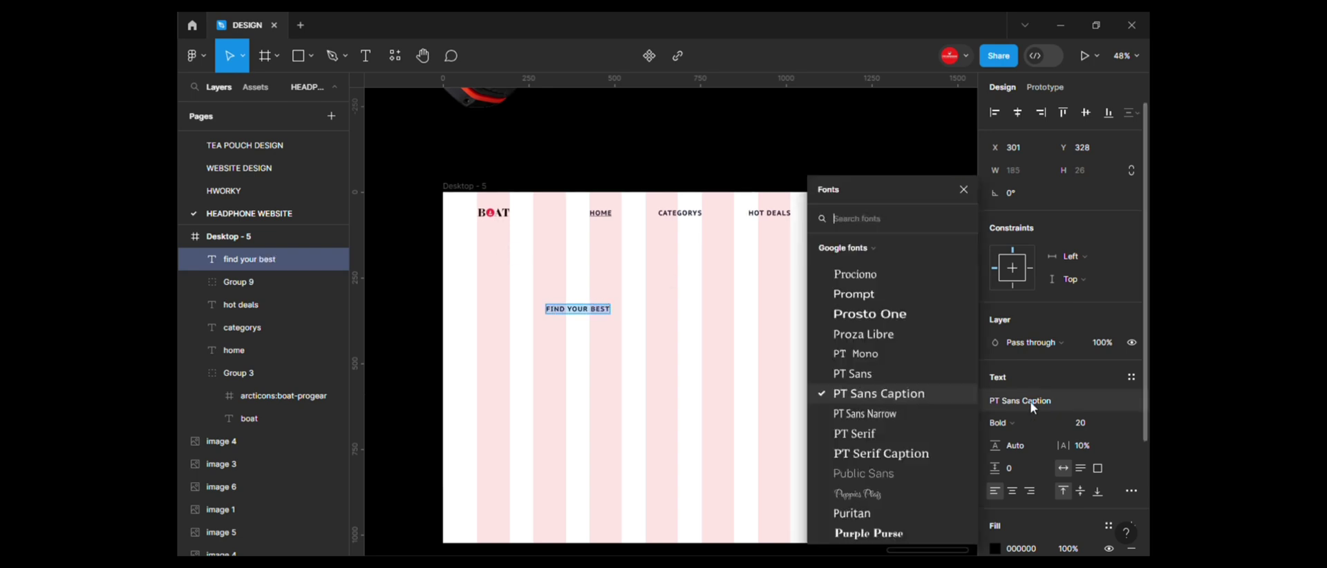
scroll(877, 421, down, 3)
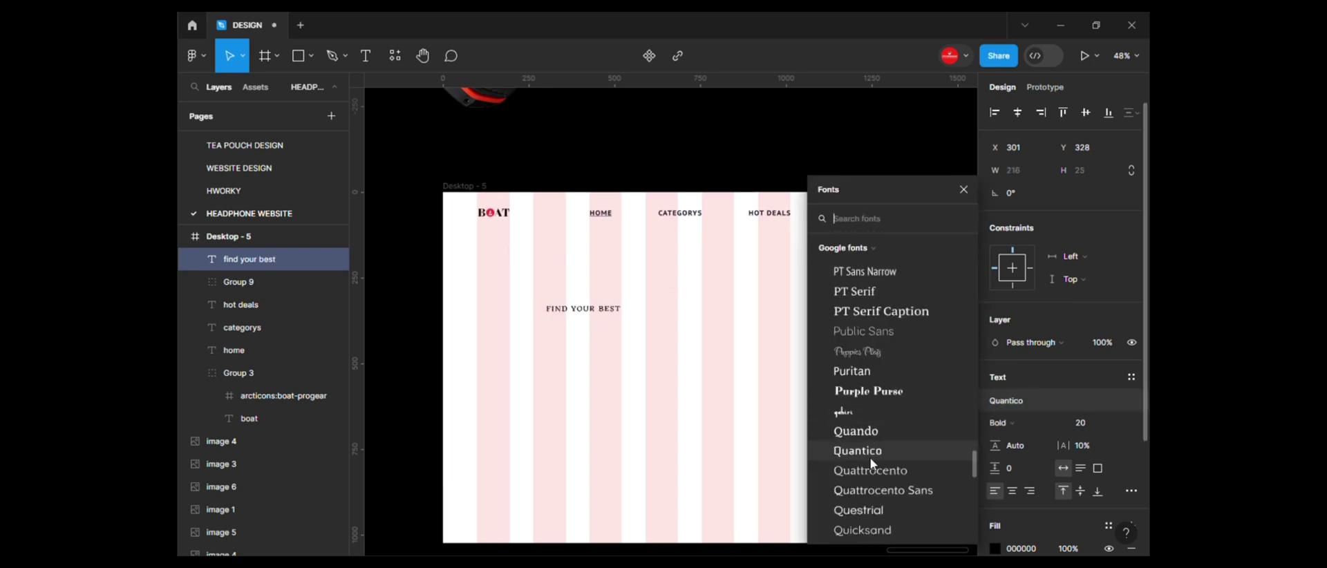
scroll(864, 430, down, 3)
scroll(867, 387, up, 3)
click(857, 371)
click(857, 411)
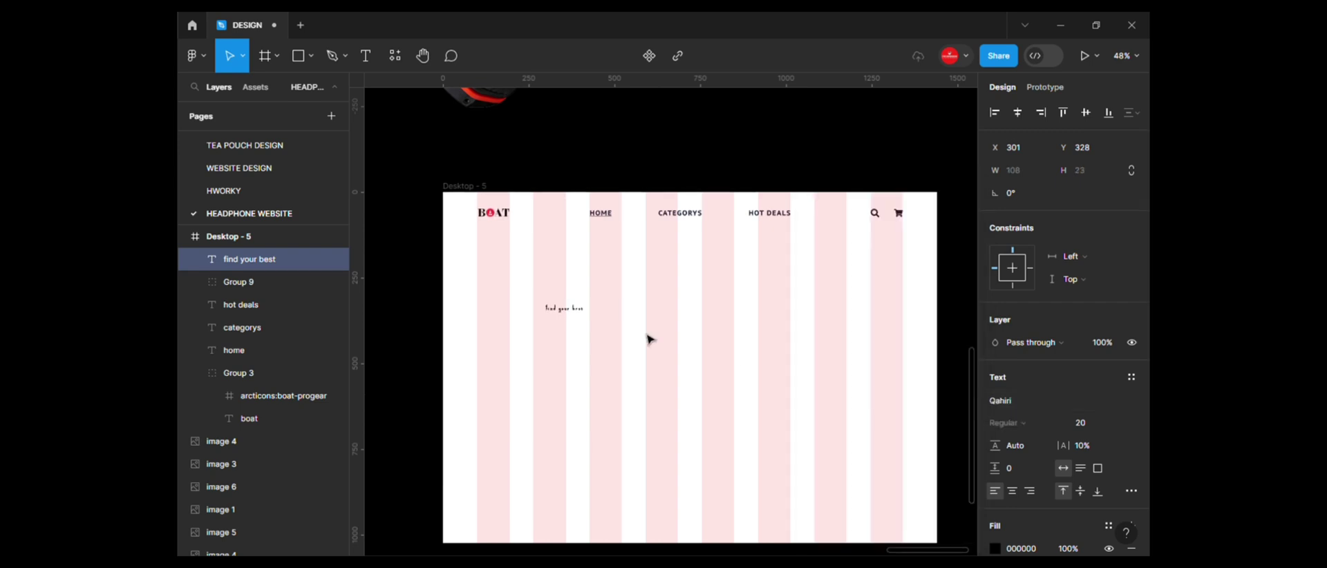
key(ctrl+z)
key(Escape)
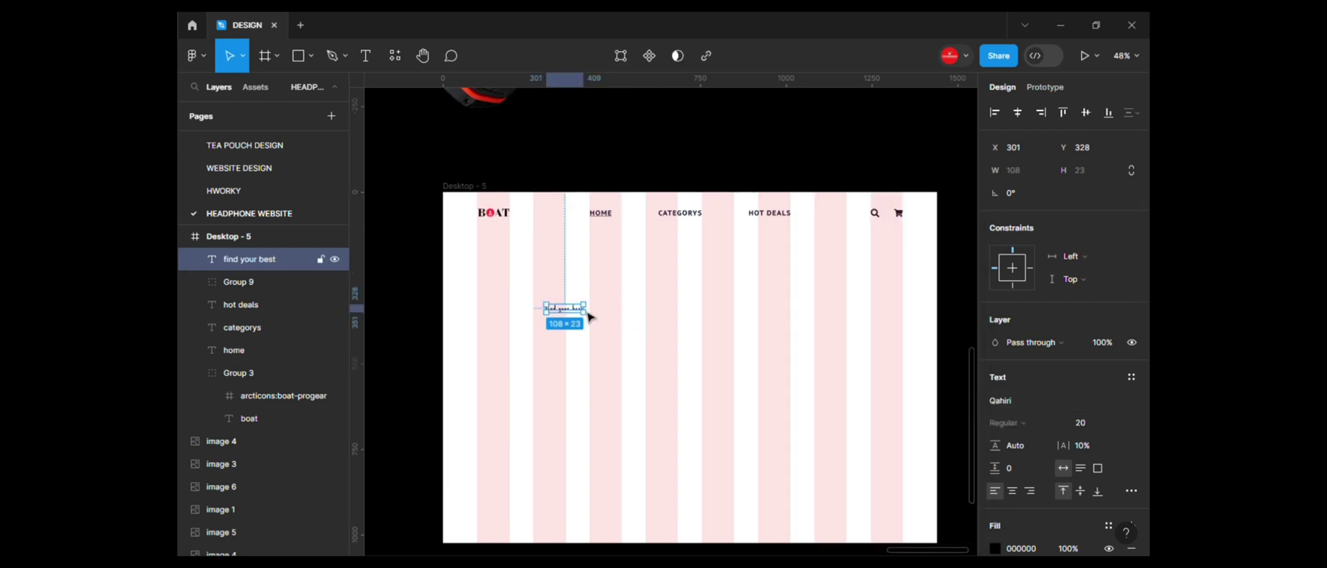
Step: Scale the text larger, colour it the logo's red, and place it under BOAT
key(k)
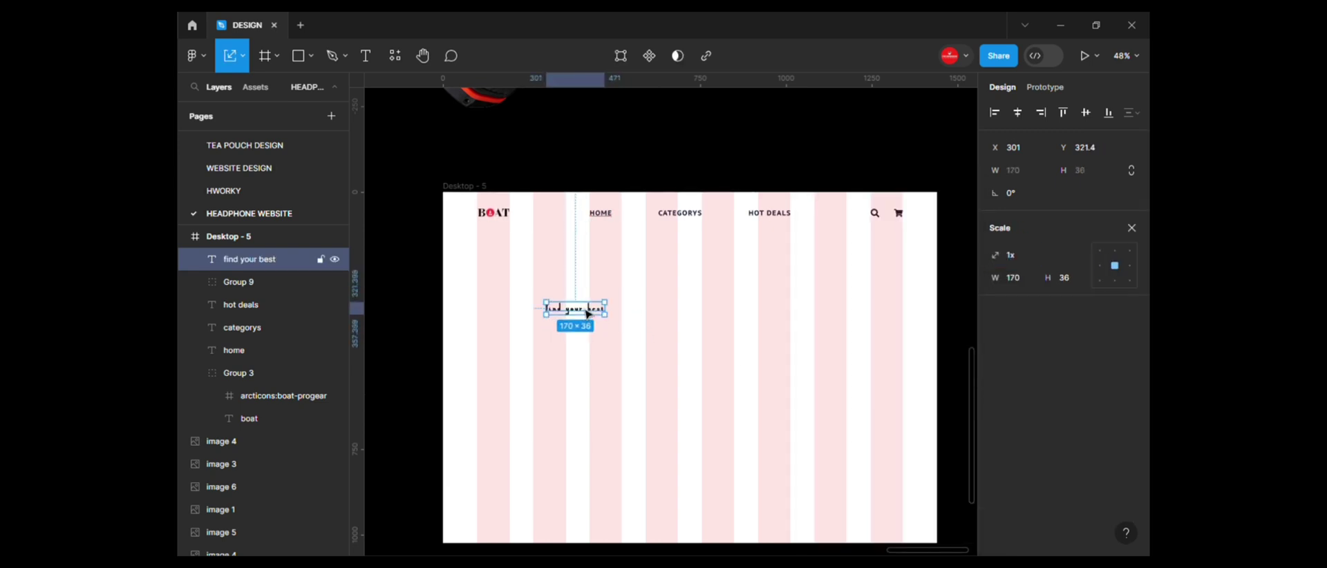
key(v)
scroll(584, 311, up, 1)
click(575, 309)
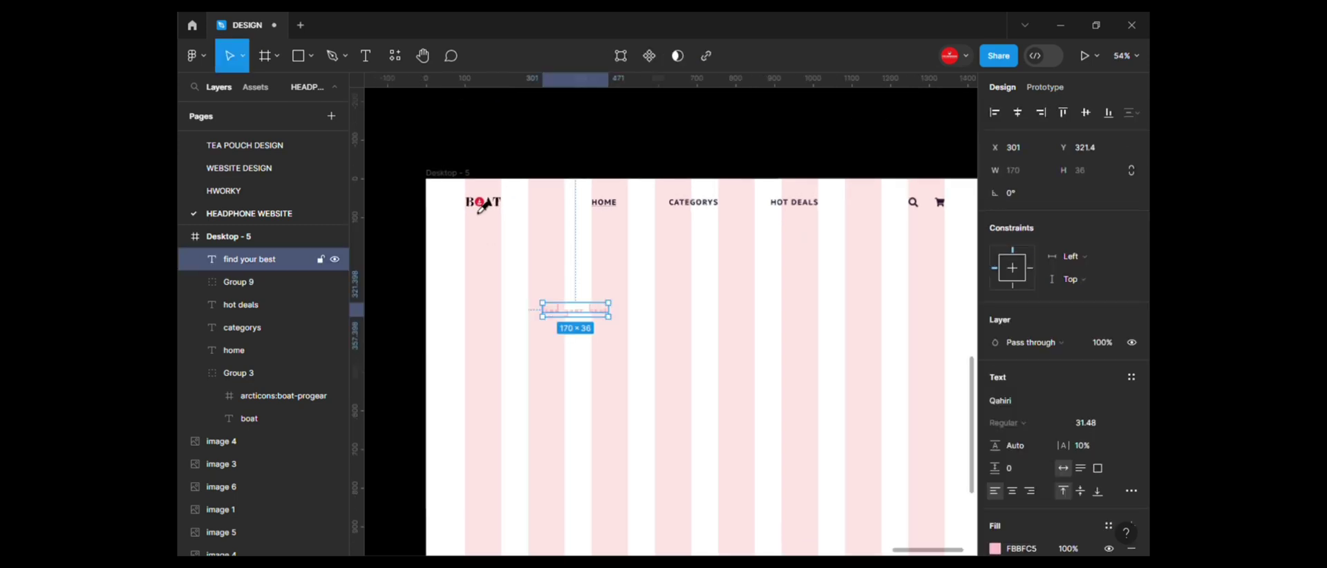
click(482, 206)
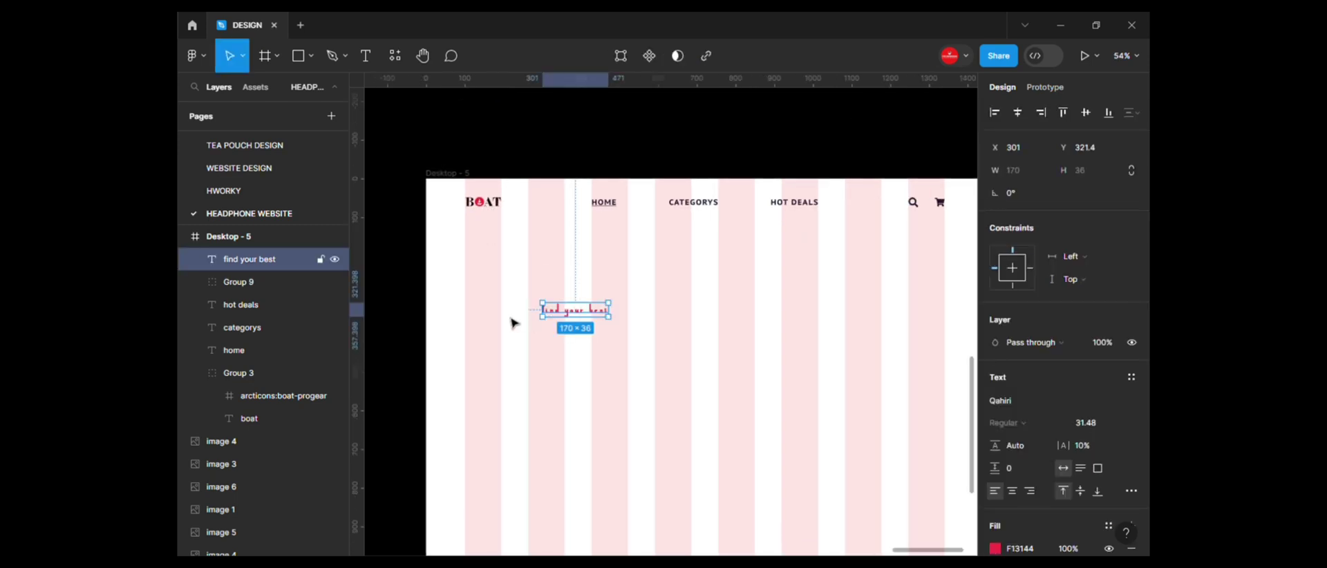
mouse_move(570, 314)
mouse_down()
mouse_move(499, 321)
mouse_move(495, 345)
mouse_up()
Step: Browse the font list for the duplicate text, leaving the font unchanged
click(1002, 401)
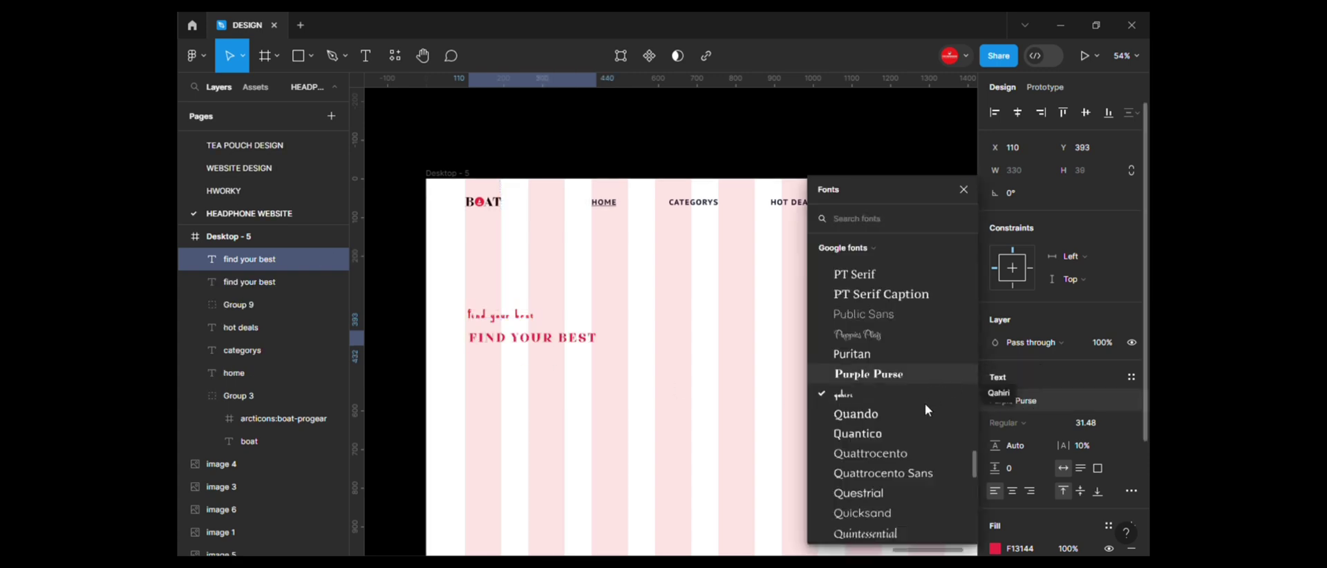
scroll(869, 474, down, 3)
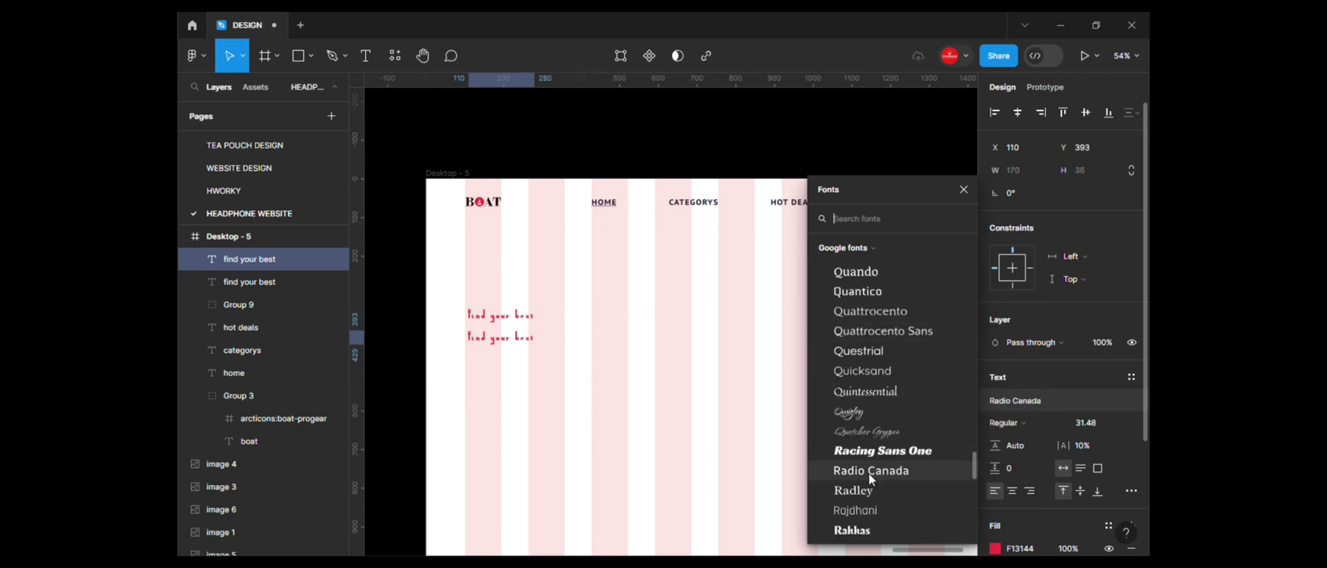
scroll(867, 481, down, 2)
scroll(866, 484, down, 2)
scroll(866, 484, down, 3)
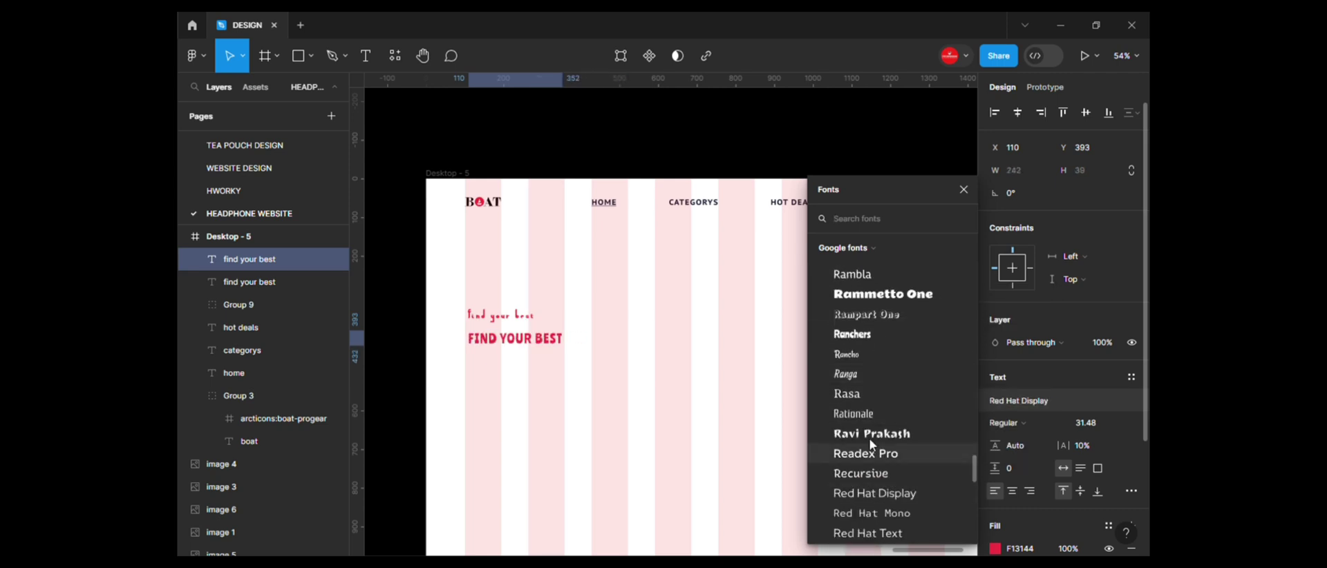
scroll(874, 454, down, 2)
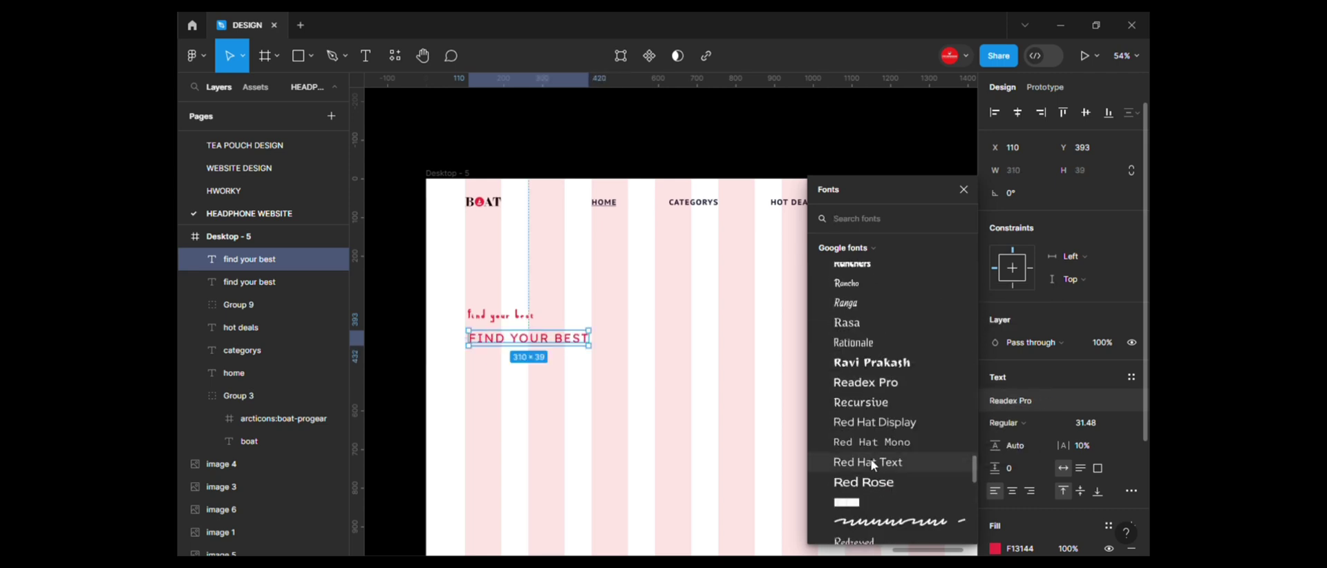
scroll(871, 459, down, 3)
scroll(861, 467, down, 3)
scroll(856, 468, down, 1)
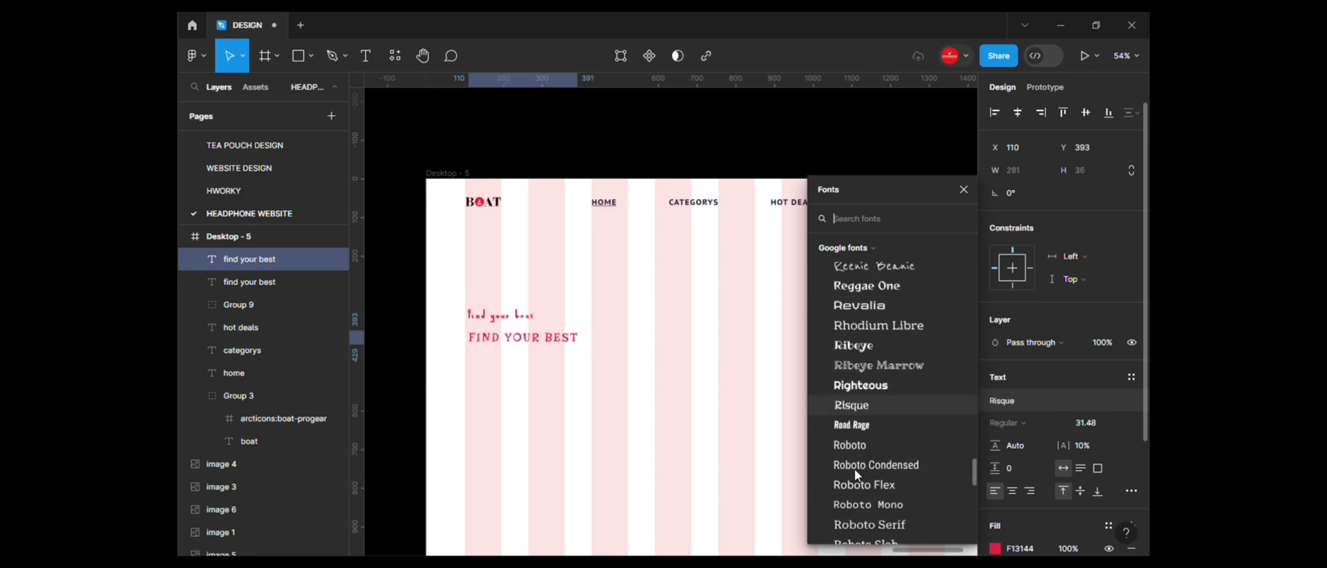
scroll(867, 391, down, 3)
scroll(867, 392, down, 1)
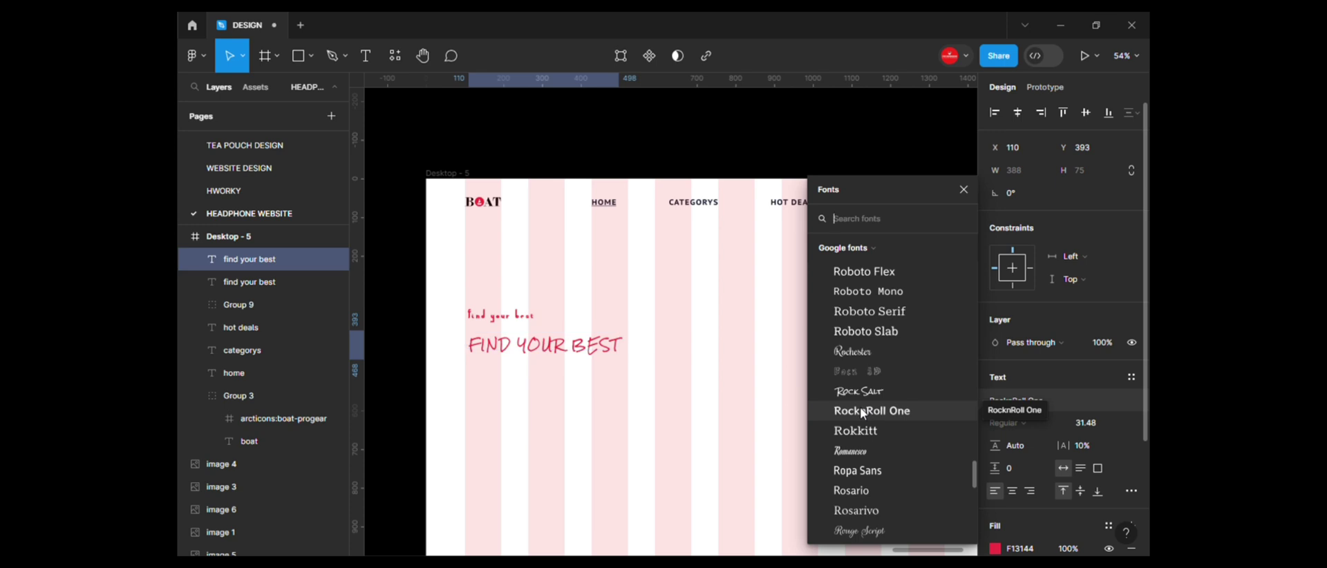
click(761, 412)
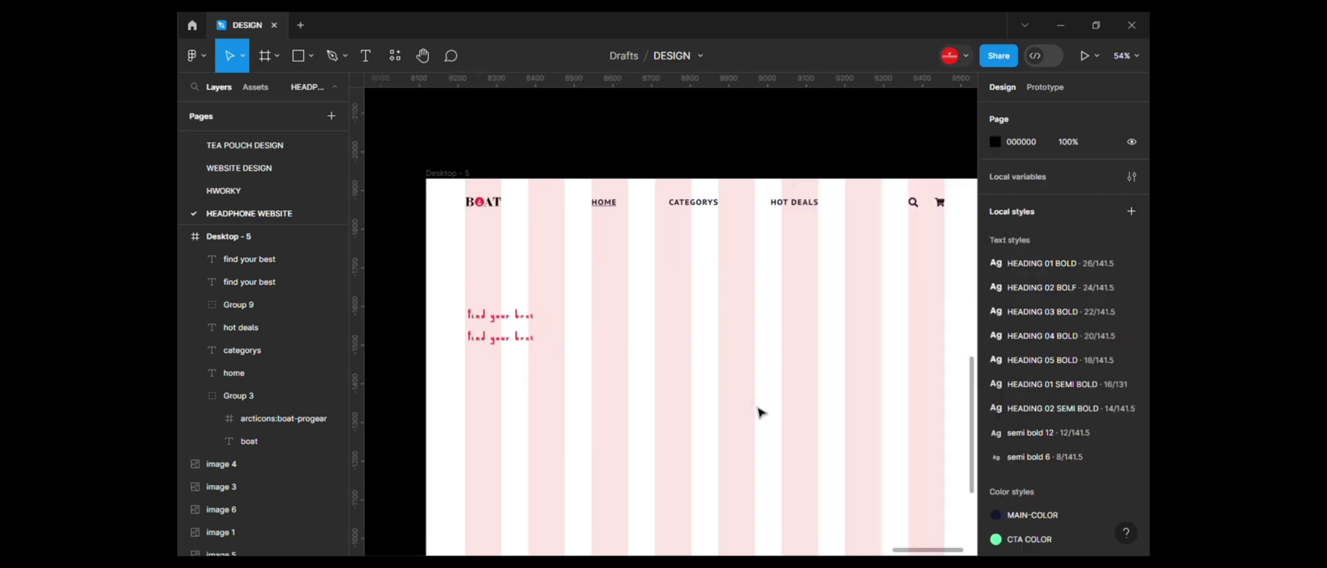
Step: Set the lower copy in Purple Purse and scale it up wider
click(502, 347)
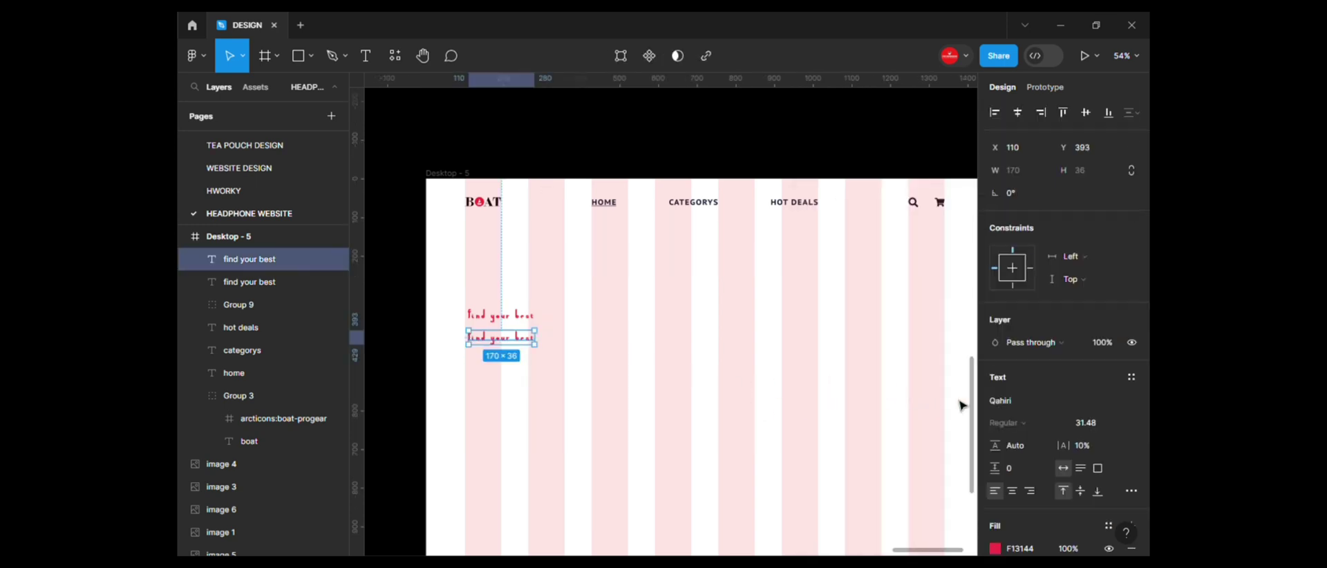
click(1008, 402)
click(905, 373)
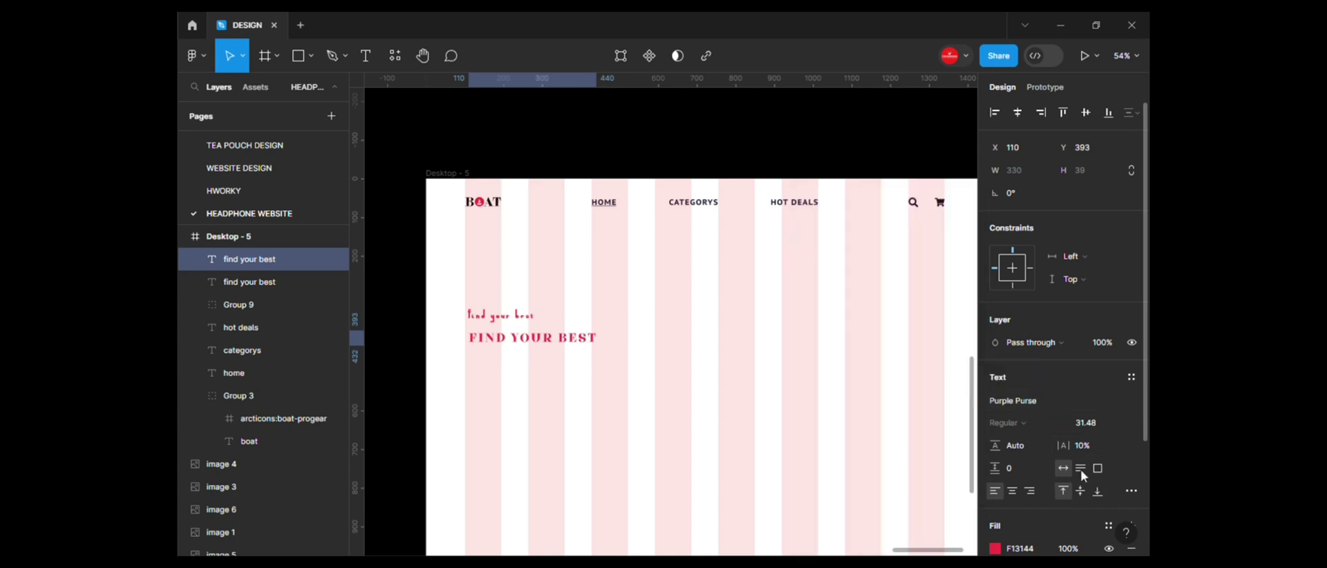
key(k)
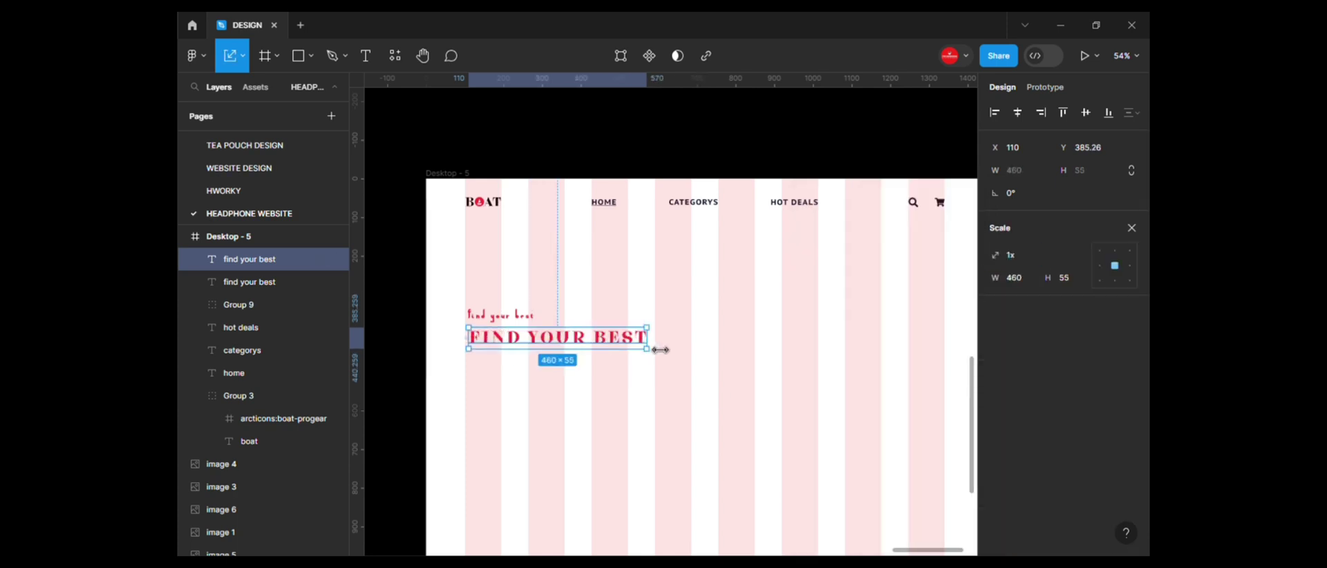
drag(644, 349, 685, 349)
shift+click(500, 315)
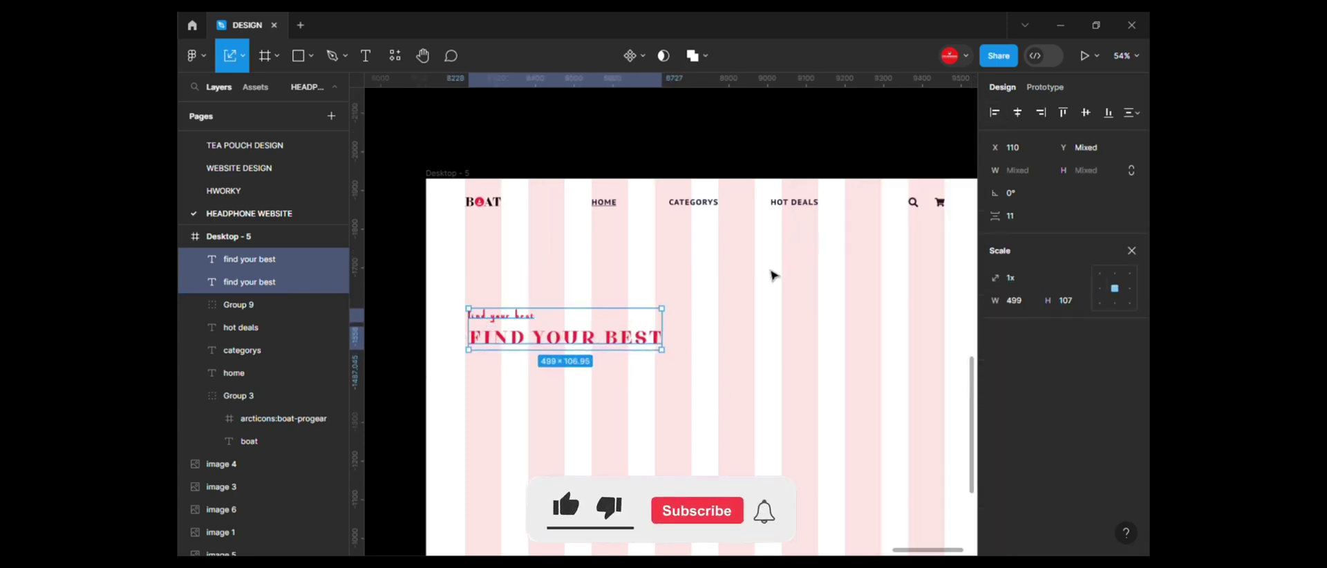
Step: Retype the lower heading as GAMING / HEADPHONES on two lines
click(590, 339)
double_click(580, 342)
text(gami)
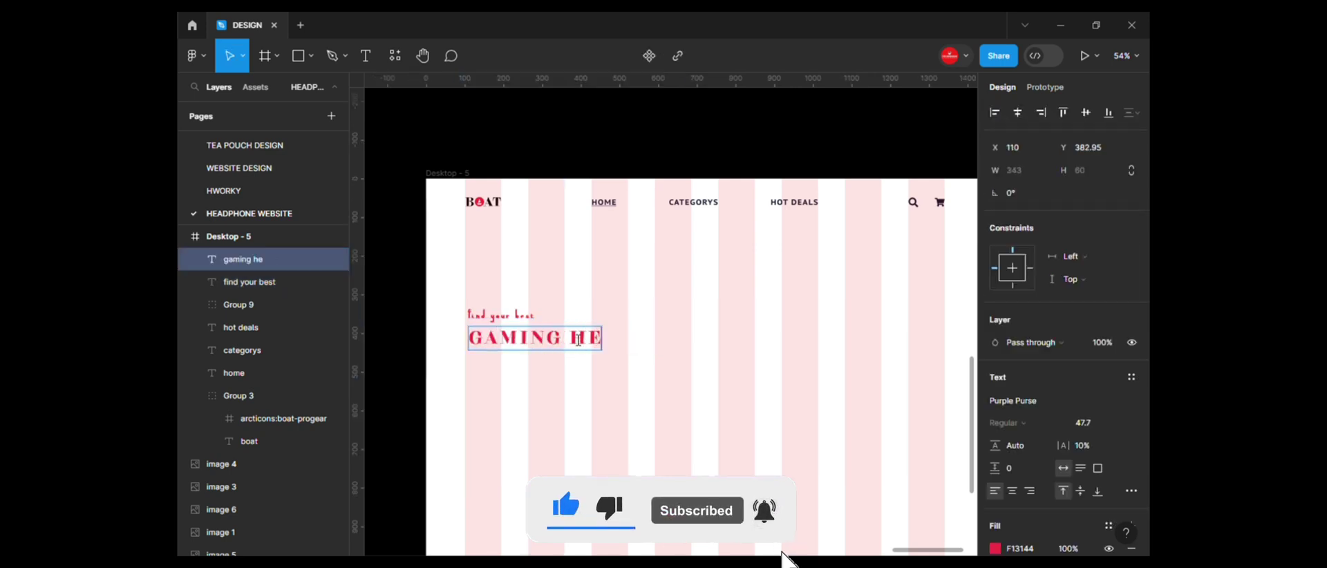
text(ph)
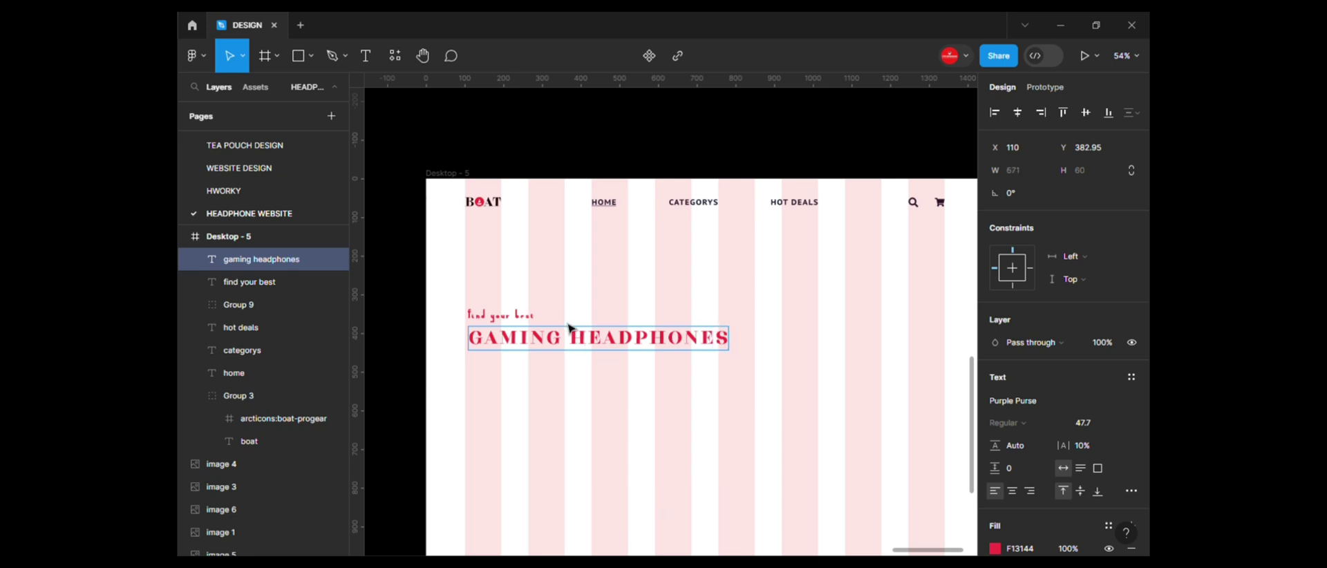
key(Return)
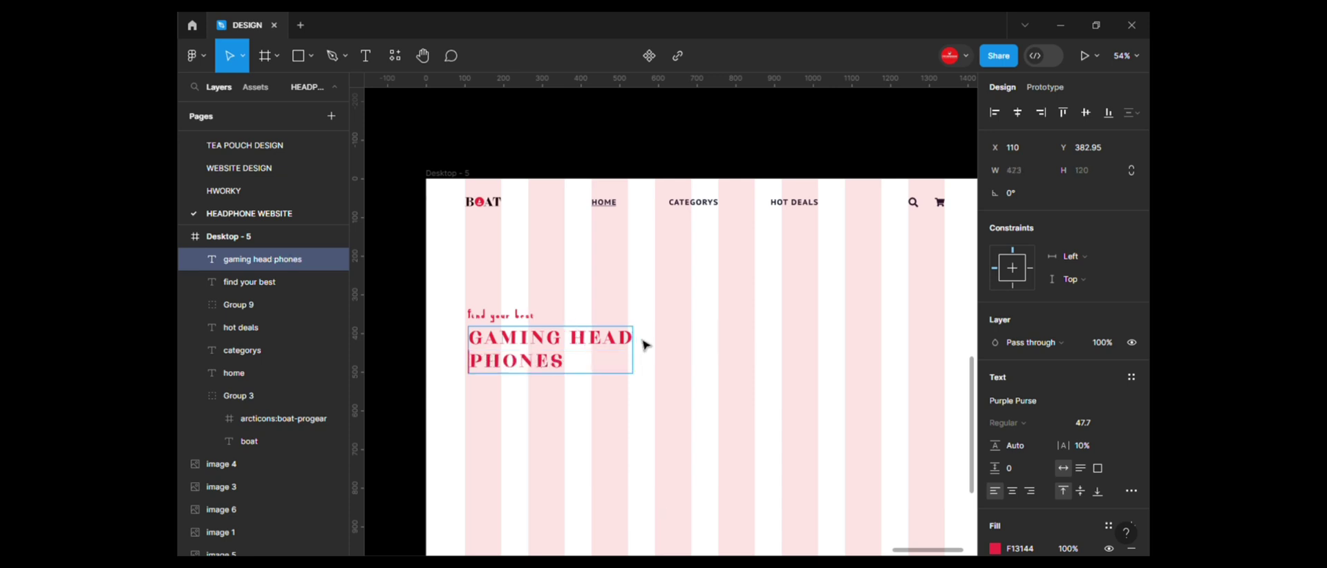
key(BackSpace)
key(Left)
key(Left)
key(Left)
key(Return)
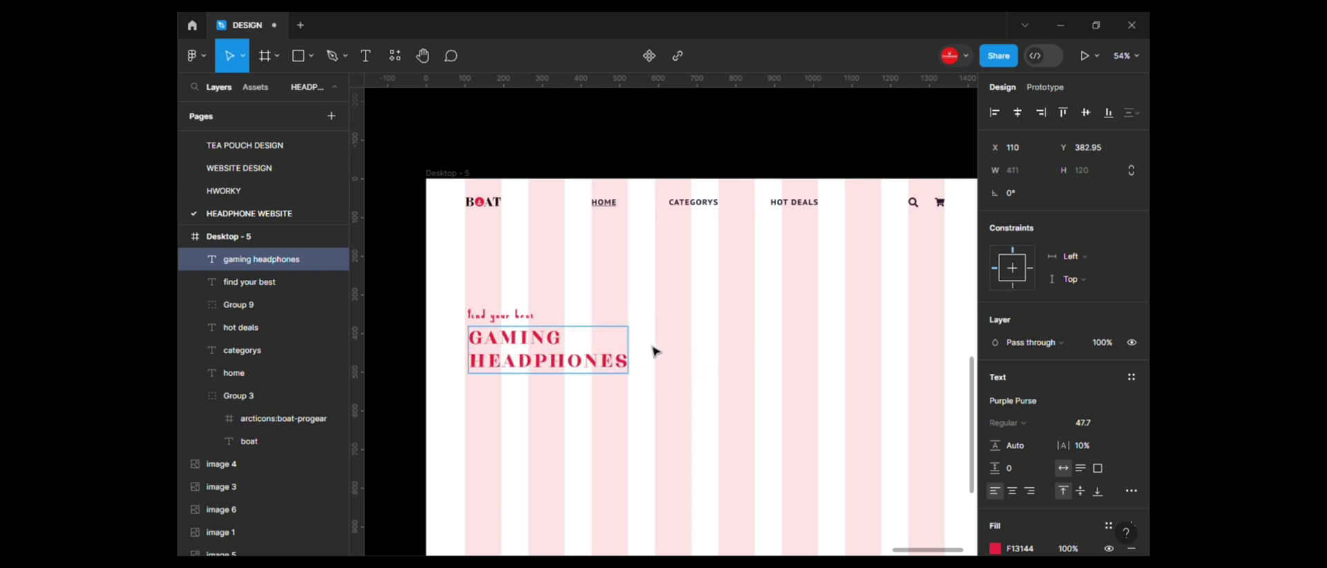
key(Escape)
Step: Give the headline a MAIN-COLOR fill and a MAIN-COLOR outline
key(l)
click(1108, 527)
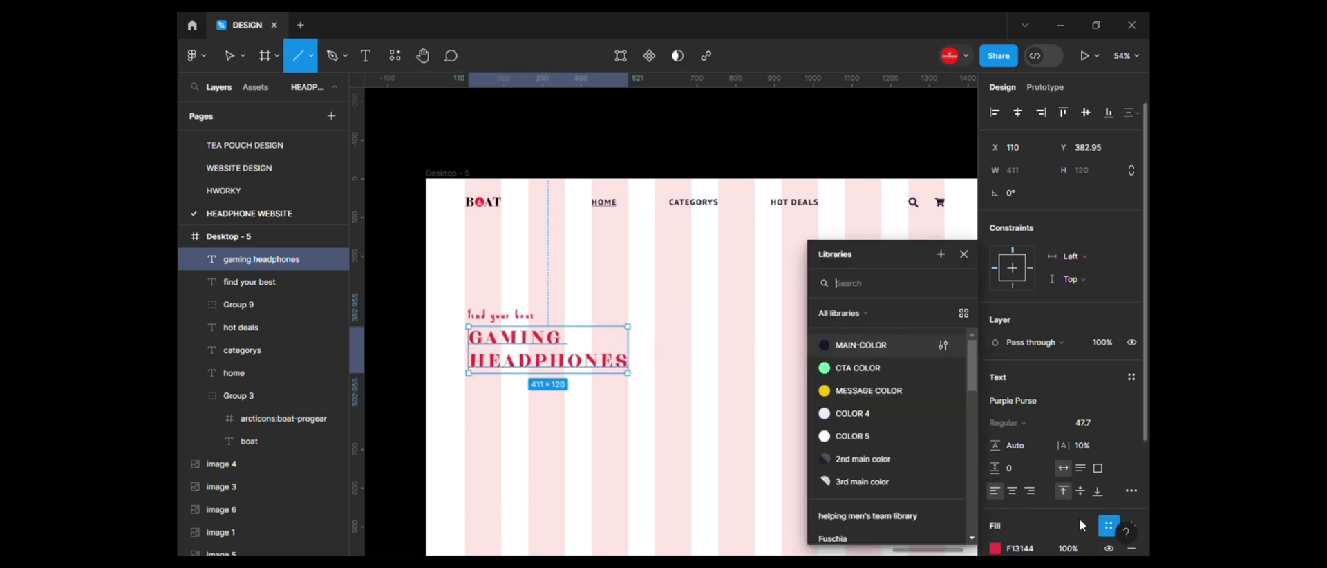
click(857, 343)
scroll(1079, 489, down, 3)
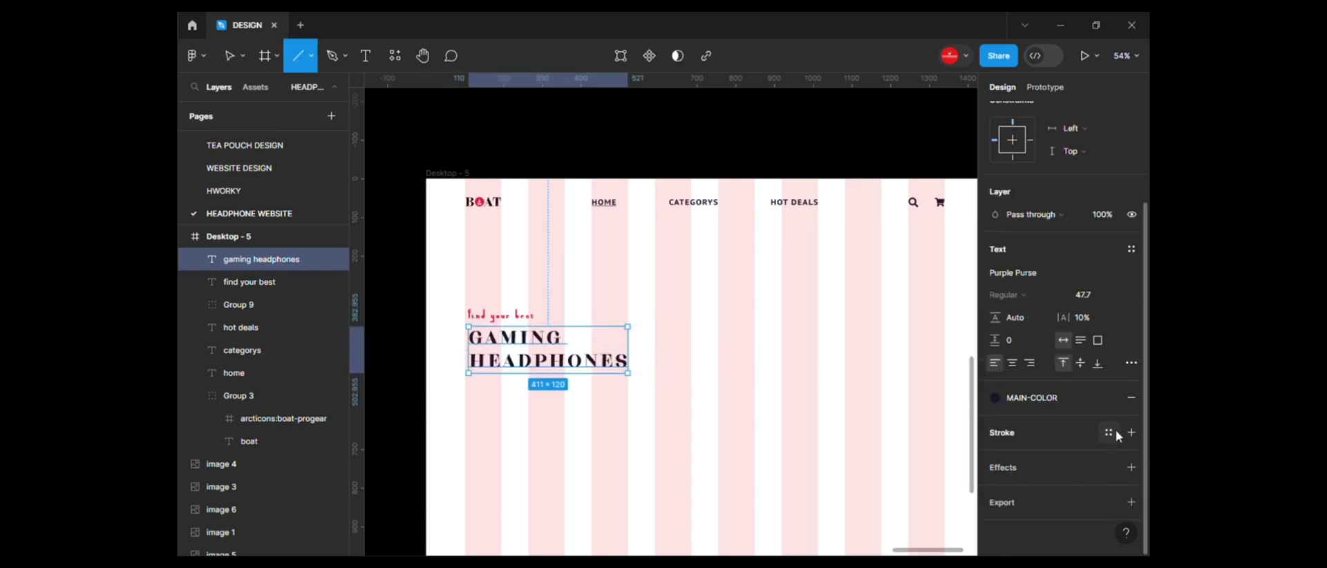
click(1131, 432)
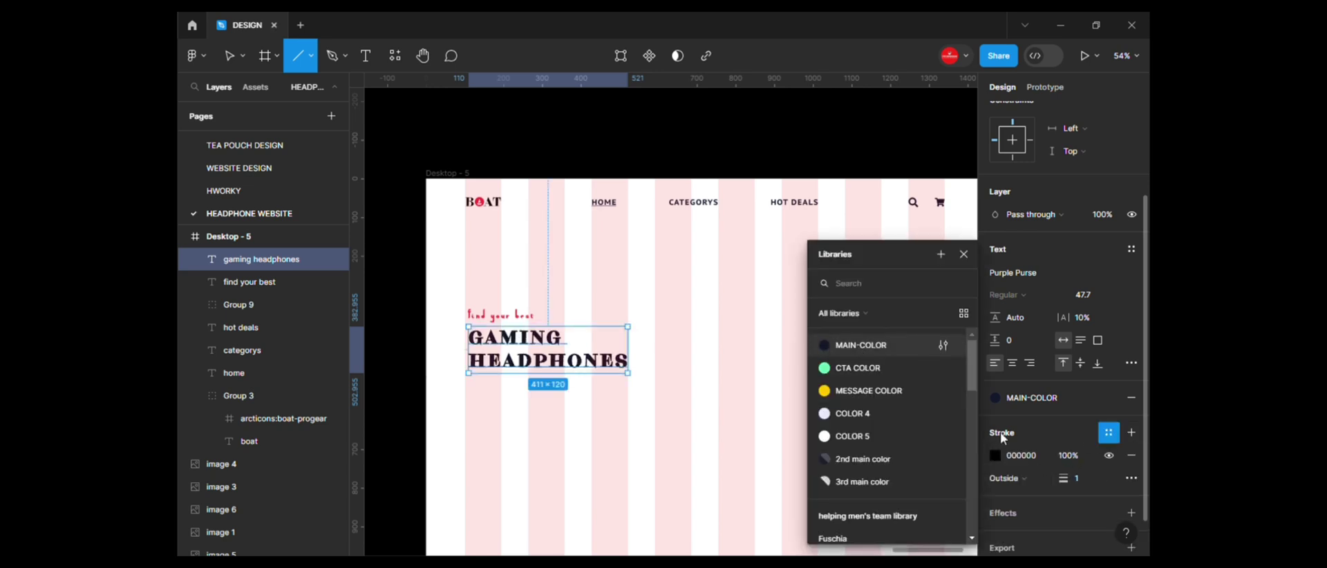
click(857, 343)
click(1079, 456)
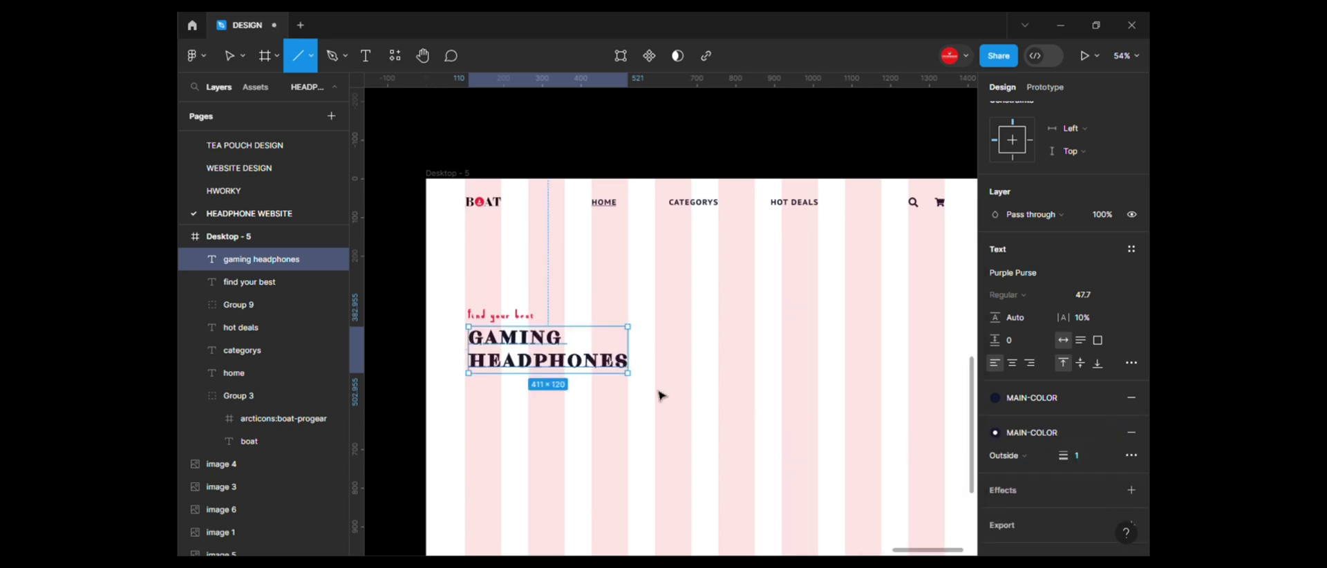
Step: Enlarge the headline, move it below 'find your best', and increase its line height
key(k)
drag(631, 358, 721, 376)
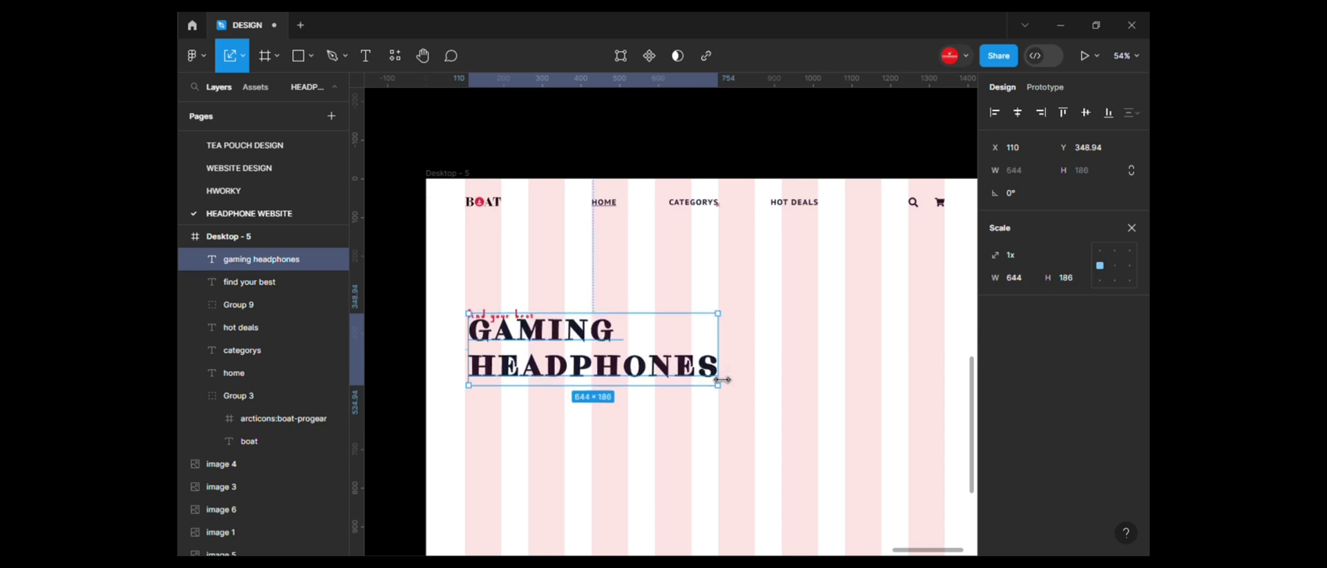
drag(562, 371, 563, 387)
click(1131, 228)
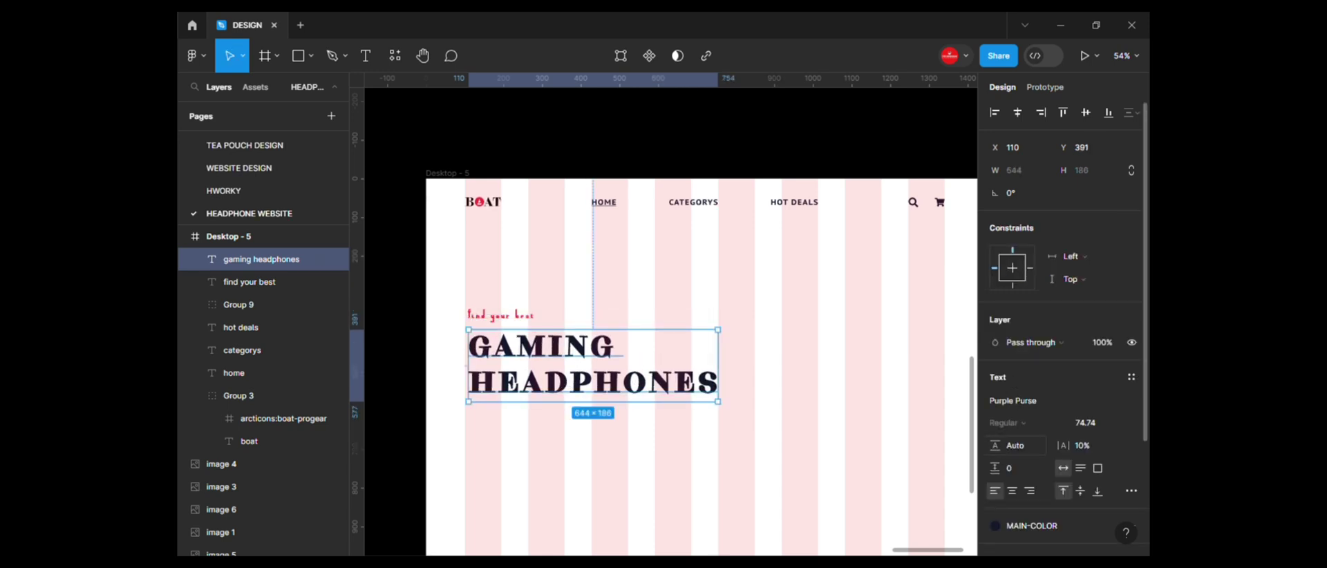
drag(995, 446, 950, 454)
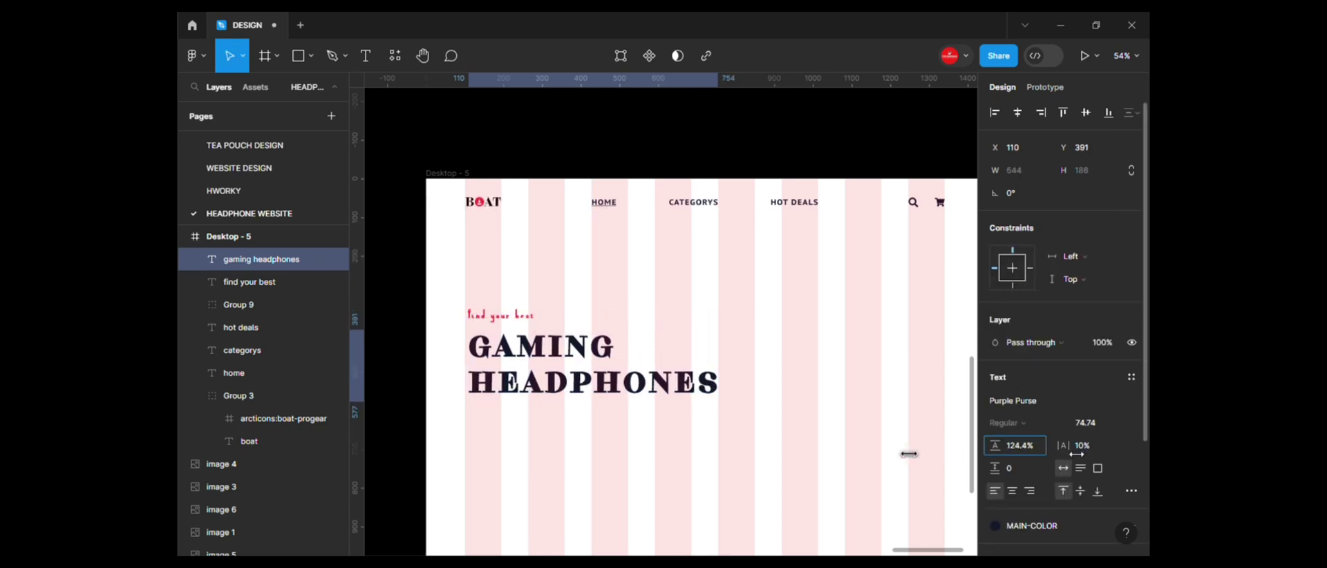
click(1000, 467)
drag(995, 468, 934, 476)
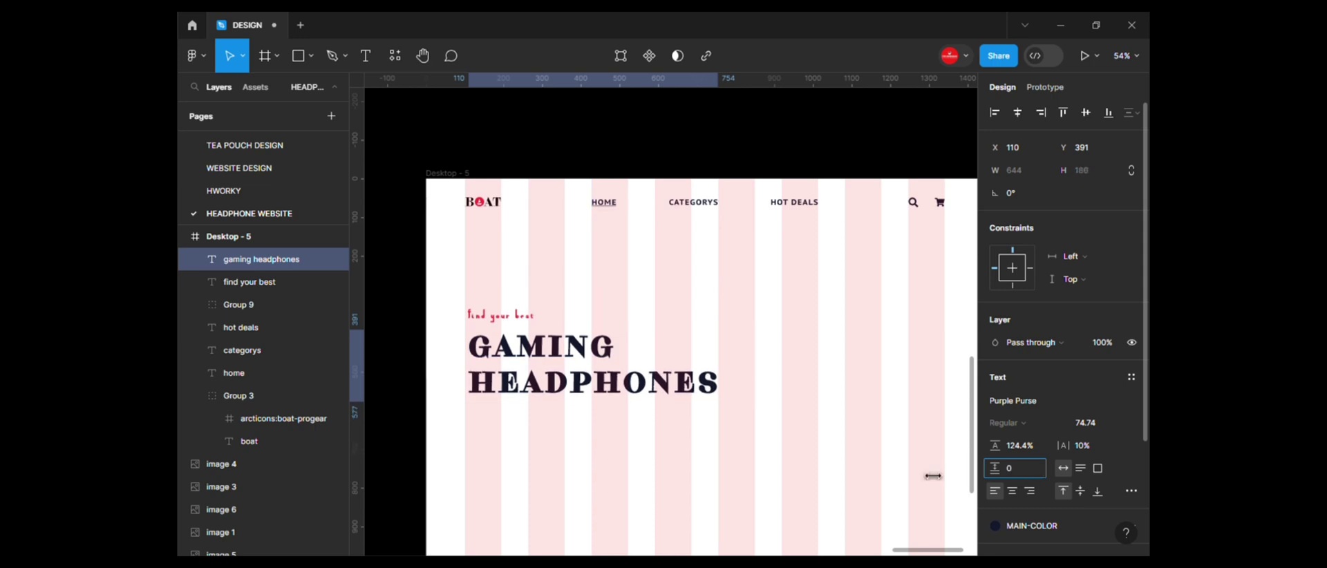
Step: Shrink the GAMING HEADPHONES headline slightly
key(k)
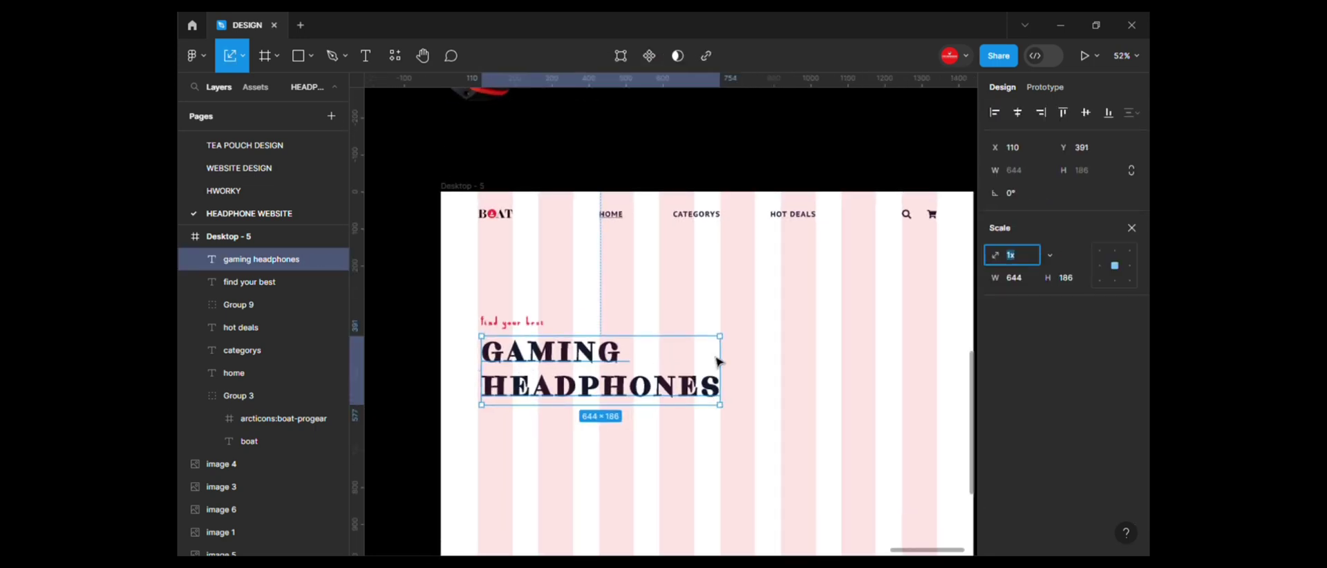
drag(706, 370, 703, 370)
shift+click(511, 327)
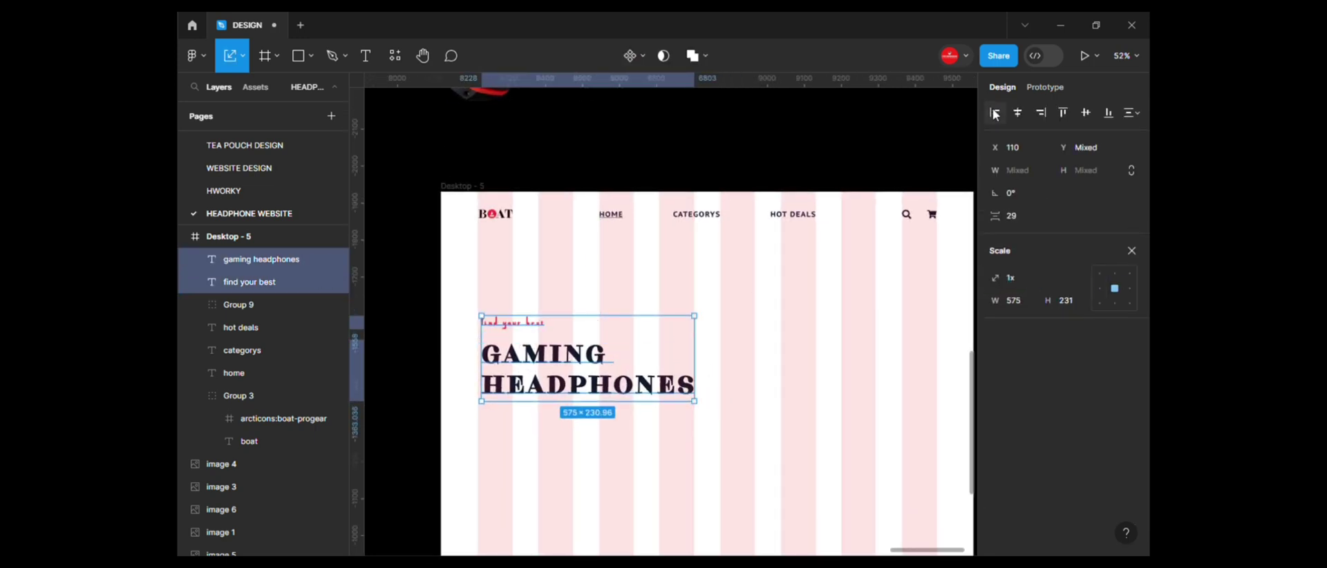
key(Escape)
Step: Move the welcome paragraph into Desktop - 5 beneath the headline
scroll(525, 373, left, 5)
click(507, 454)
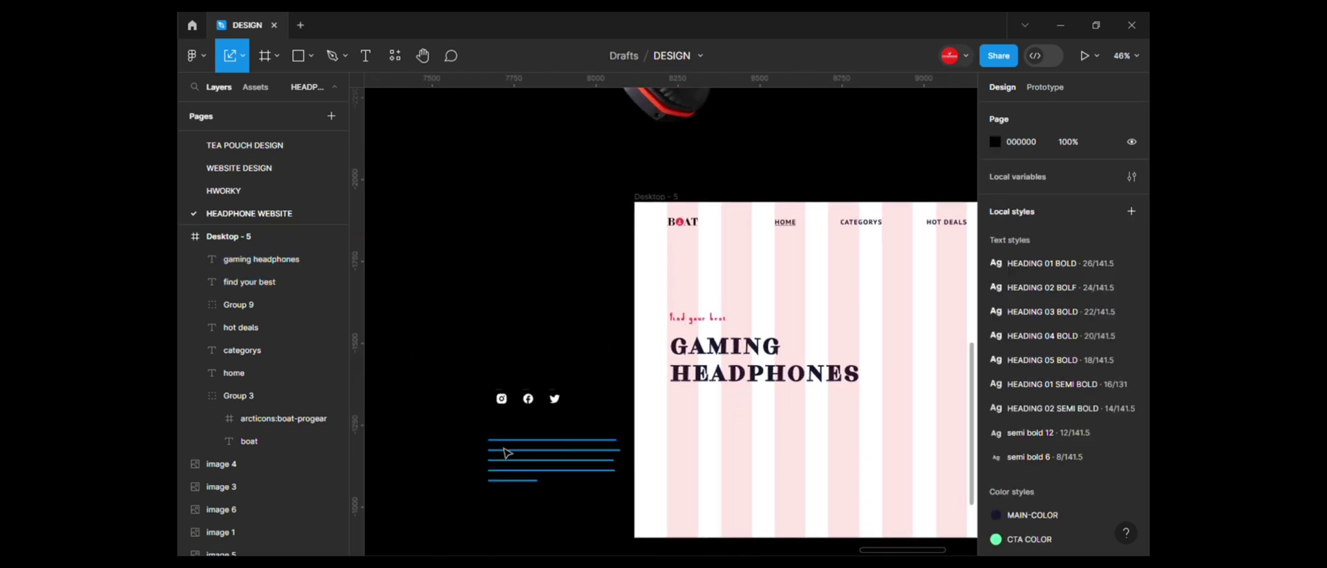
drag(612, 450, 716, 435)
scroll(723, 424, up, 4)
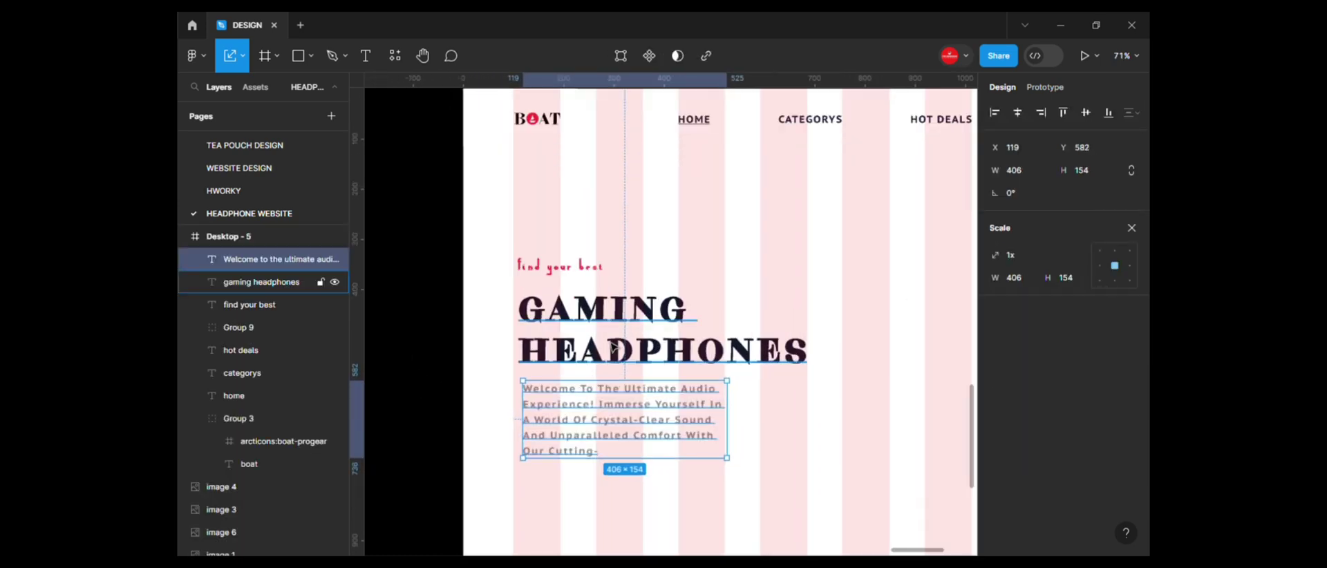
Step: Select the tagline, headline and welcome paragraph and shift them up together
shift+click(660, 308)
shift+click(574, 266)
ctrl+scroll(736, 344, down, 3)
drag(702, 384, 700, 363)
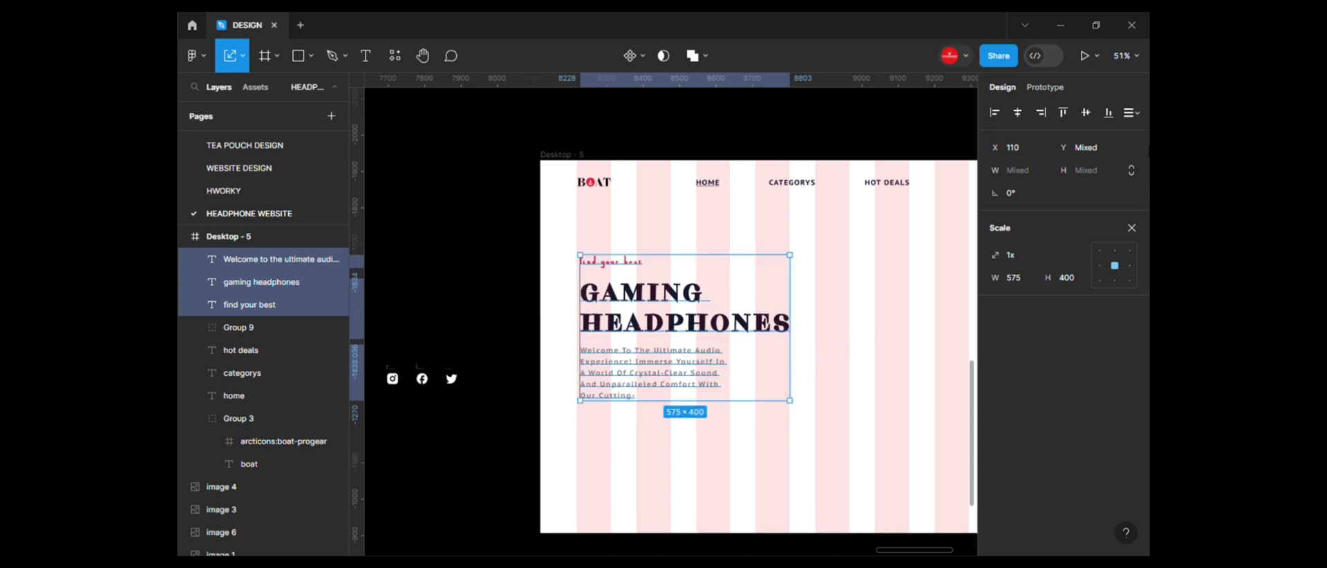
Step: Distribute the three texts vertically with an even 22-pixel gap
click(1131, 113)
click(984, 176)
key(ctrl+z)
click(1131, 114)
click(973, 159)
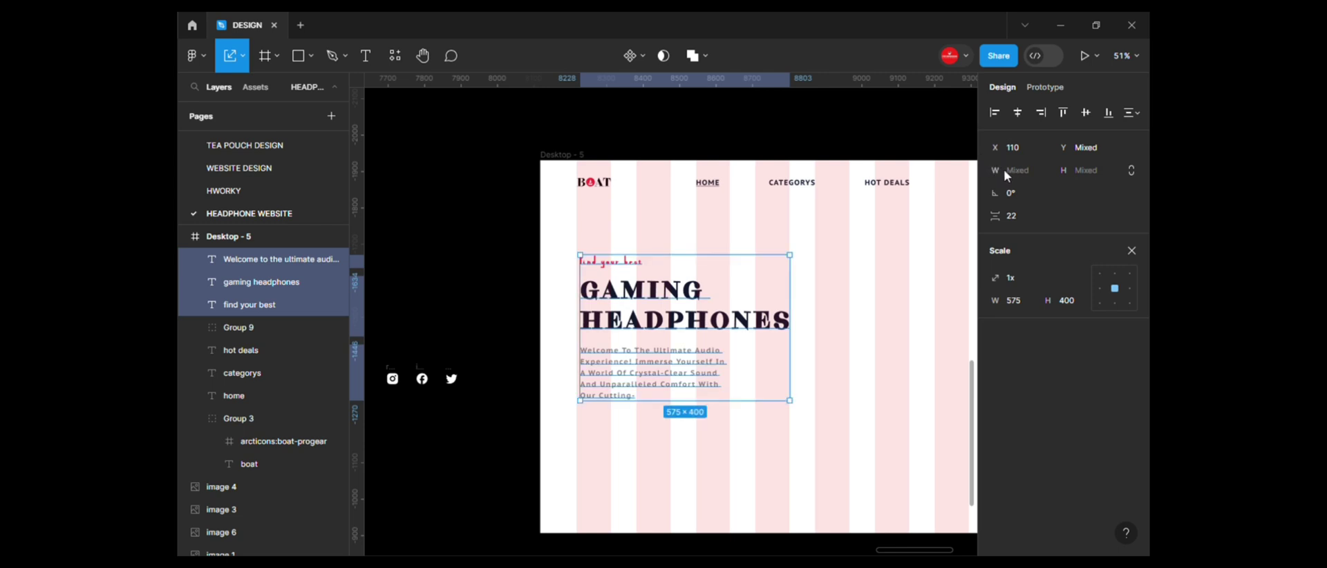
click(851, 292)
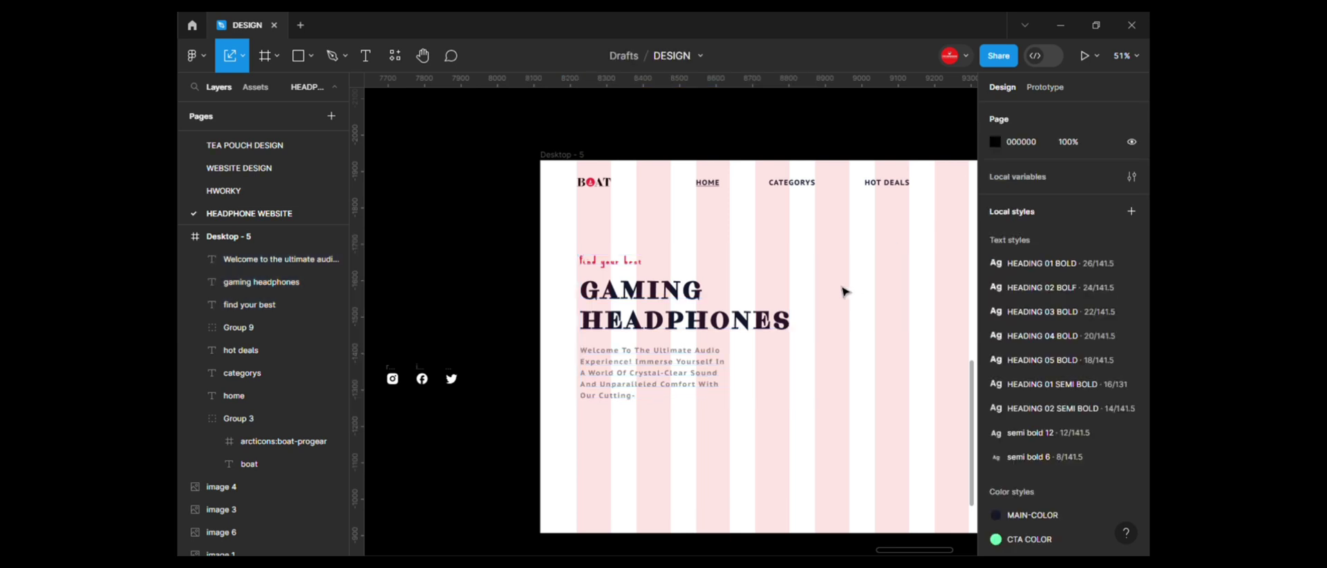
scroll(823, 364, down, 3)
Step: Draw a large grey circle on the right side of Desktop - 5
scroll(813, 208, down, 3)
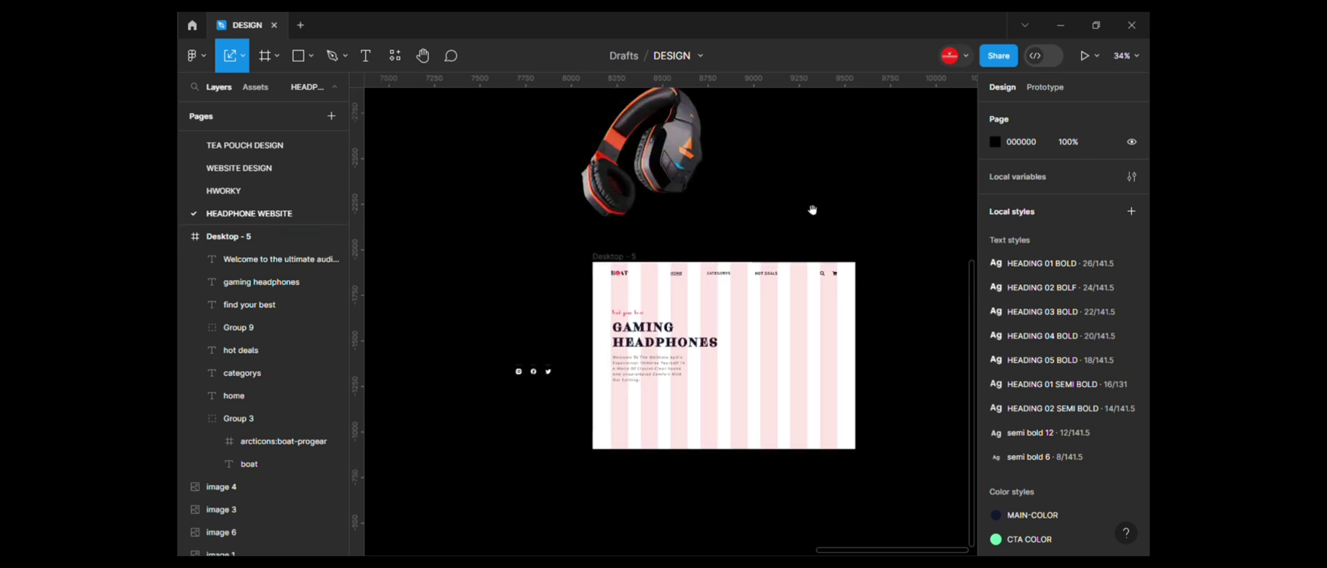
scroll(691, 207, right, 3)
click(436, 126)
click(568, 247)
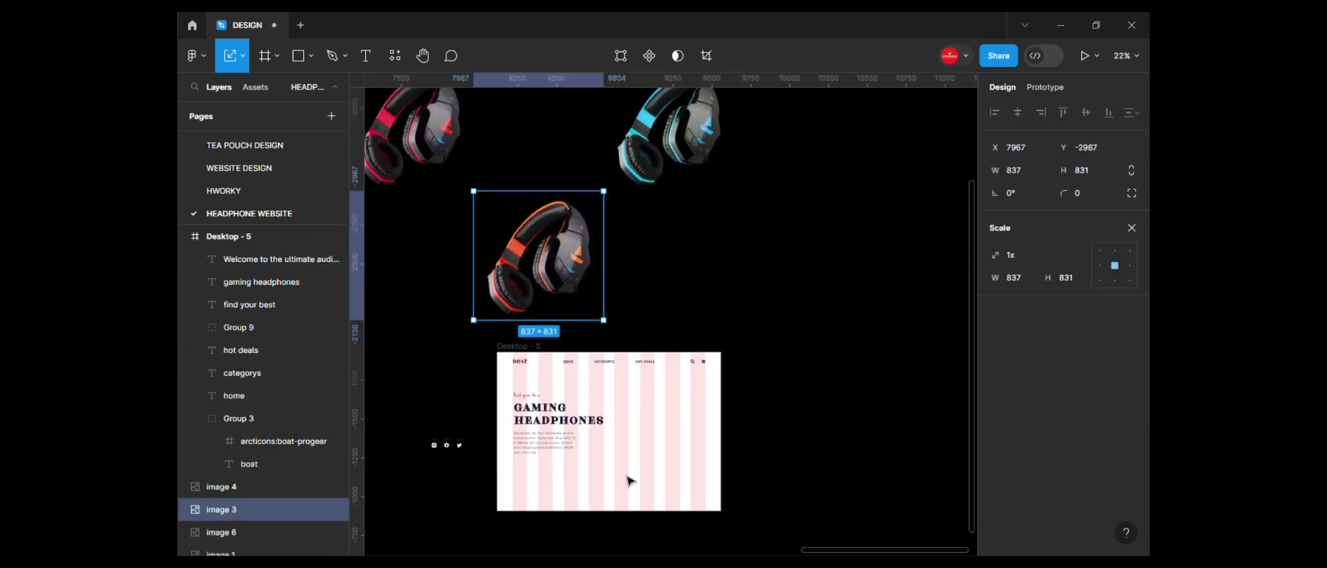
key(Escape)
key(o)
scroll(691, 477, up, 2)
drag(594, 353, 600, 358)
drag(693, 481, 676, 454)
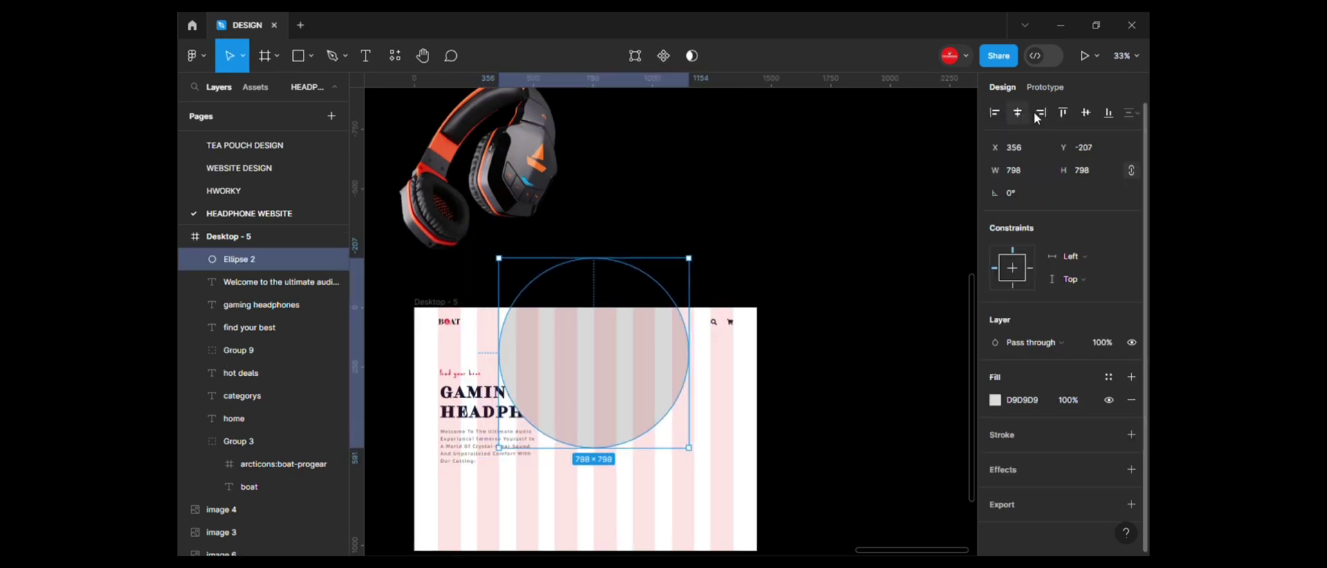
drag(613, 385, 674, 461)
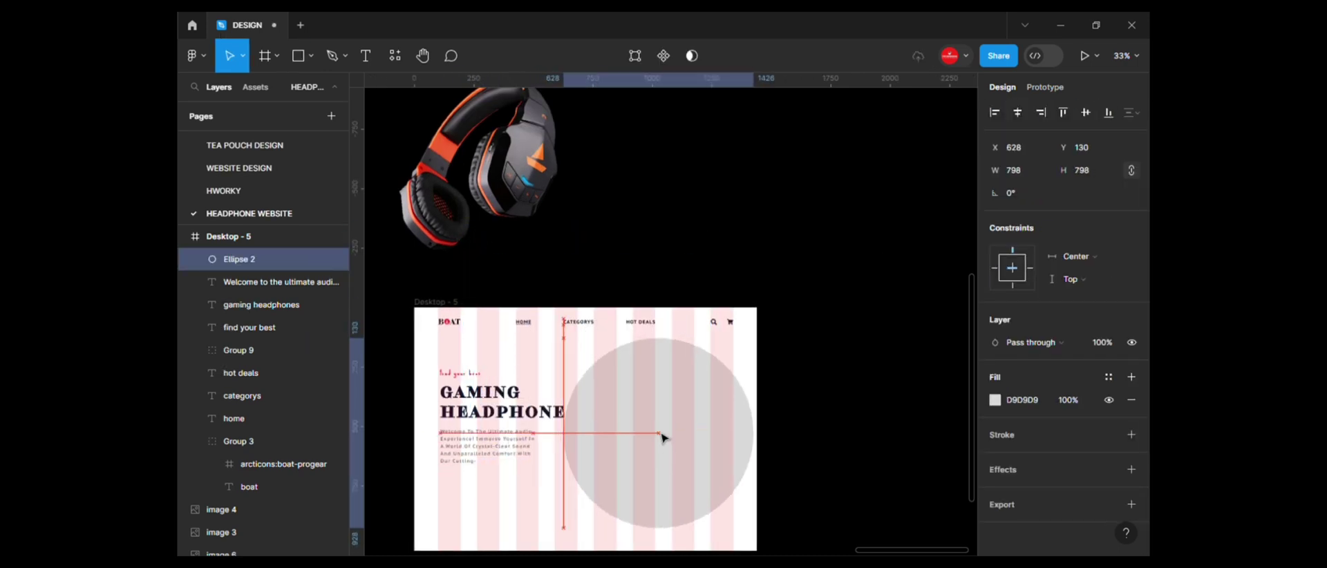
Step: Scale down the headline so HEADPHONES fits, and shrink the grey circle
scroll(664, 439, up, 1)
click(262, 305)
key(k)
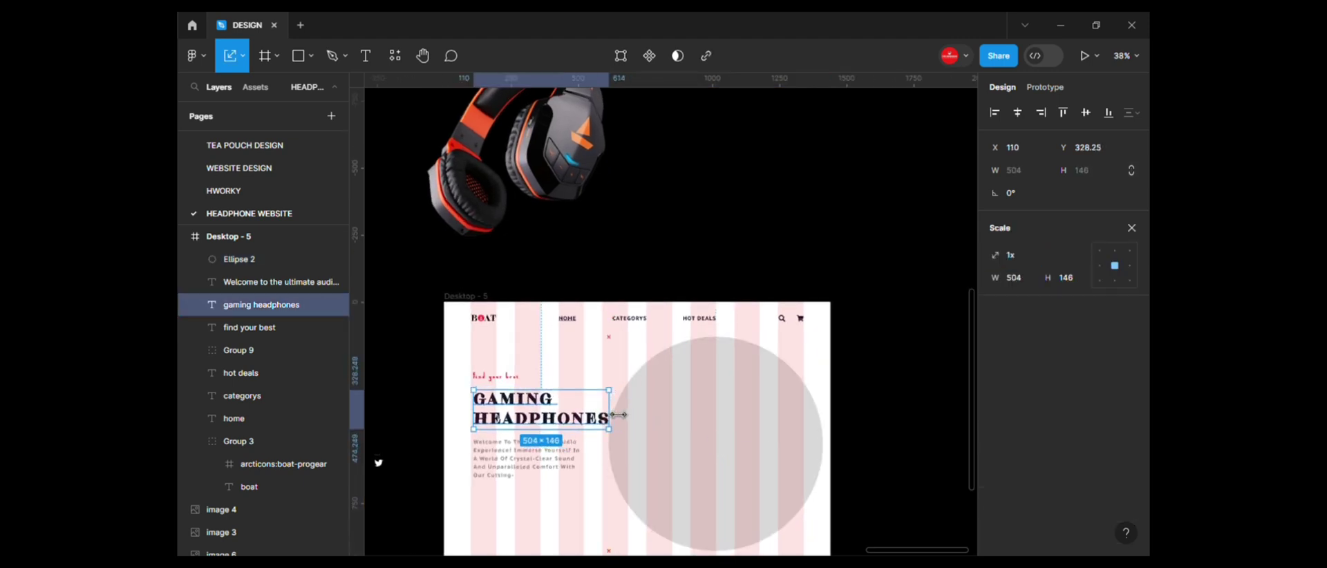
drag(627, 414, 604, 409)
click(699, 421)
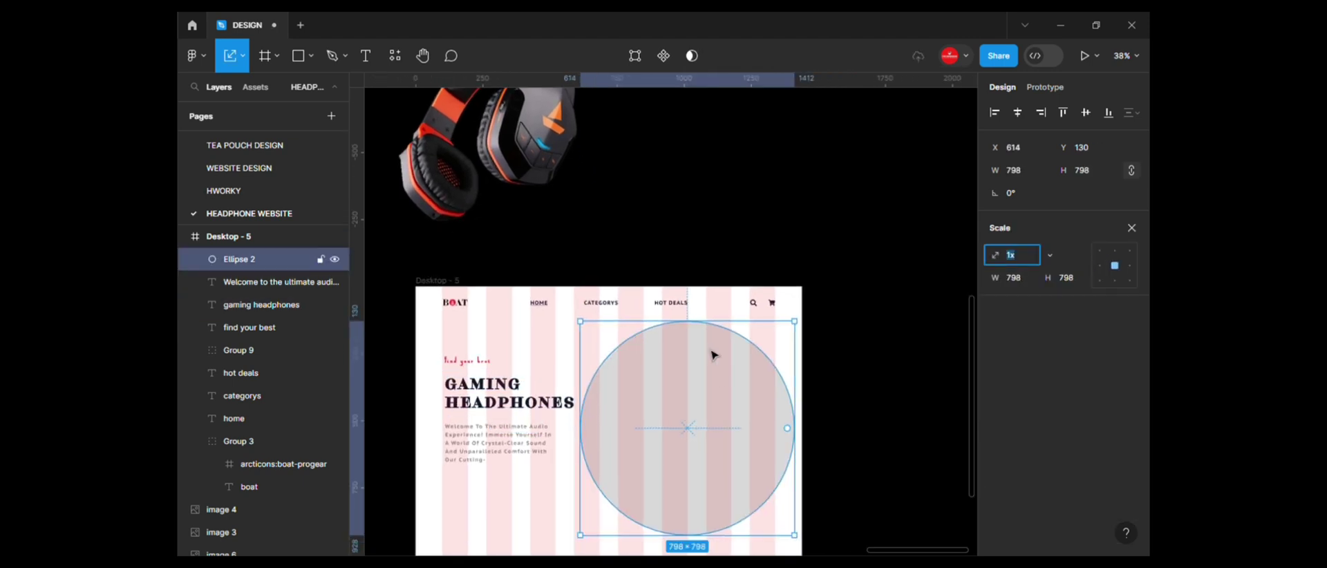
drag(688, 323, 688, 332)
Step: Select the CATEGORYS and HOT DEALS labels and check their font weight options
click(601, 303)
shift+click(670, 303)
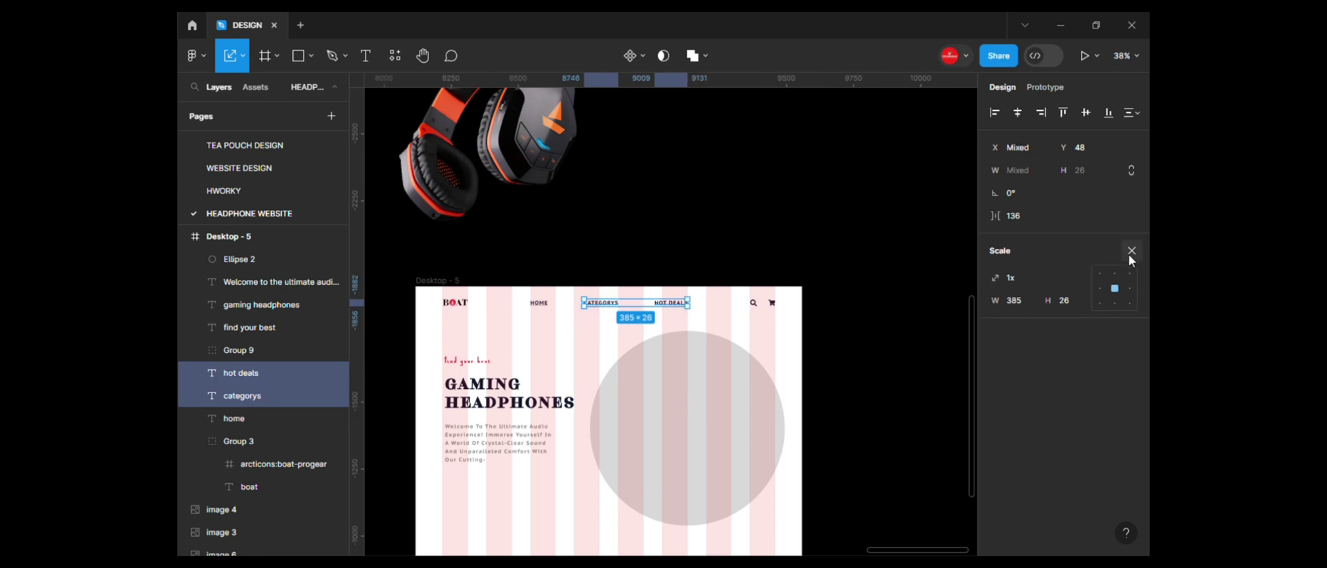
click(1131, 252)
click(1018, 480)
click(907, 368)
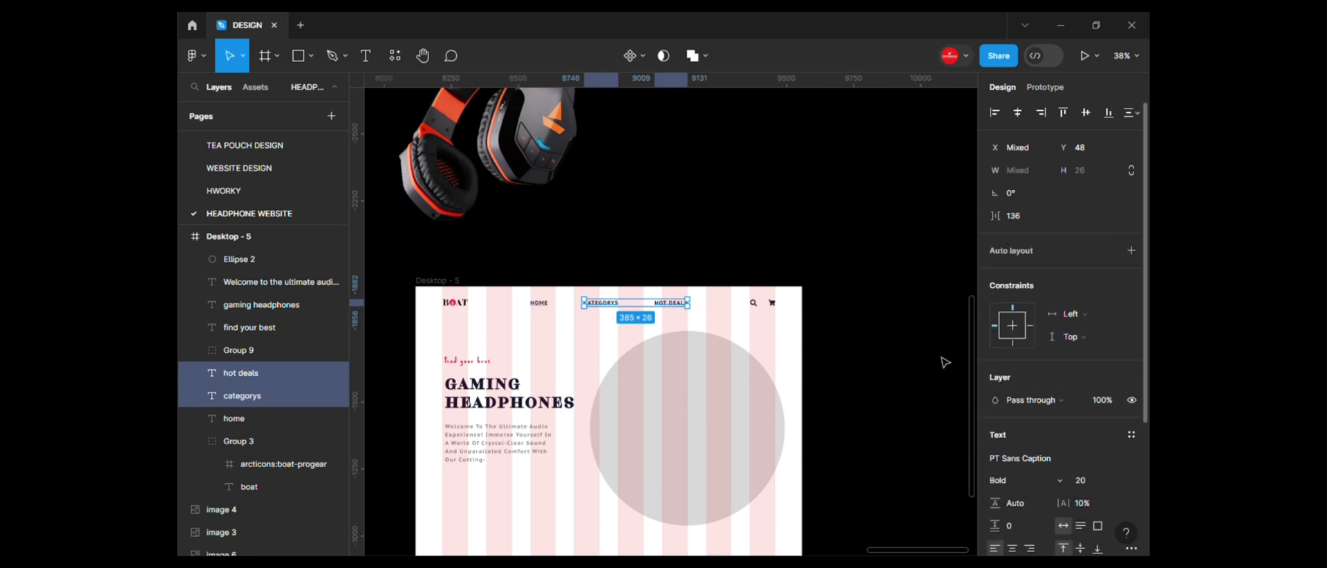
Step: Group the HOME, CATEGORYS and HOT DEALS navigation labels
scroll(536, 294, up, 1)
click(536, 293)
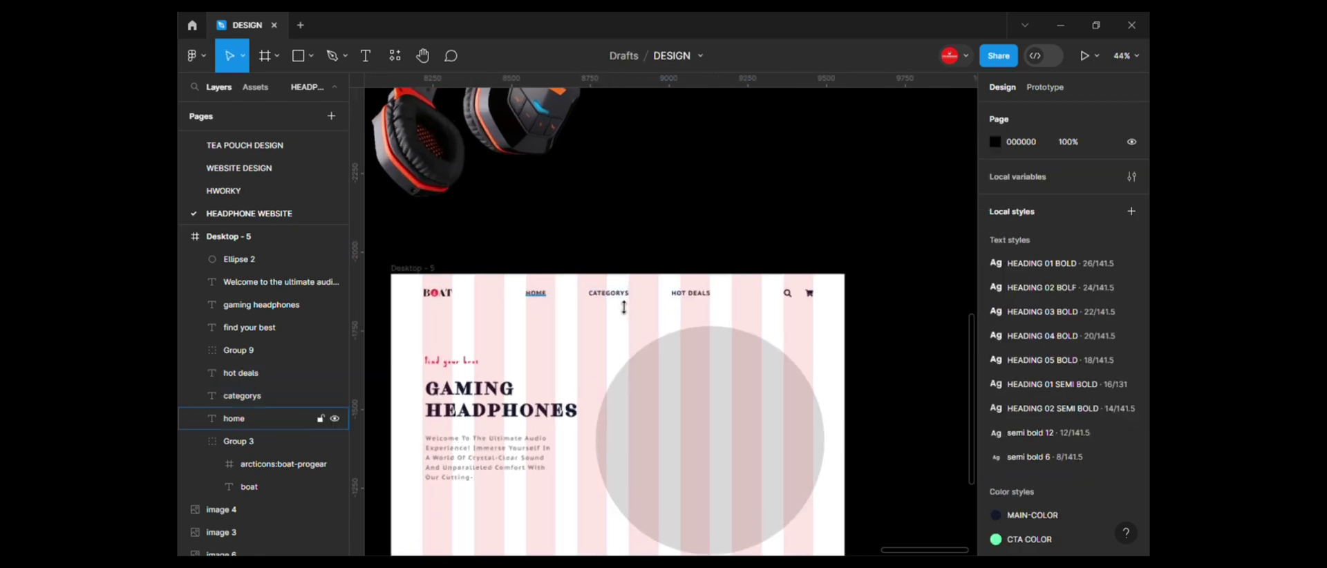
shift+click(609, 293)
shift+click(691, 293)
key(ctrl+g)
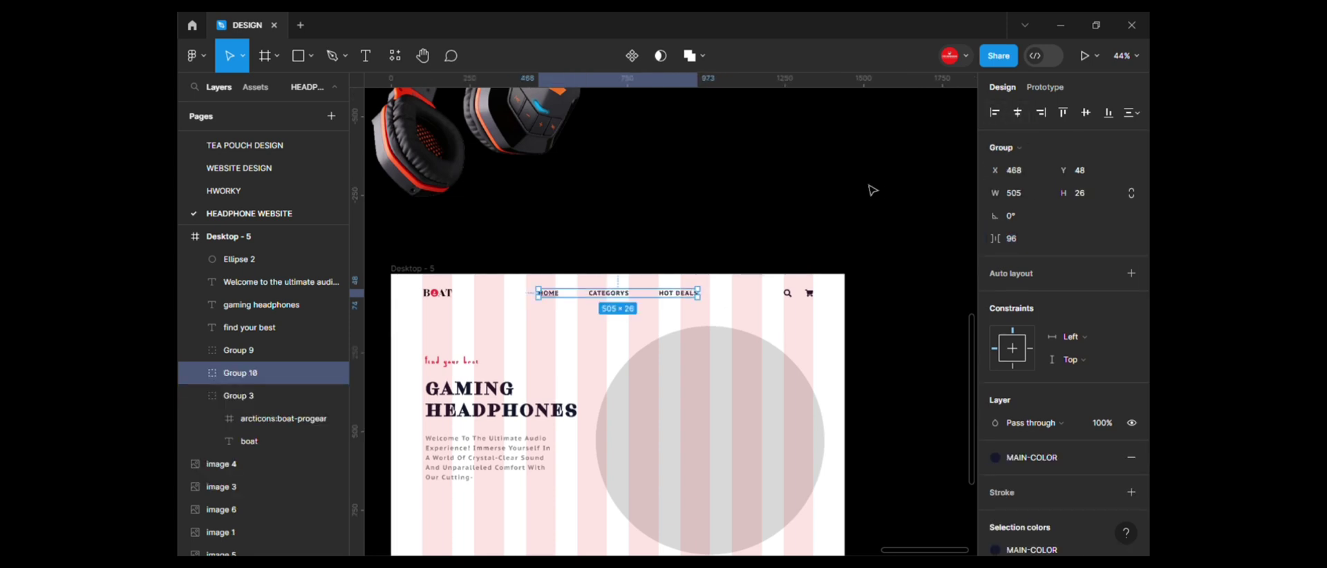
drag(903, 172, 876, 161)
click(277, 487)
Step: Add the red headphone to the selection, then undo an accidental stacking
scroll(821, 332, down, 4)
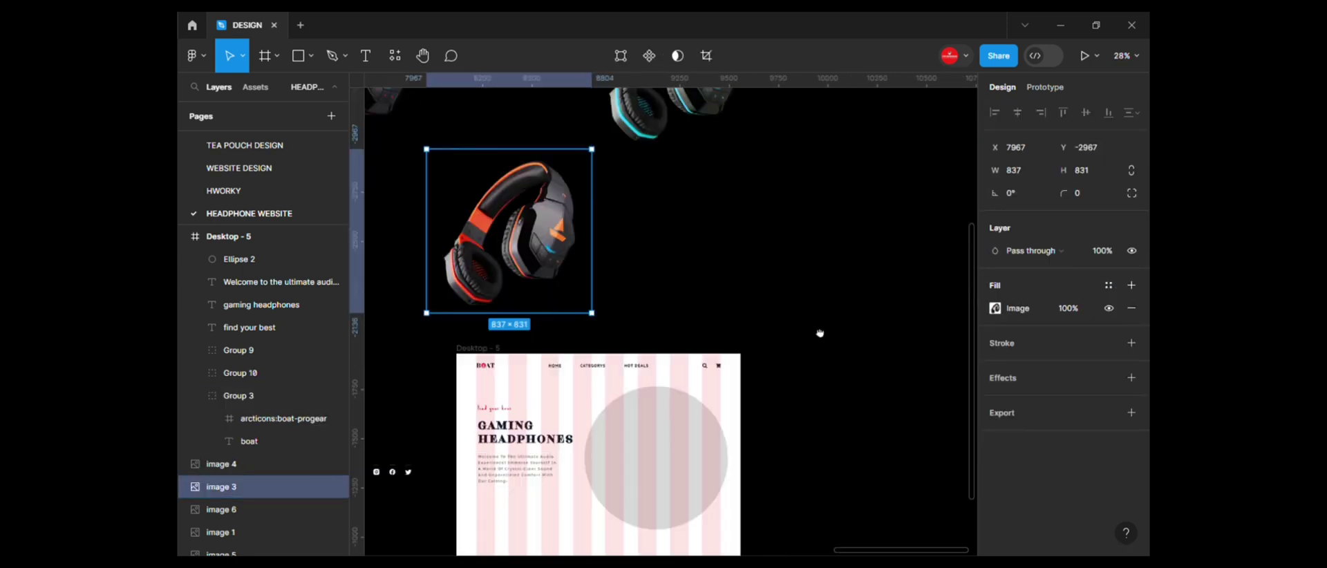
scroll(825, 333, up, 1)
shift+click(222, 533)
key(ctrl+alt+t)
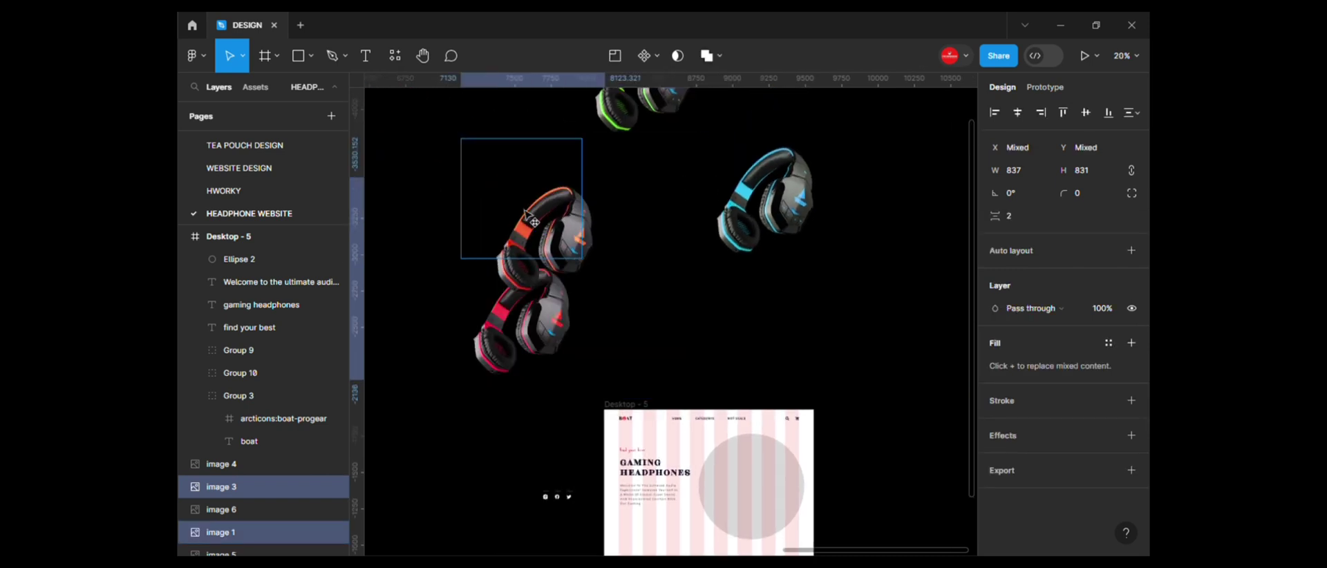
key(ctrl+z)
click(783, 326)
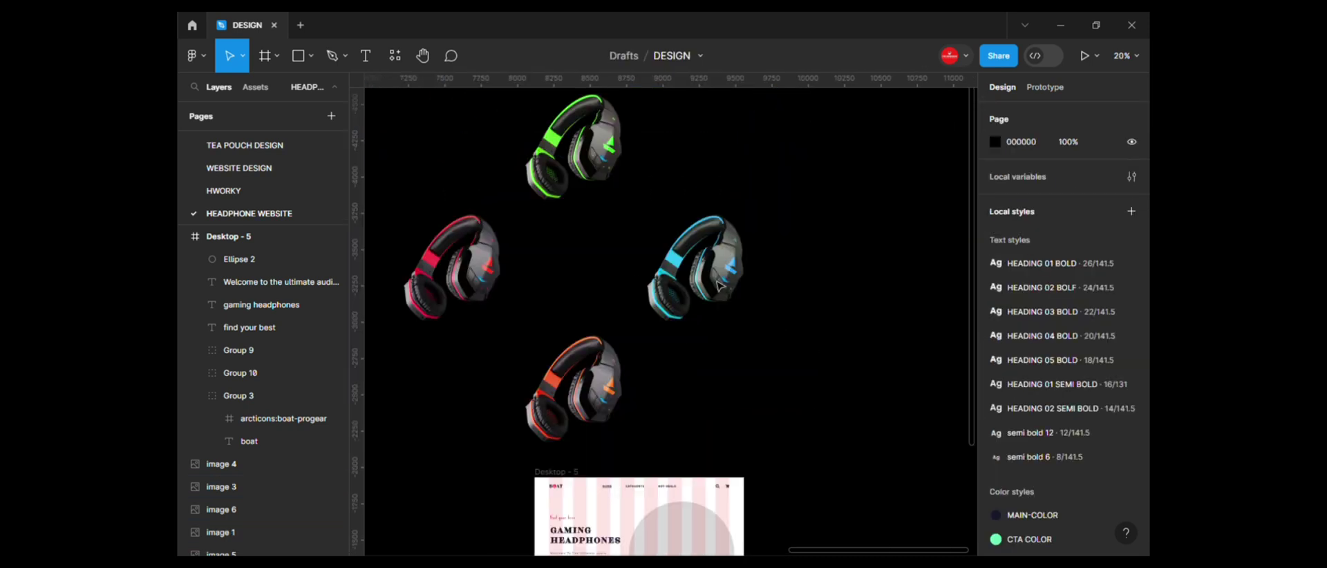
Step: Select the green and red headphone images, undoing a stray move
scroll(719, 285, down, 1)
click(501, 262)
key(shift+Tab)
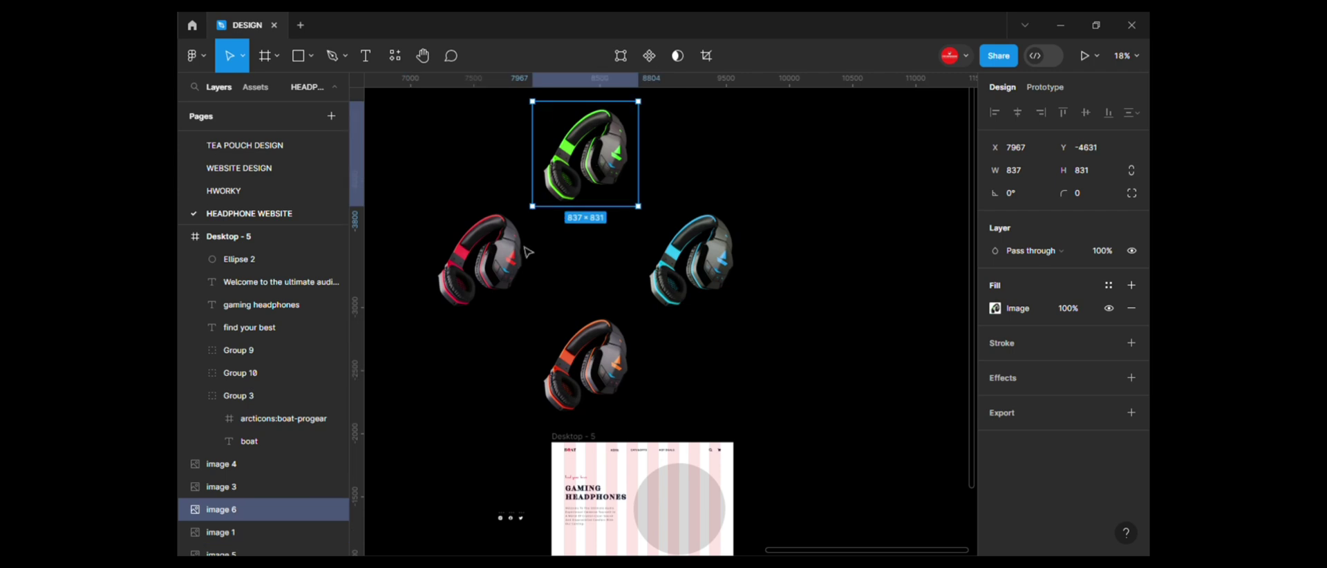
scroll(588, 221, up, 1)
scroll(674, 180, up, 1)
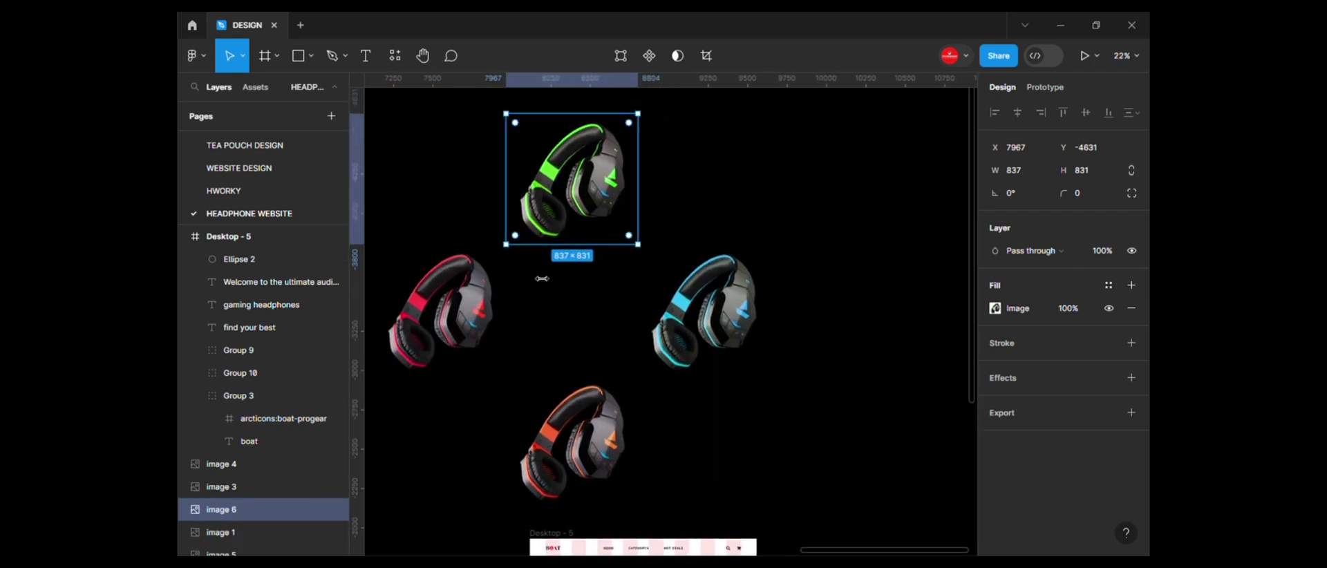
shift+click(449, 311)
drag(652, 395, 655, 379)
key(ctrl+z)
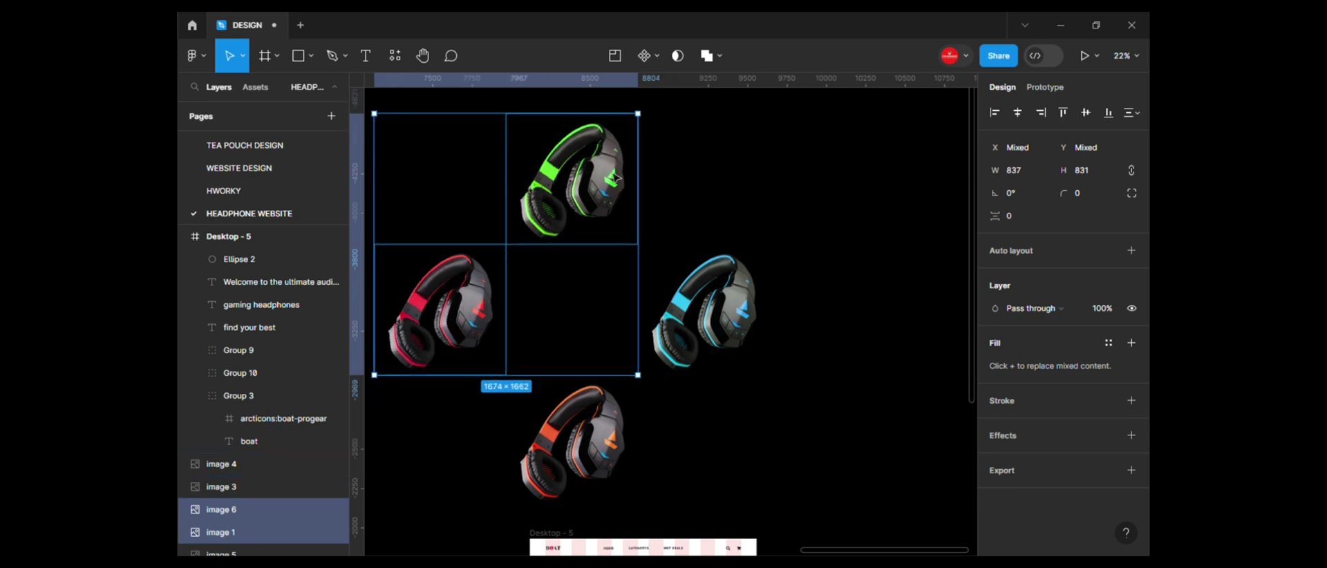
Step: Rotate the green and orange headphones a quarter turn and the blue one upside down
click(645, 123)
drag(650, 116, 672, 284)
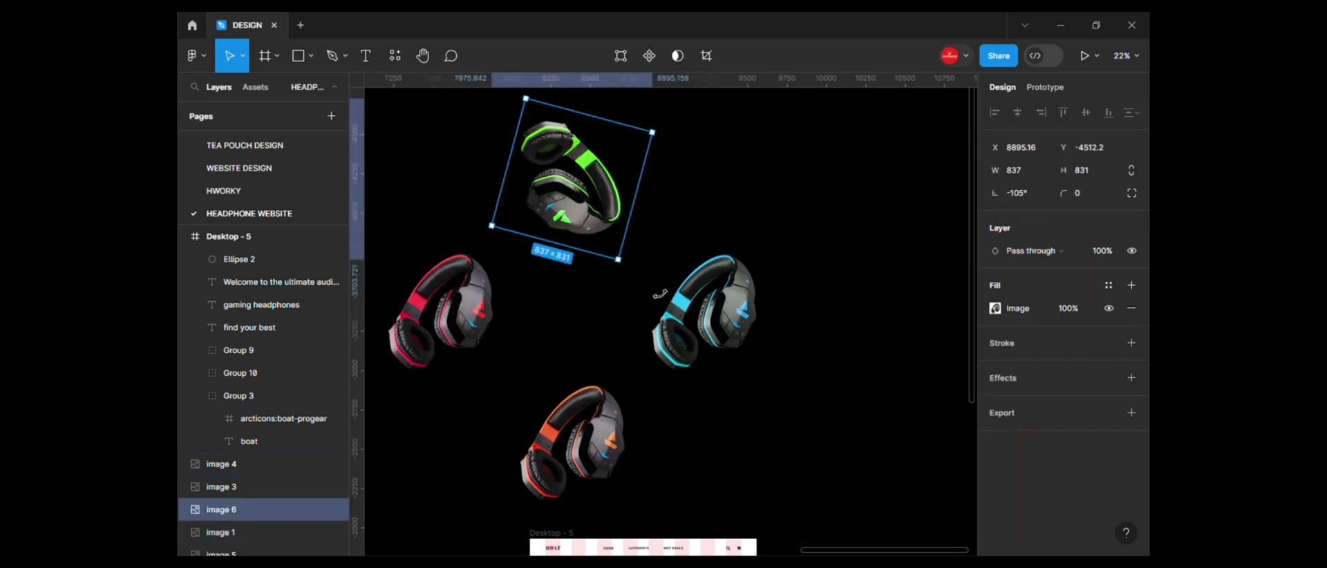
click(739, 314)
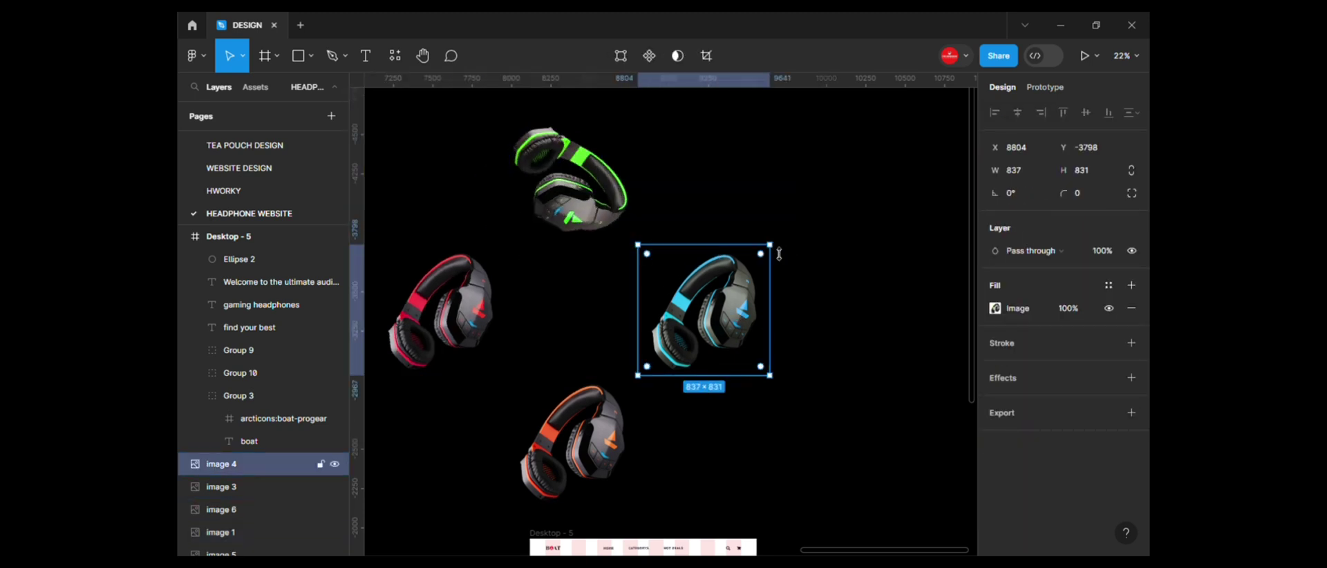
drag(809, 344, 650, 391)
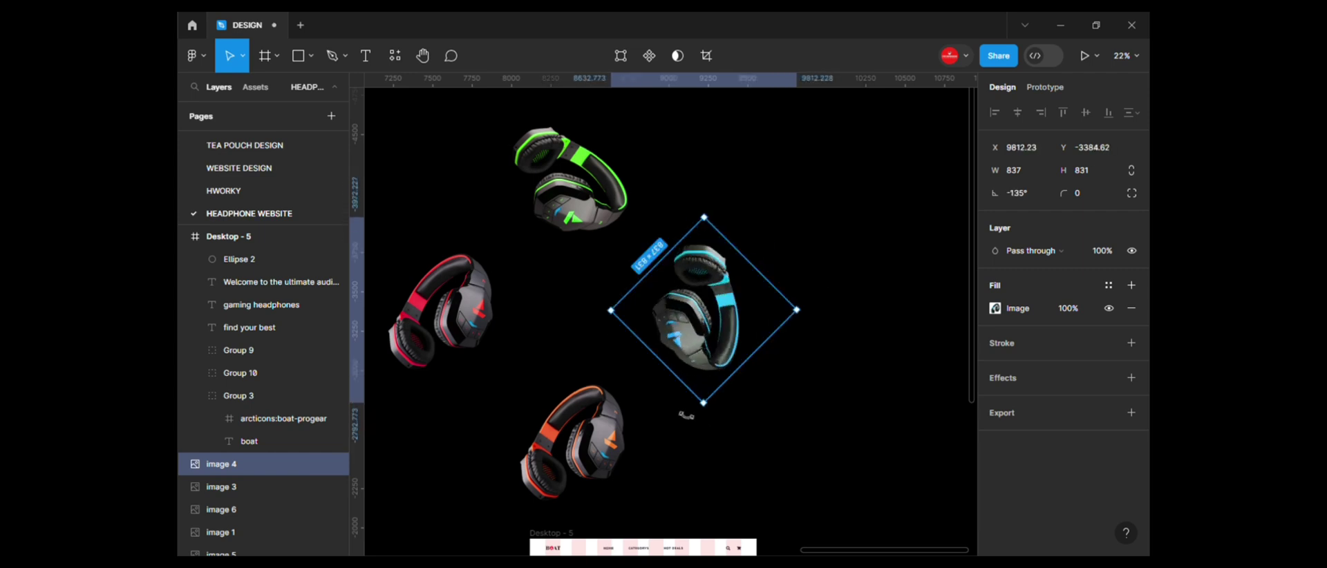
click(563, 461)
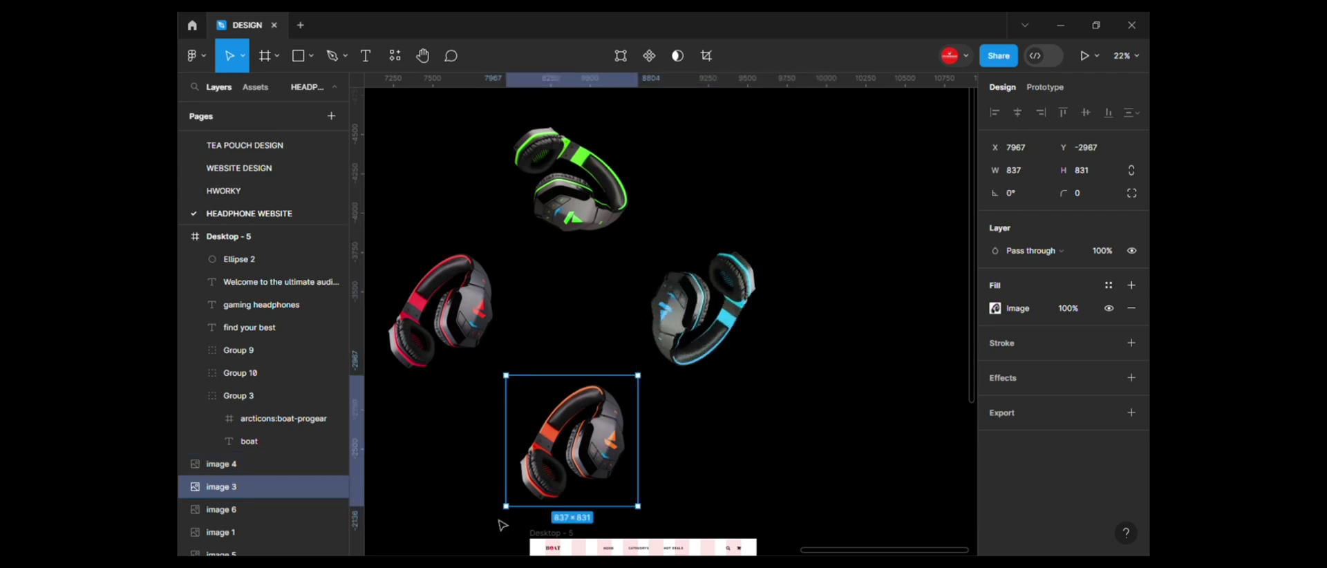
drag(545, 530, 646, 521)
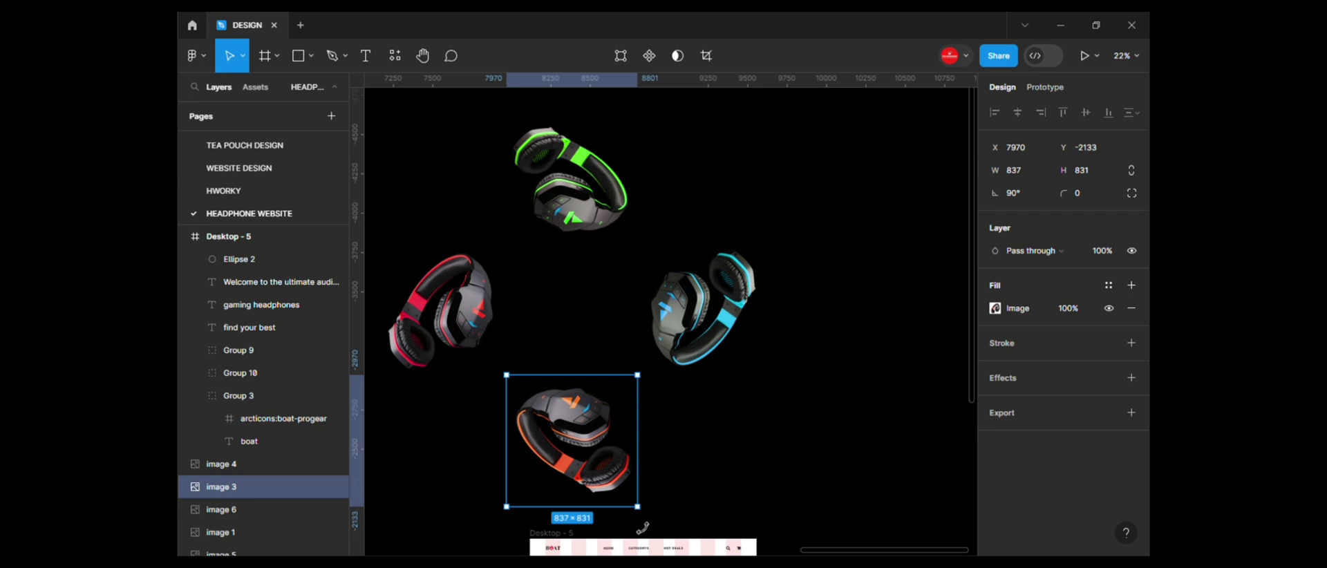
Step: Select all four headphone images and rotate them together as a ring
shift+click(703, 330)
shift+click(574, 180)
shift+click(442, 311)
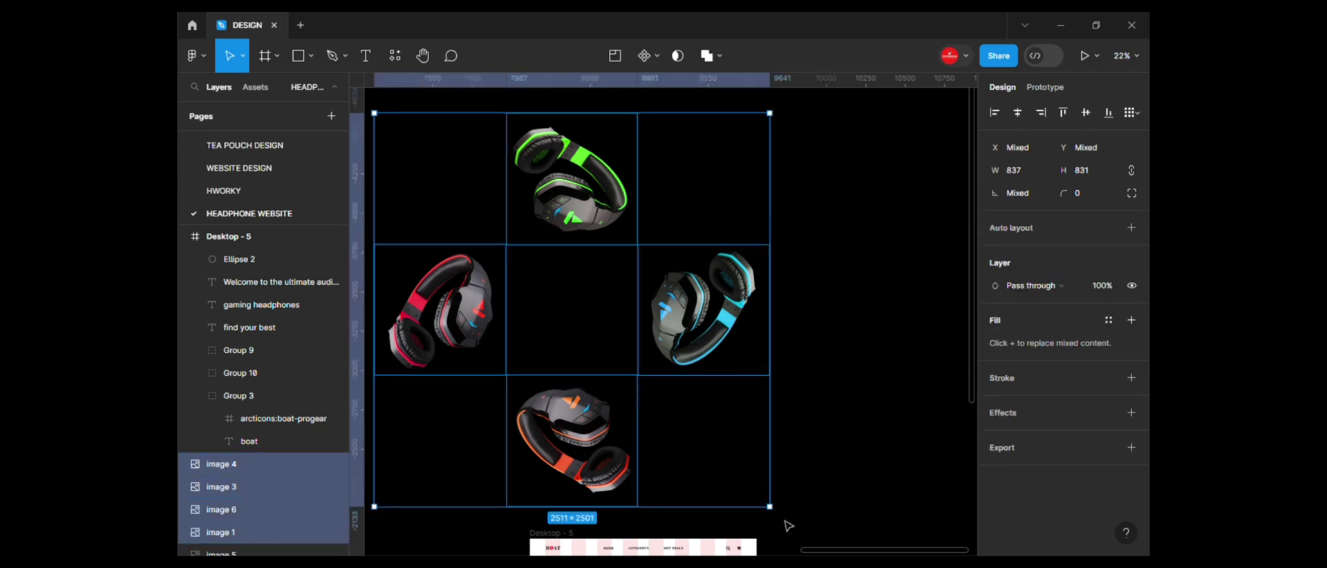
drag(852, 445, 403, 200)
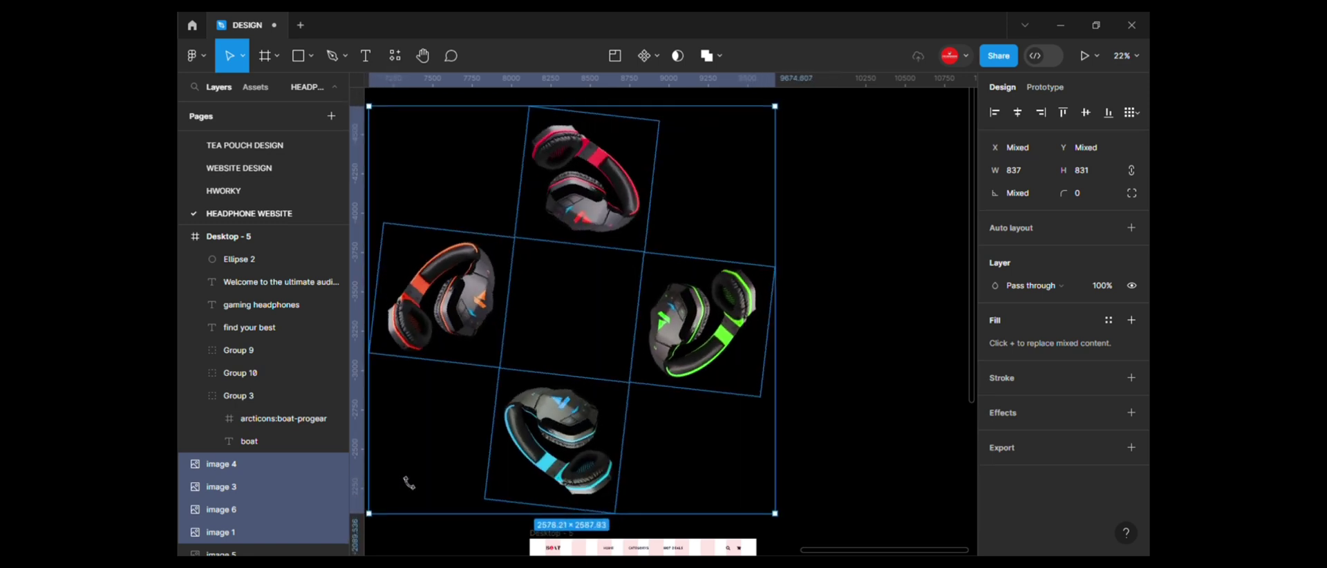
drag(403, 200, 413, 508)
Step: Group the four headphones and position the group around Desktop - 5
ctrl+scroll(631, 353, down, 2)
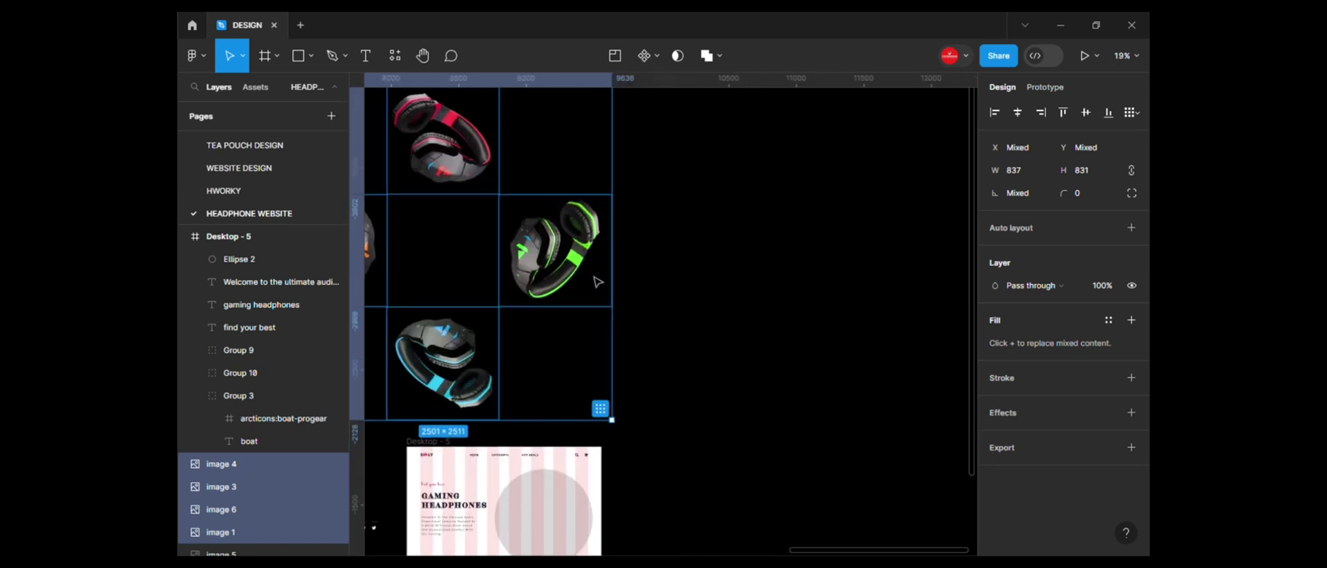
key(ctrl+g)
drag(598, 282, 738, 469)
ctrl+scroll(738, 469, up, 2)
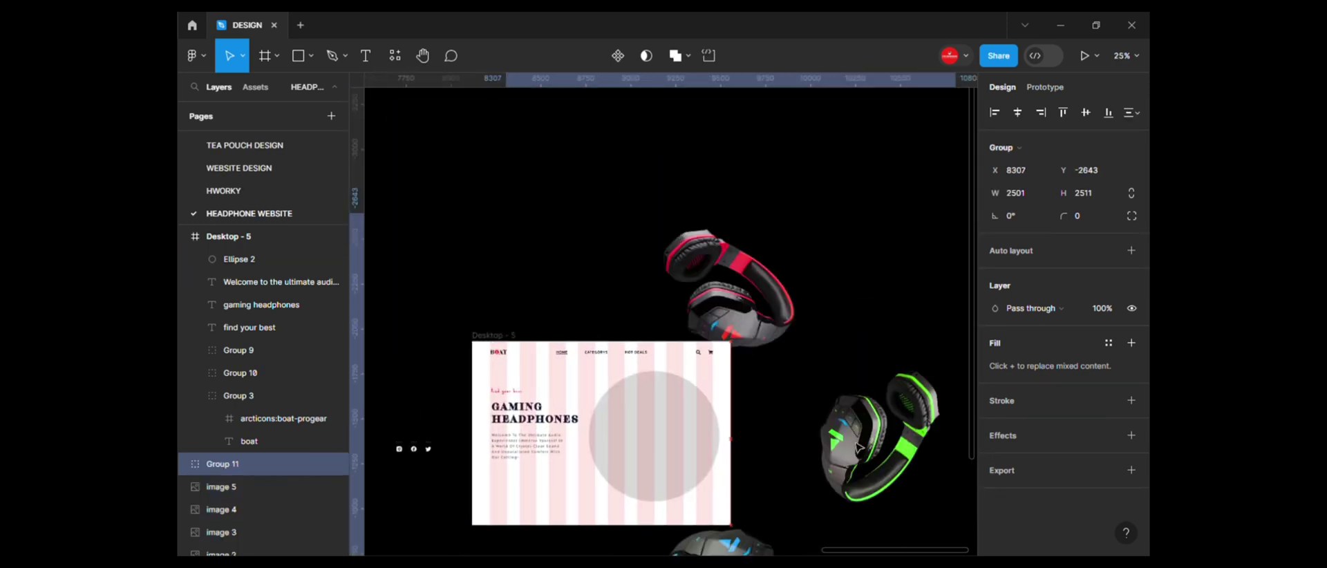
Step: Move Group 11 into the Desktop - 5 frame, over the red-orange circle
drag(858, 447, 681, 415)
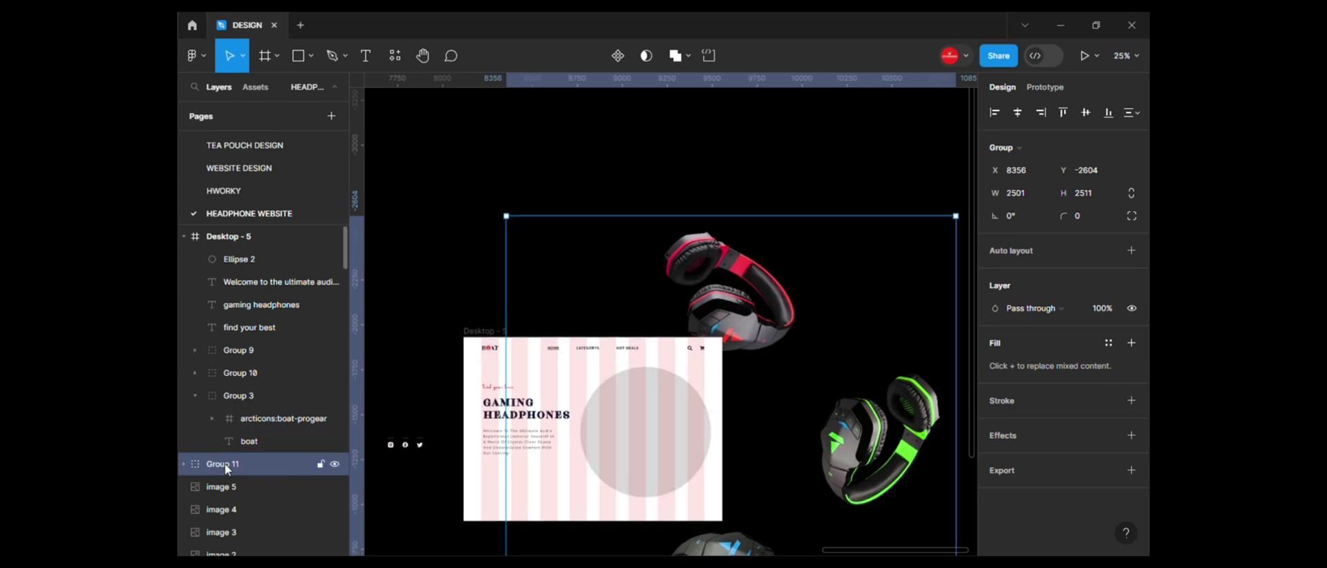
drag(225, 464, 238, 250)
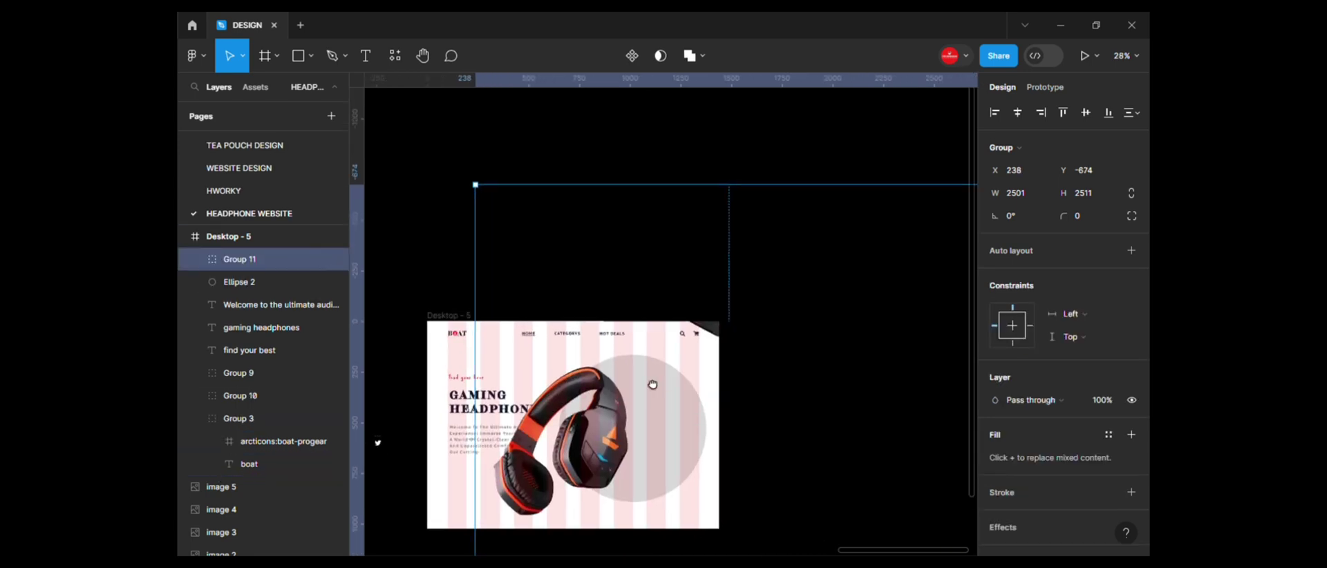
mouse_move(650, 413)
mouse_down()
mouse_move(681, 394)
mouse_move(669, 381)
mouse_up()
ctrl+scroll(682, 394, up, 2)
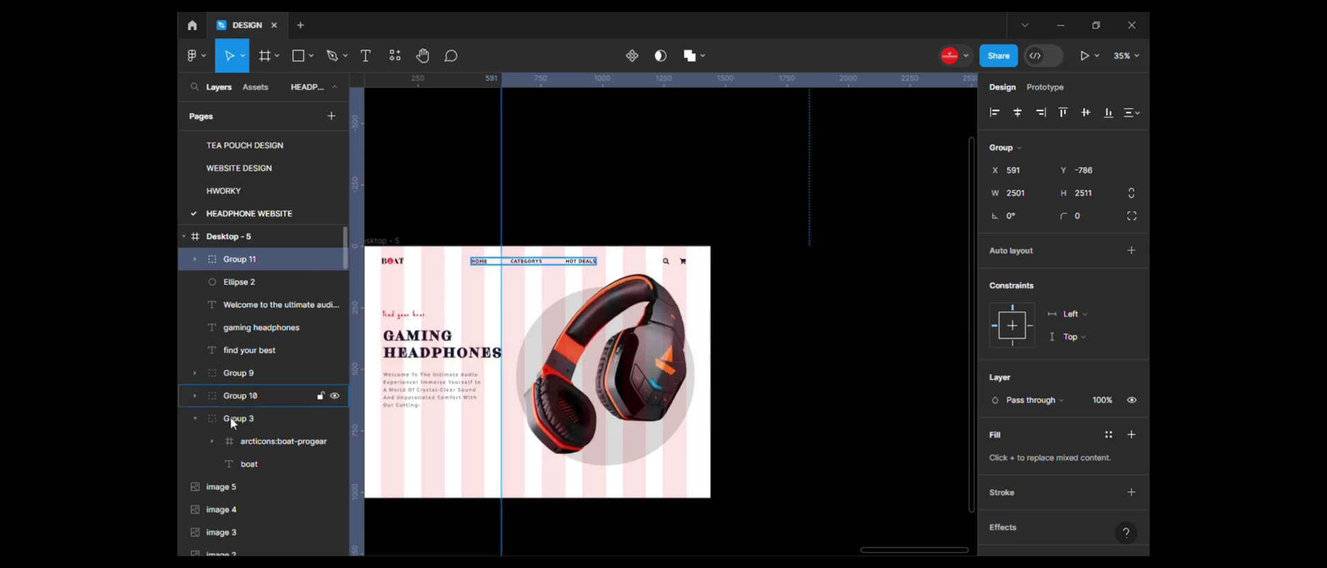
click(242, 282)
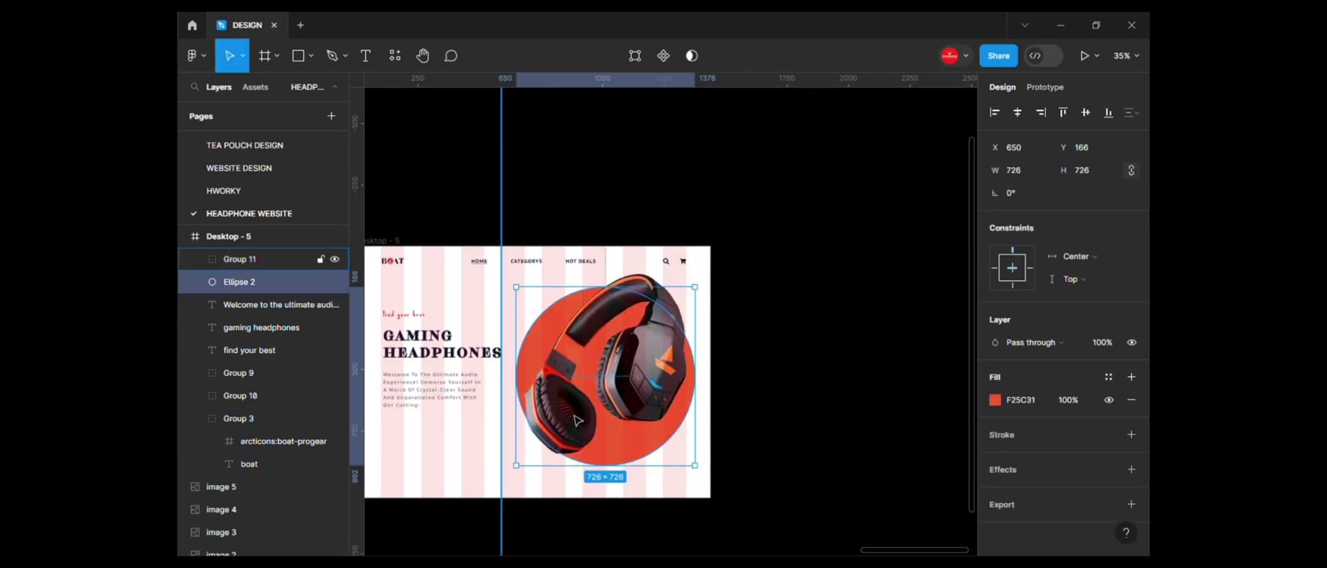
ctrl+scroll(703, 370, down, 2)
Step: Scale the headphone group down to 0.95x with the Scale tool
key(k)
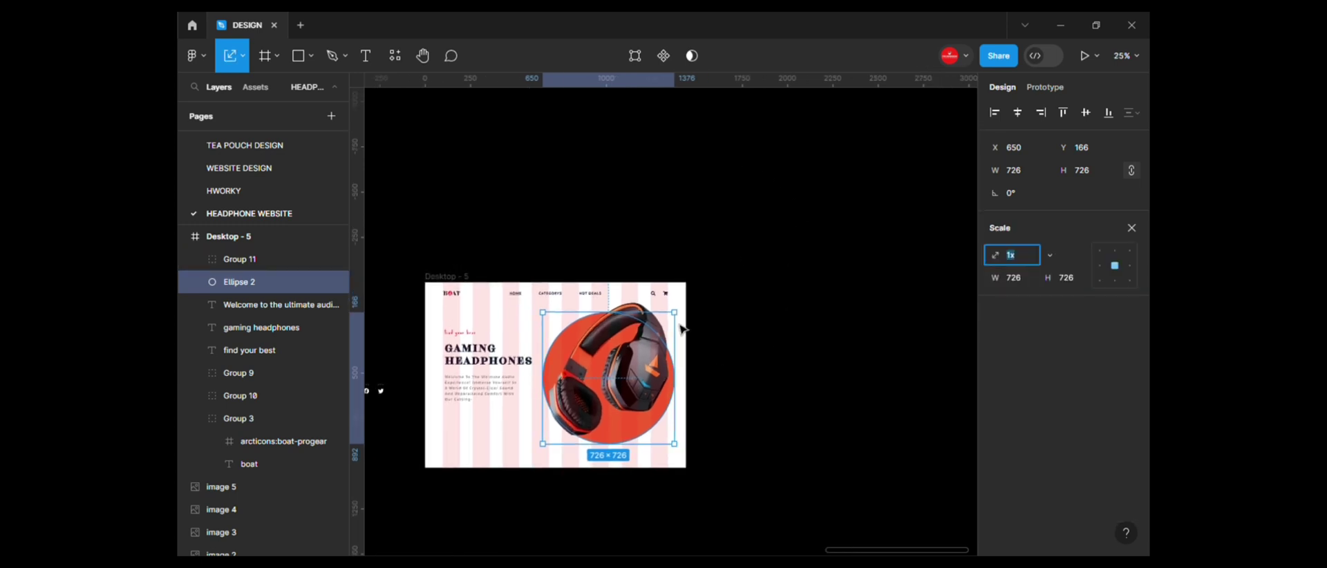
click(683, 330)
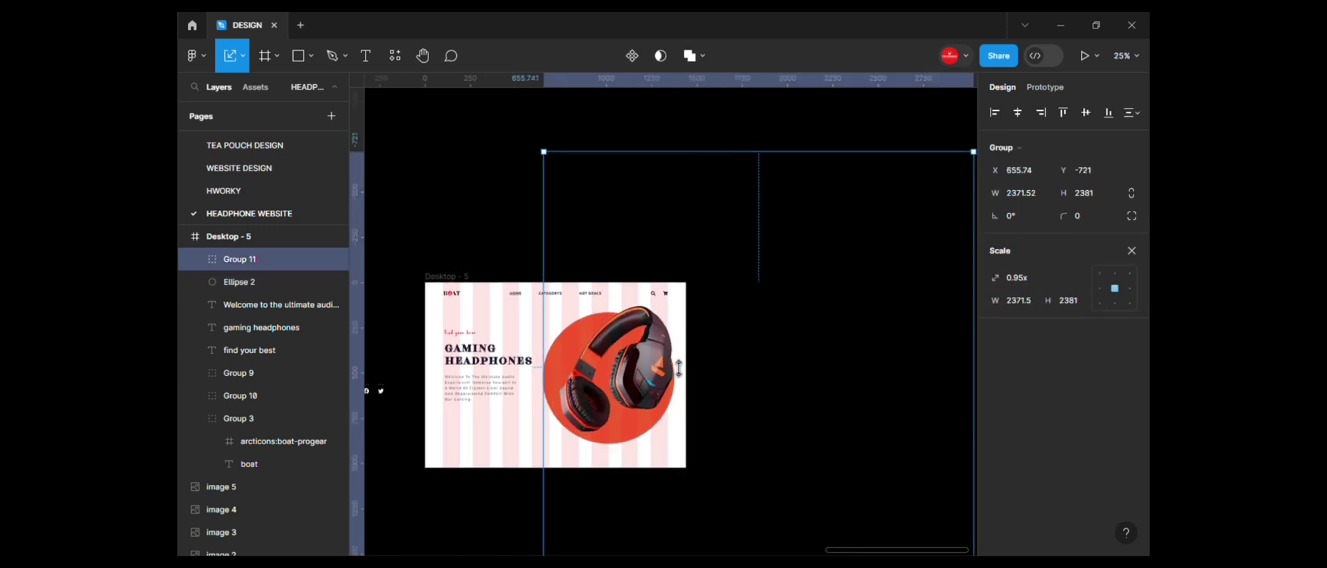
drag(711, 159, 711, 182)
ctrl+scroll(599, 383, up, 1)
click(450, 335)
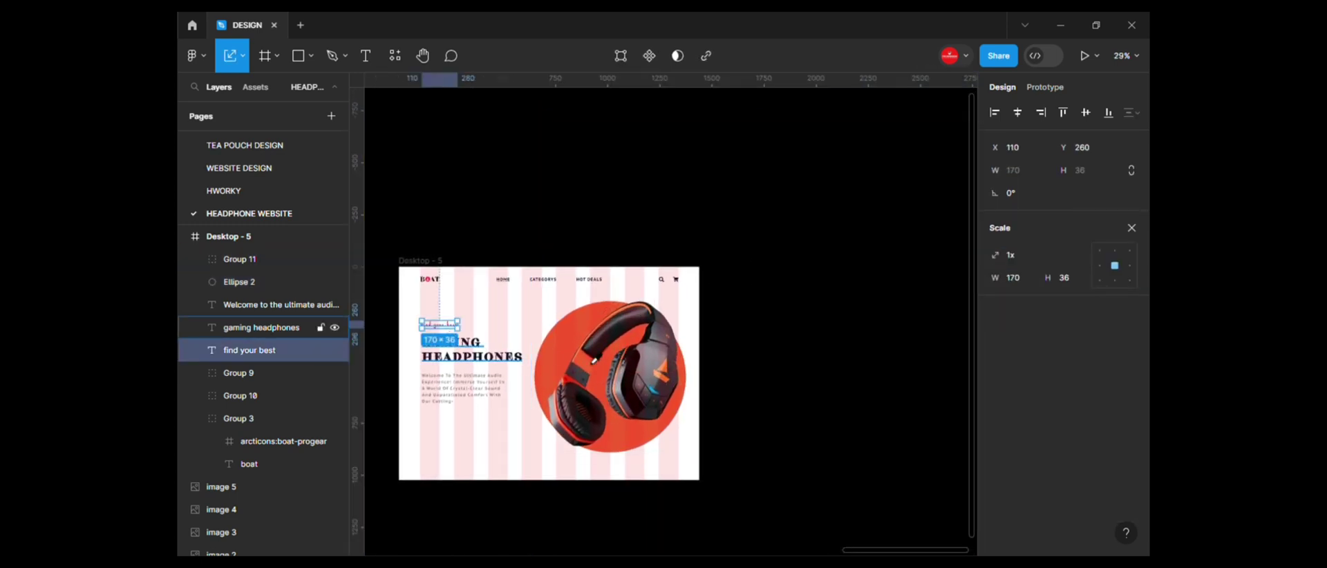
click(765, 390)
ctrl+scroll(508, 349, up, 1)
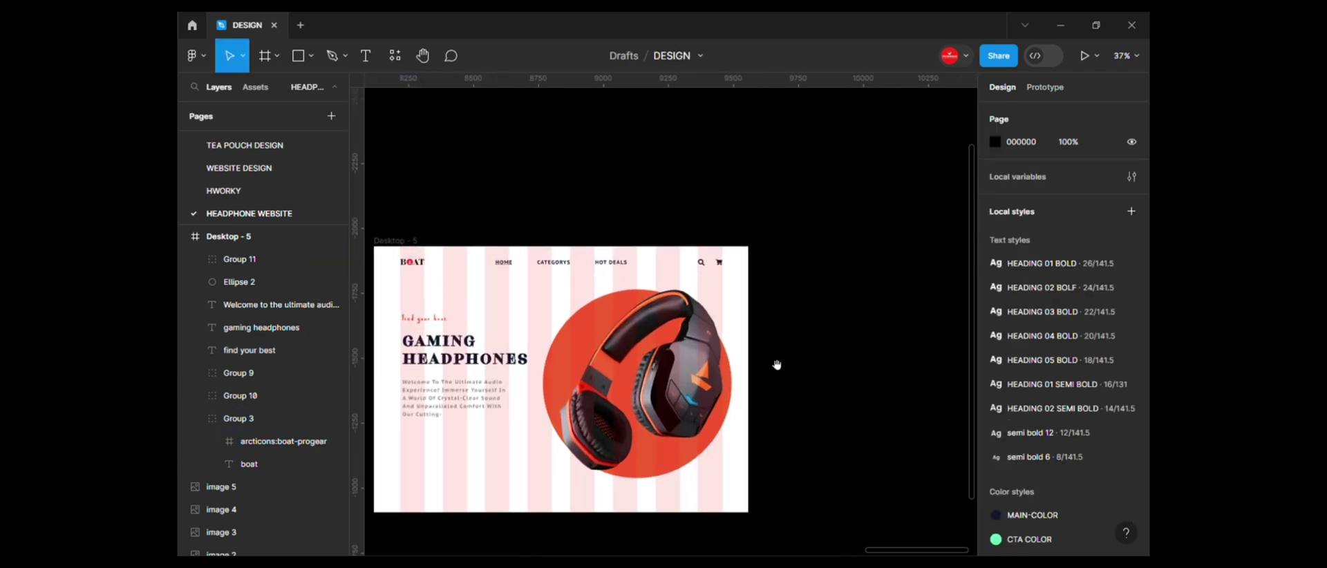
scroll(776, 365, down, 1)
Step: Nudge the headphone group and circle slightly upward into place beside the heading
shift+click(566, 414)
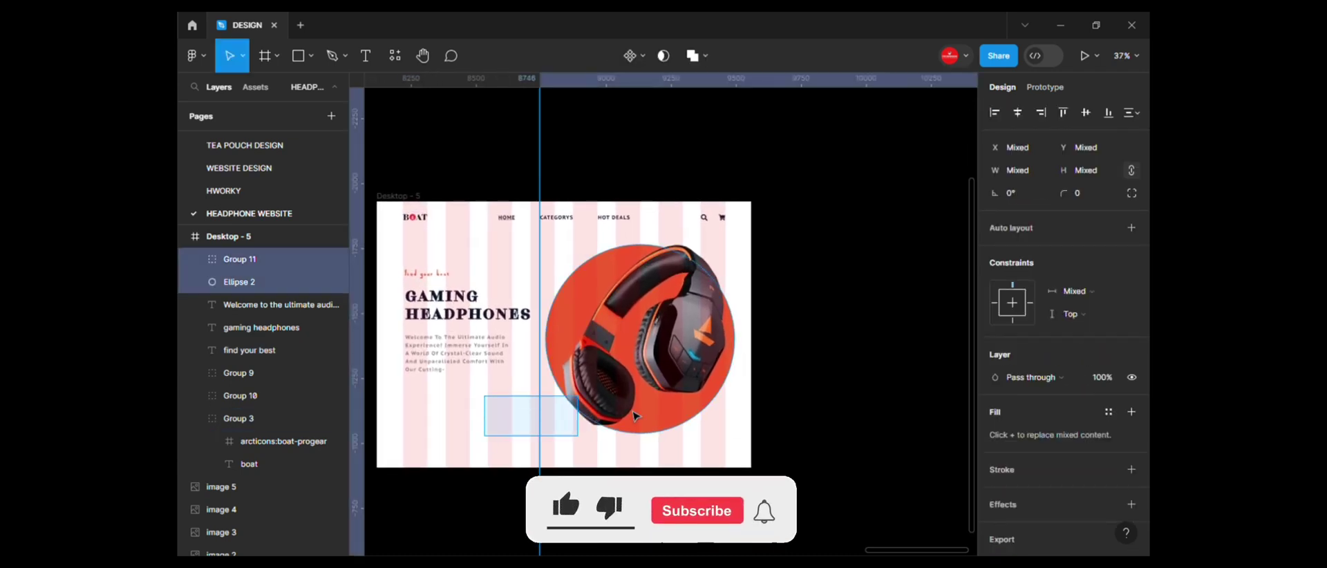
drag(664, 400, 663, 390)
click(484, 526)
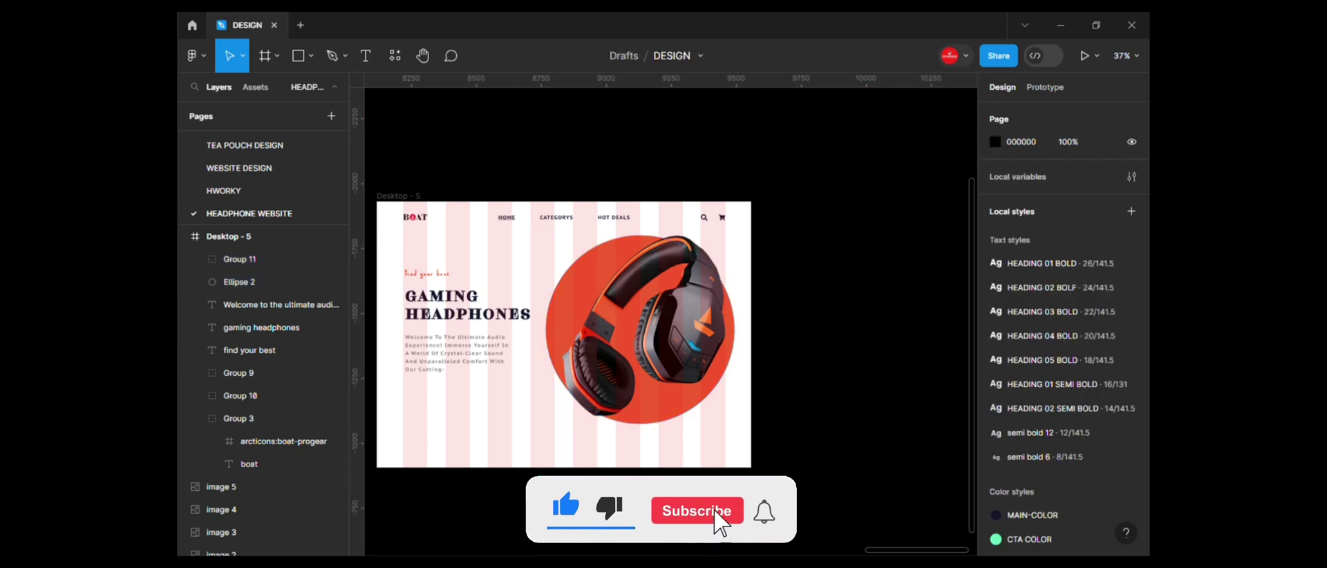
ctrl+scroll(371, 355, down, 2)
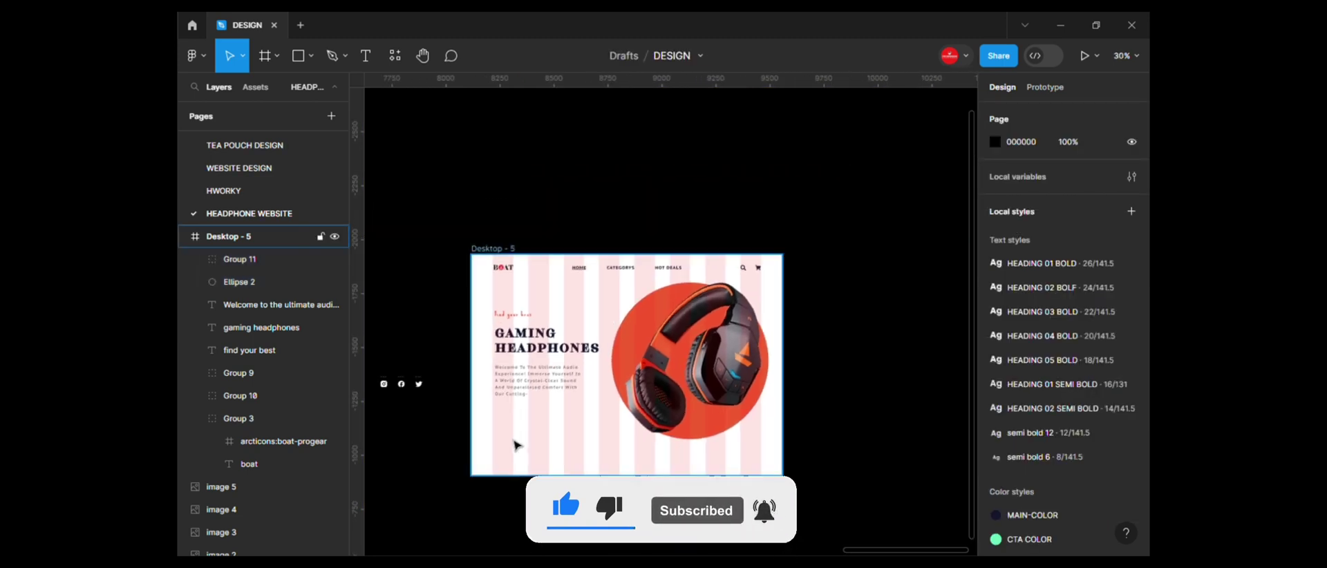
ctrl+scroll(522, 449, down, 3)
click(569, 441)
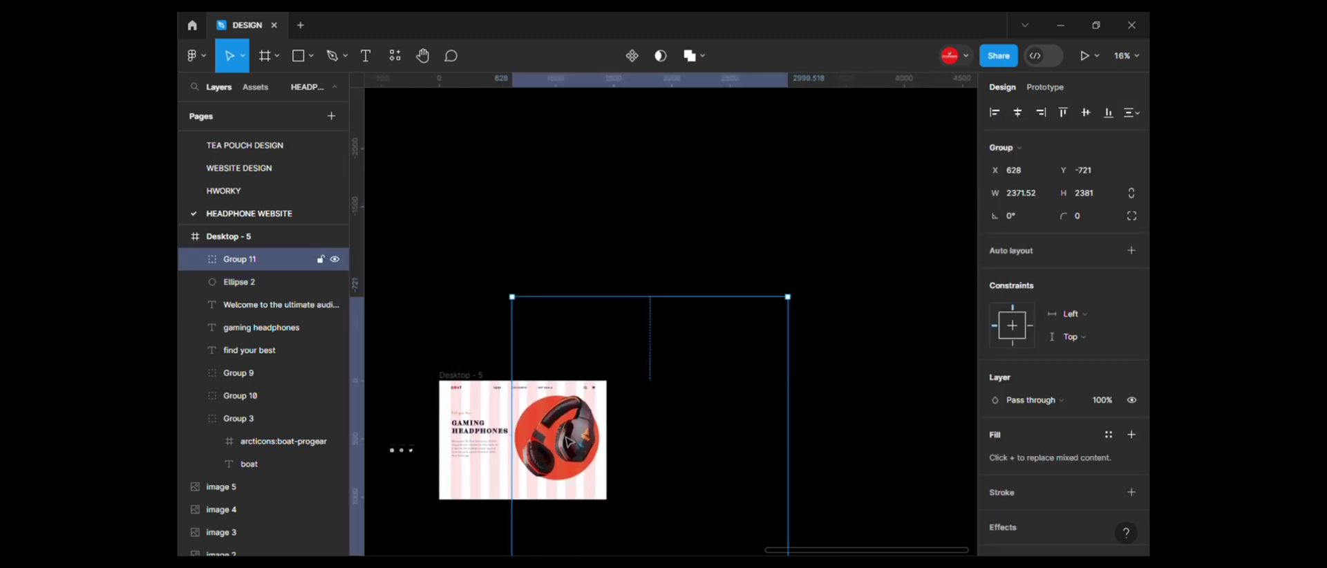
ctrl+scroll(637, 427, up, 3)
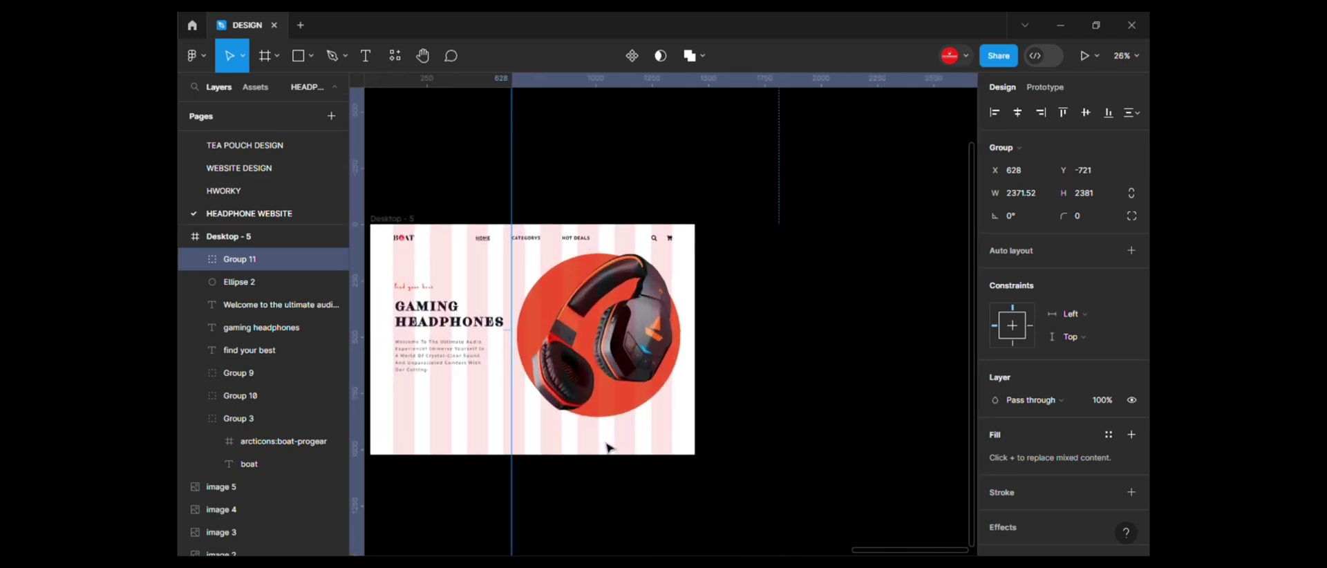
click(910, 501)
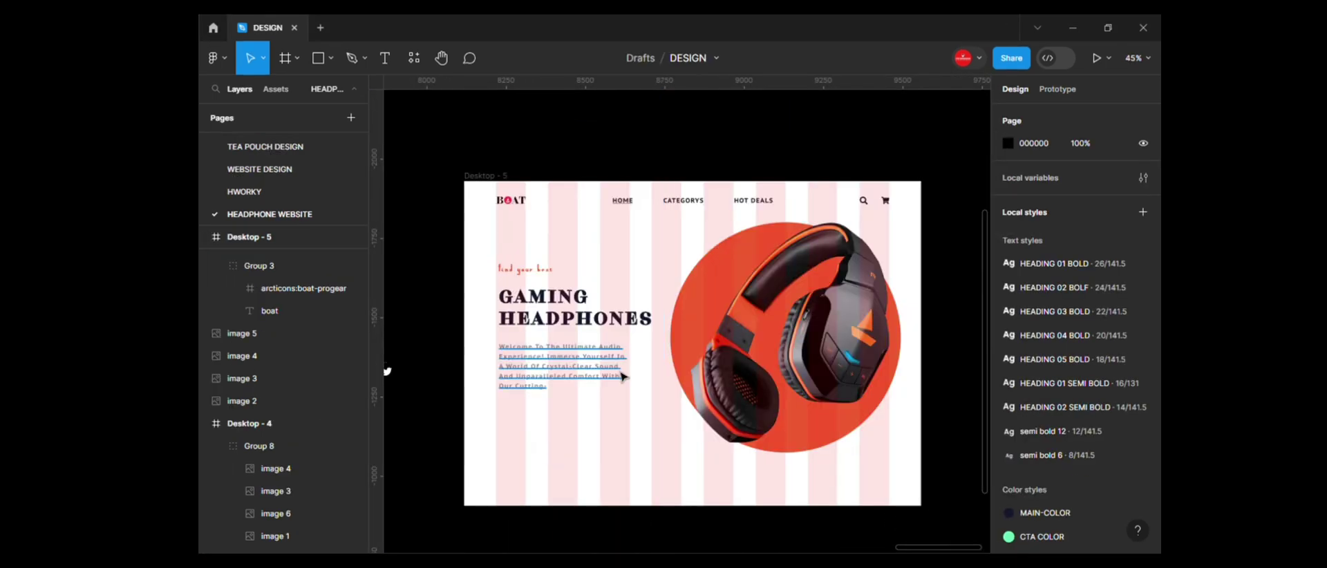
ctrl+scroll(438, 246, down, 3)
Step: Marquee-select the small headphone thumbnails and adjust the selection
drag(440, 245, 508, 284)
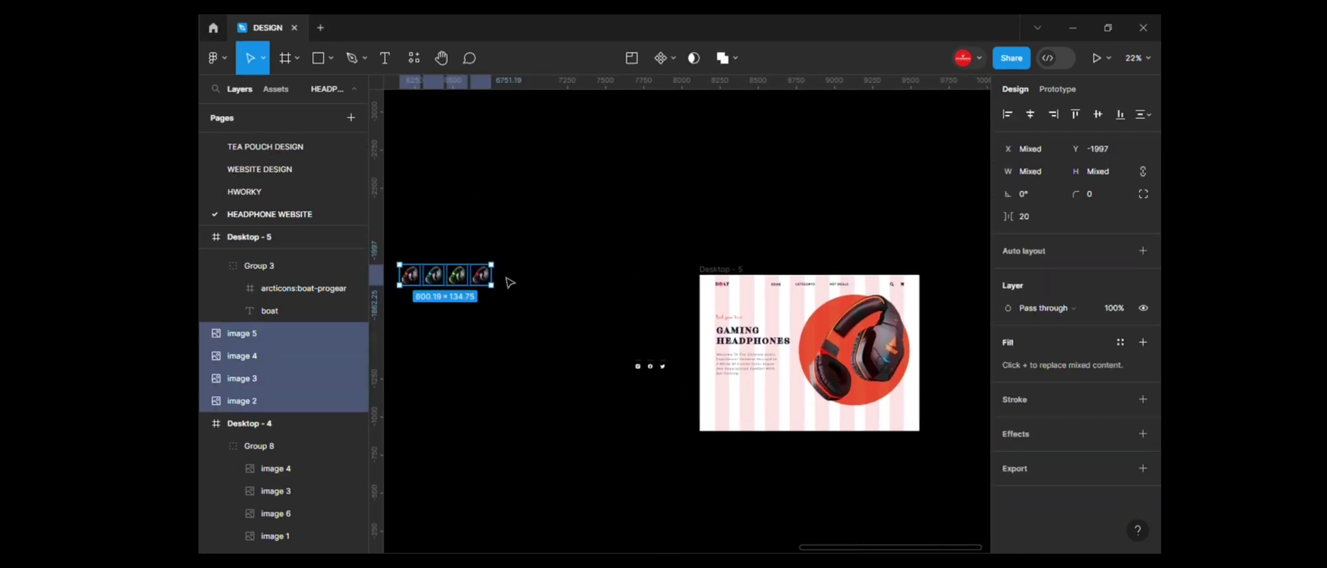
ctrl+scroll(790, 280, up, 3)
ctrl+scroll(790, 279, up, 3)
click(1144, 114)
key(Escape)
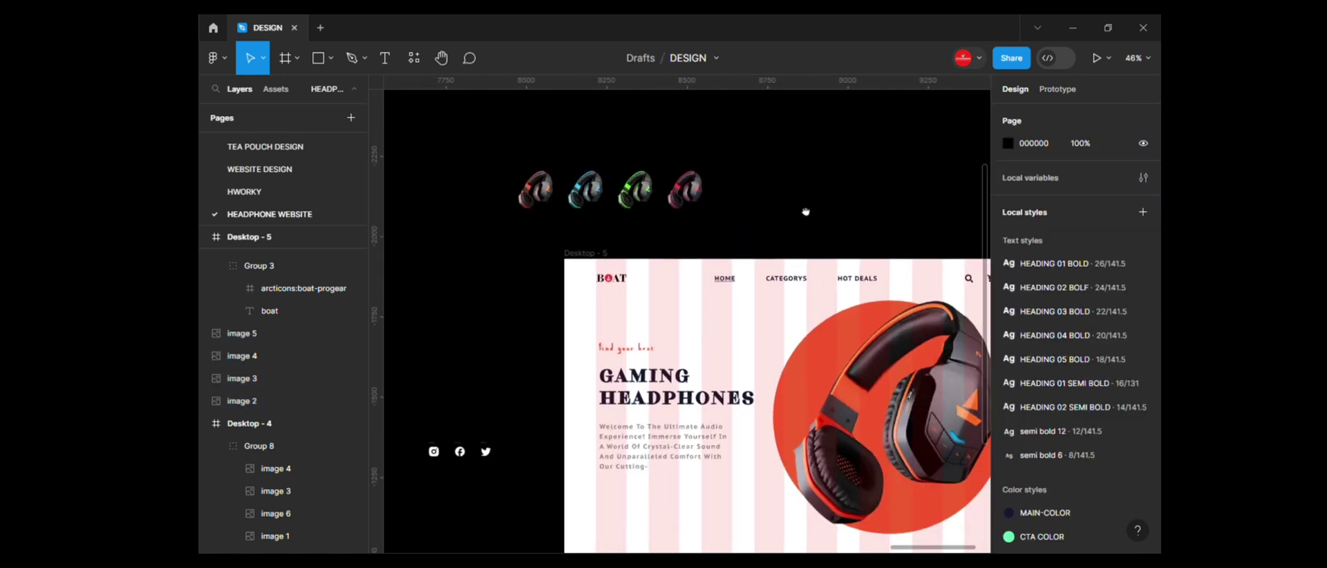
ctrl+scroll(788, 214, down, 3)
click(602, 212)
ctrl+scroll(717, 224, up, 2)
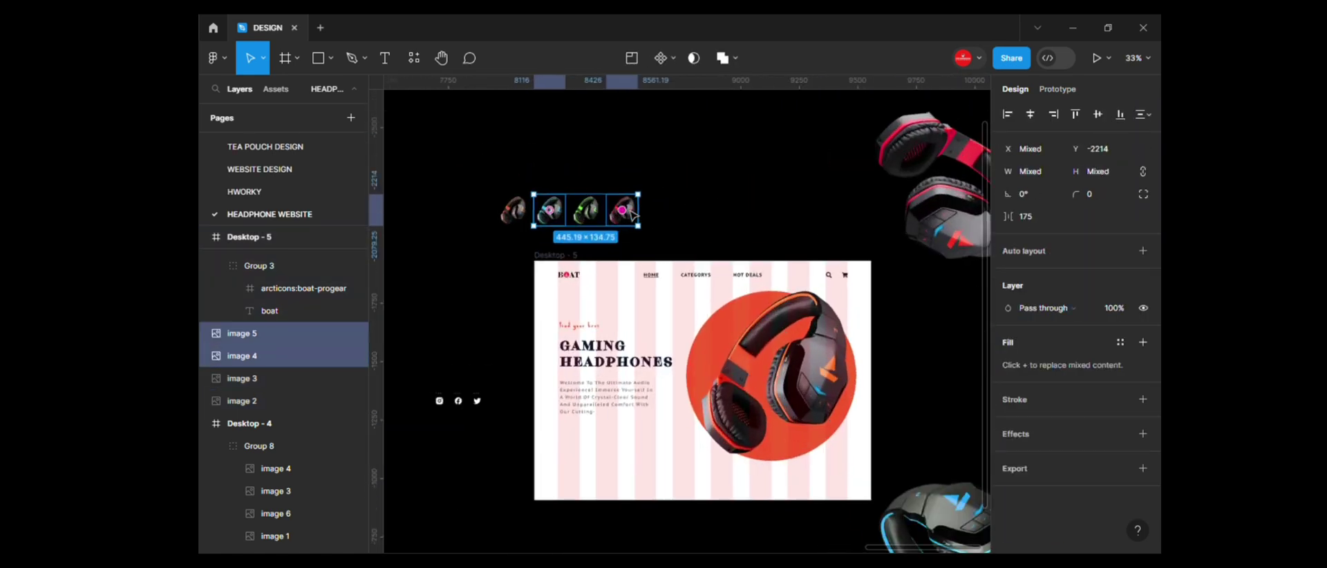
ctrl+scroll(717, 223, down, 2)
click(536, 227)
Step: Select all four headphone thumbnails and group them
ctrl+scroll(489, 201, up, 1)
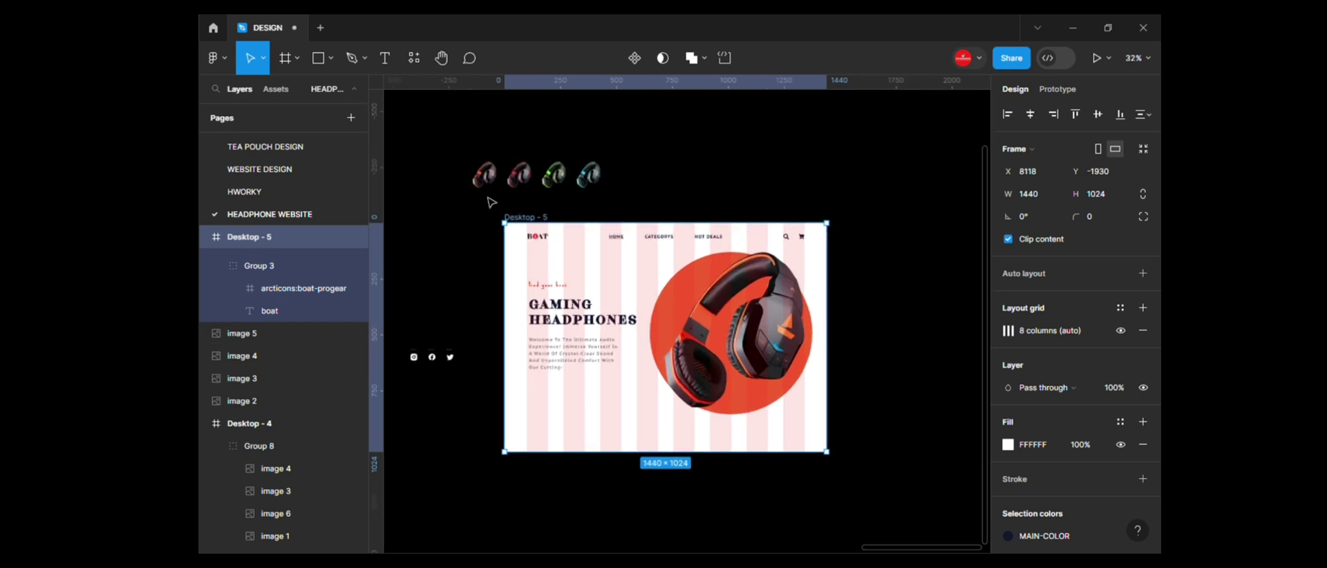
ctrl+scroll(452, 228, up, 2)
click(515, 197)
shift+click(454, 187)
shift+click(578, 186)
shift+click(637, 187)
key(ctrl+g)
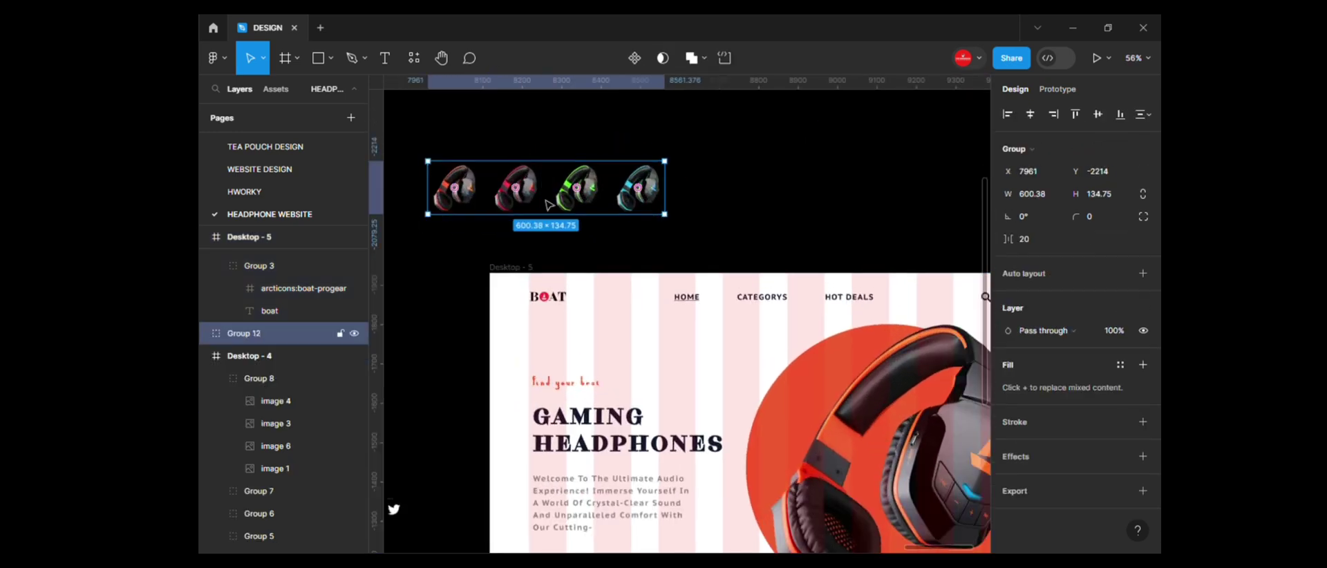
Step: Wrap the thumbnail group in a frame narrowed to about one thumbnail wide
right_click(492, 188)
click(539, 295)
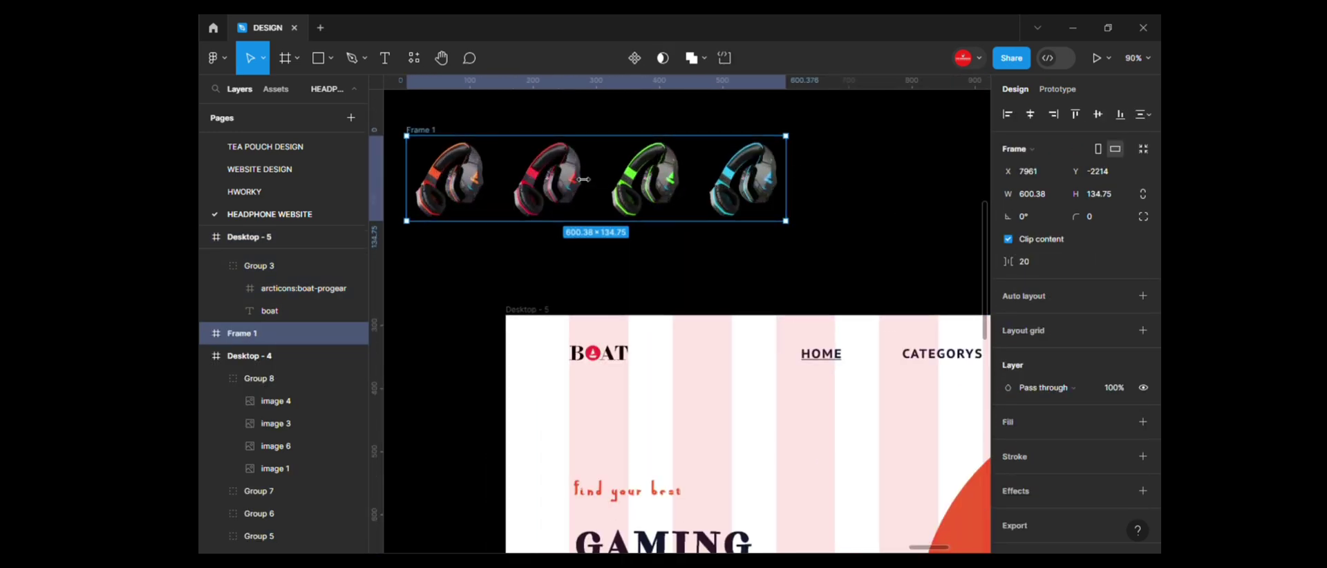
drag(583, 179, 510, 181)
scroll(441, 168, down, 3)
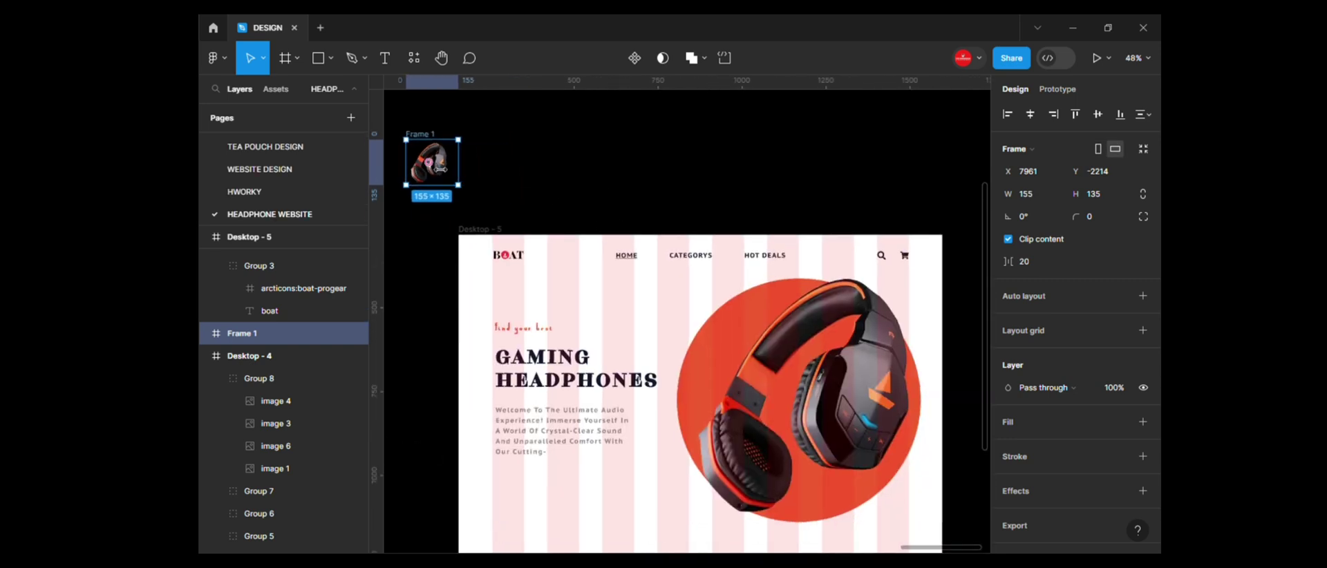
drag(432, 162, 508, 398)
scroll(584, 318, up, 3)
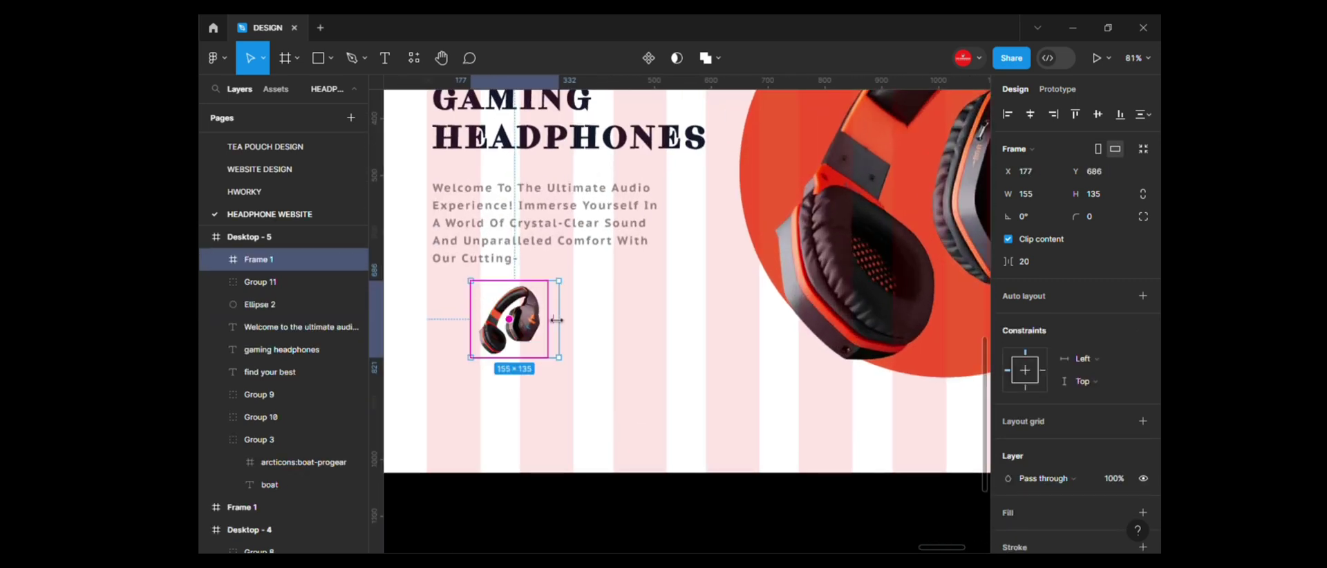
key(ctrl+z)
Step: Resize the thumbnail frame to 134.75 × 135
drag(720, 334, 561, 334)
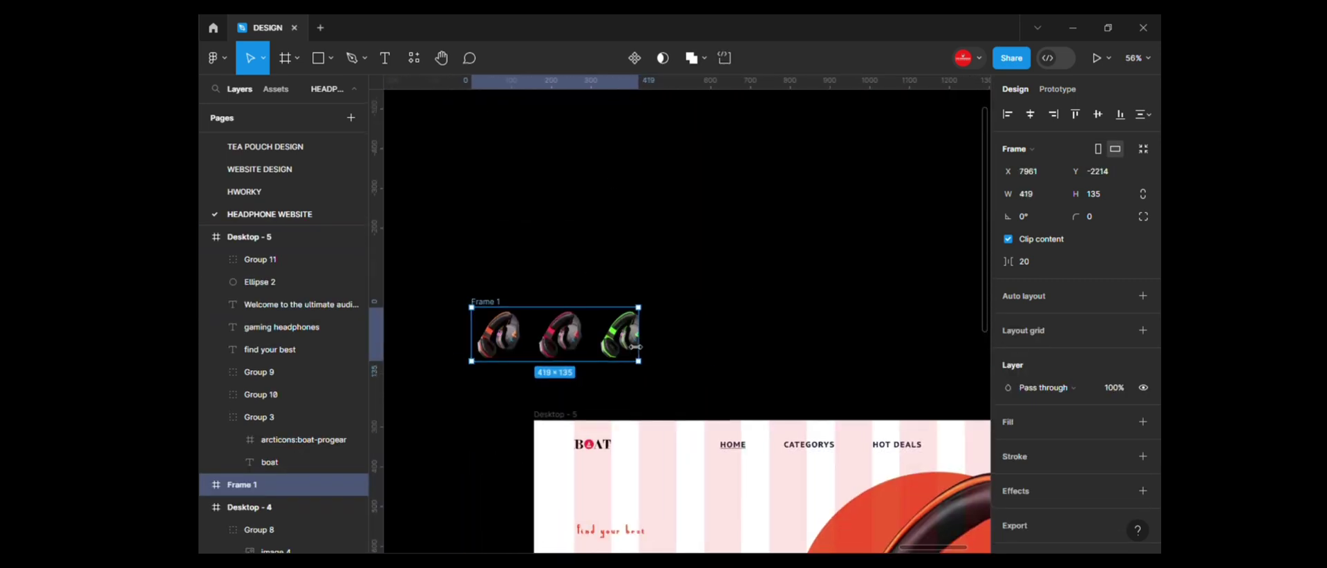
click(510, 341)
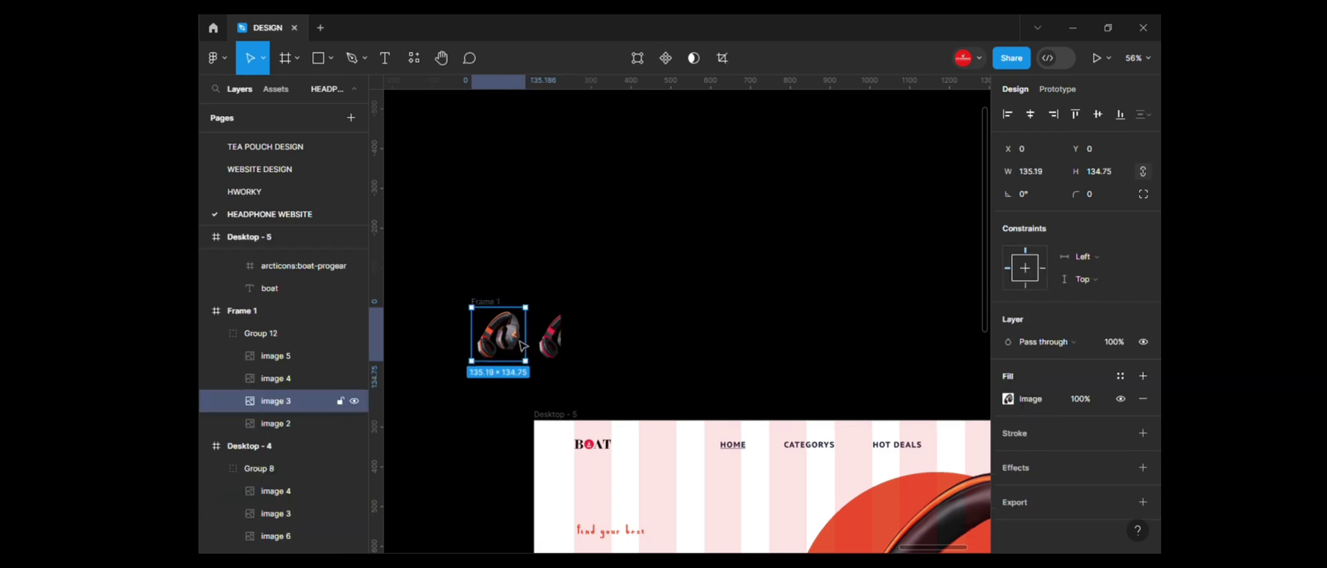
scroll(515, 335, up, 1)
key(Escape)
text(134)
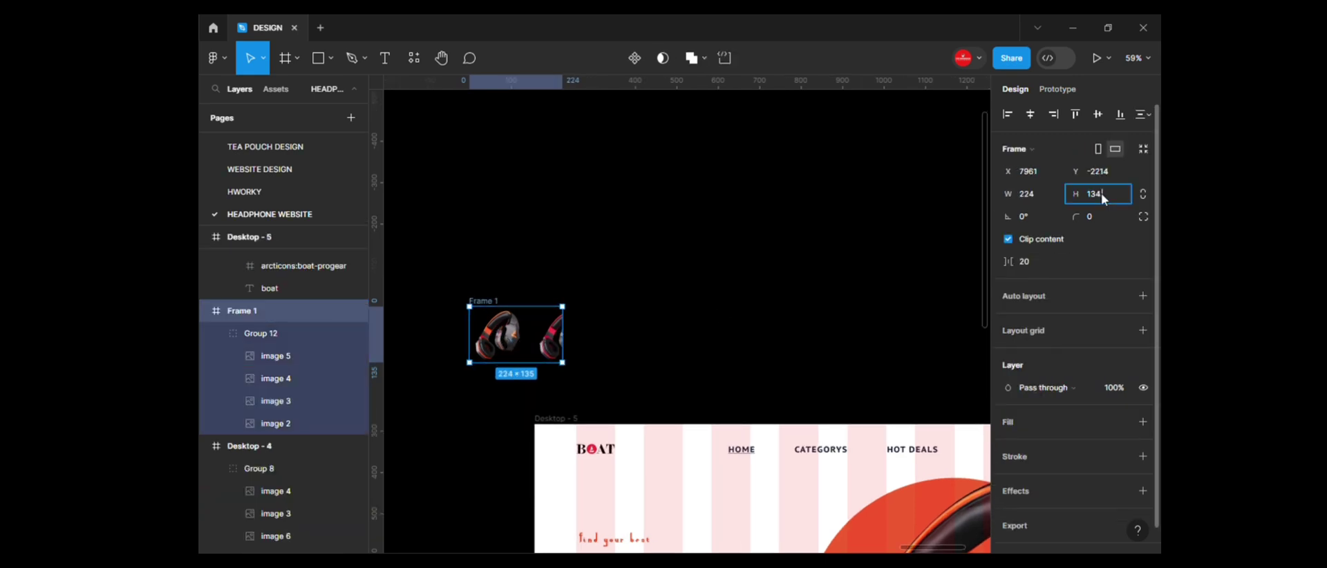
text(.75)
key(Return)
click(681, 245)
scroll(681, 245, up, 1)
click(553, 297)
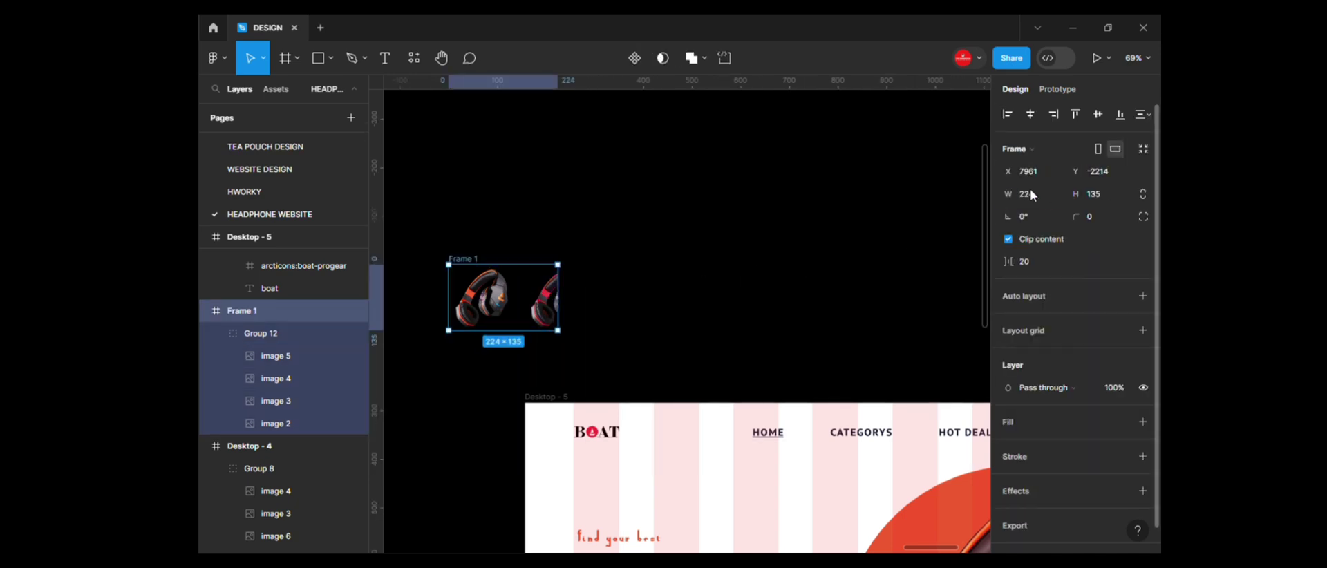
click(760, 263)
Step: Duplicate the thumbnail frame and drag the copy into Desktop - 5
key(ctrl+v)
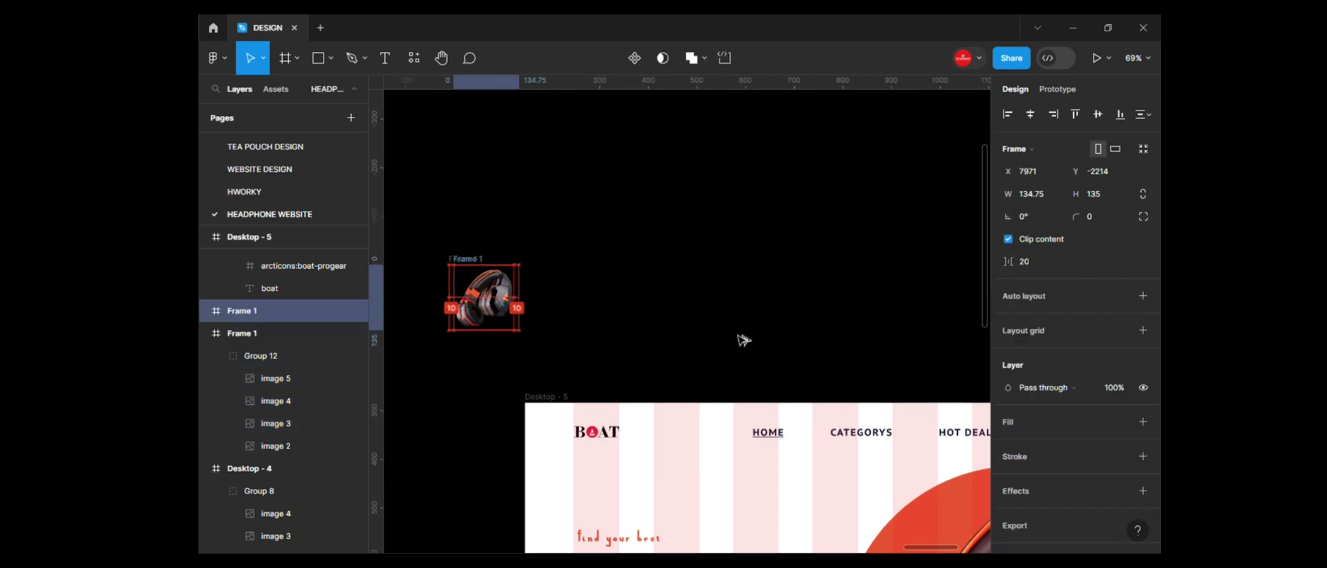
scroll(740, 340, down, 3)
drag(490, 152, 492, 496)
scroll(608, 356, down, 5)
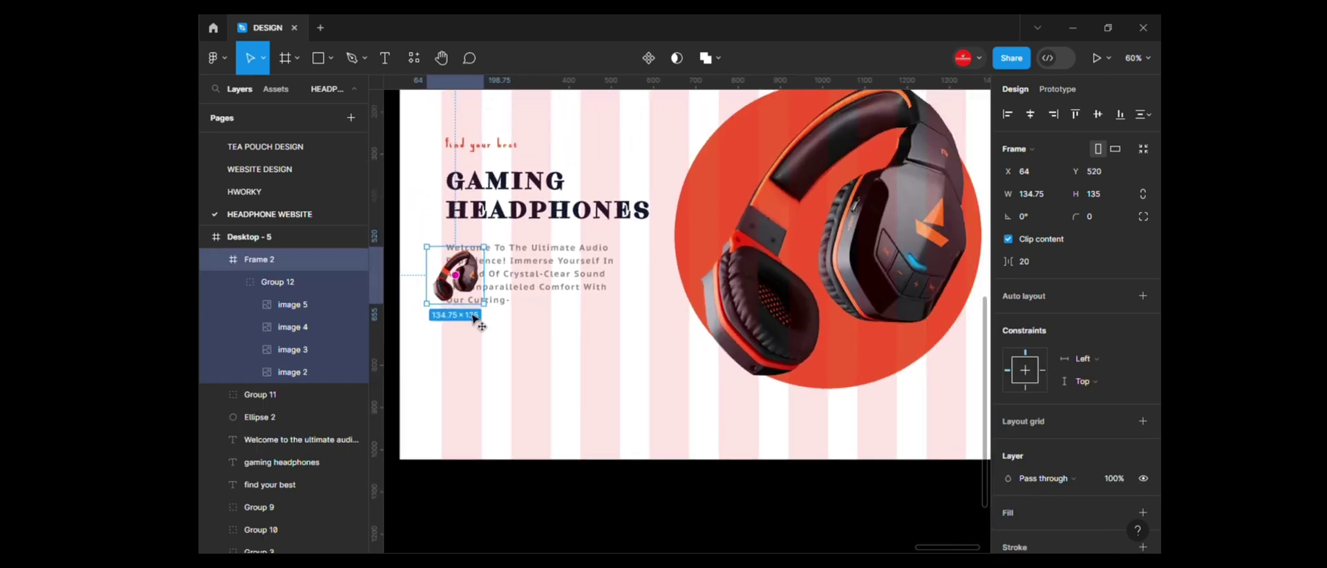
Step: Move the thumbnail frame below the welcome text and duplicate it twice
drag(468, 296, 471, 345)
key(ctrl+d)
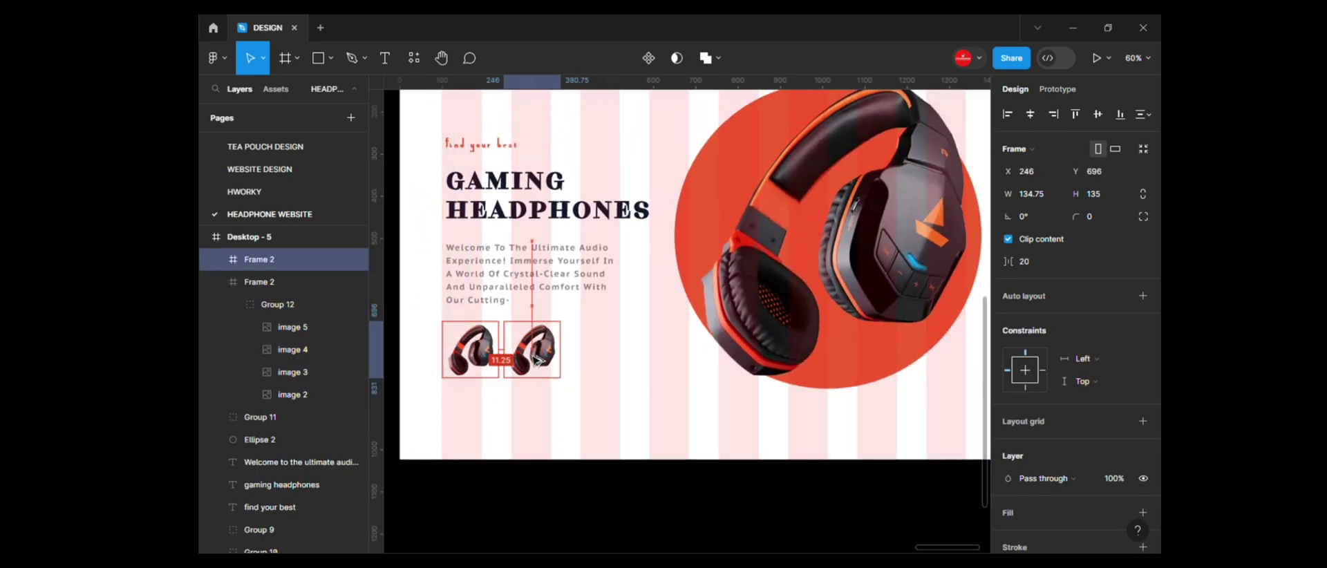
key(ctrl+d)
key(ctrl+d)
scroll(705, 366, up, 3)
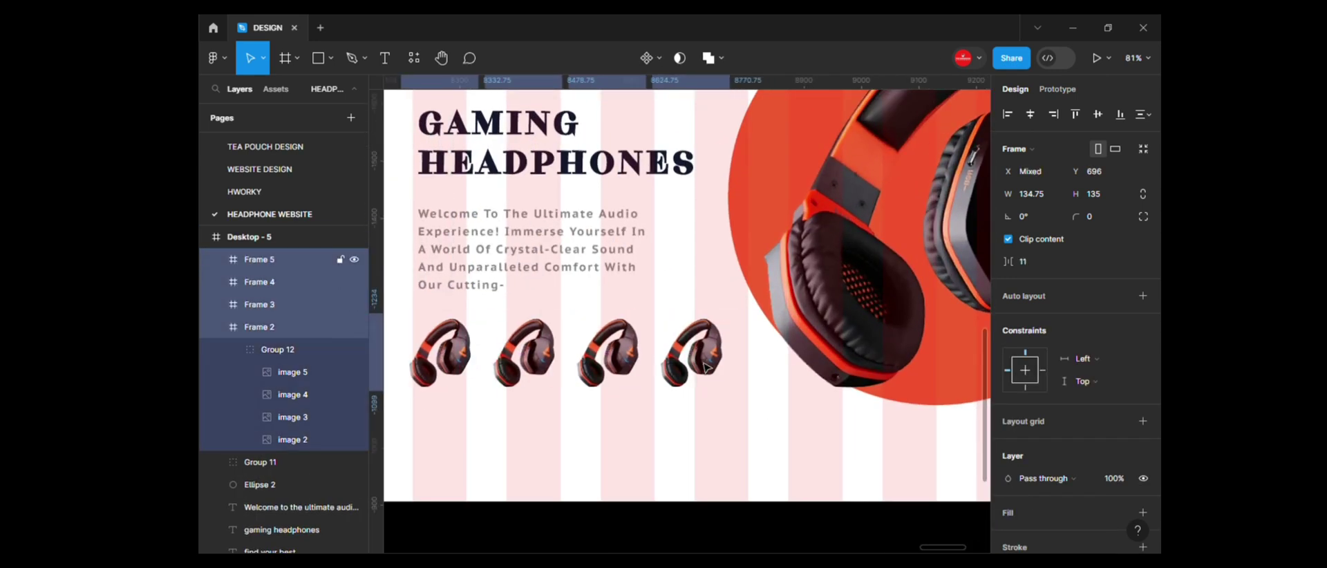
scroll(607, 216, up, 1)
Step: Tighten the heading, tagline and welcome text, shift them left and space them evenly
shift+click(608, 217)
scroll(575, 173, up, 2)
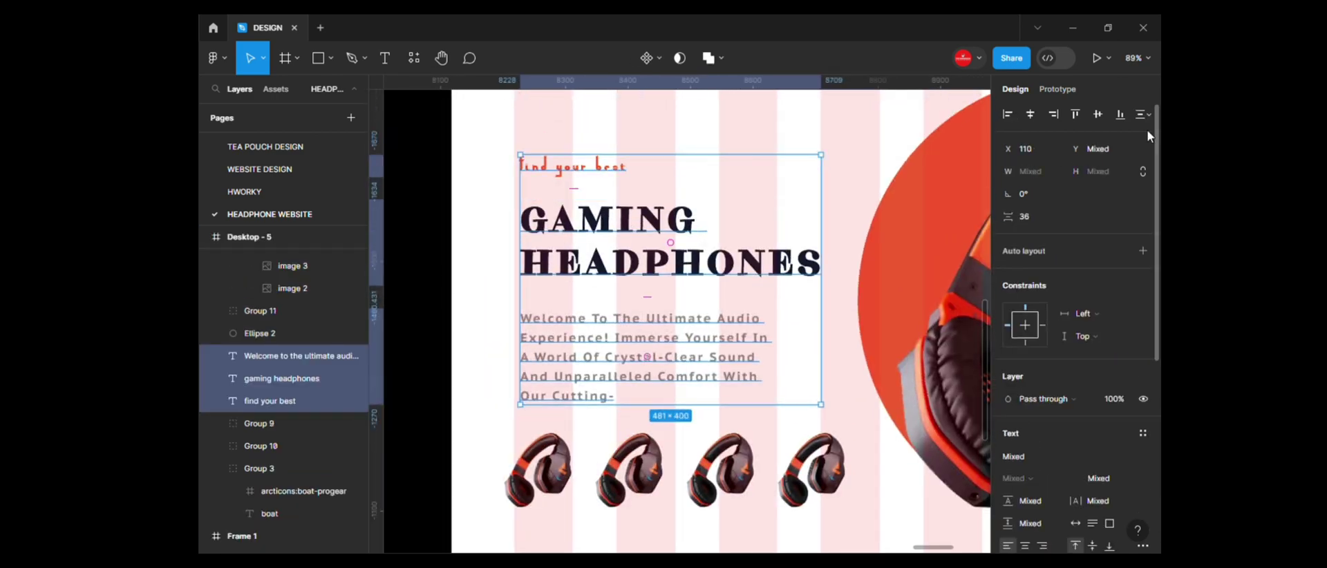
mouse_move(624, 294)
mouse_down()
mouse_move(624, 309)
mouse_move(622, 277)
mouse_up()
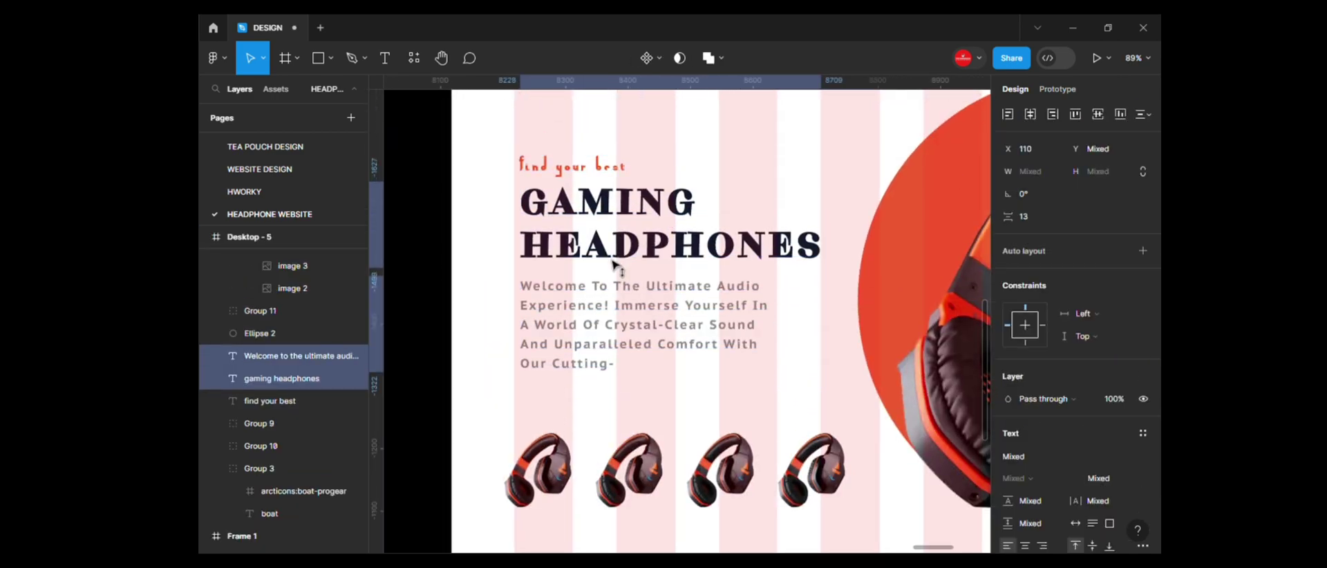
shift+click(571, 165)
drag(572, 165, 542, 166)
click(1144, 114)
click(972, 160)
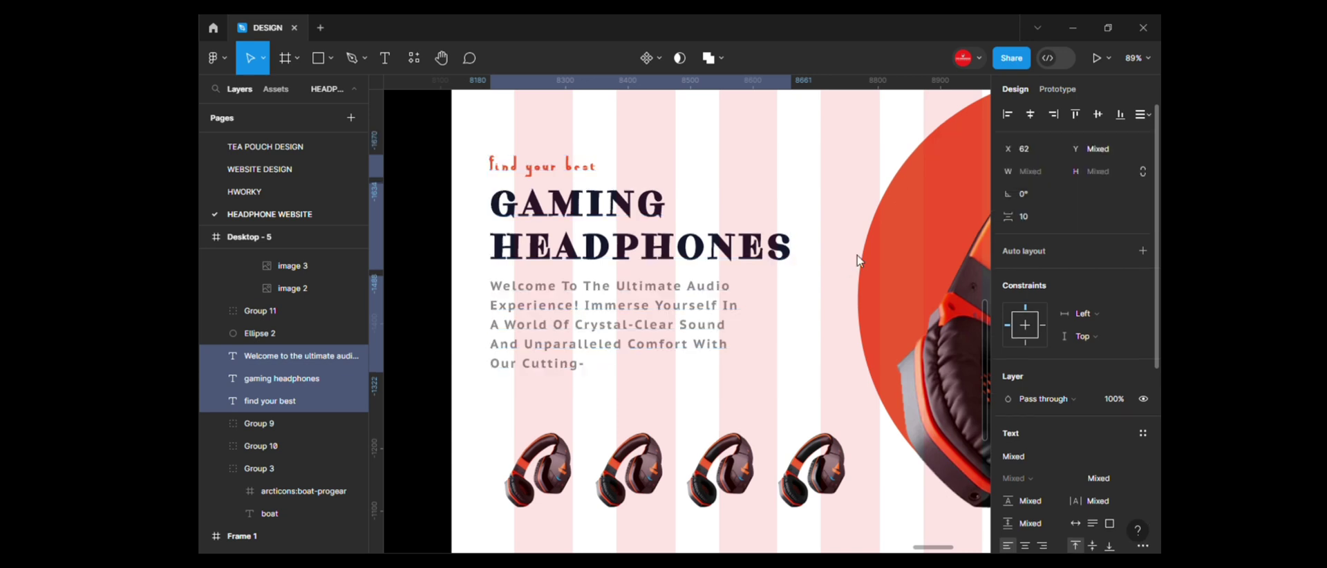
Step: Paste the headphone strip into the third thumbnail frame and position it
click(618, 494)
key(ctrl+v)
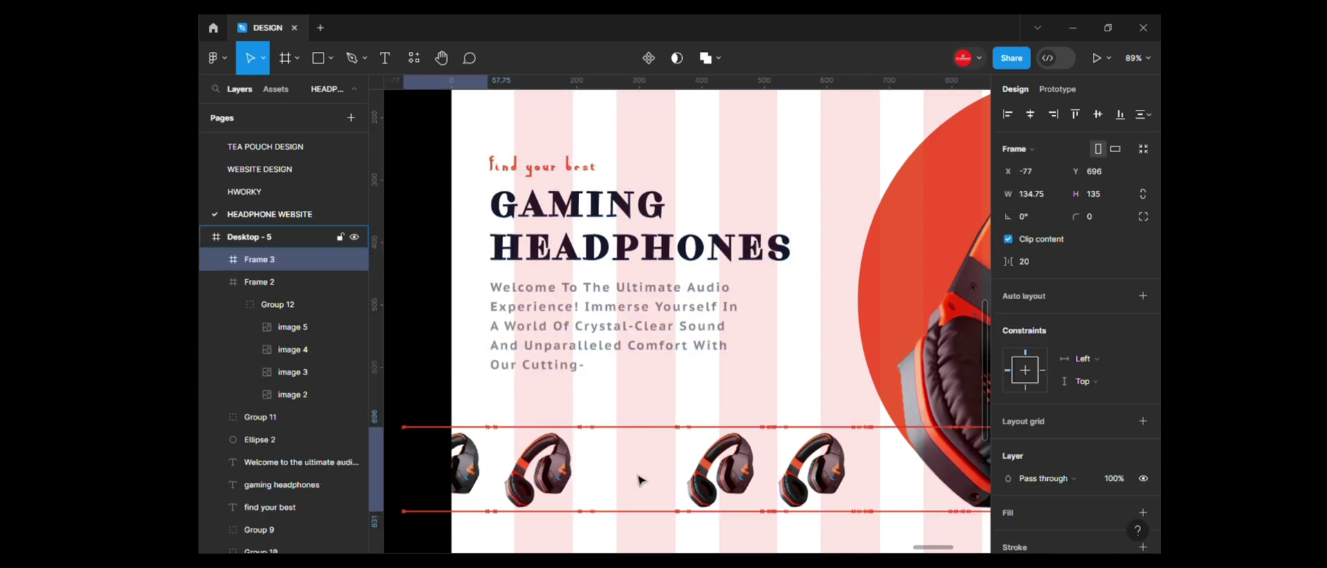
scroll(637, 504, up, 3)
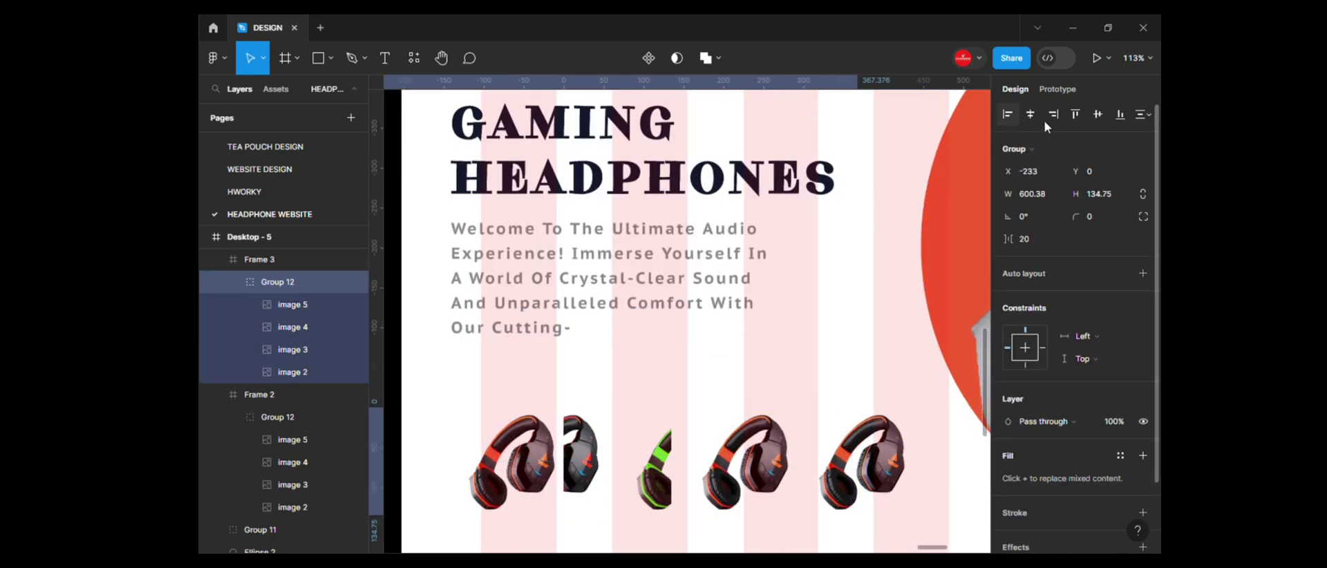
mouse_move(637, 505)
mouse_down()
mouse_move(637, 475)
mouse_move(852, 476)
mouse_up()
scroll(637, 474, up, 2)
Step: Duplicate into the fourth frame and offset the strip to show the blue variant
key(ctrl+d)
key(ctrl+d)
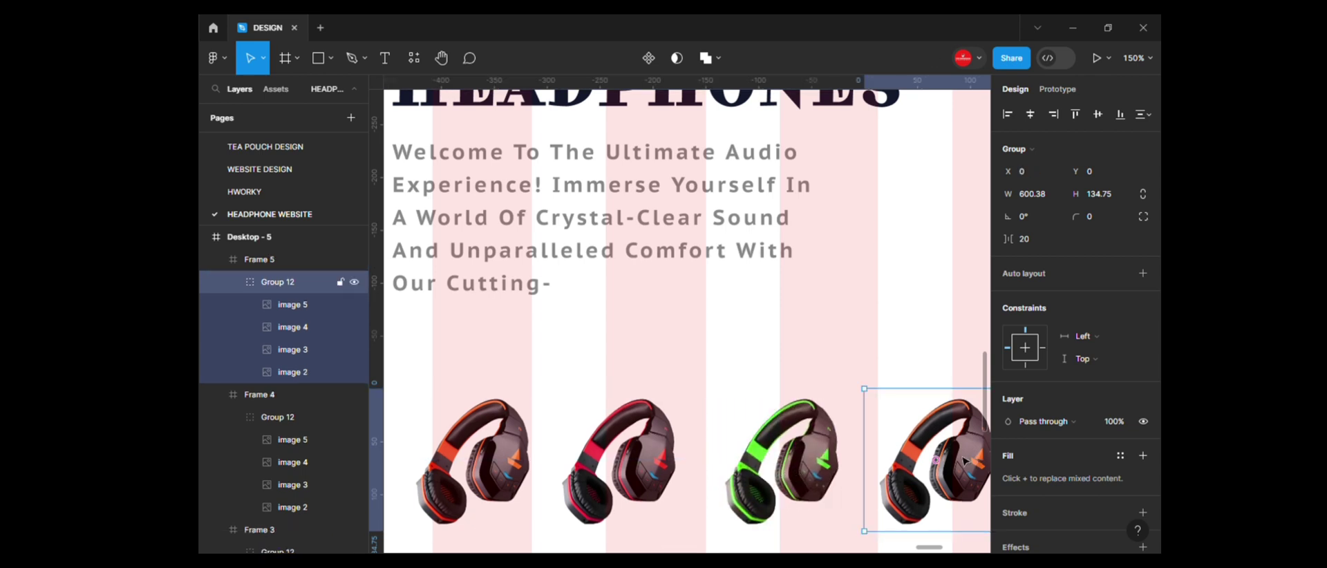
key(shift+Left)
key(shift+Left)
key(shift+Left)
key(shift+Left)
key(shift+Left)
key(shift+Left)
key(shift+Left)
key(shift+Left)
key(shift+Left)
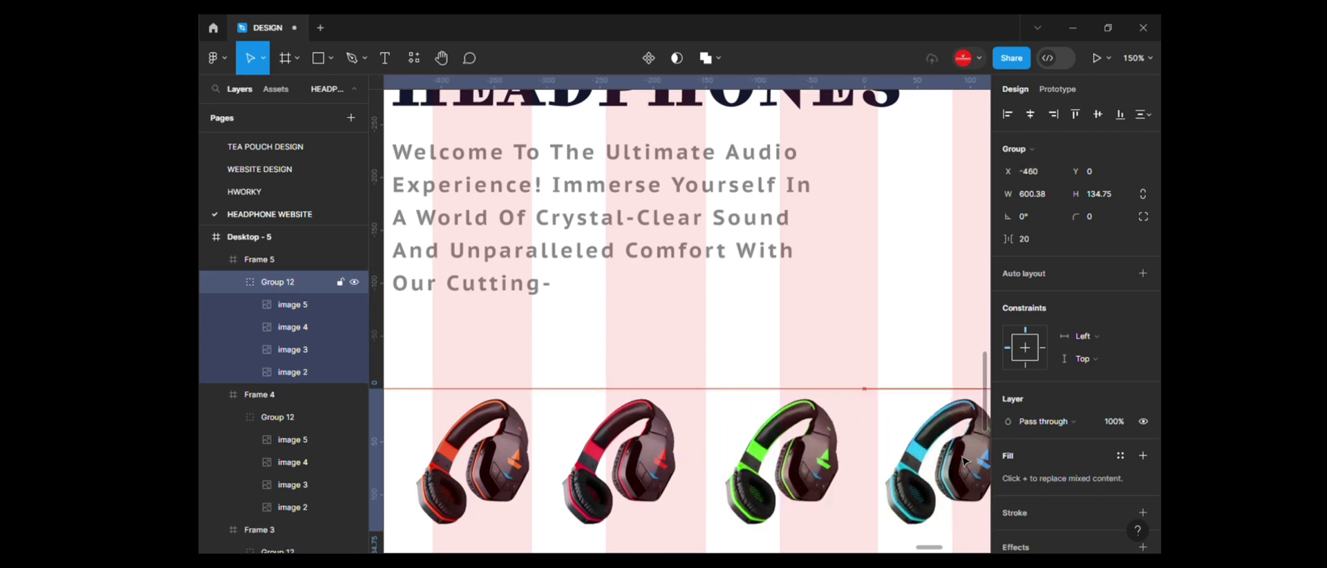
key(shift+Left)
key(shift+Left)
key(shift+Left)
key(shift+Right)
scroll(966, 461, down, 2)
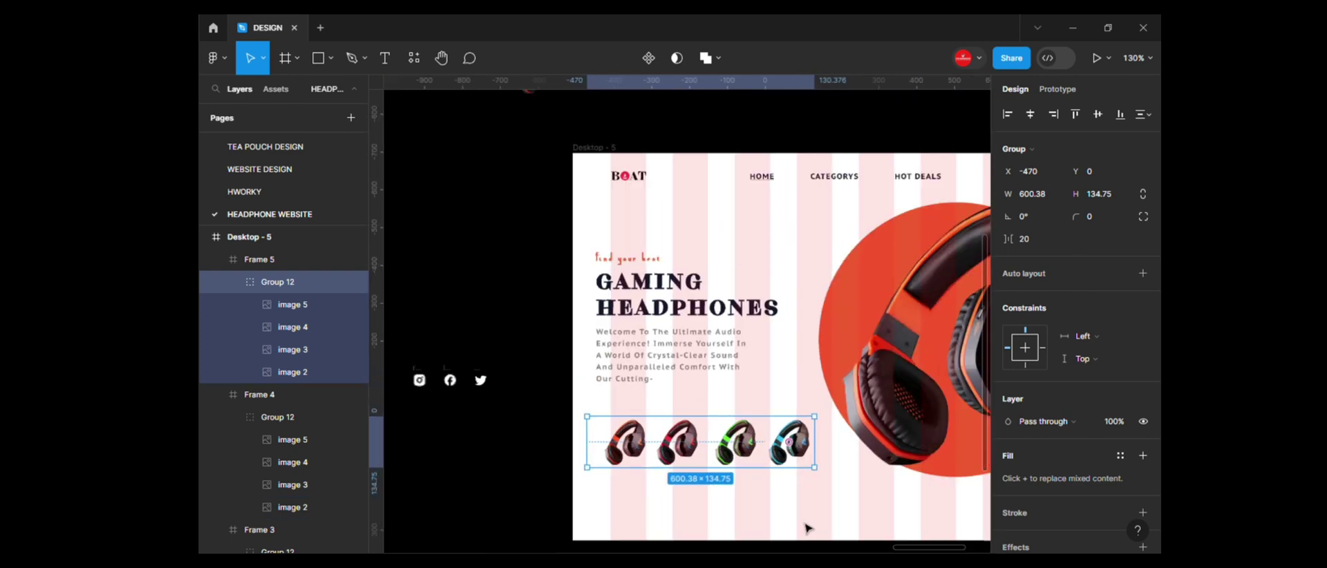
Step: Move the social icons into Desktop - 5 and apply the MAIN-COLOR style
drag(667, 492, 677, 491)
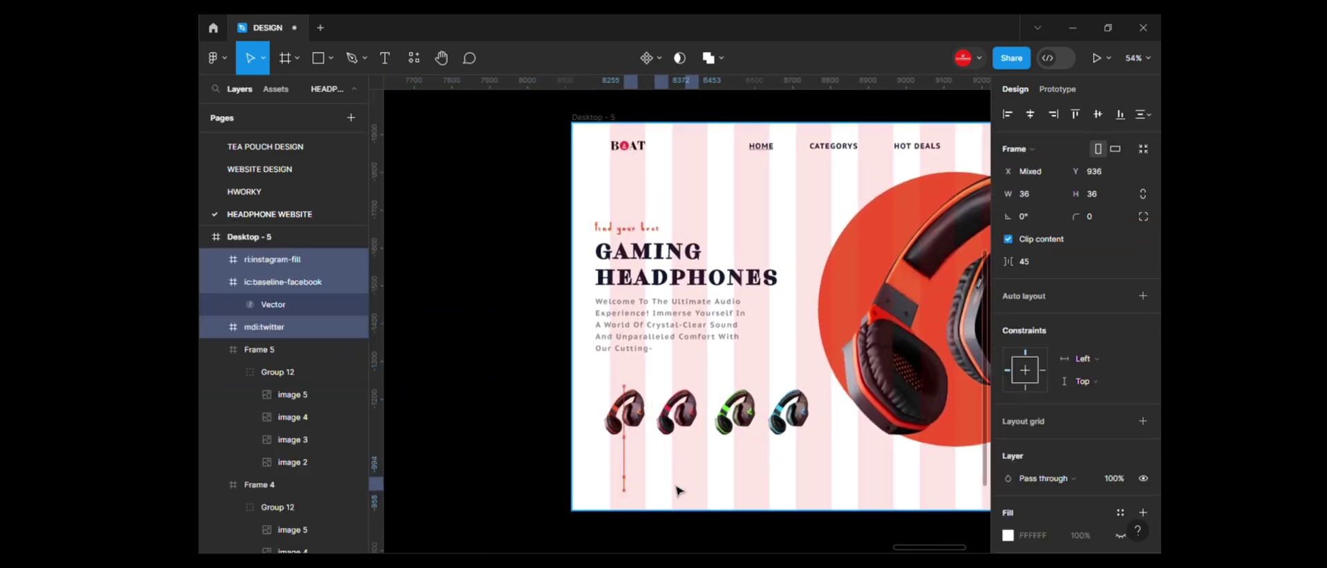
scroll(1077, 449, down, 4)
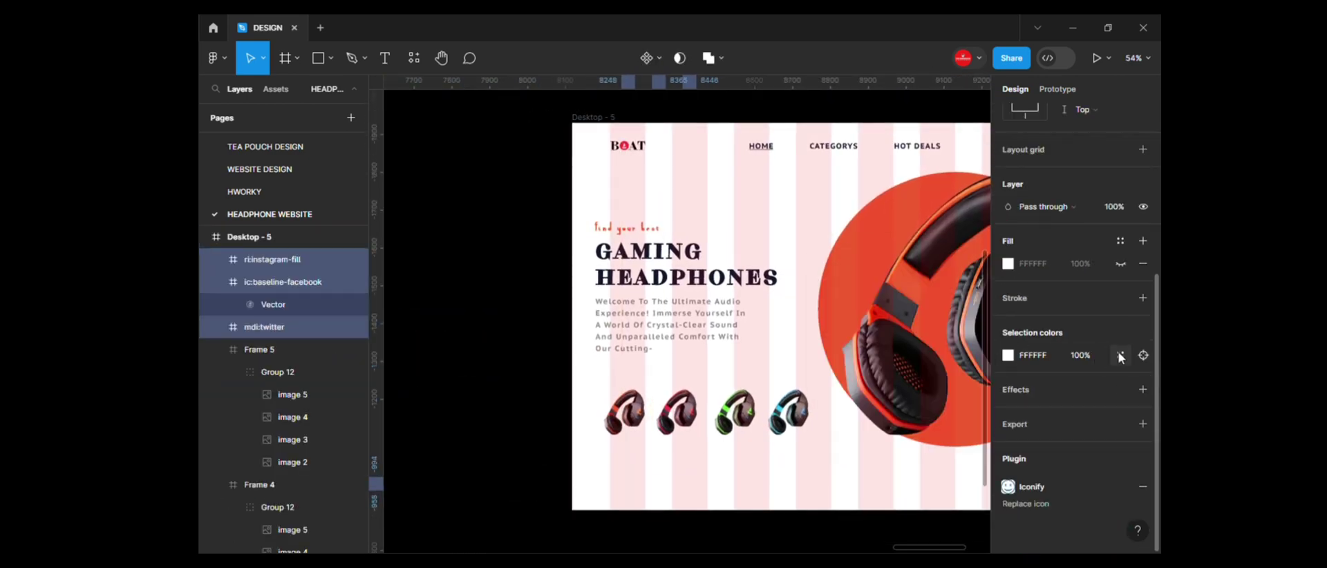
click(1121, 357)
click(871, 290)
scroll(680, 496, up, 2)
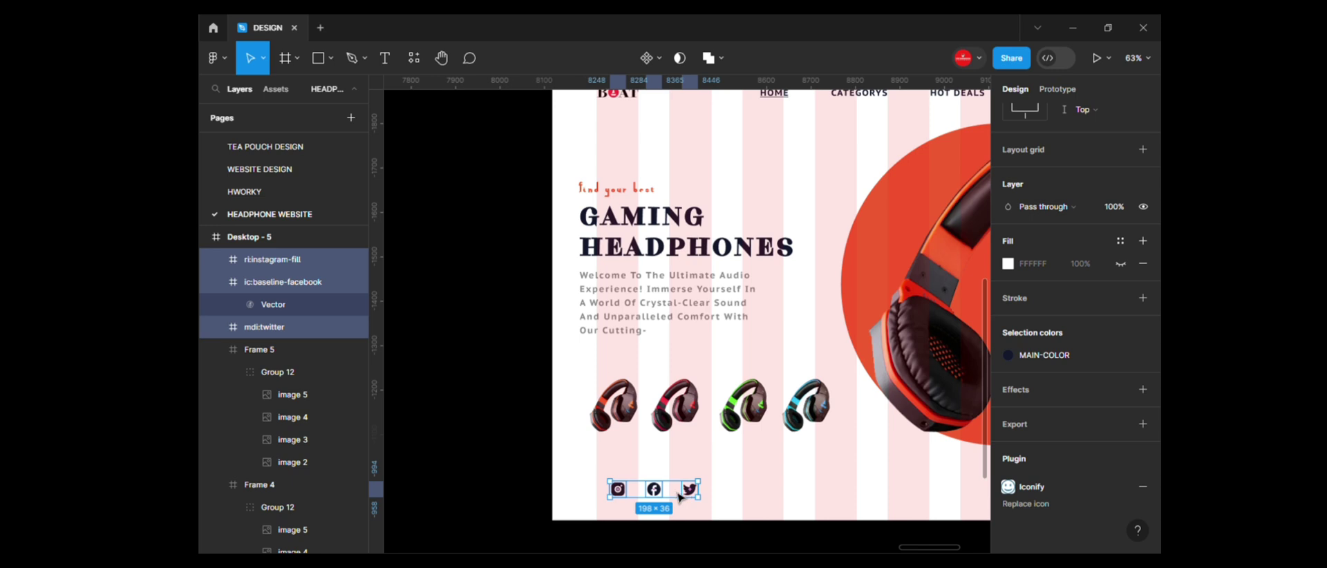
click(767, 525)
scroll(735, 486, down, 2)
scroll(676, 486, up, 2)
Step: Draw a 150×50 button rectangle with radius 100, filled with the orange style
key(r)
drag(627, 473, 648, 491)
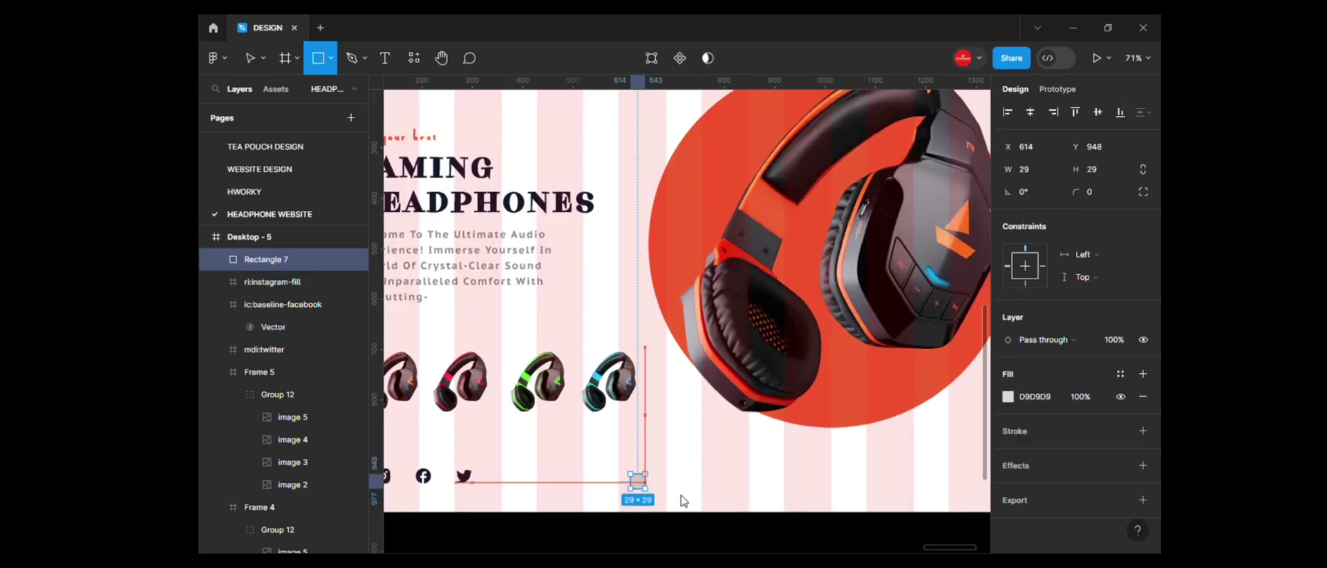
text(150)
click(1104, 172)
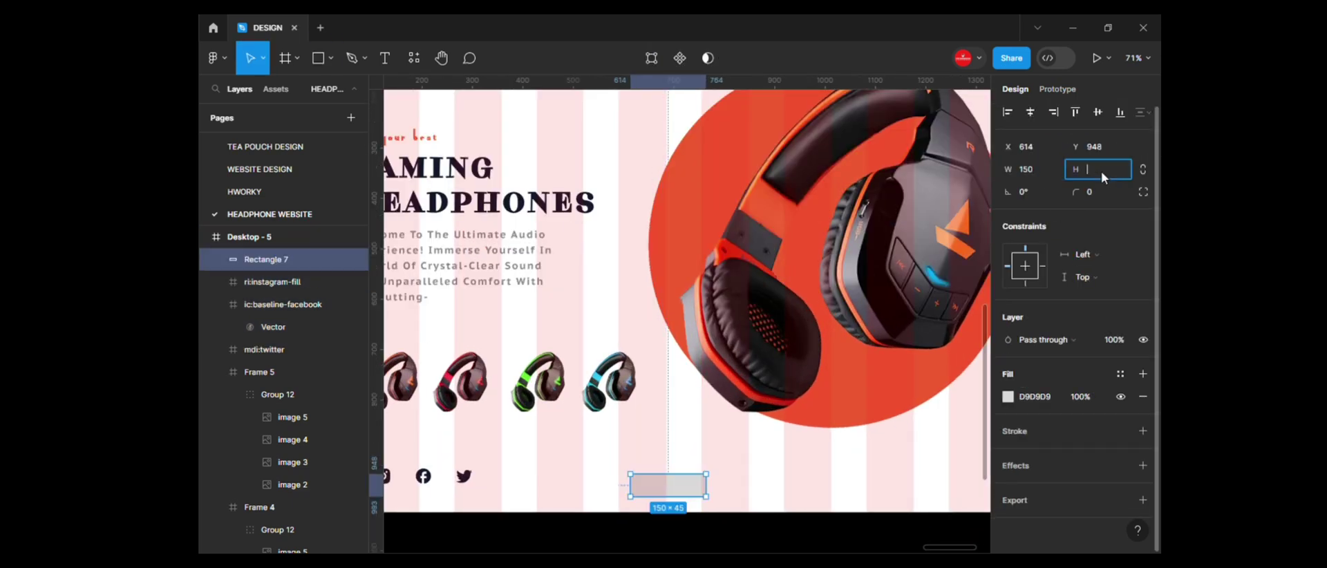
text(50)
click(681, 482)
key(Tab)
text(100)
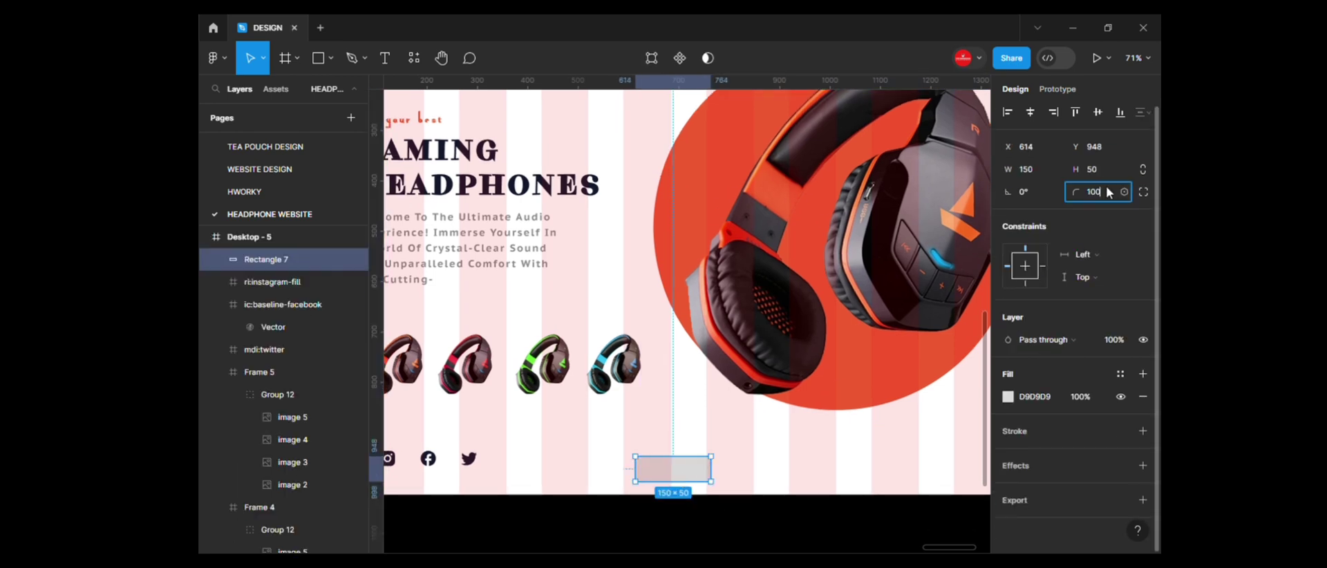
click(1120, 374)
click(1030, 309)
scroll(726, 474, up, 2)
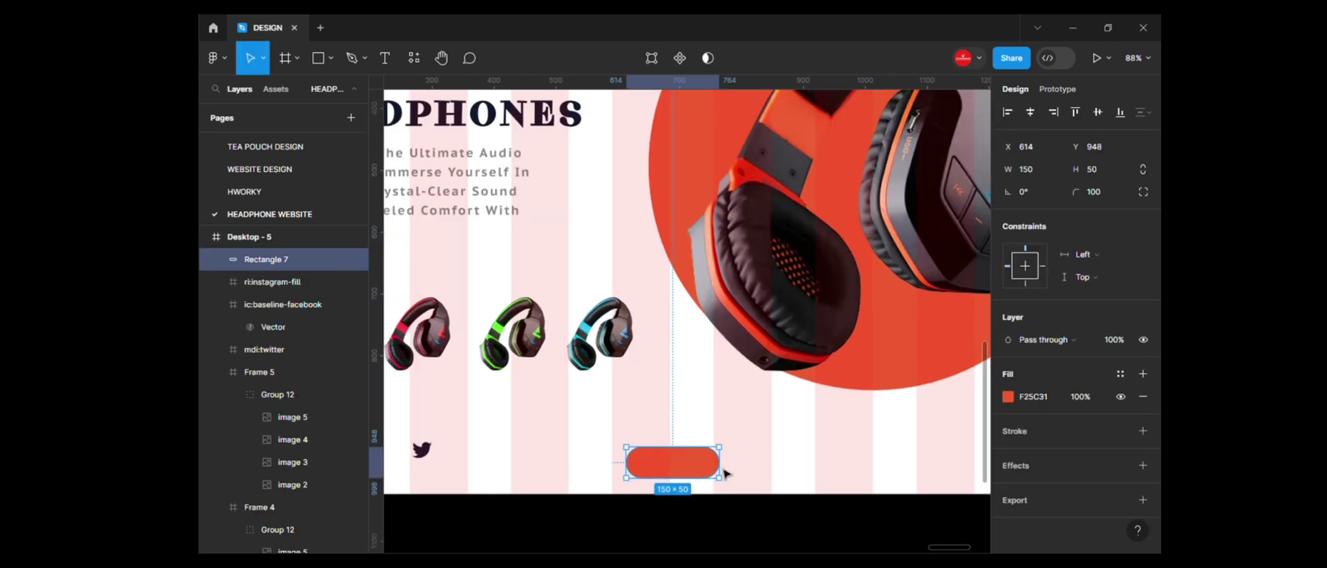
Step: Add a SHOP NOW label in PT Serif Caption, scaled to fit the button
click(669, 433)
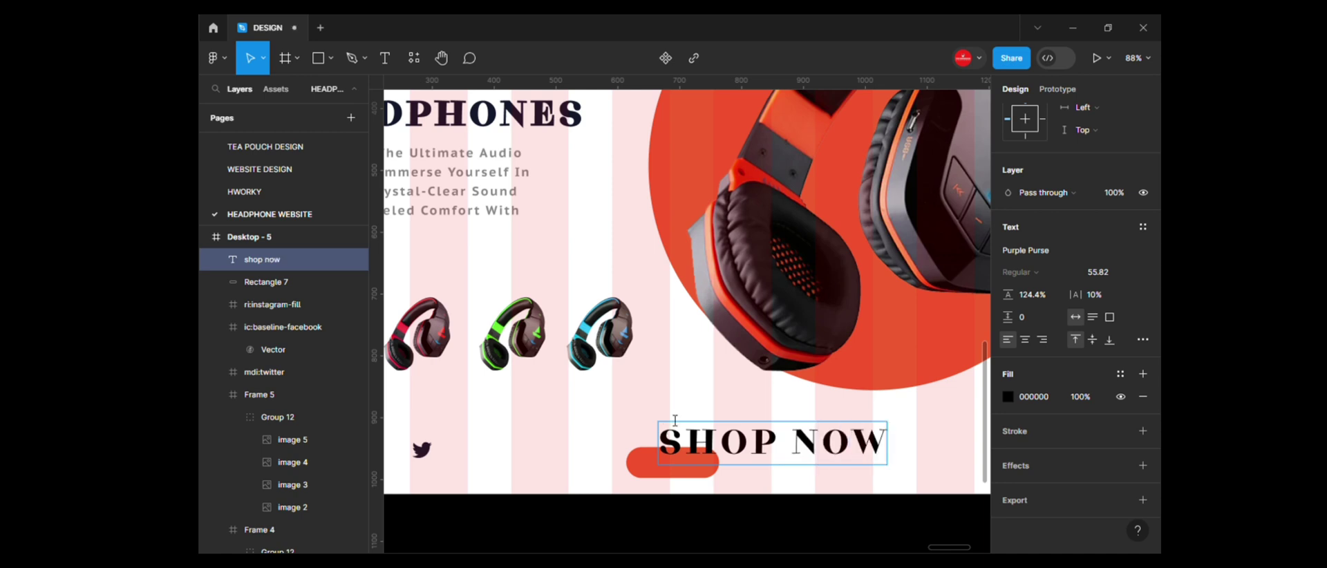
click(1025, 250)
text(pt san)
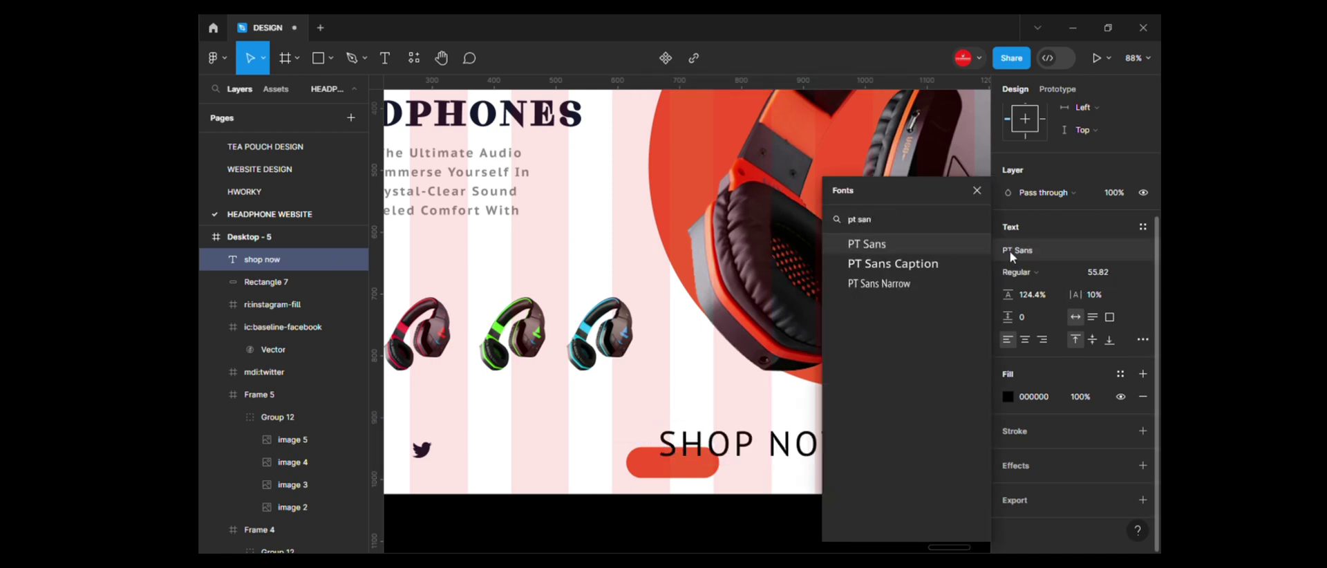
key(Down)
key(Return)
click(1142, 339)
click(1016, 250)
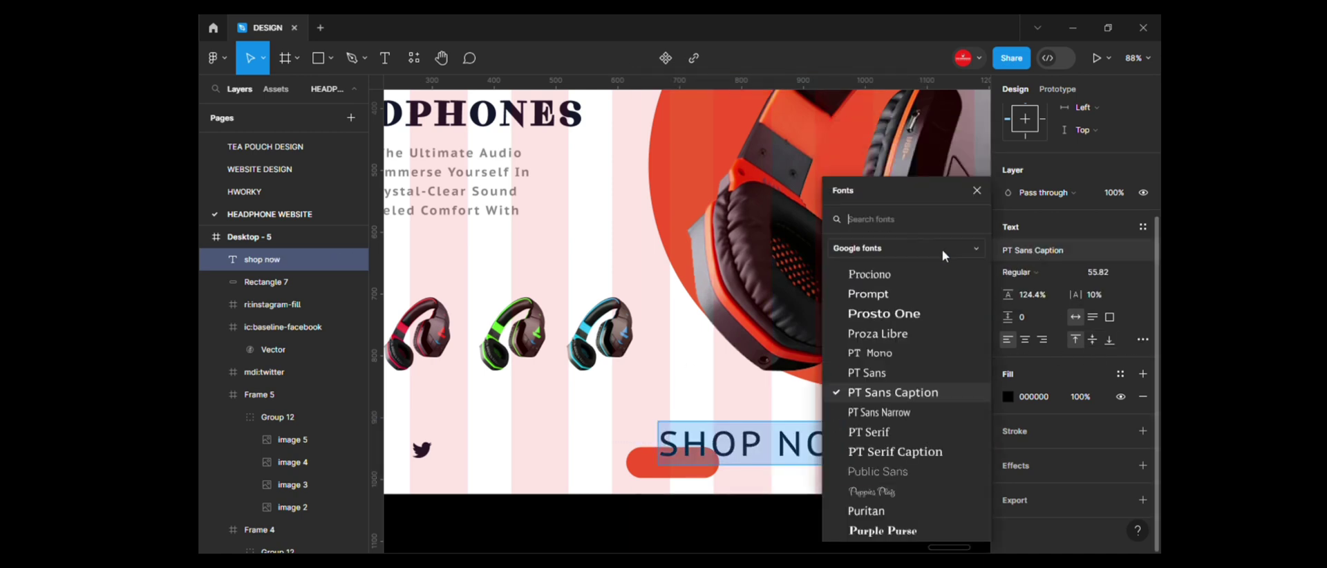
click(895, 452)
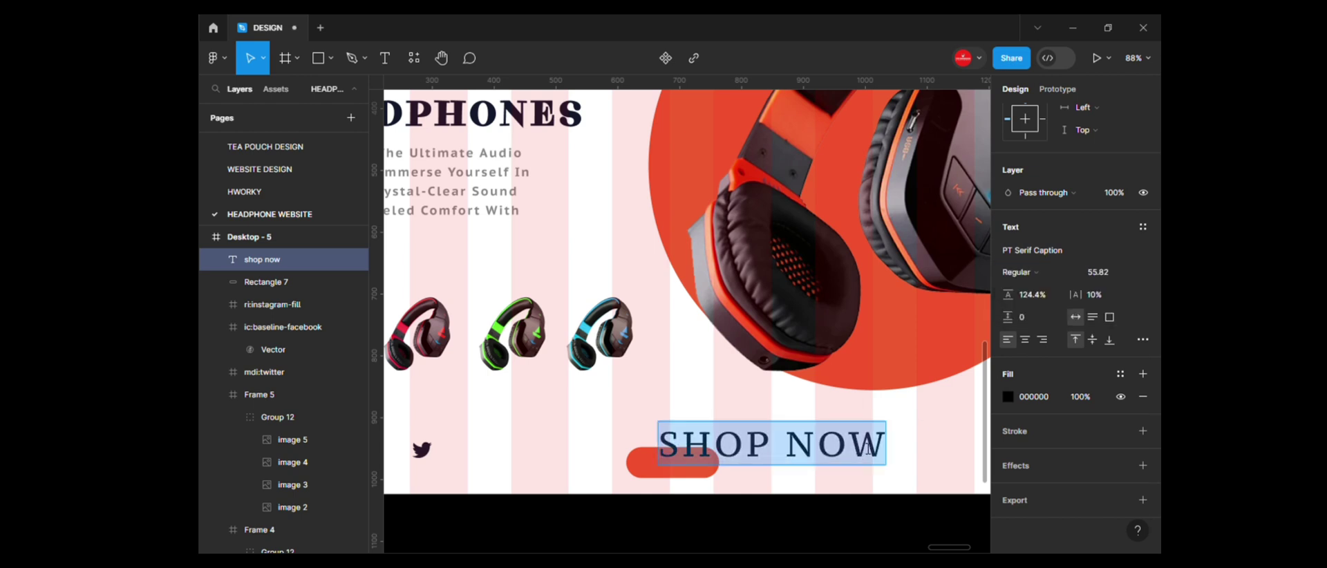
key(Escape)
drag(888, 464, 730, 456)
scroll(706, 394, up, 3)
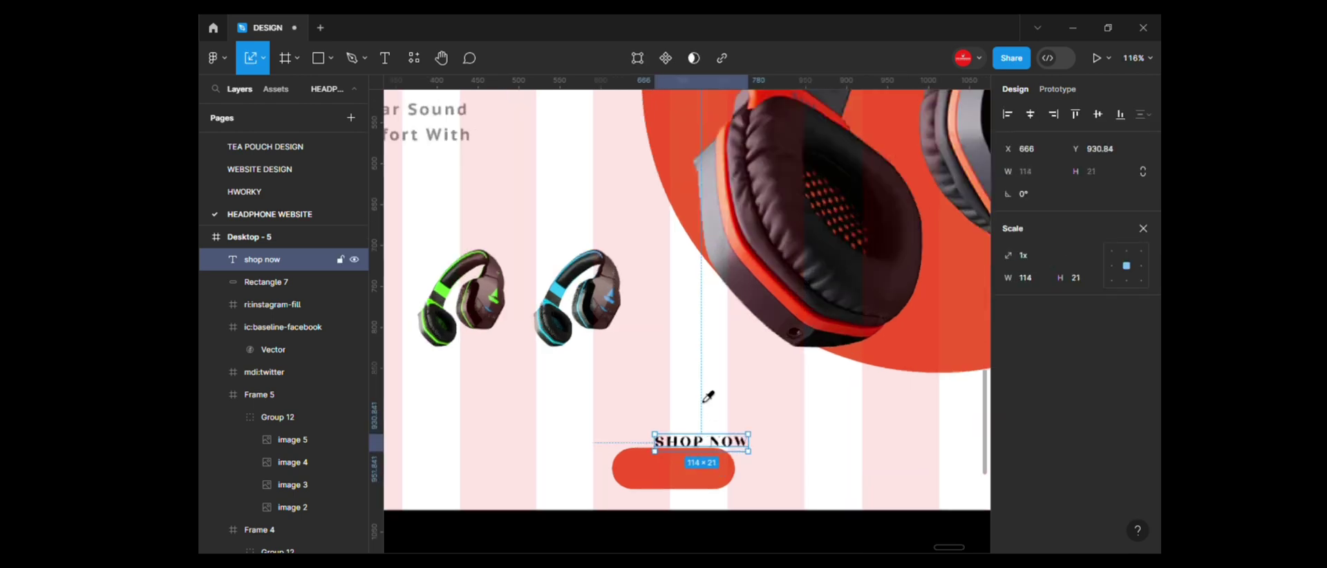
Step: Centre the SHOP NOW label on the button rectangle
drag(607, 427, 707, 497)
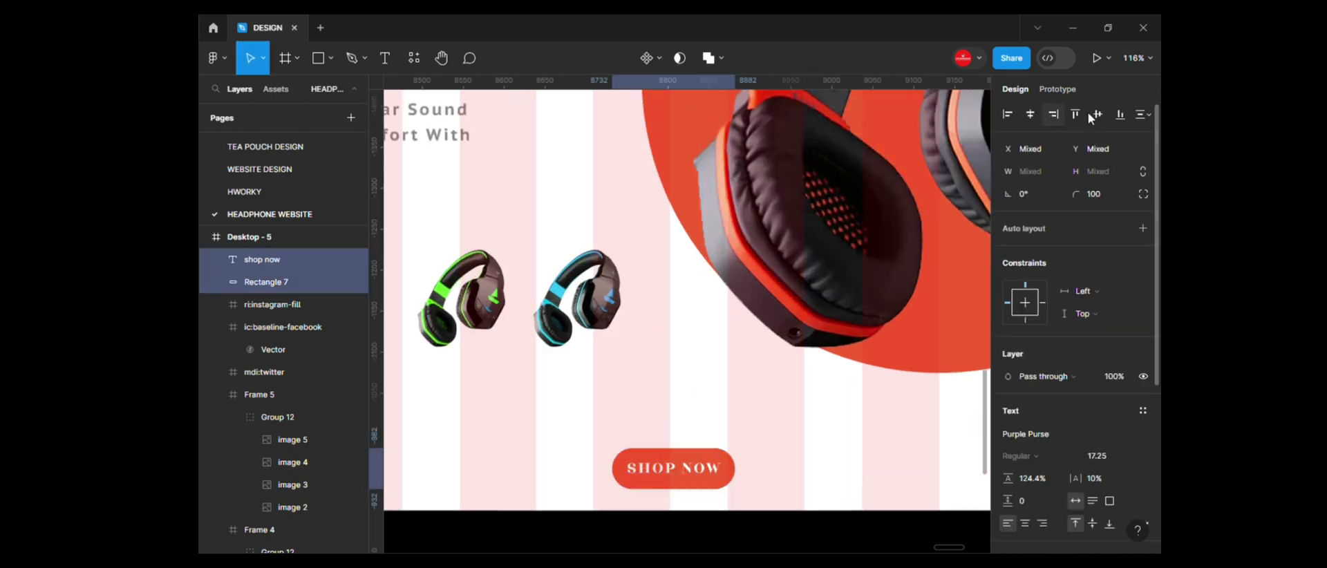
scroll(674, 446, down, 1)
key(Tab)
key(Tab)
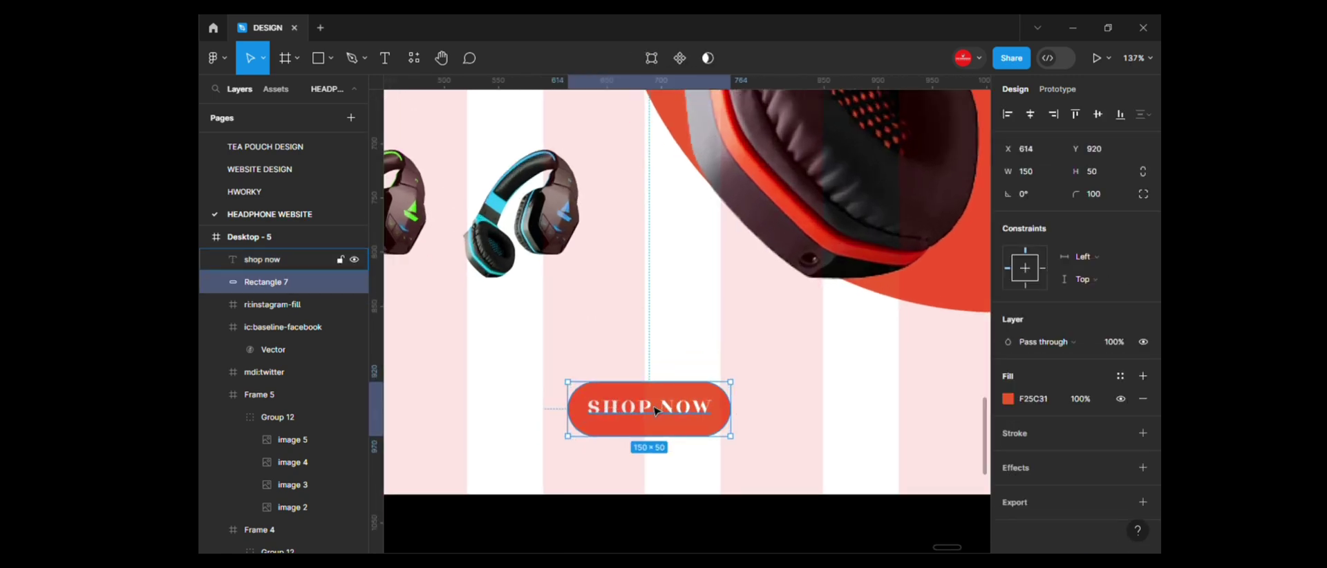
key(shift+Tab)
key(k)
scroll(662, 416, up, 2)
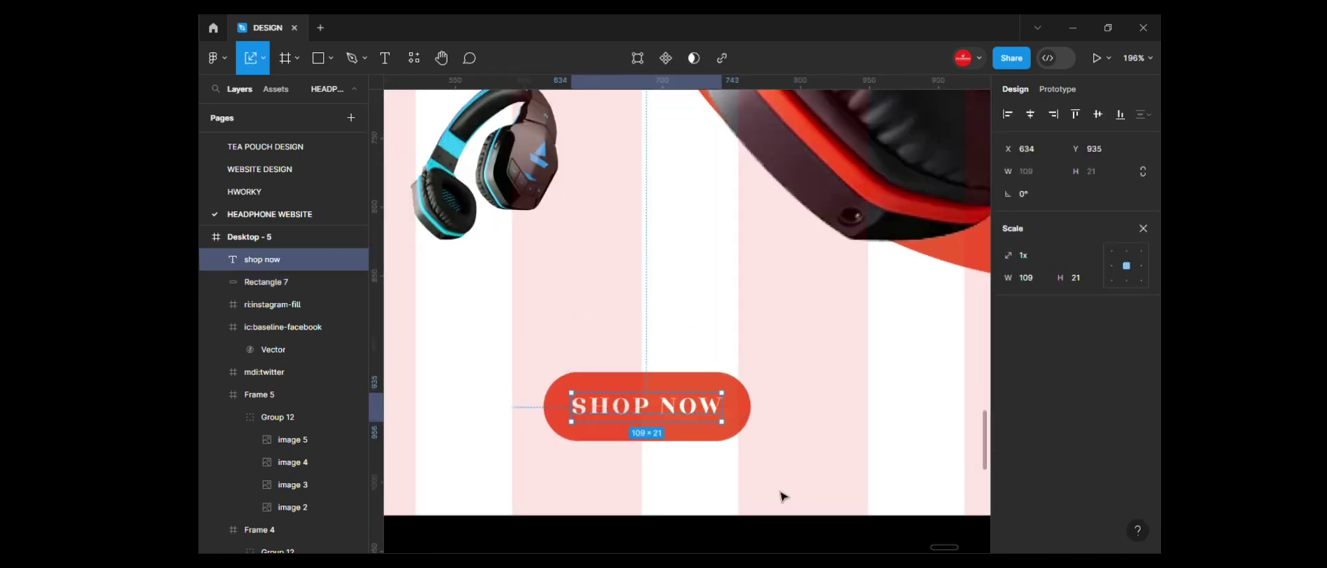
key(Escape)
scroll(783, 497, down, 1)
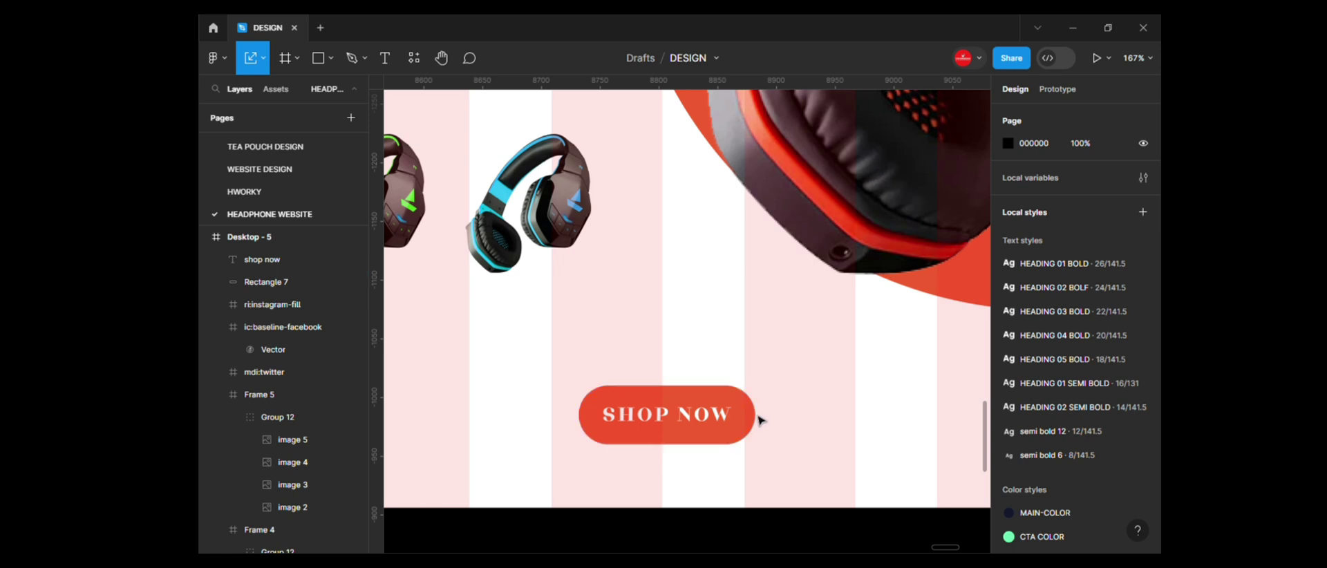
Step: Duplicate the button rectangle and give the copy a layer blur glow
click(751, 420)
click(750, 426)
key(ctrl+d)
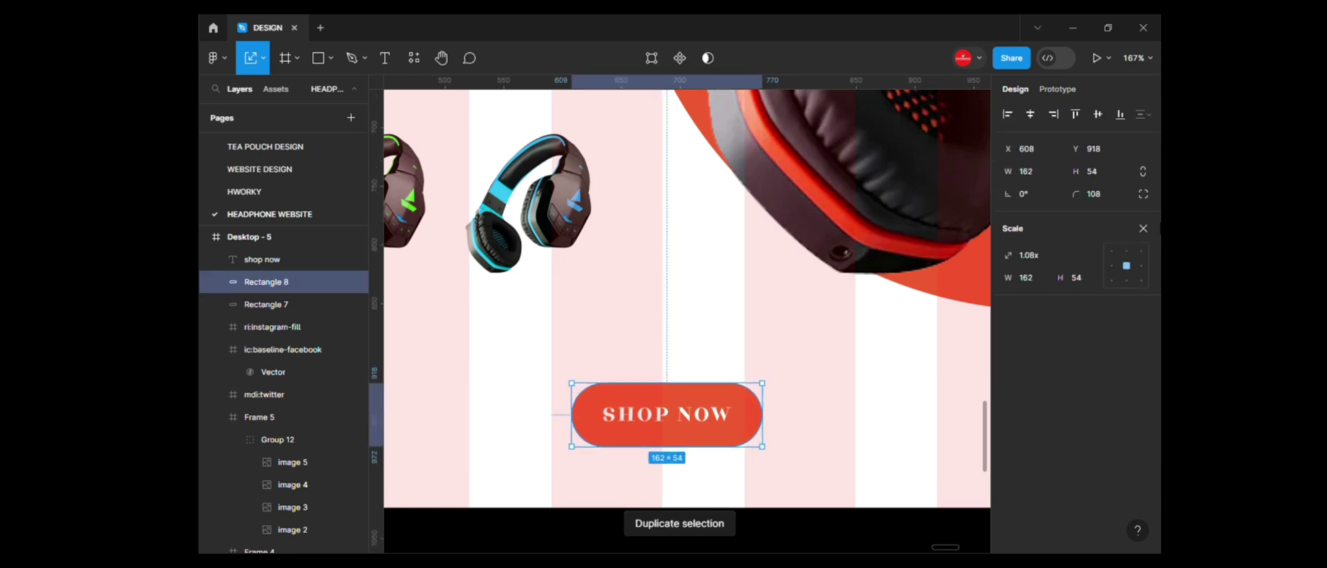
key(v)
click(1142, 468)
click(1048, 490)
click(1050, 515)
click(1008, 490)
key(Escape)
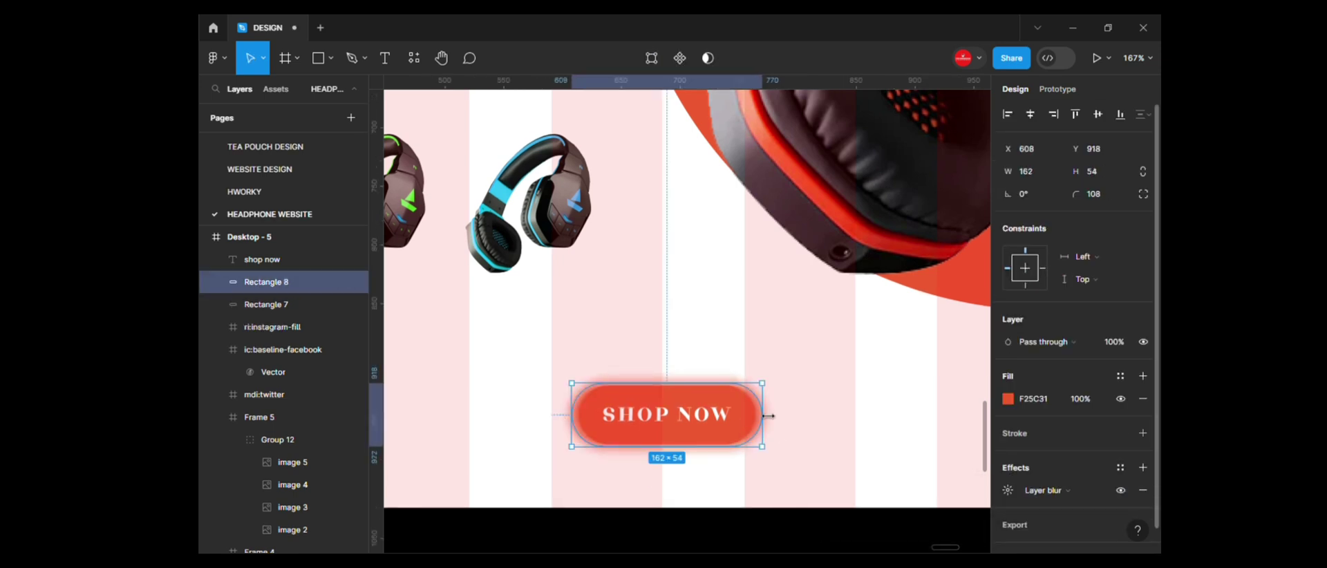
Step: Group the button layers and draw a small triangle left of SHOP NOW
drag(788, 473, 688, 434)
key(ctrl+g)
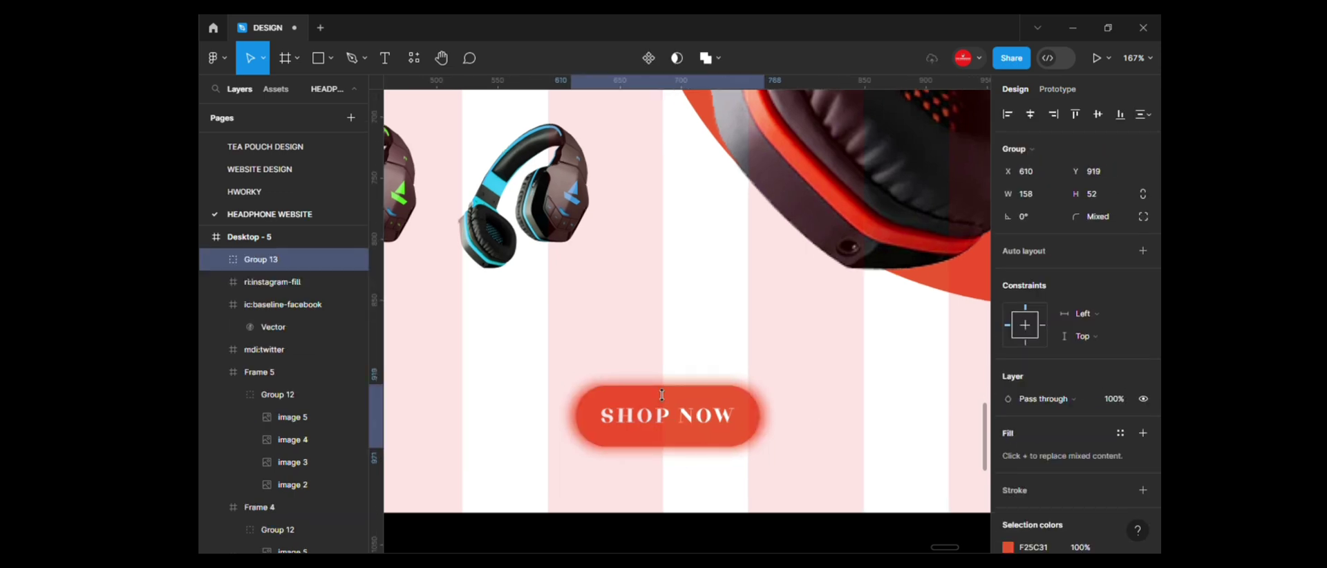
scroll(664, 415, down, 2)
key(Return)
drag(532, 401, 551, 420)
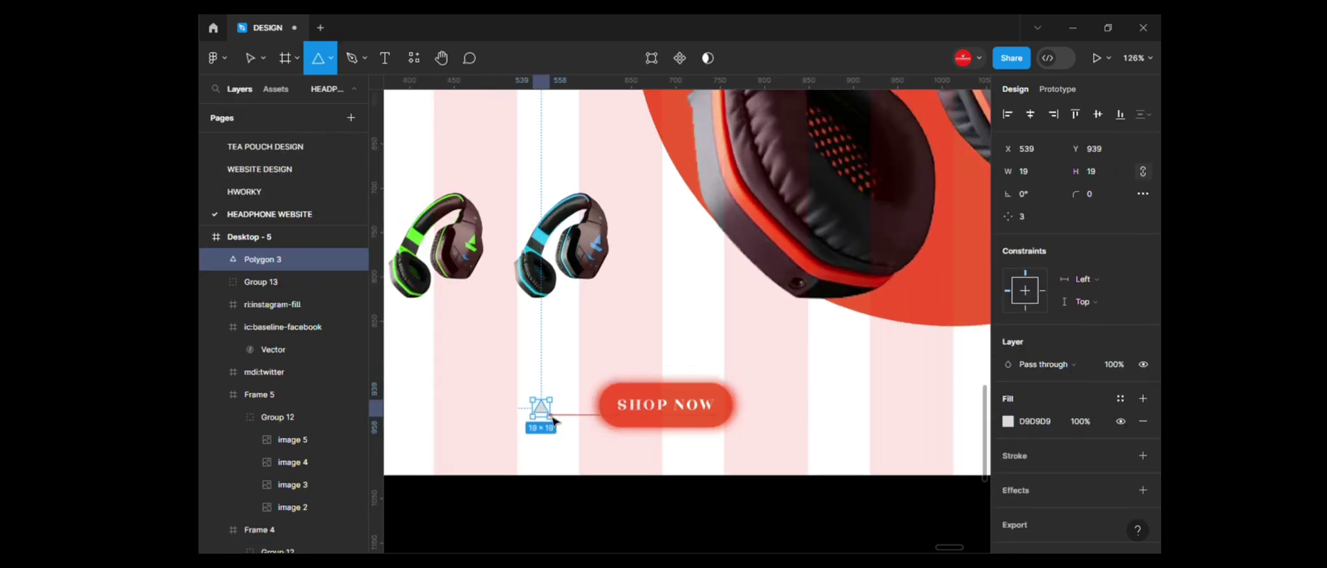
Step: Round the copied triangle's corners and flip it to point right
key(ctrl+alt+v)
scroll(537, 416, up, 5)
click(1092, 194)
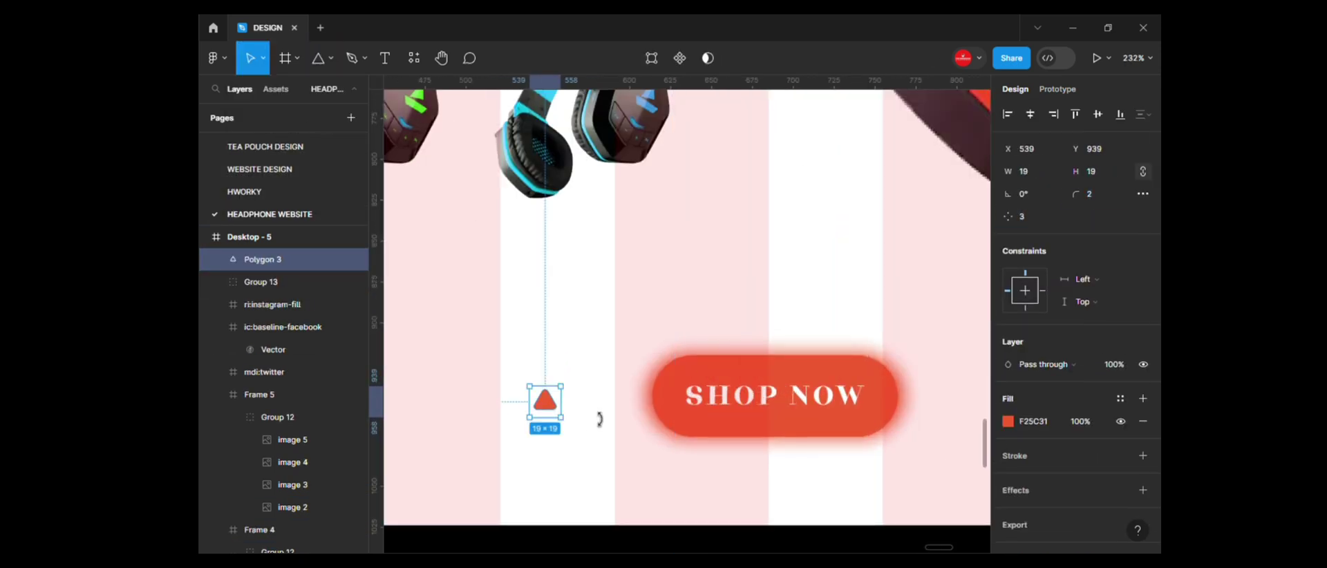
scroll(553, 408, up, 2)
key(shift+h)
scroll(635, 492, down, 2)
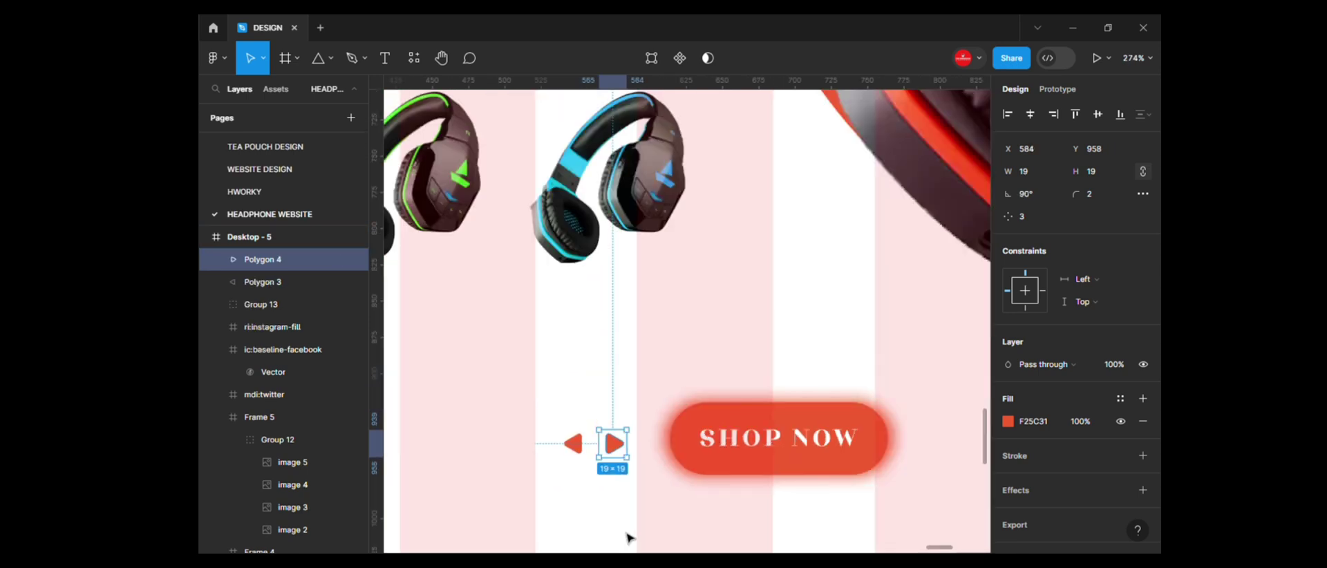
scroll(629, 537, down, 2)
Step: Distribute the two arrows and SHOP NOW button horizontally with spacing 22
shift+click(525, 474)
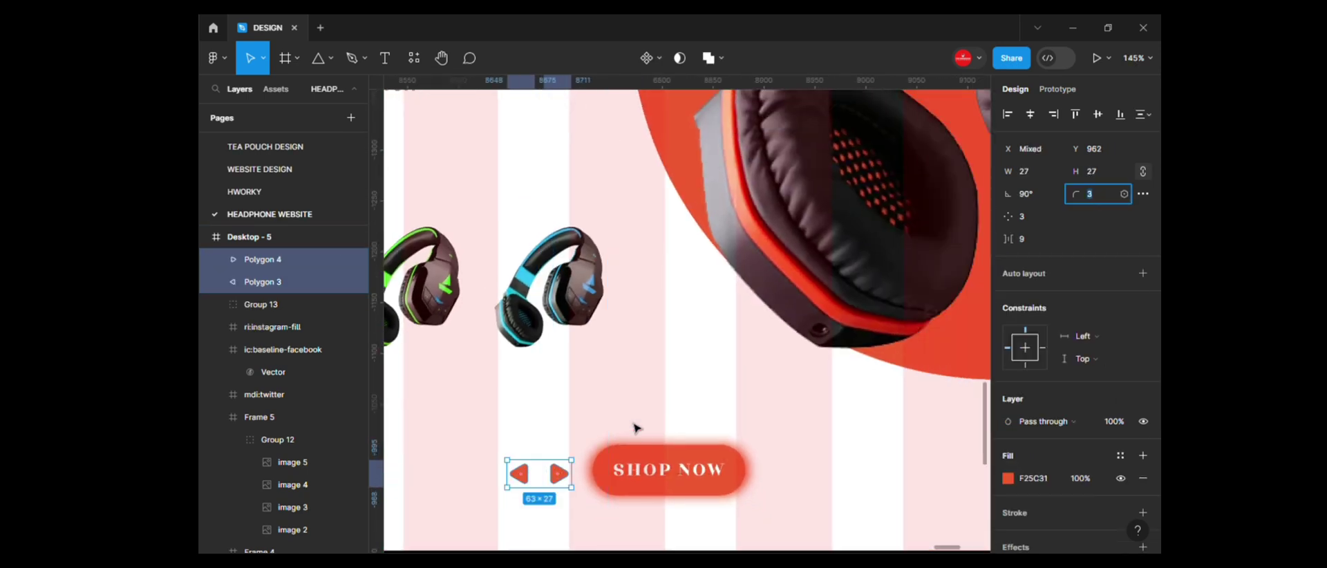
click(559, 473)
shift+click(261, 304)
click(1144, 114)
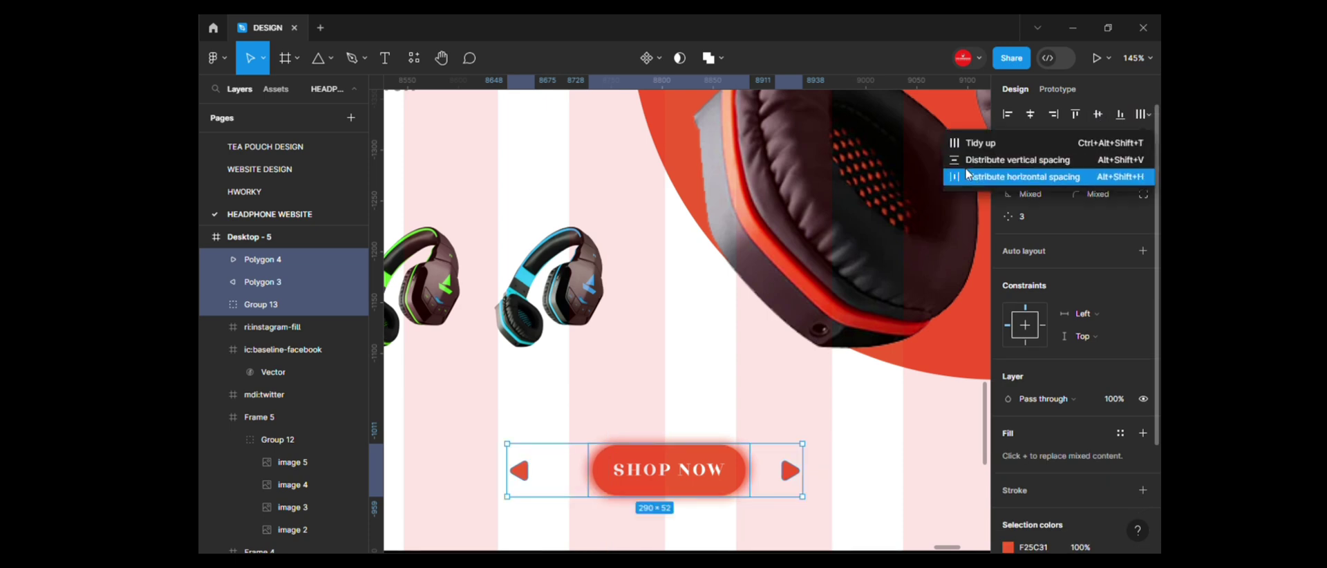
click(1064, 175)
drag(1008, 239, 989, 242)
scroll(815, 432, down, 3)
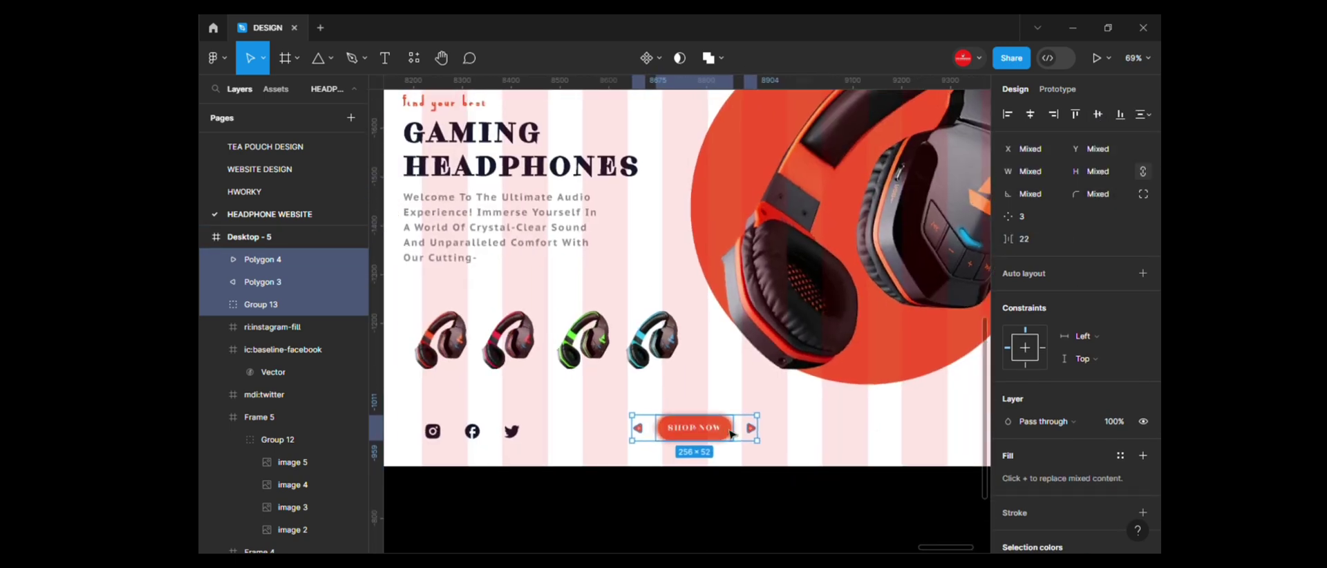
scroll(735, 443, down, 1)
Step: Group the arrows with the button, undo the grouping, and place a text box lower right
key(ctrl+g)
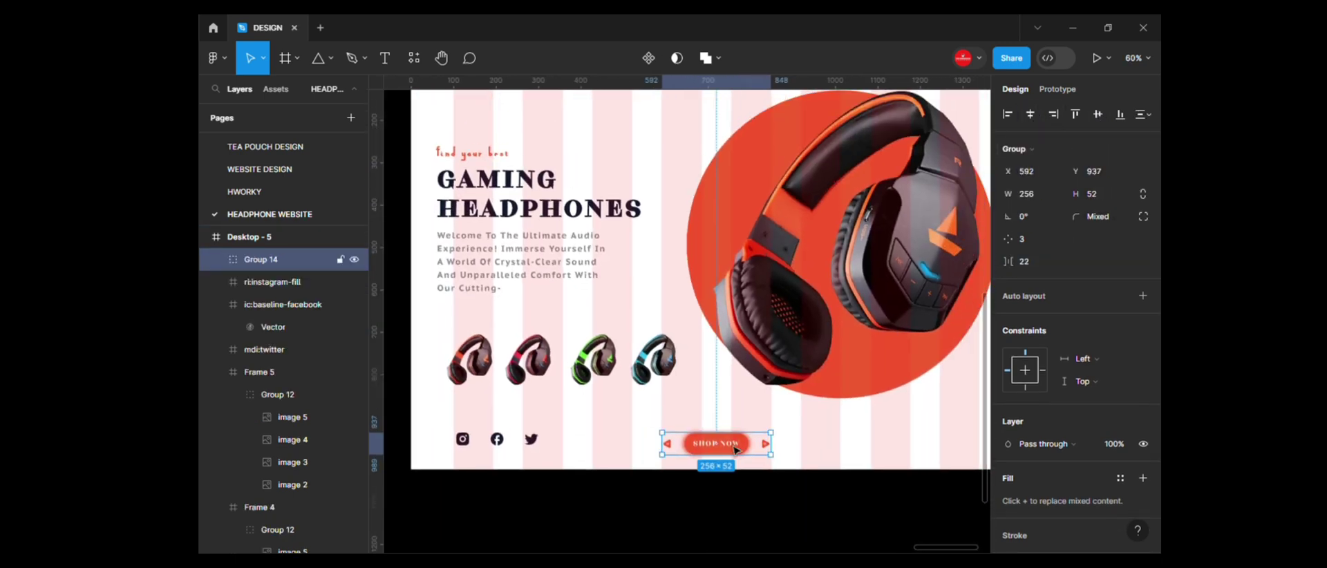
key(ctrl+z)
scroll(818, 418, up, 2)
scroll(726, 468, up, 1)
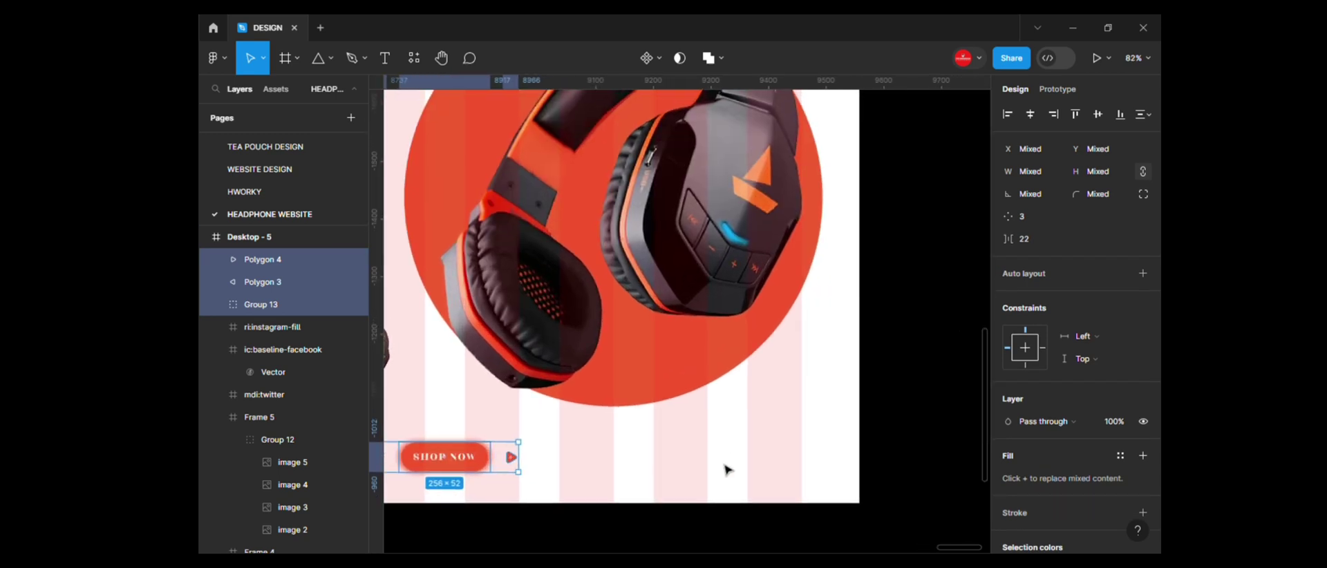
key(t)
click(750, 451)
text(rockerz 51)
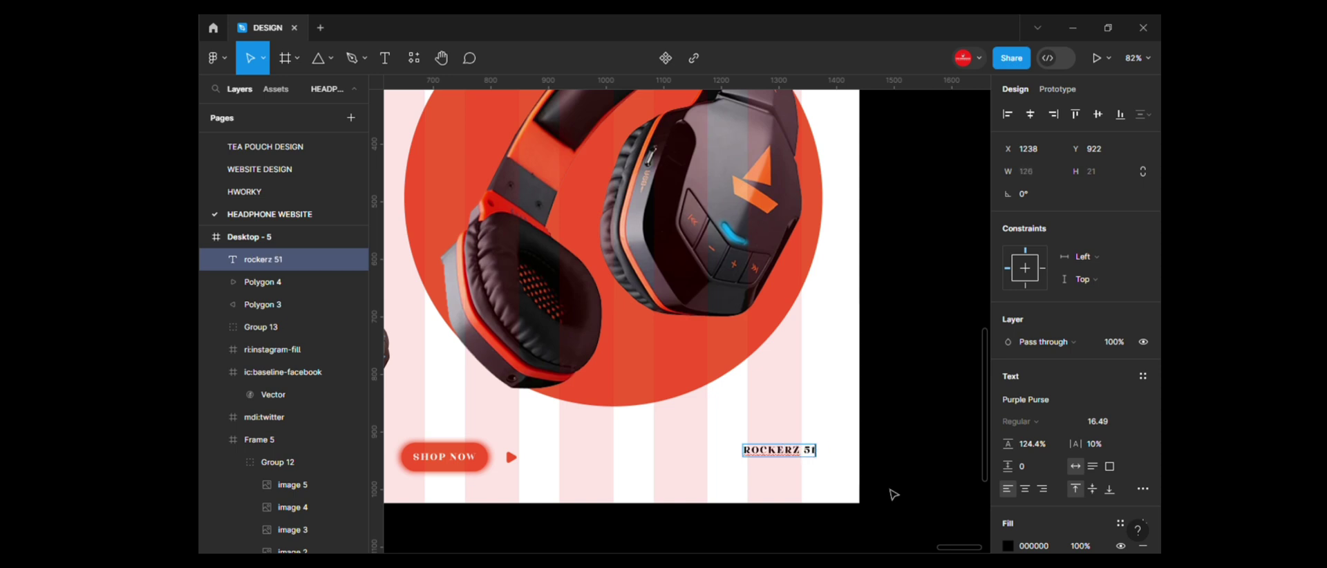
Step: Style the Rockerz 510 name in PT Sans Caption Bold with title case
text(0)
key(Escape)
scroll(894, 494, up, 2)
click(1051, 400)
click(888, 325)
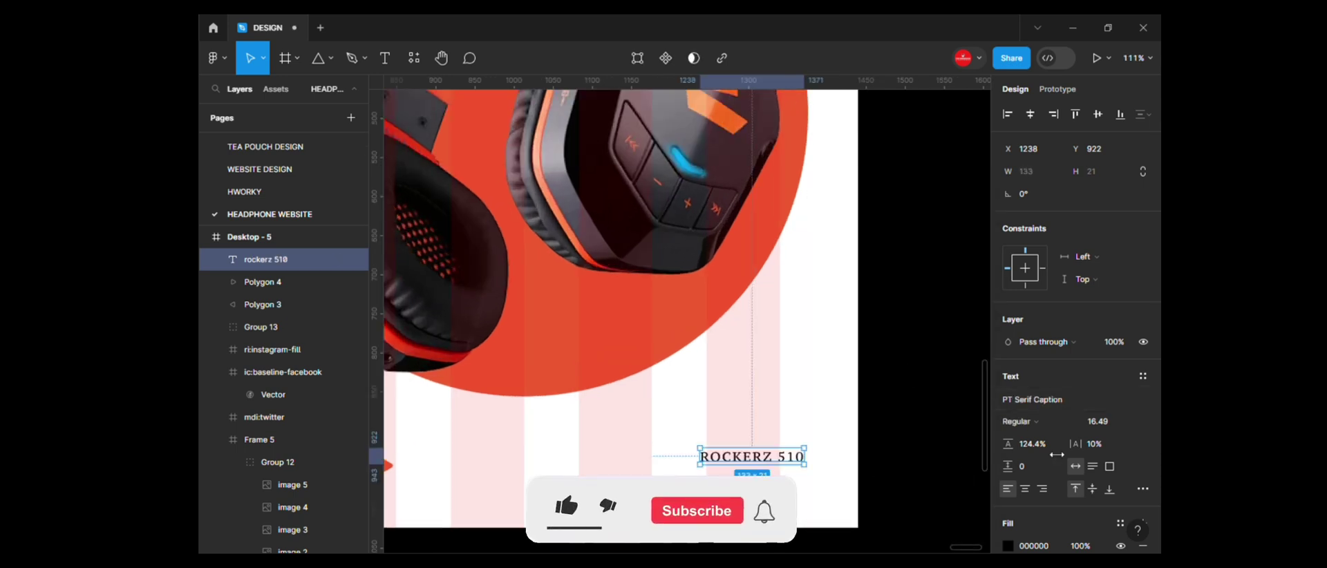
click(1032, 399)
click(888, 326)
click(1016, 421)
click(1023, 442)
click(1143, 489)
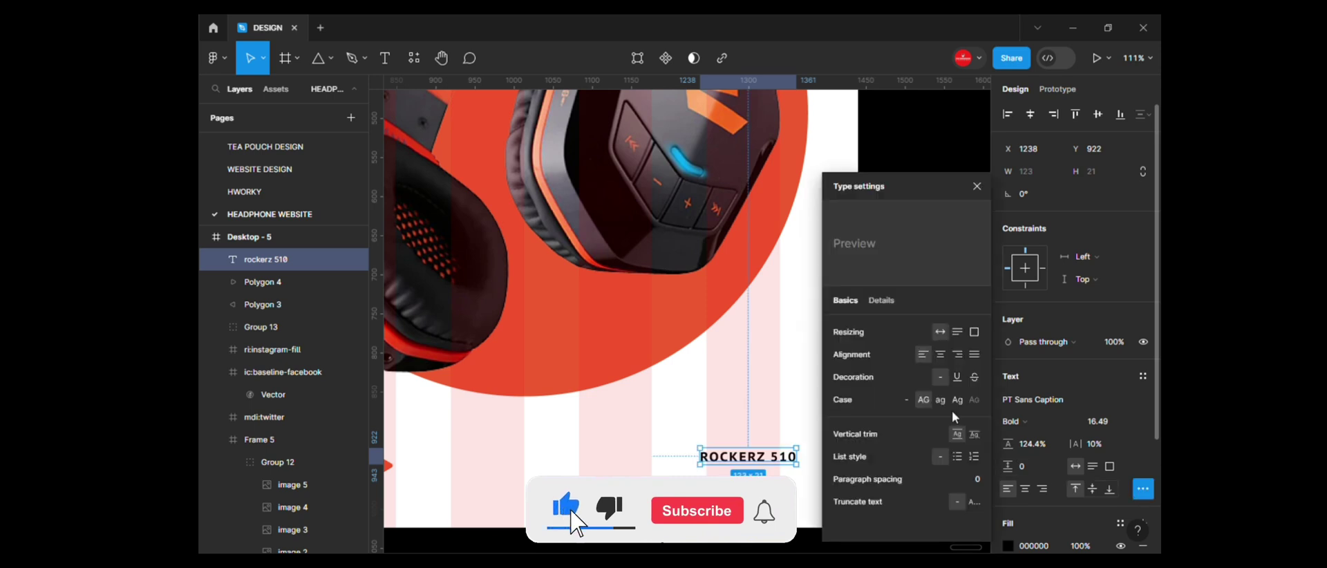
key(k)
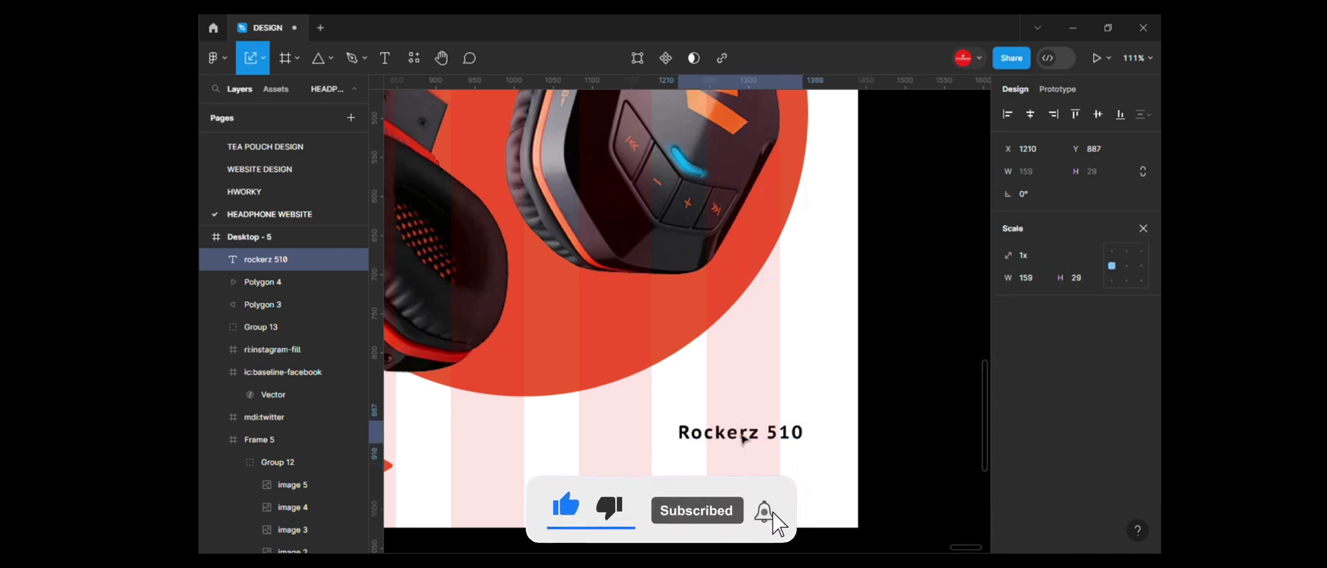
Step: Duplicate the name below it as a price line with Rs3999 struck through
key(v)
scroll(743, 438, up, 1)
drag(728, 441, 729, 462)
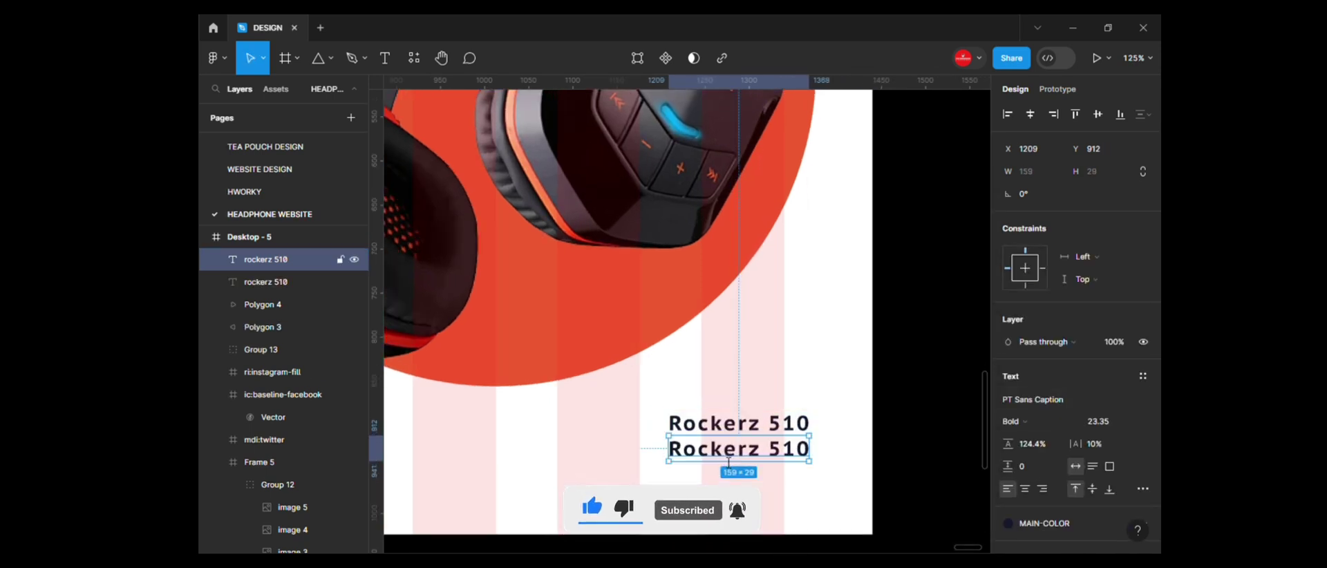
double_click(729, 461)
text(Rs 1599  Rs3999)
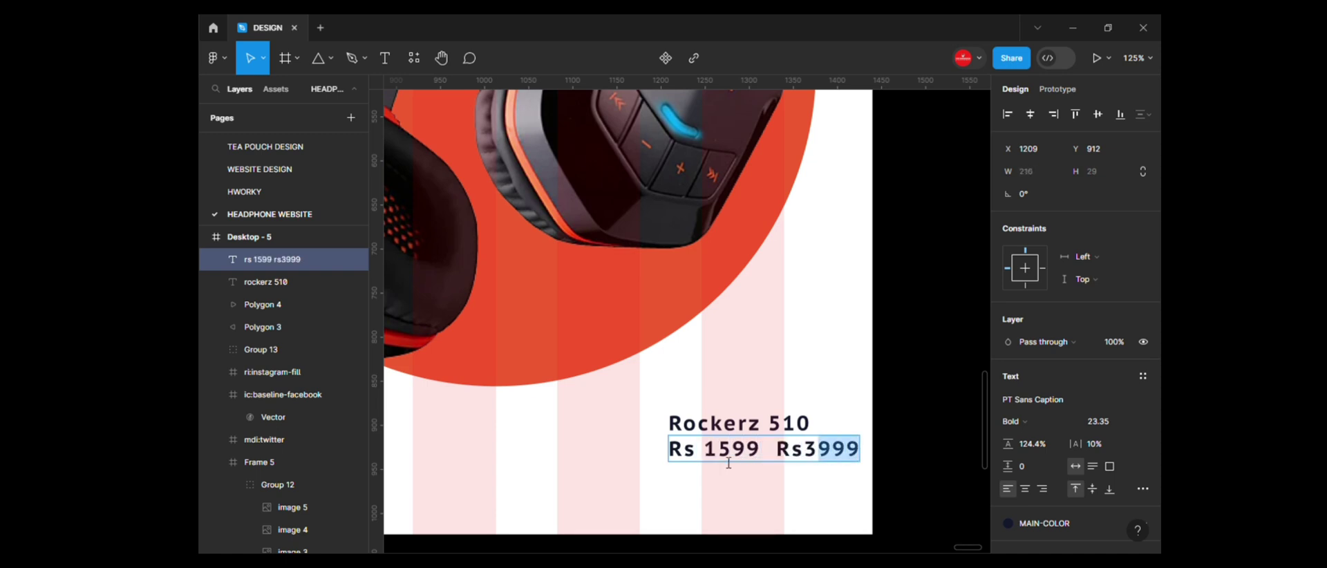
click(1143, 491)
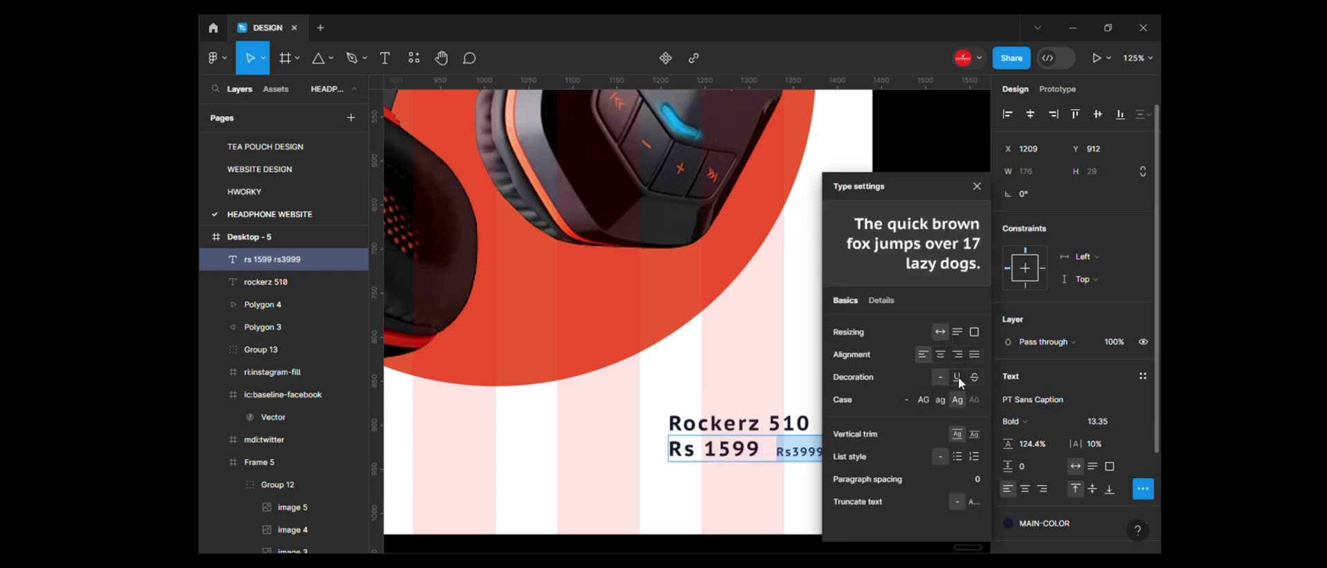
click(1122, 526)
click(881, 471)
Step: Colour the old Rs3999 price grey and shrink the price line under the name
click(1121, 526)
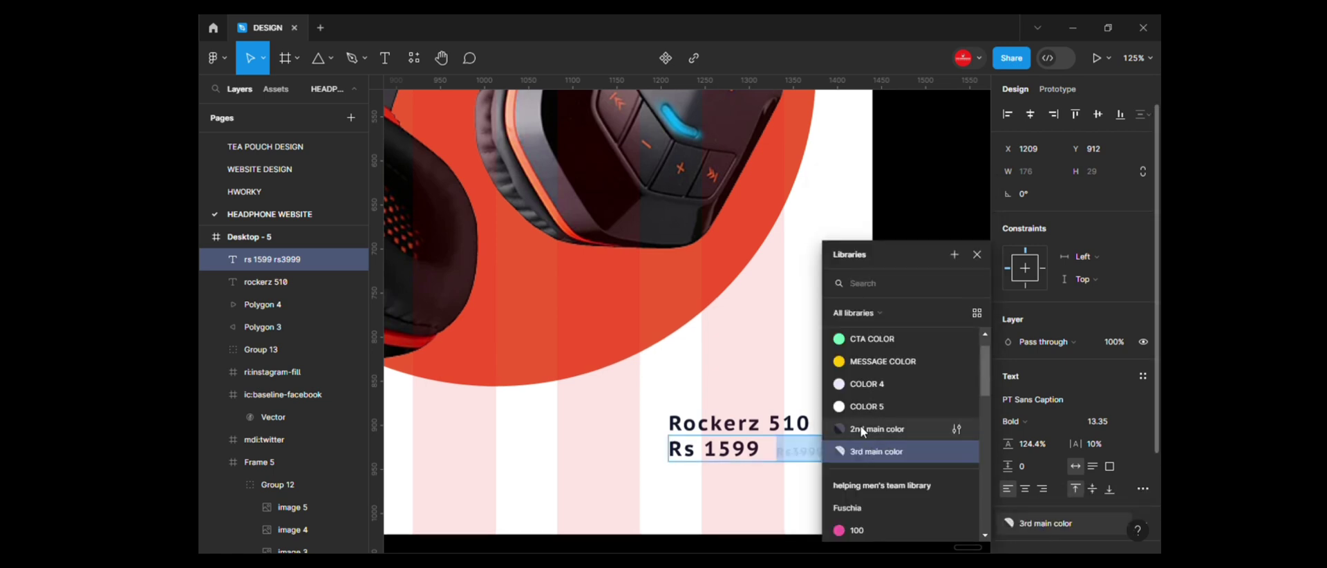
click(926, 429)
click(1030, 520)
click(885, 462)
triple_click(782, 454)
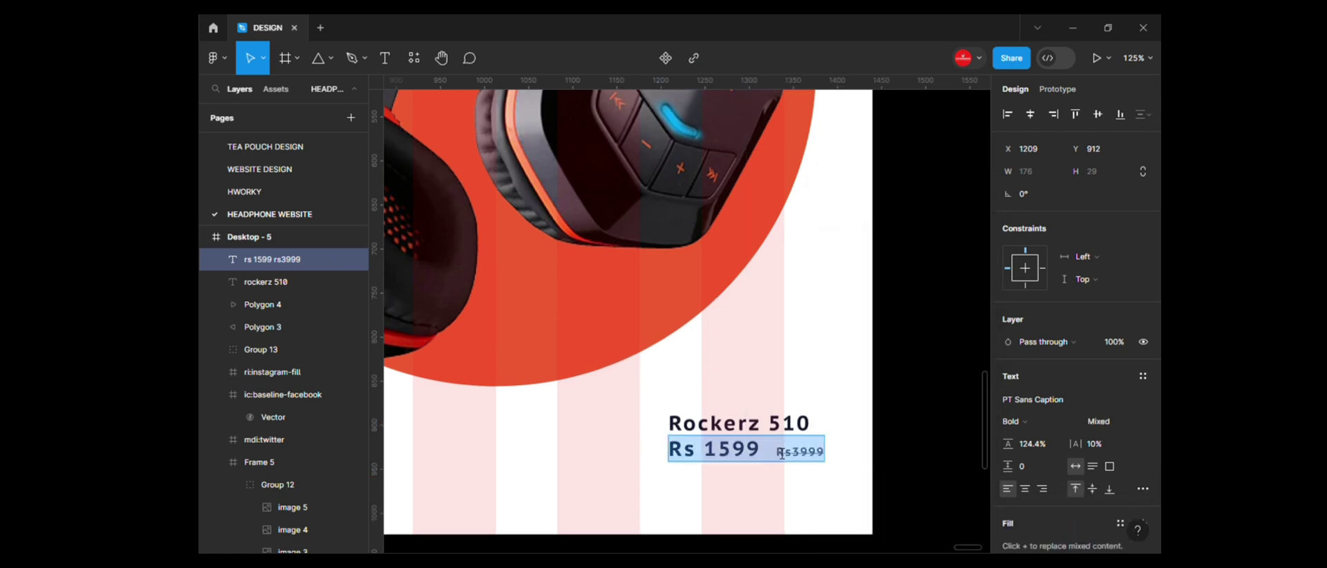
key(k)
drag(806, 452, 786, 457)
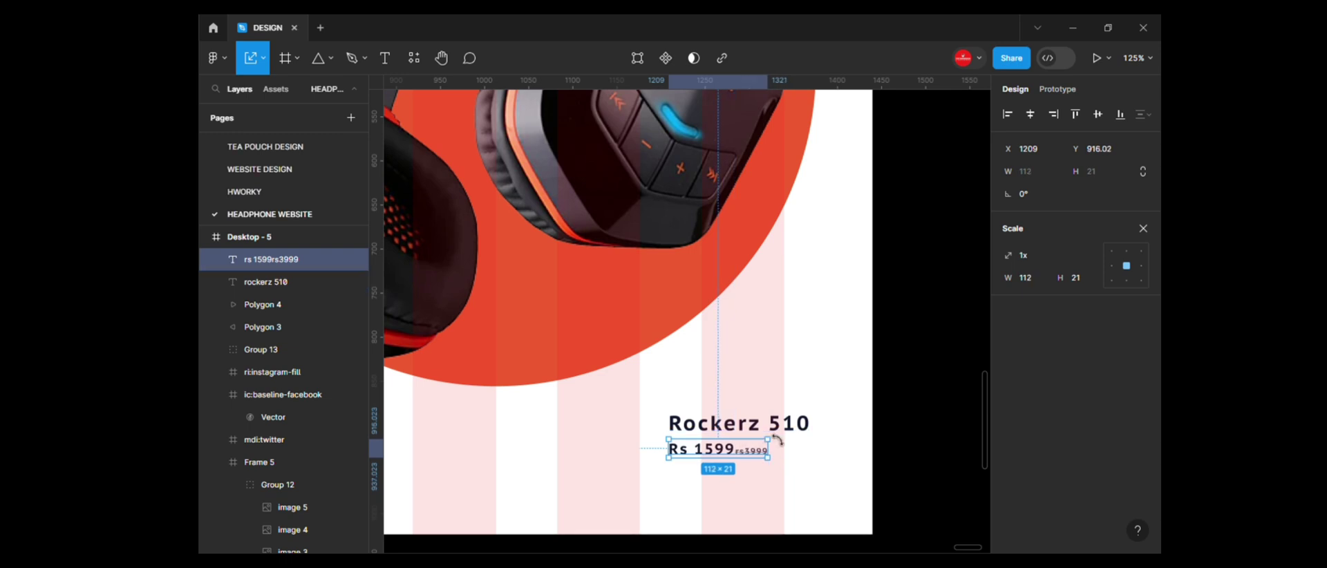
Step: Draw a small circle below the price and duplicate it into a row of four
click(977, 379)
ctrl+scroll(978, 378, down, 2)
key(o)
mouse_move(716, 430)
mouse_down()
mouse_move(723, 457)
mouse_move(735, 450)
mouse_up()
ctrl+scroll(733, 448, down, 5)
ctrl+scroll(733, 448, up, 4)
key(ctrl+z)
key(o)
key(ctrl+alt+v)
key(ctrl+d)
key(ctrl+d)
Step: Eyedrop green and cyan from the headphones into the third and fourth circles
ctrl+scroll(695, 482, down, 4)
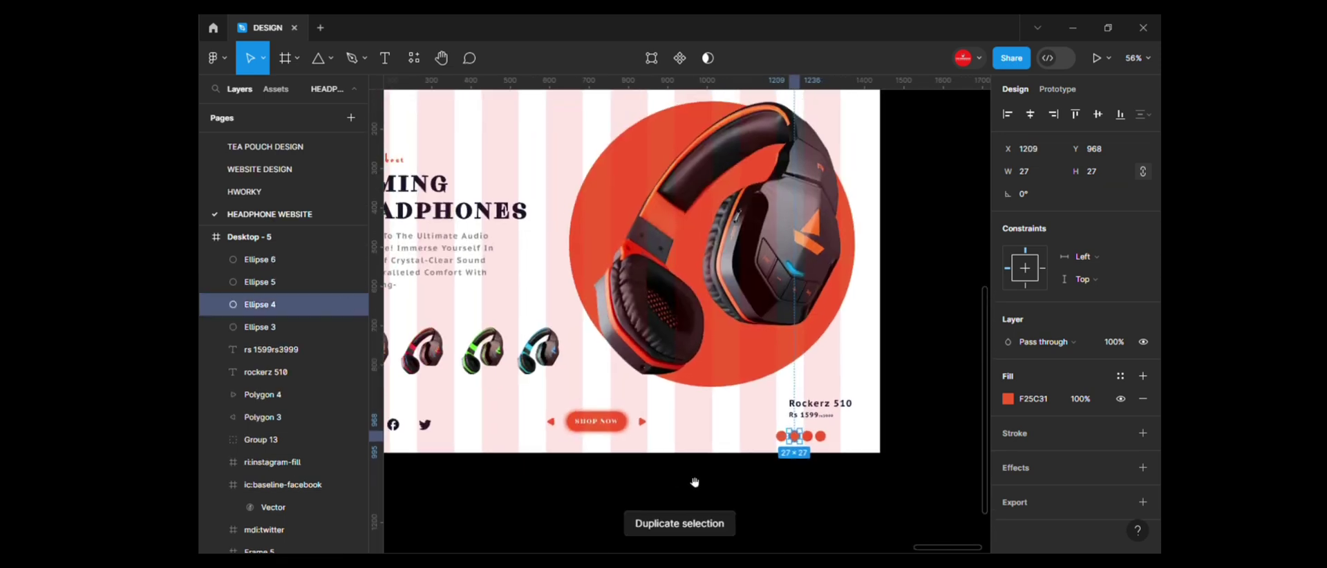
drag(694, 481, 749, 484)
key(i)
click(865, 438)
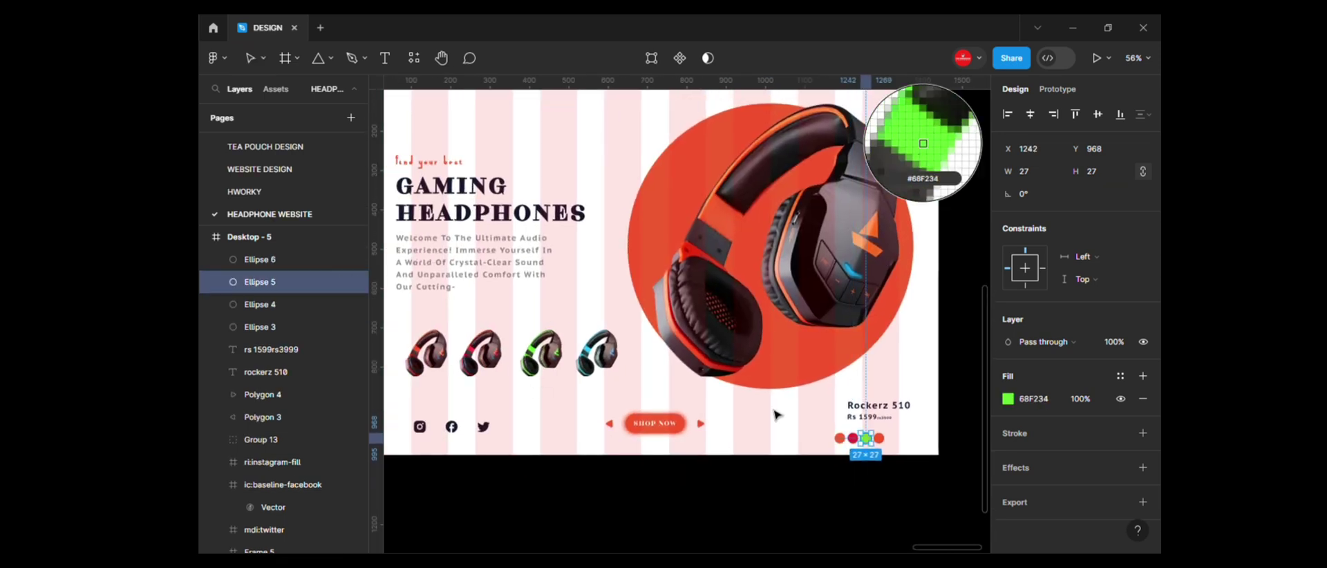
click(879, 438)
key(i)
click(852, 272)
Step: Scale the four coloured circles down slightly with proportional scaling
ctrl+scroll(732, 509, down, 2)
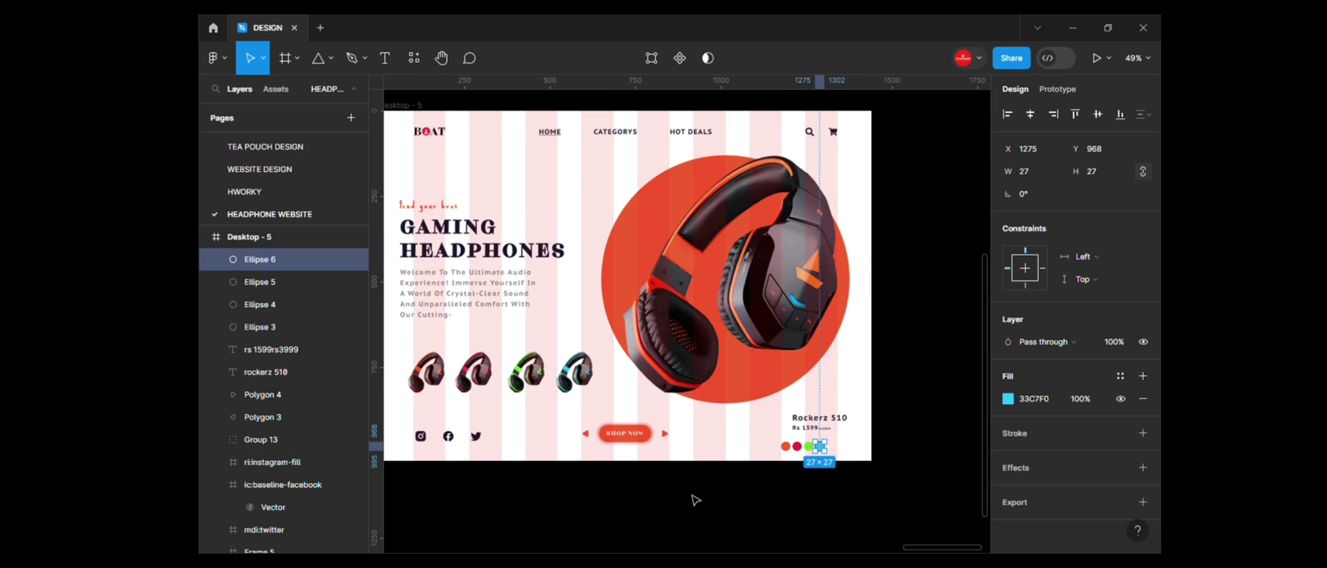
ctrl+scroll(829, 481, up, 5)
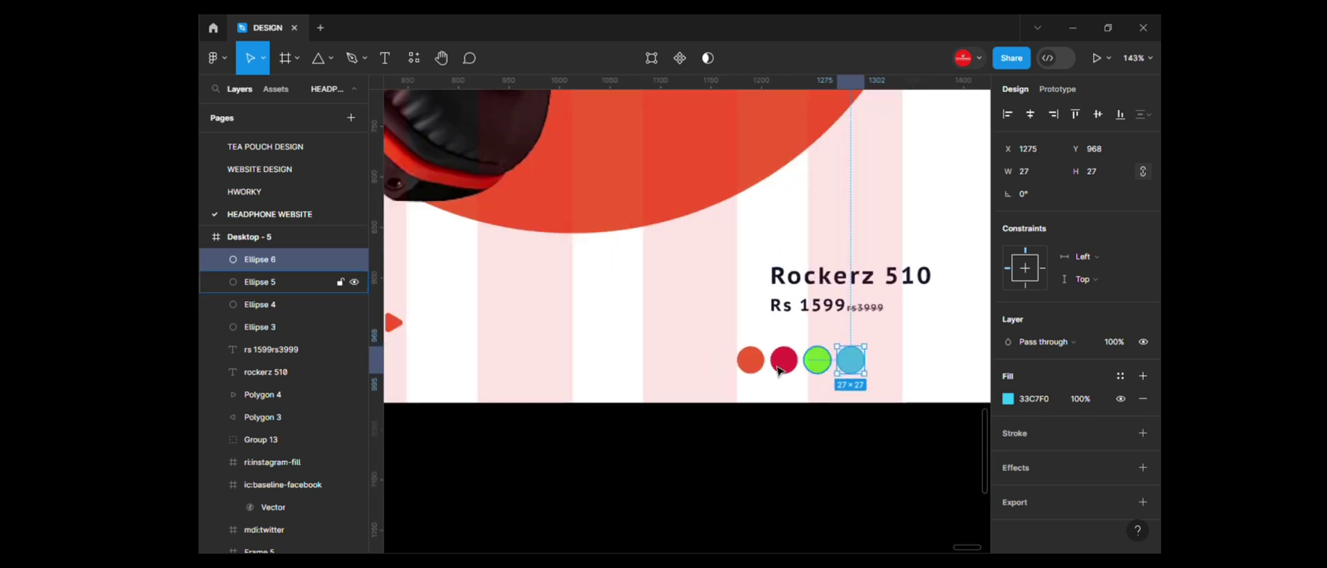
drag(872, 378, 743, 349)
key(k)
drag(825, 374, 812, 373)
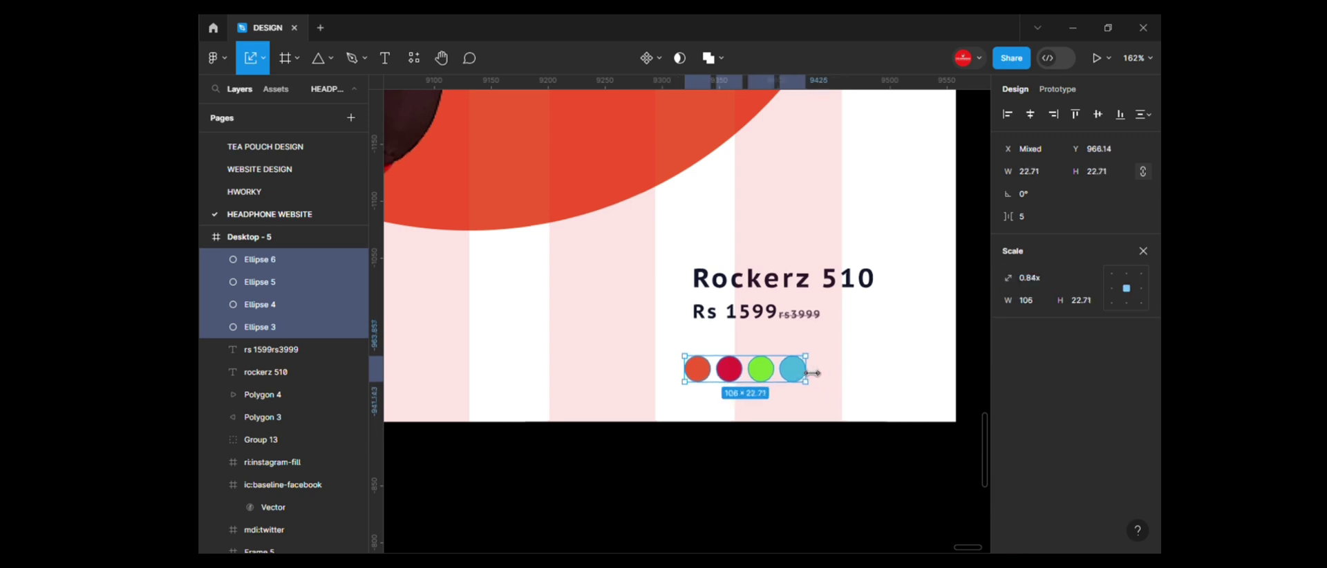
shift+click(709, 279)
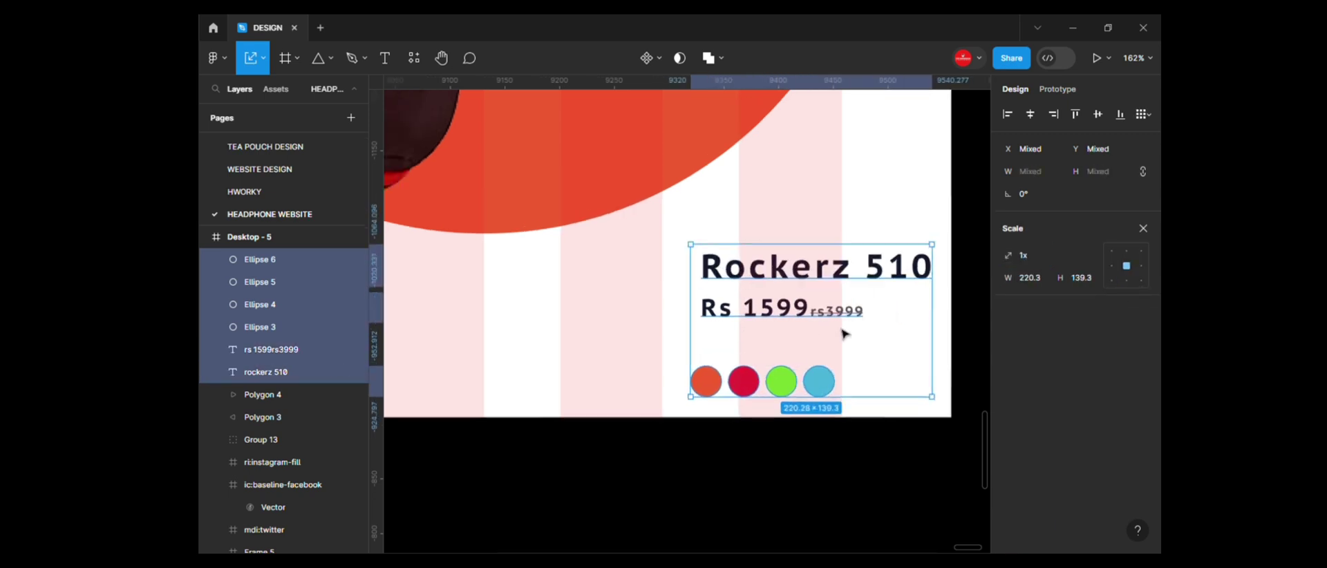
ctrl+scroll(844, 334, down, 3)
drag(646, 338, 726, 360)
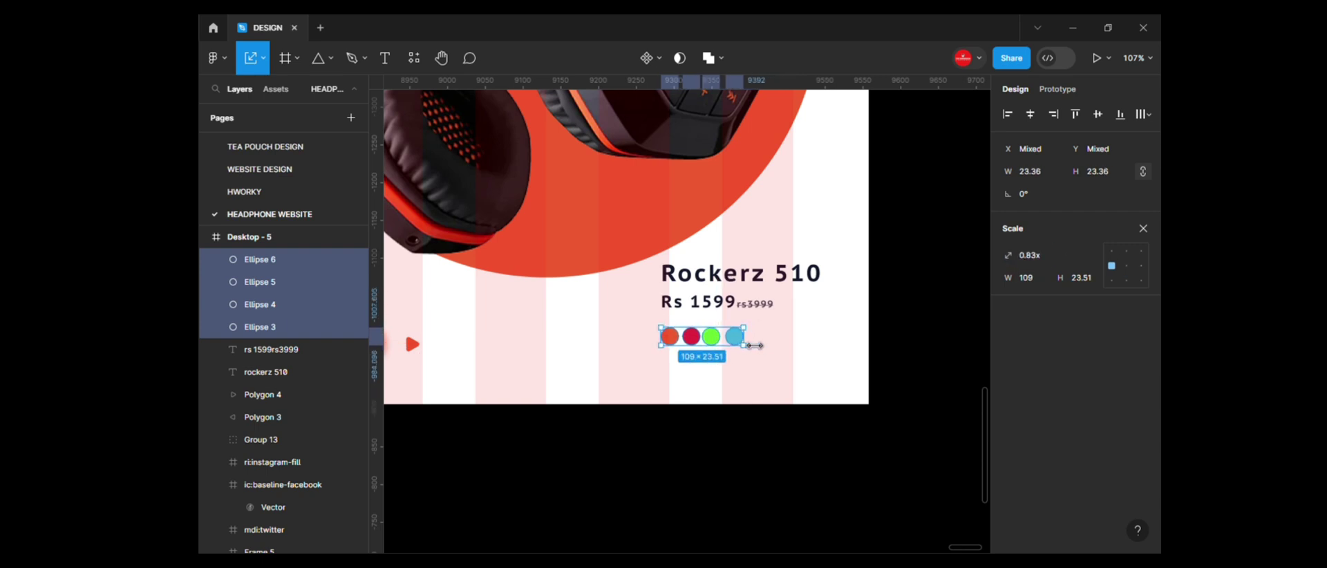
Step: Distribute the circles evenly with a set horizontal gap
click(1144, 228)
click(1144, 114)
click(1078, 175)
scroll(1076, 505, down, 2)
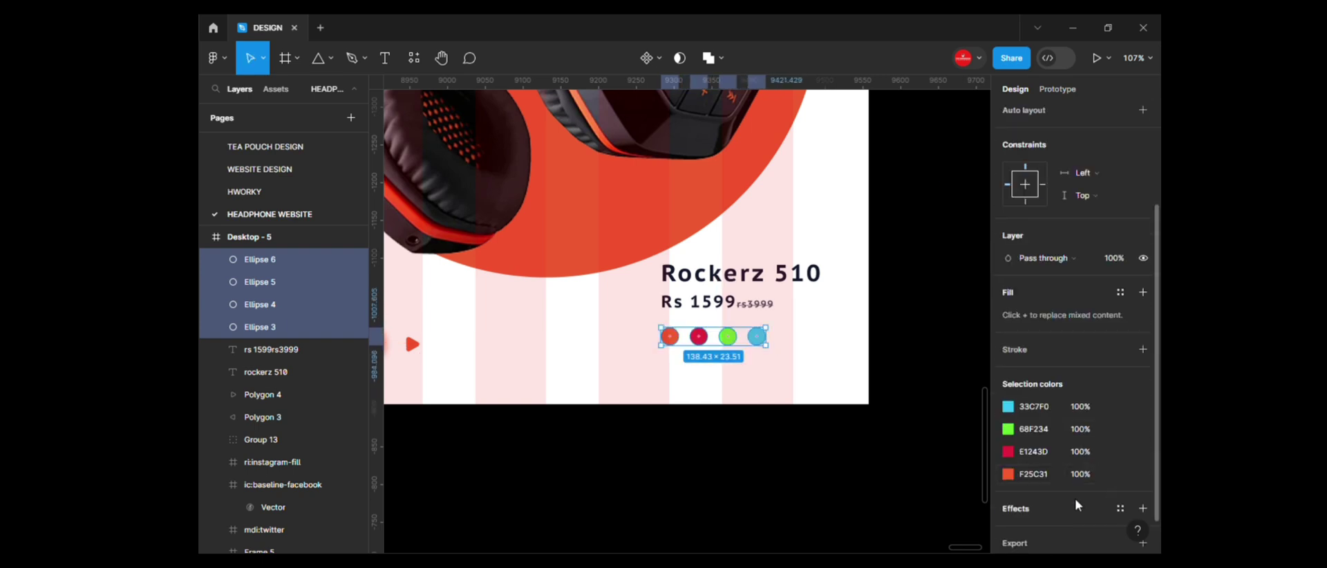
Step: Add a drop shadow and thin outline to the circles, then group them
click(1142, 508)
scroll(1127, 456, down, 1)
click(1007, 466)
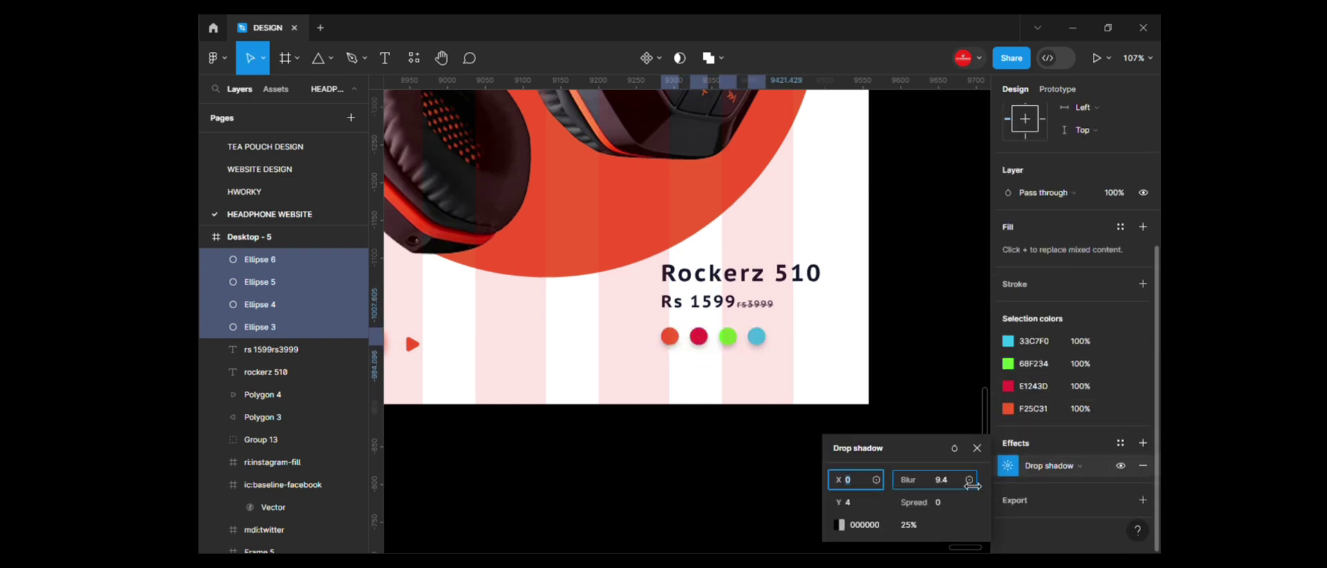
click(1143, 284)
scroll(878, 359, down, 3)
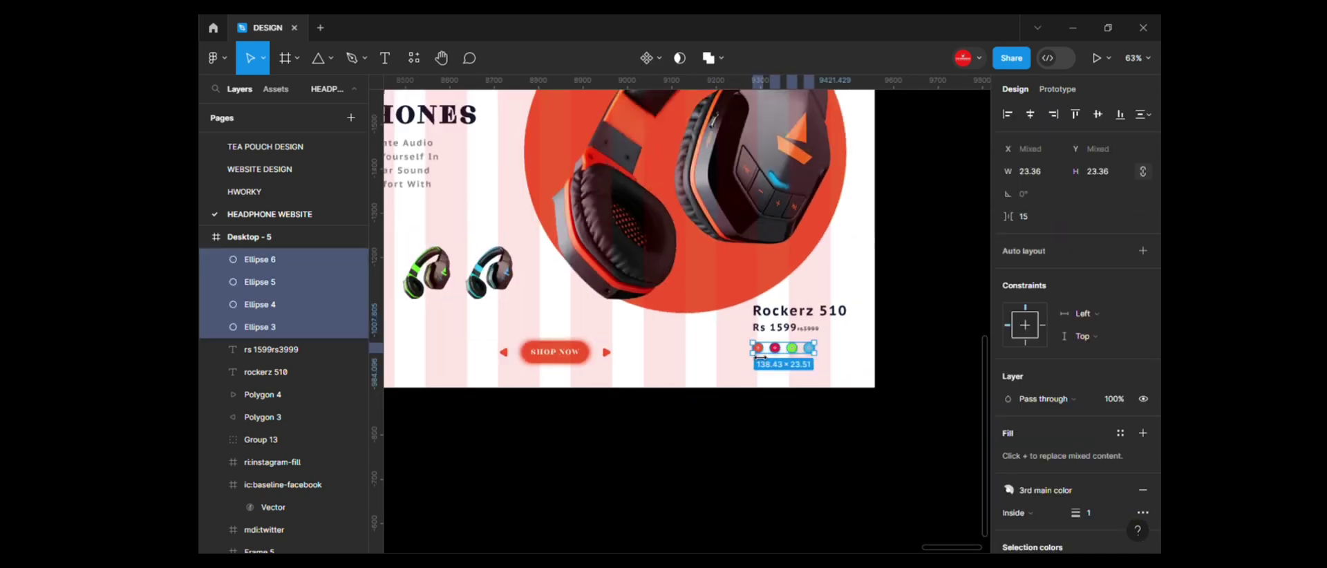
key(ctrl+g)
scroll(684, 475, down, 3)
scroll(795, 477, down, 2)
Step: Enlarge the 'find your best' tagline with proportional scaling
click(796, 476)
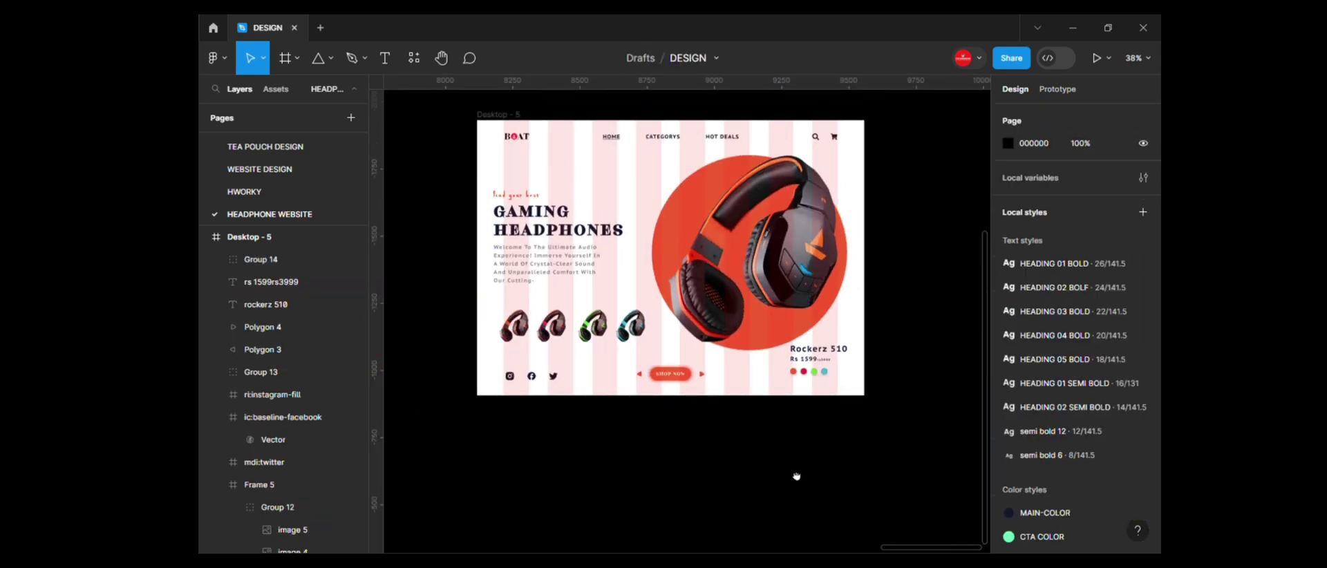
drag(796, 476, 739, 514)
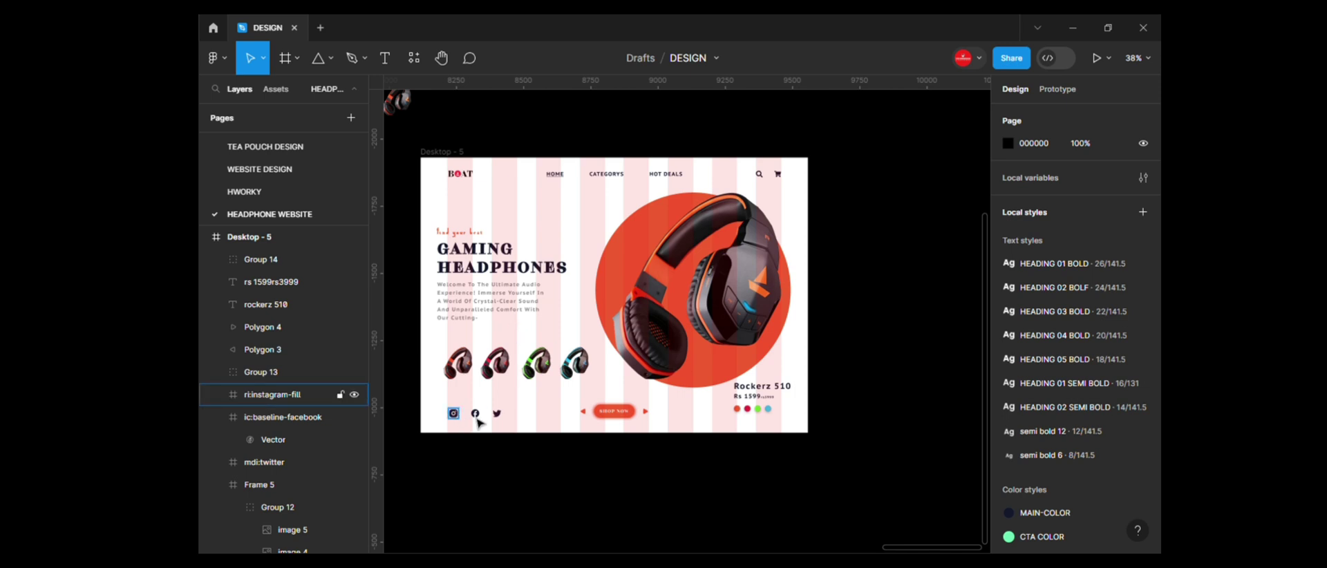
drag(479, 423, 442, 408)
scroll(692, 311, down, 1)
key(k)
click(467, 241)
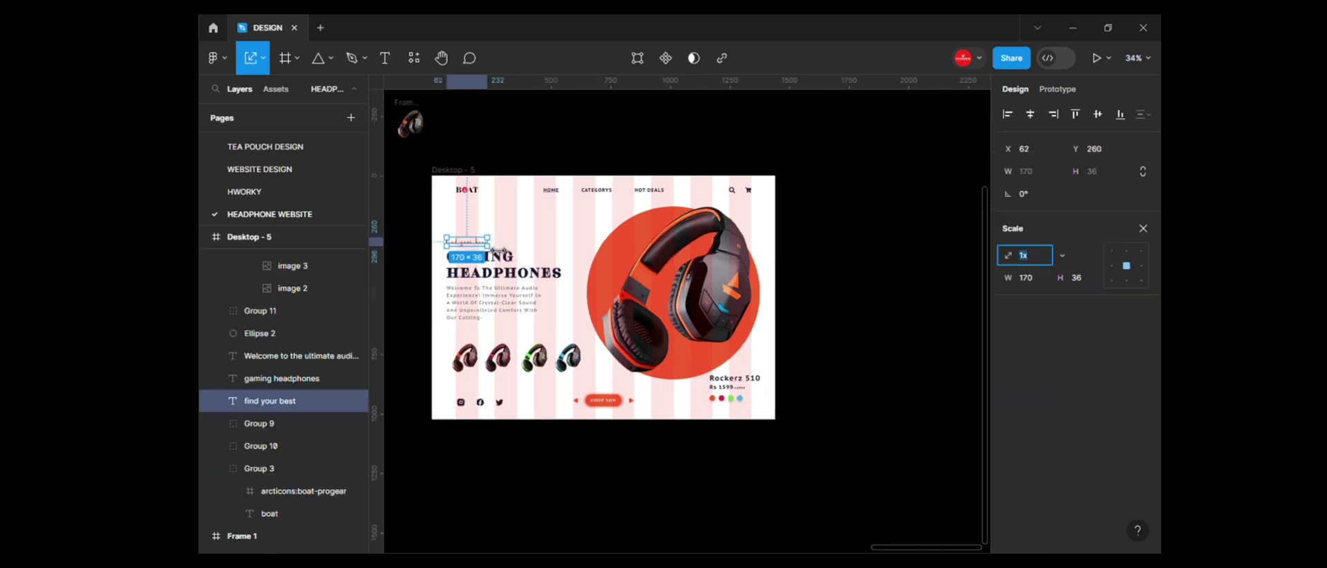
scroll(499, 254, up, 5)
drag(499, 253, 531, 256)
scroll(542, 273, down, 3)
Step: Select the heading, welcome paragraph and tagline to even their gaps to 31
click(573, 297)
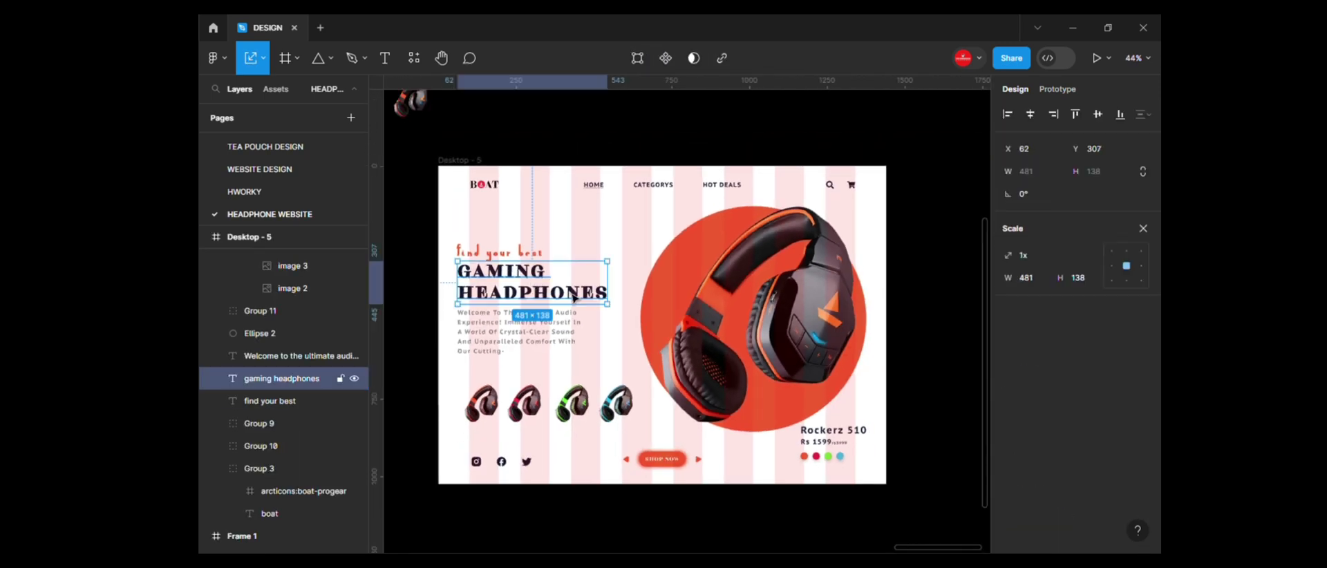
text(20)
click(519, 332)
scroll(512, 255, up, 1)
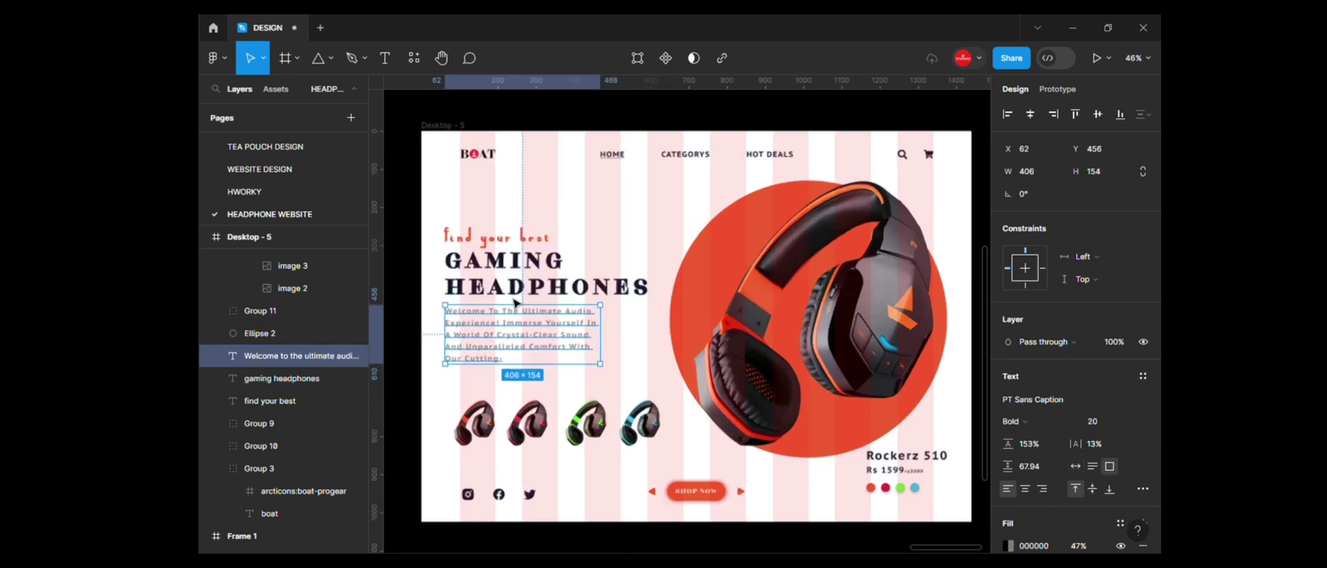
shift+click(559, 304)
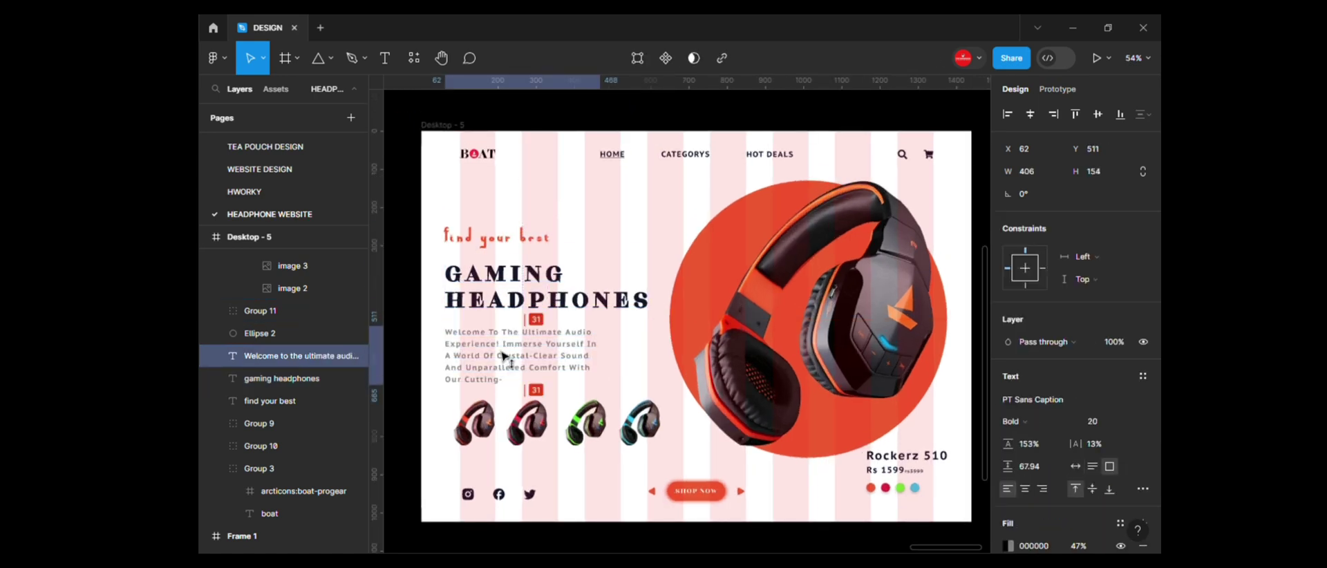
shift+click(497, 237)
scroll(567, 191, down, 3)
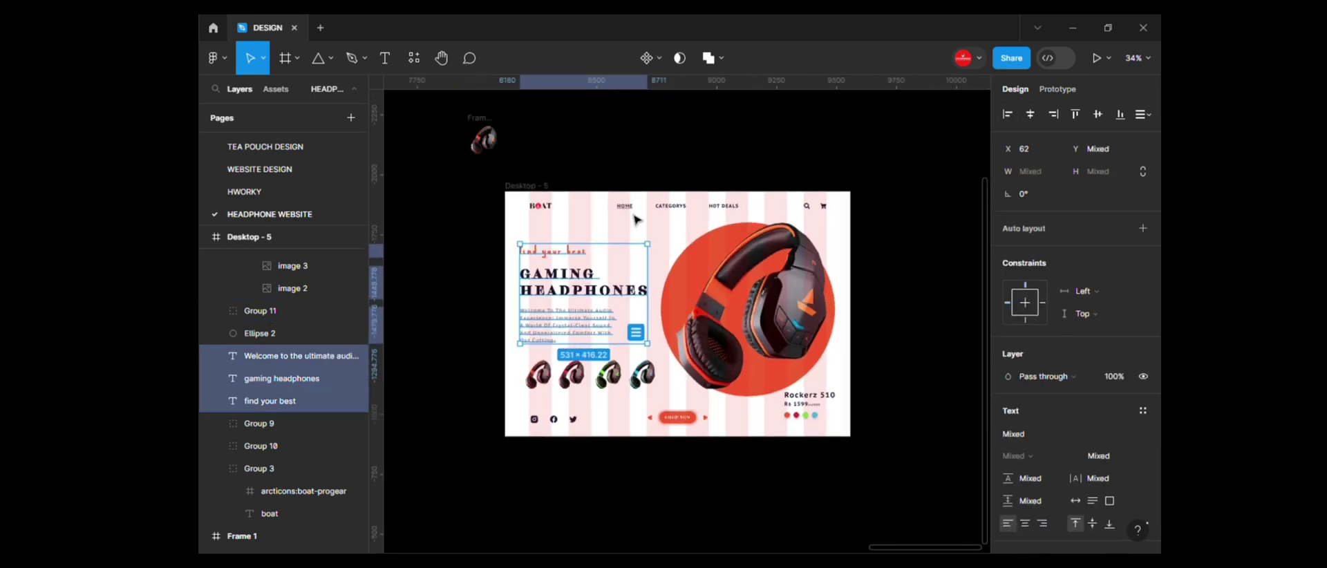
Step: Duplicate the Desktop - 5 landing page into a new frame
key(Escape)
key(ctrl+d)
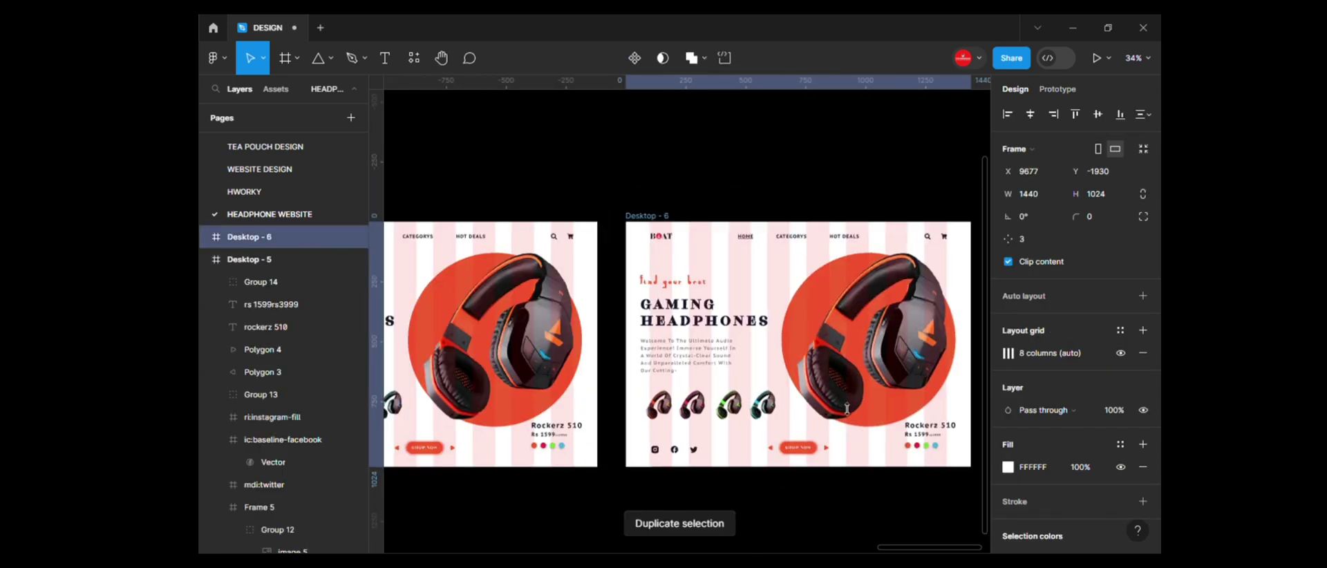
scroll(870, 371, down, 2)
scroll(638, 438, up, 3)
scroll(657, 406, up, 3)
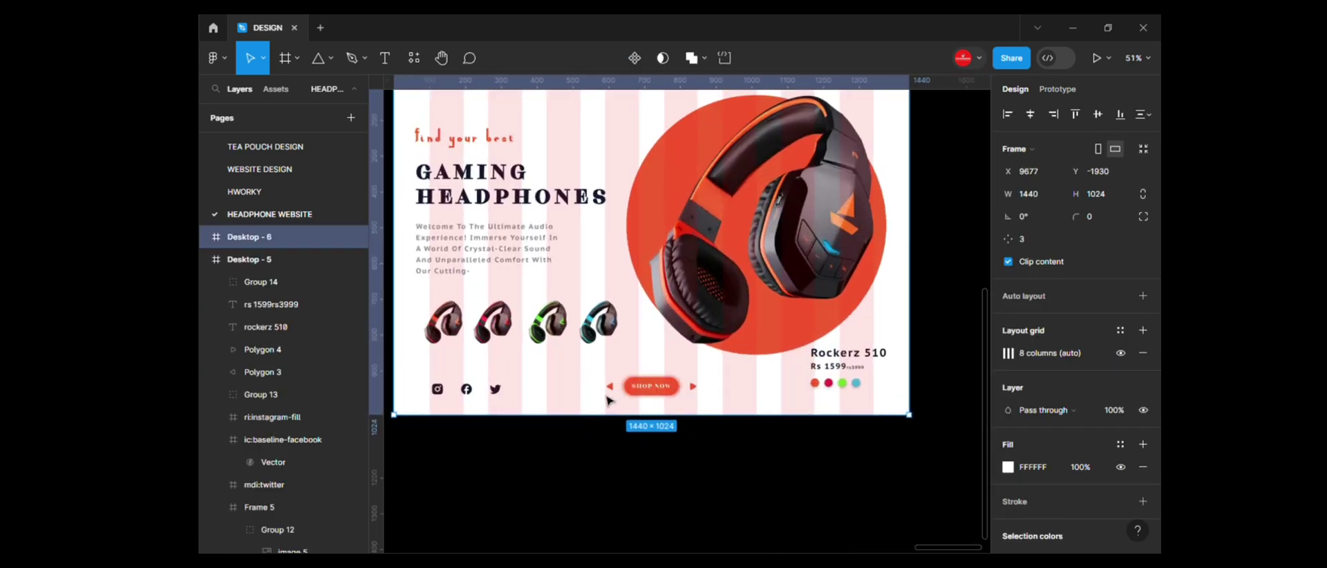
Step: Edit the shared orange-red colour of both arrows and the SHOP NOW button
click(610, 386)
shift+click(651, 386)
shift+click(693, 385)
click(1009, 408)
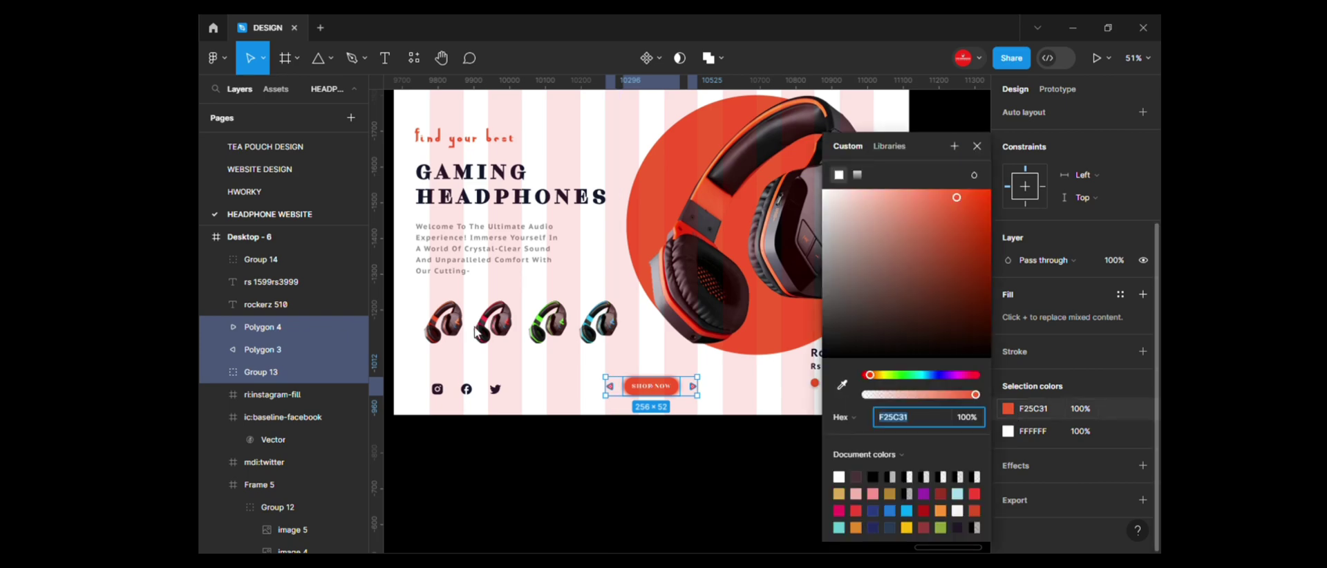
Step: Rotate the hero headphone group 90° so the headphone turns red
click(815, 382)
scroll(761, 428, up, 2)
scroll(760, 428, up, 3)
scroll(761, 428, up, 2)
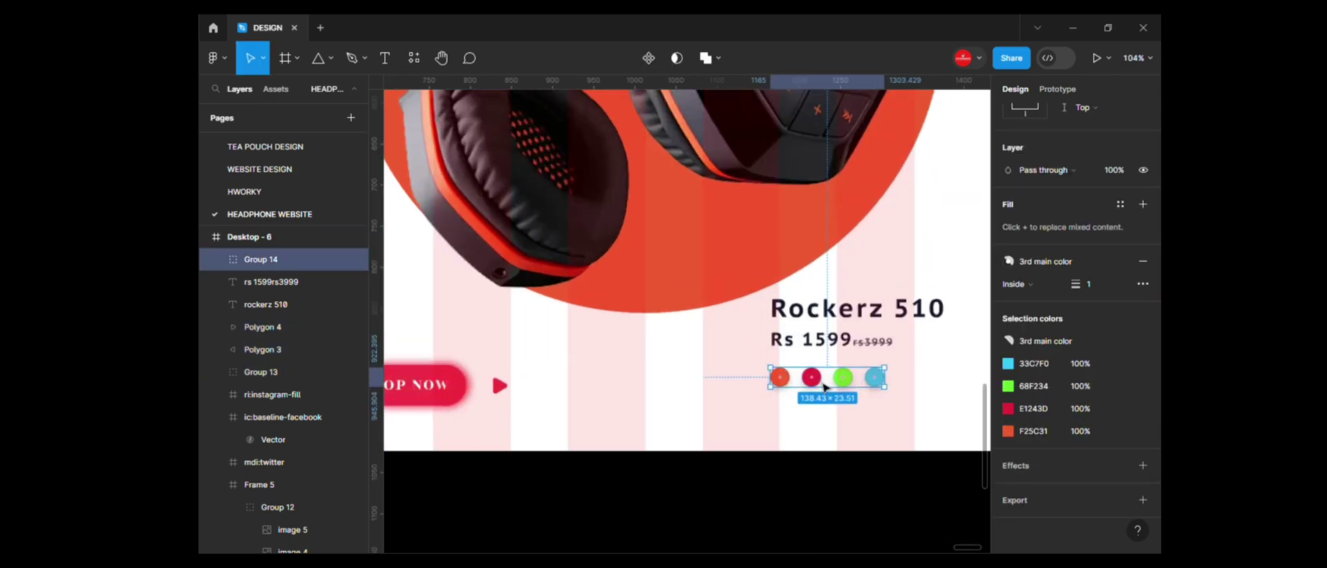
scroll(758, 429, up, 2)
scroll(753, 421, down, 5)
click(800, 376)
scroll(504, 333, down, 2)
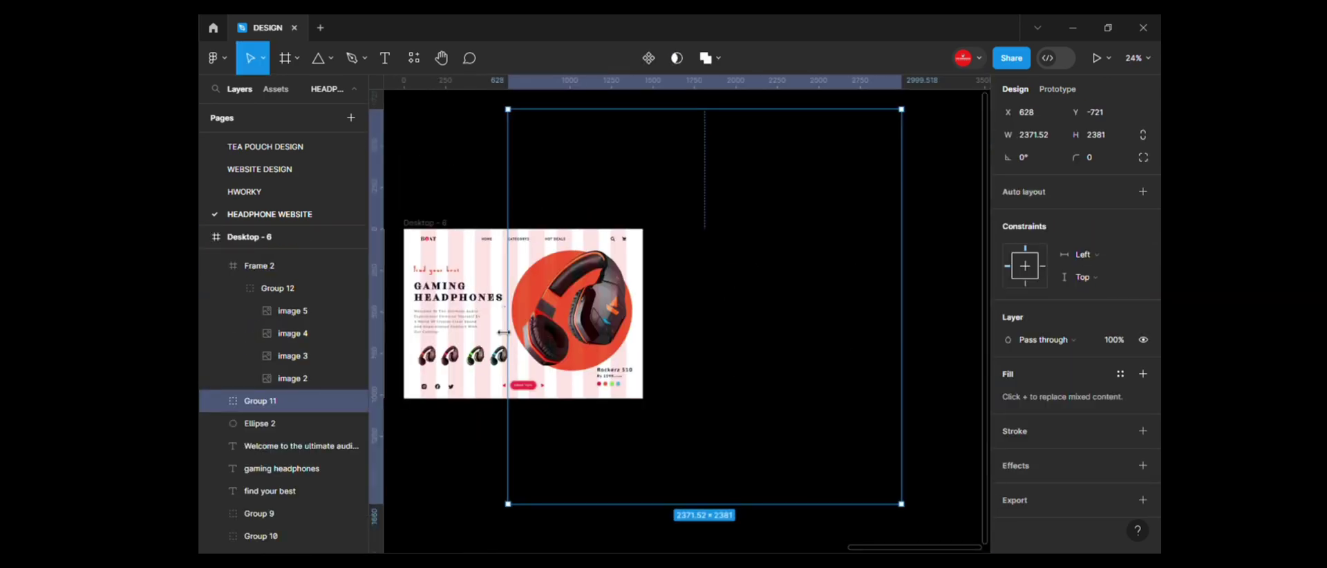
drag(513, 519, 852, 468)
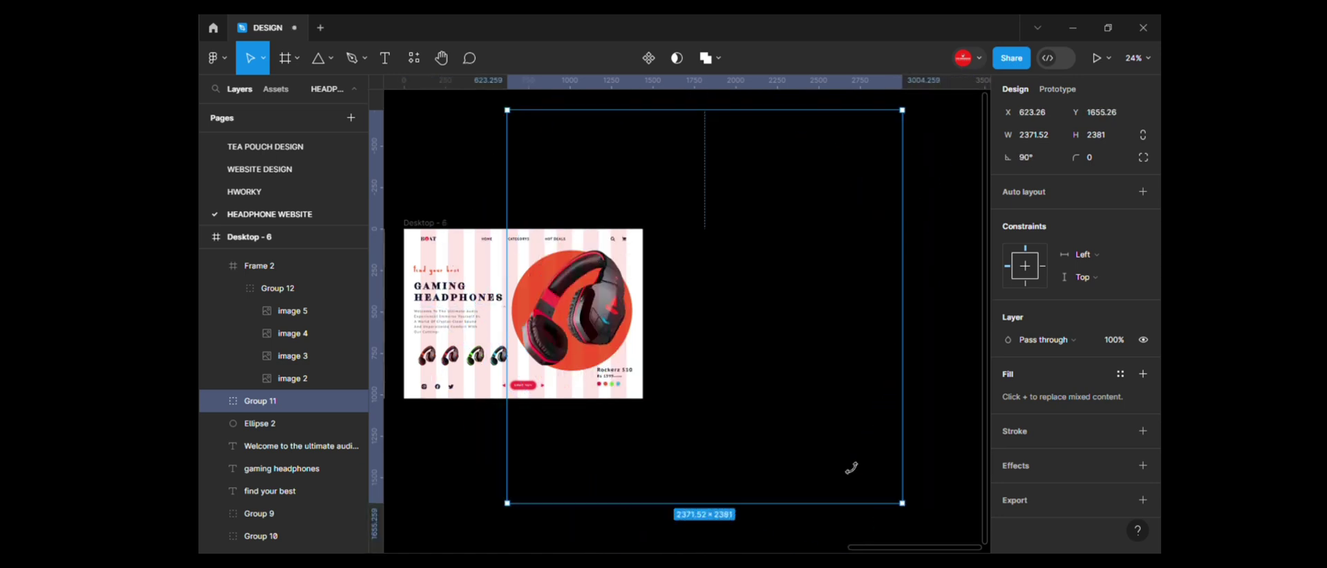
Step: Move the first thumbnail headphone right and space the thumbnails evenly
scroll(415, 363, up, 5)
scroll(414, 363, up, 3)
click(552, 311)
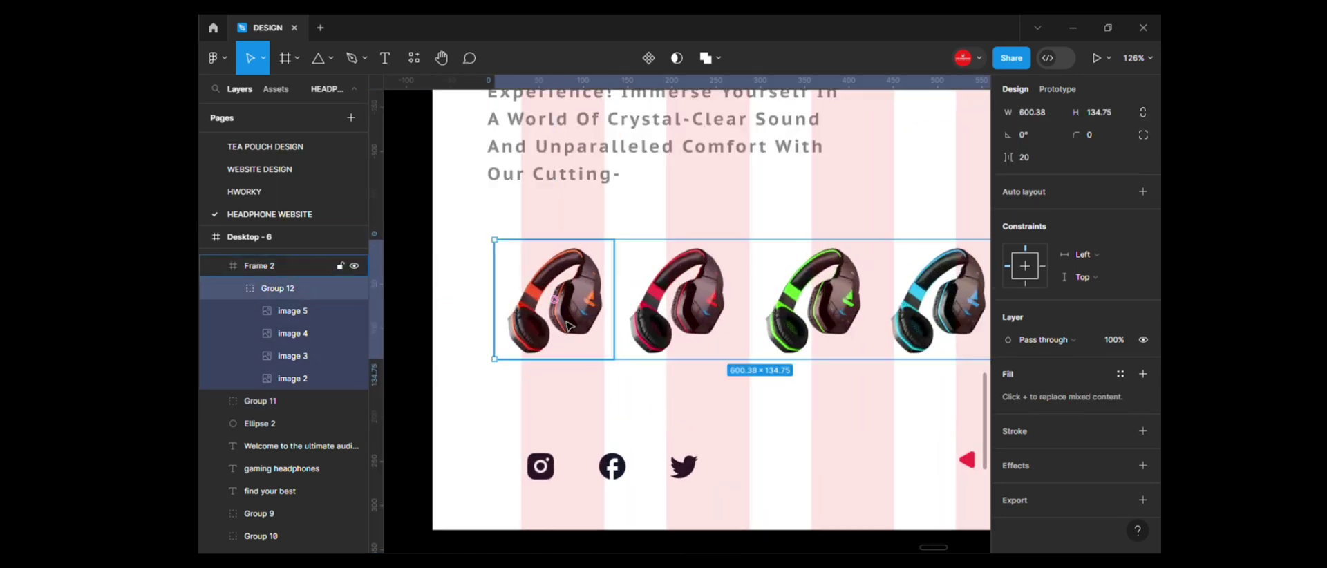
drag(527, 325, 568, 326)
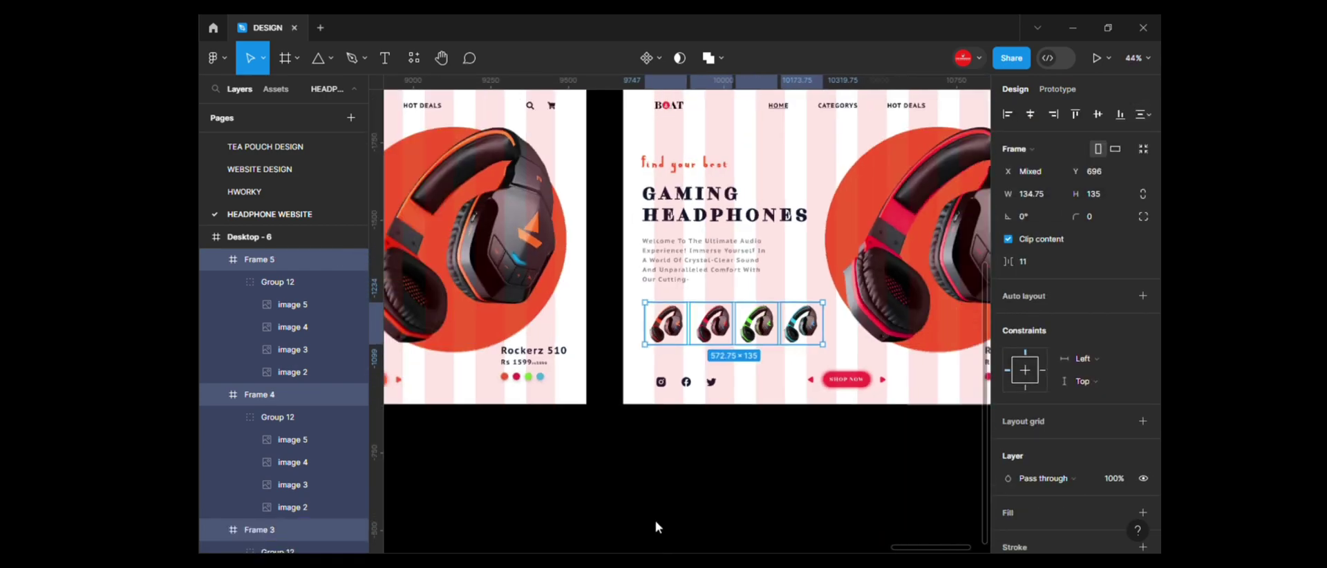
scroll(655, 521, down, 5)
click(587, 468)
scroll(515, 299, up, 2)
Step: Select the thumbnail headphones, then clear and select the 'find your best' tagline
click(515, 298)
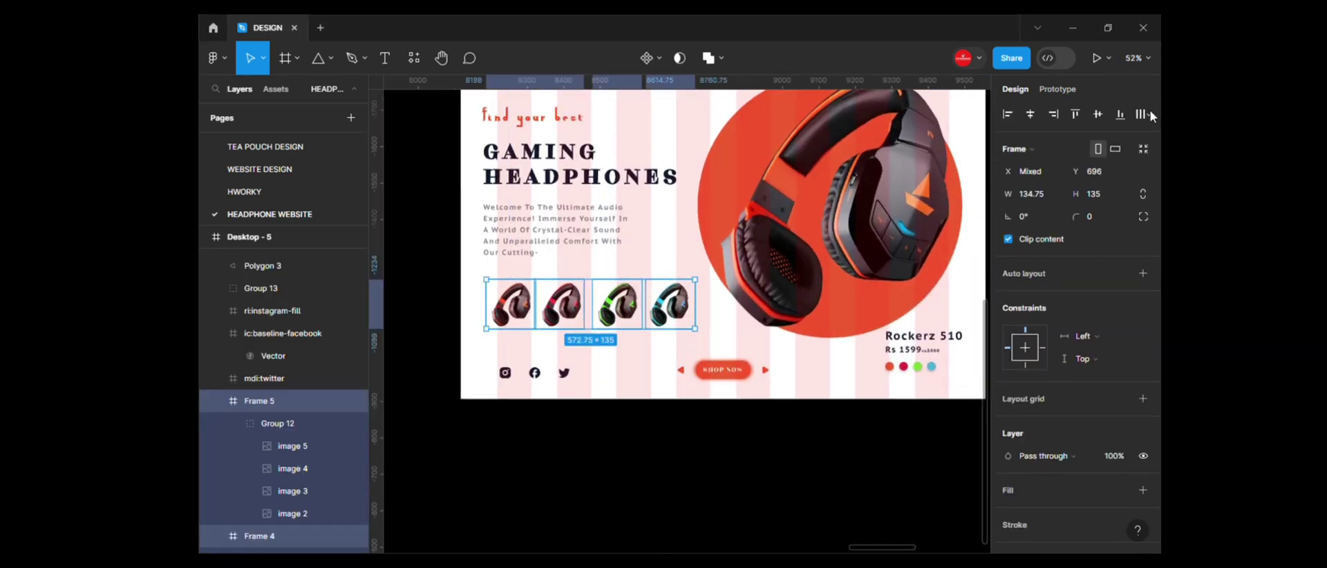
scroll(688, 444, right, 5)
scroll(536, 486, left, 2)
scroll(738, 346, up, 5)
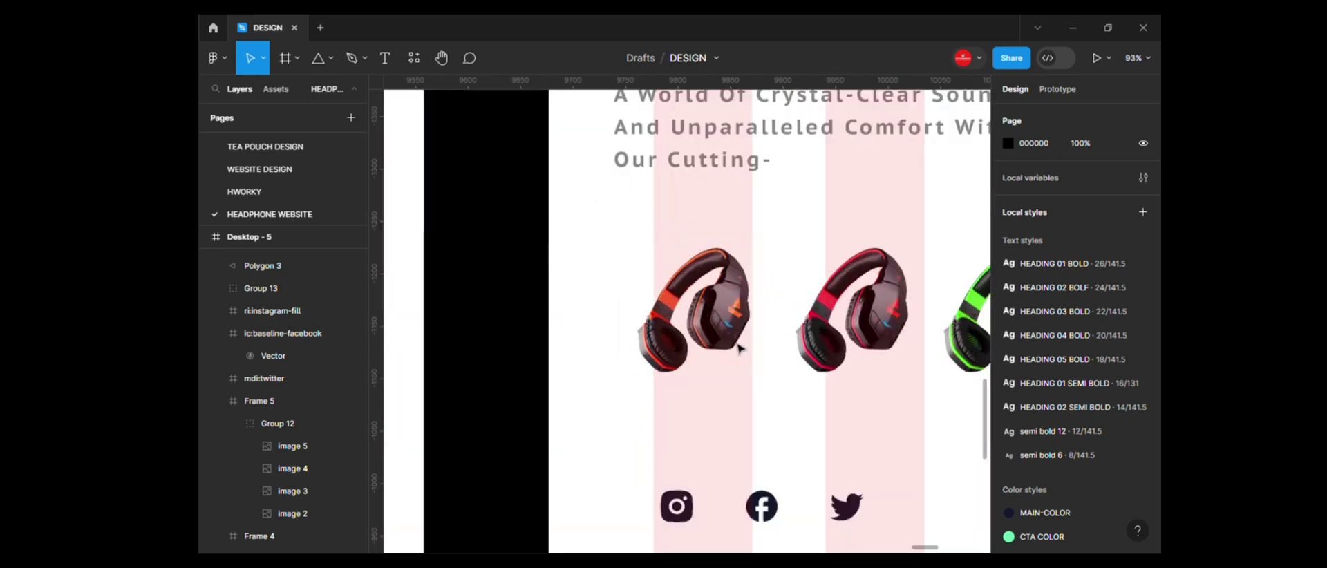
click(581, 337)
shift+click(691, 315)
scroll(642, 486, down, 5)
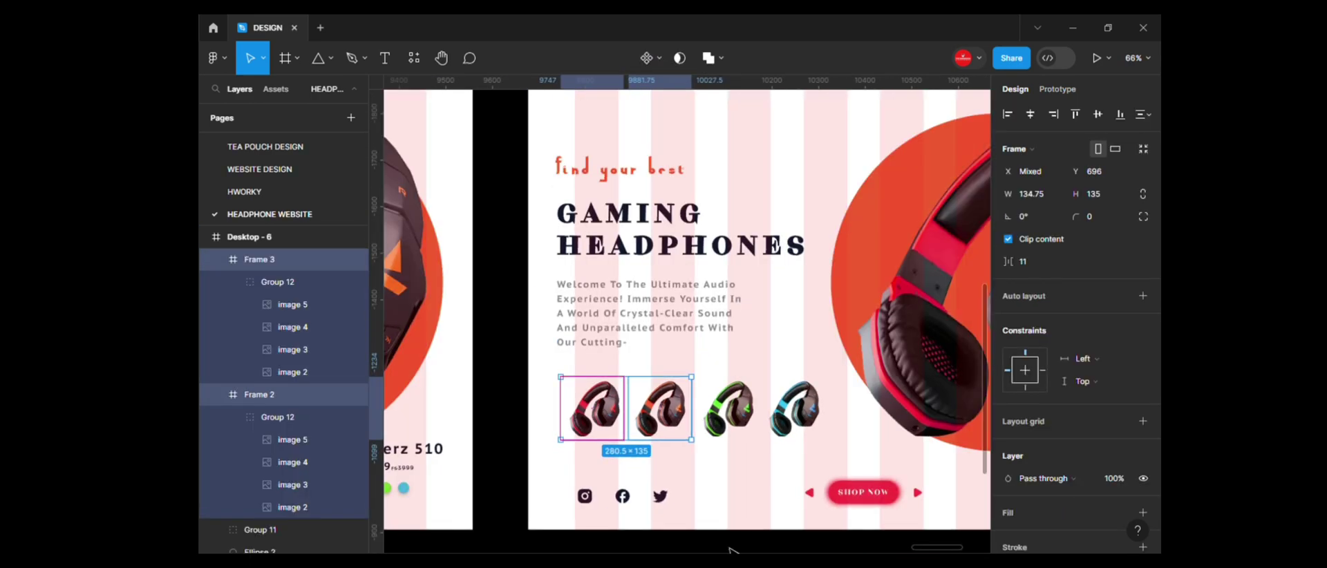
click(747, 525)
scroll(779, 457, down, 2)
scroll(563, 274, down, 2)
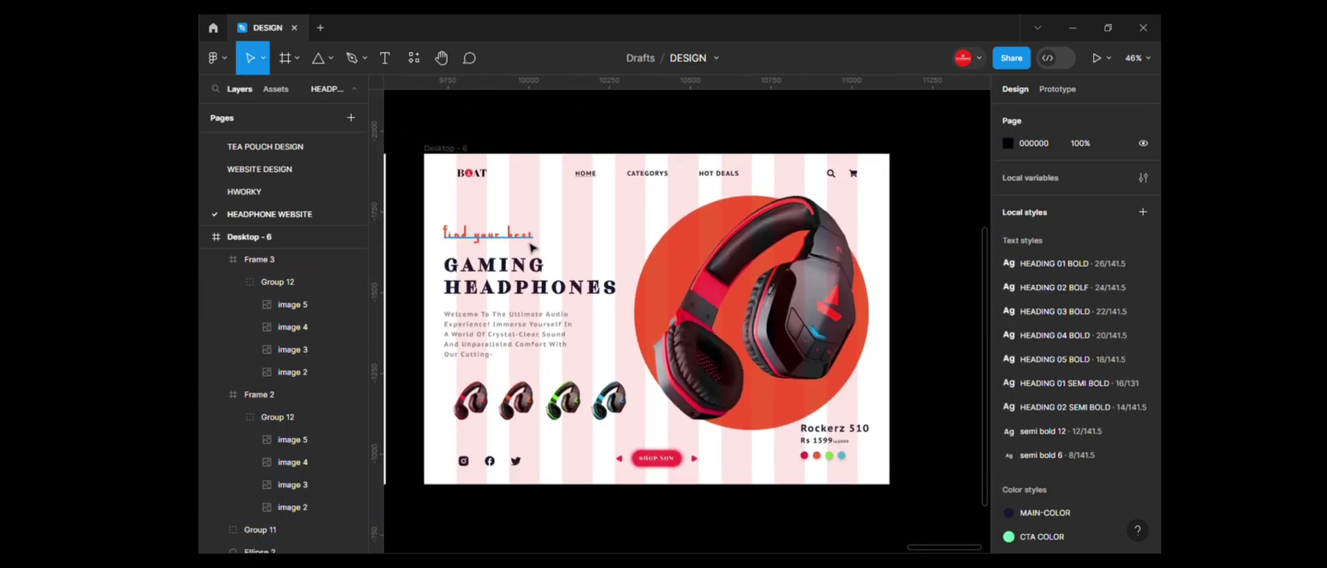
click(487, 233)
Step: Swap the background circle's E1243D accent colour for a colour sampled from the design
click(442, 147)
click(678, 322)
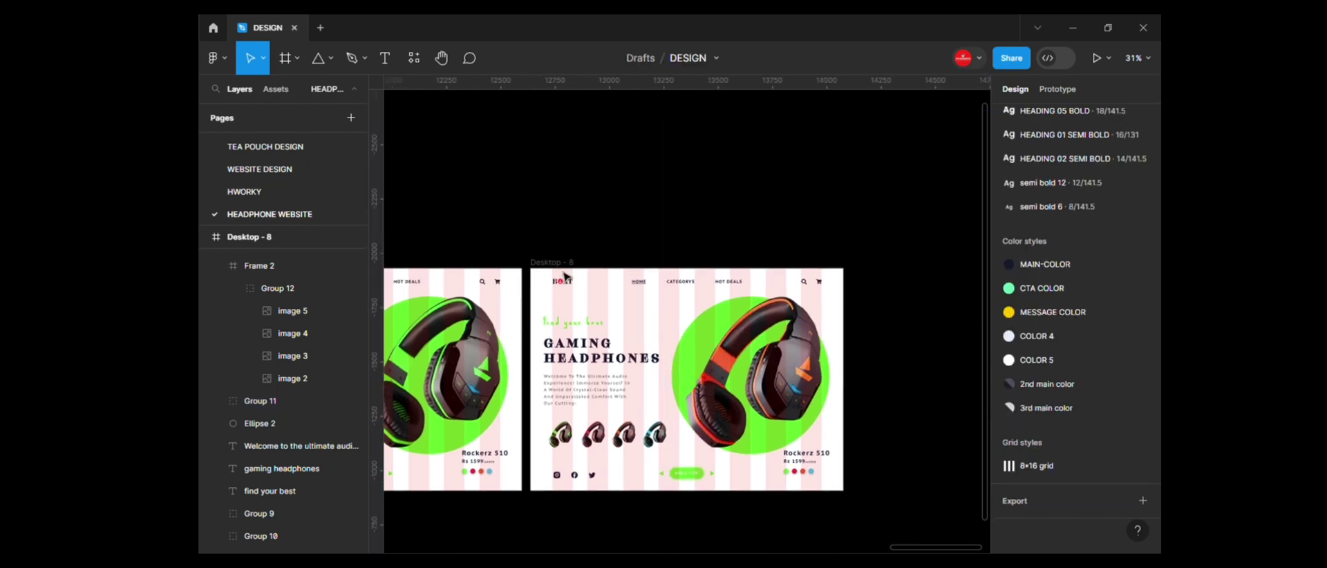
click(1008, 387)
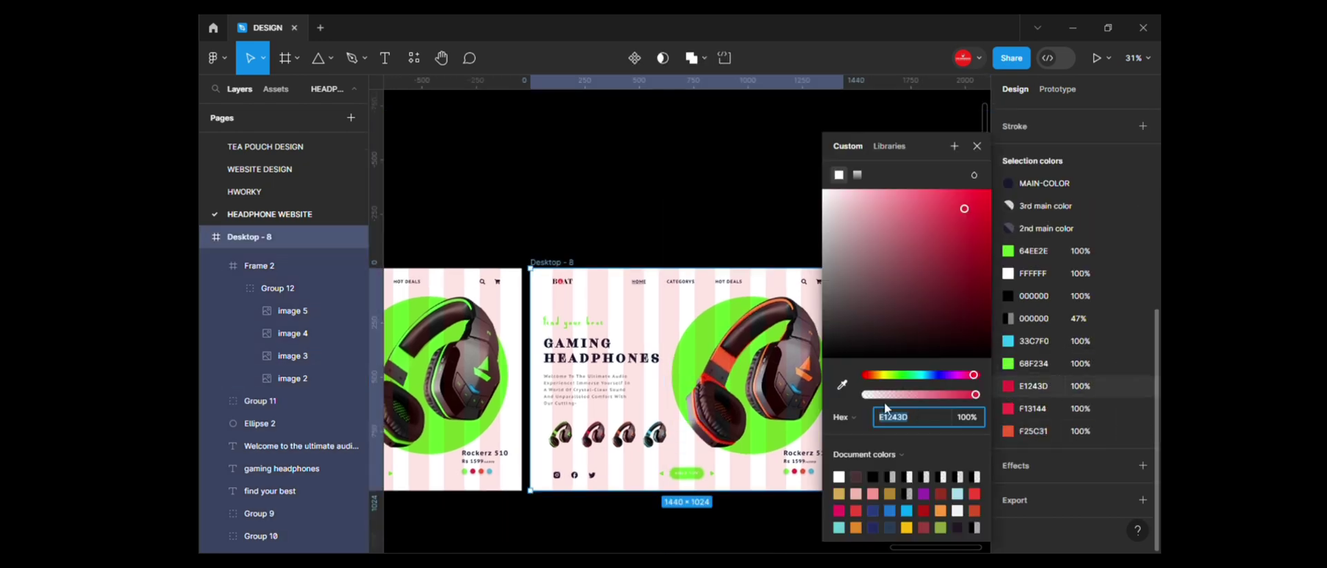
click(842, 384)
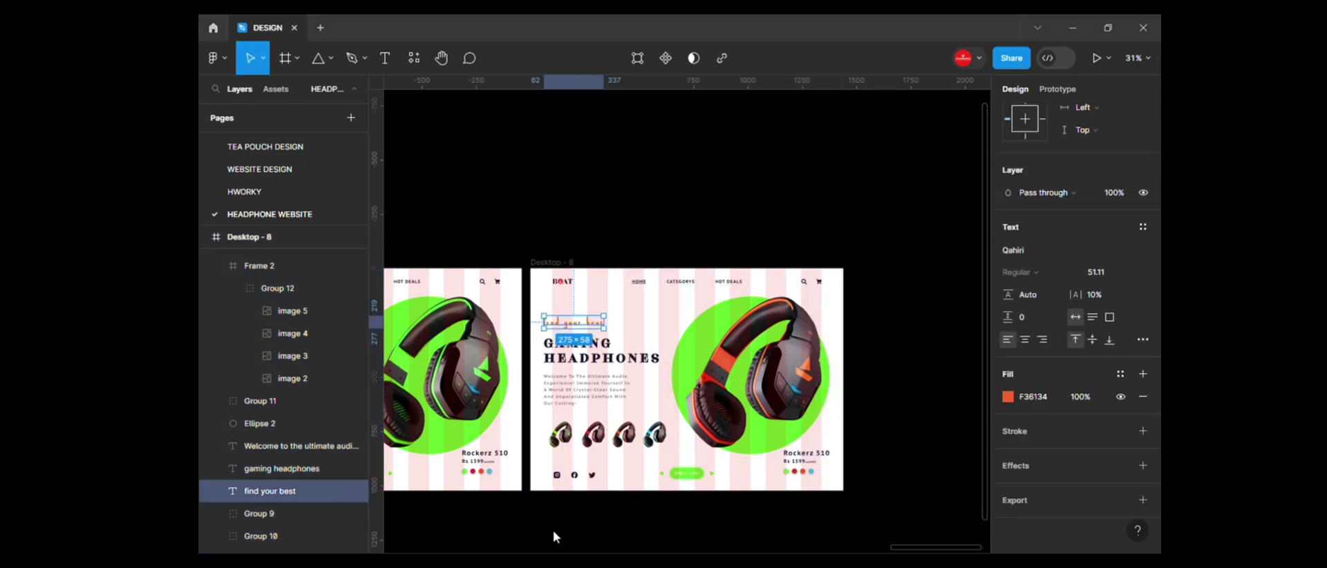
scroll(605, 508, up, 2)
scroll(622, 512, up, 2)
scroll(657, 519, up, 2)
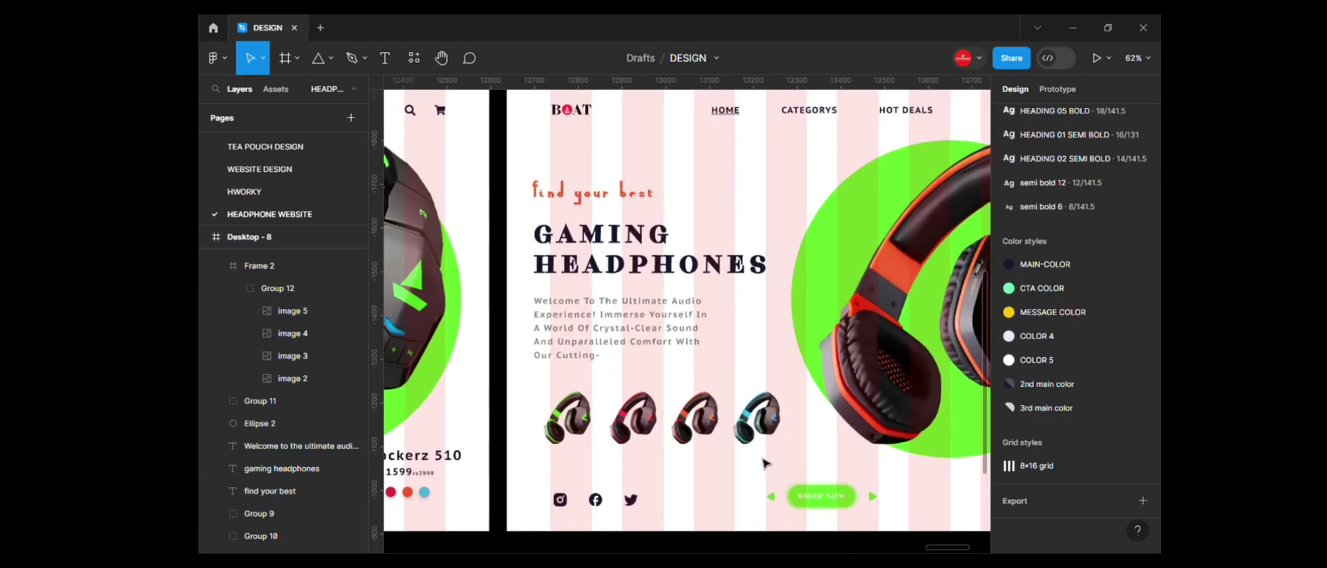
scroll(738, 543, down, 8)
scroll(738, 542, left, 5)
scroll(761, 511, right, 3)
Step: Try rotating the oversized headphone group to shift its colours, then undo the changes
click(823, 498)
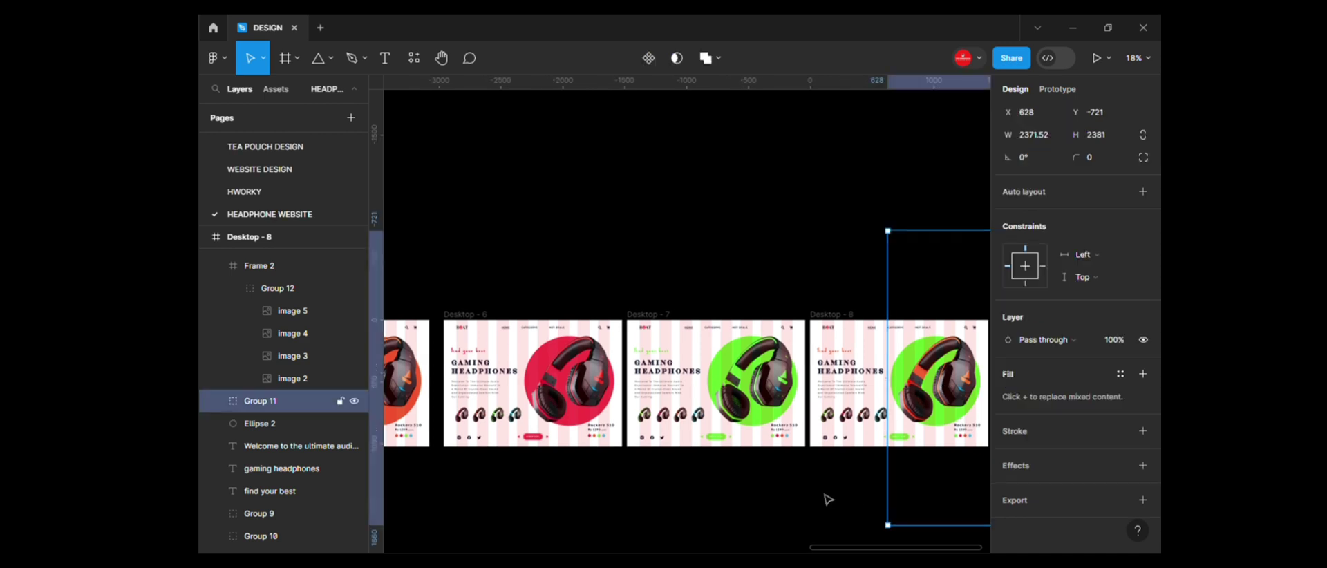
drag(919, 246, 879, 215)
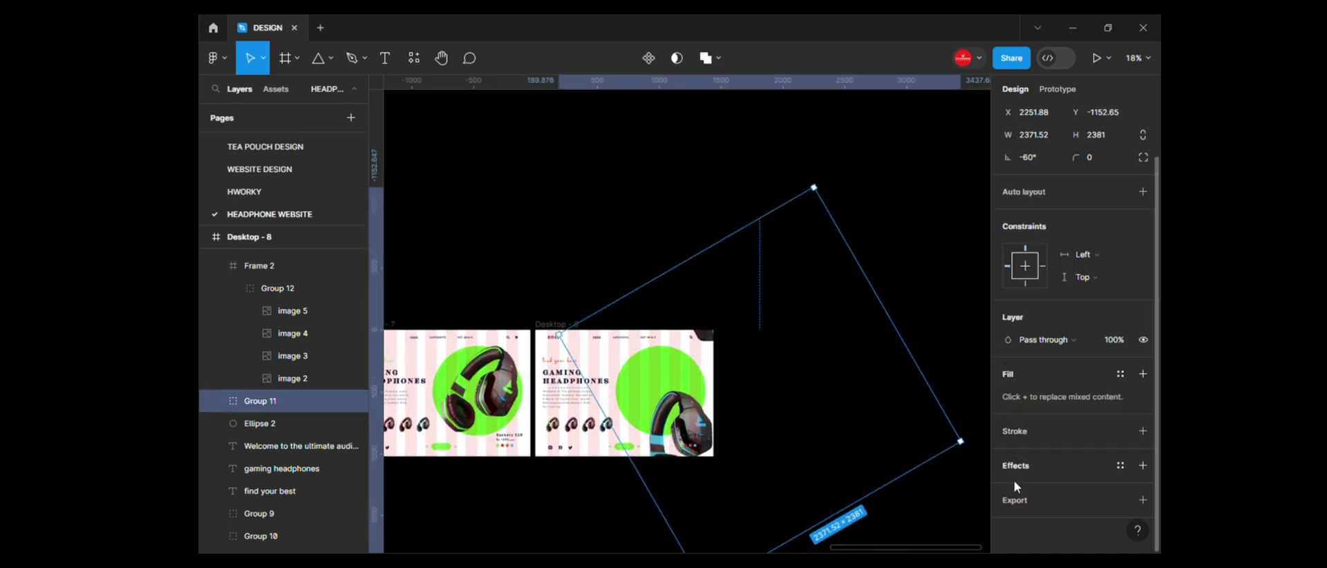
key(ctrl+z)
scroll(495, 476, up, 5)
key(ctrl+z)
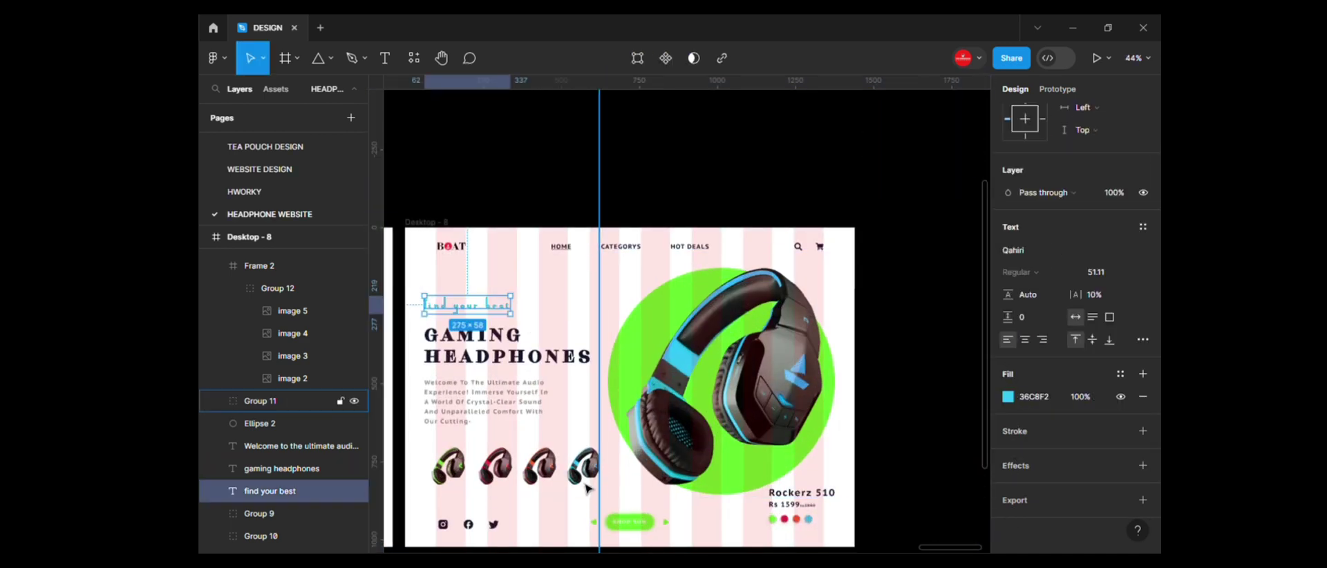
key(ctrl+z)
Step: Inspect the row of colour dots, then select the Desktop - 8 frame
click(852, 531)
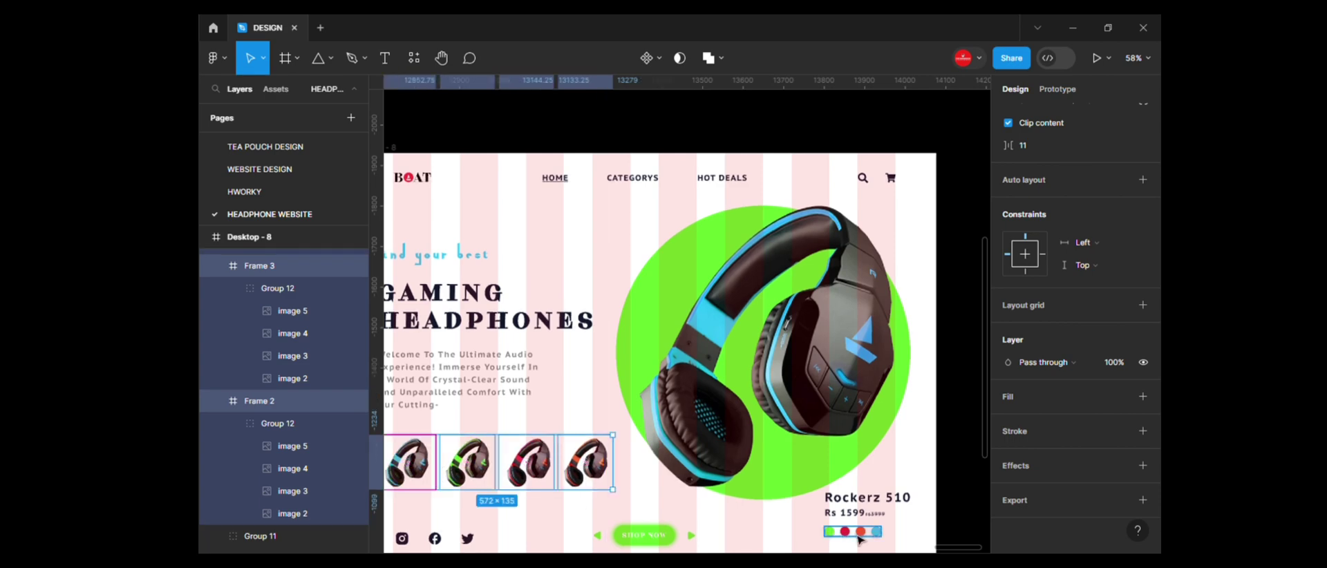
scroll(853, 531, up, 5)
scroll(728, 533, down, 5)
key(Escape)
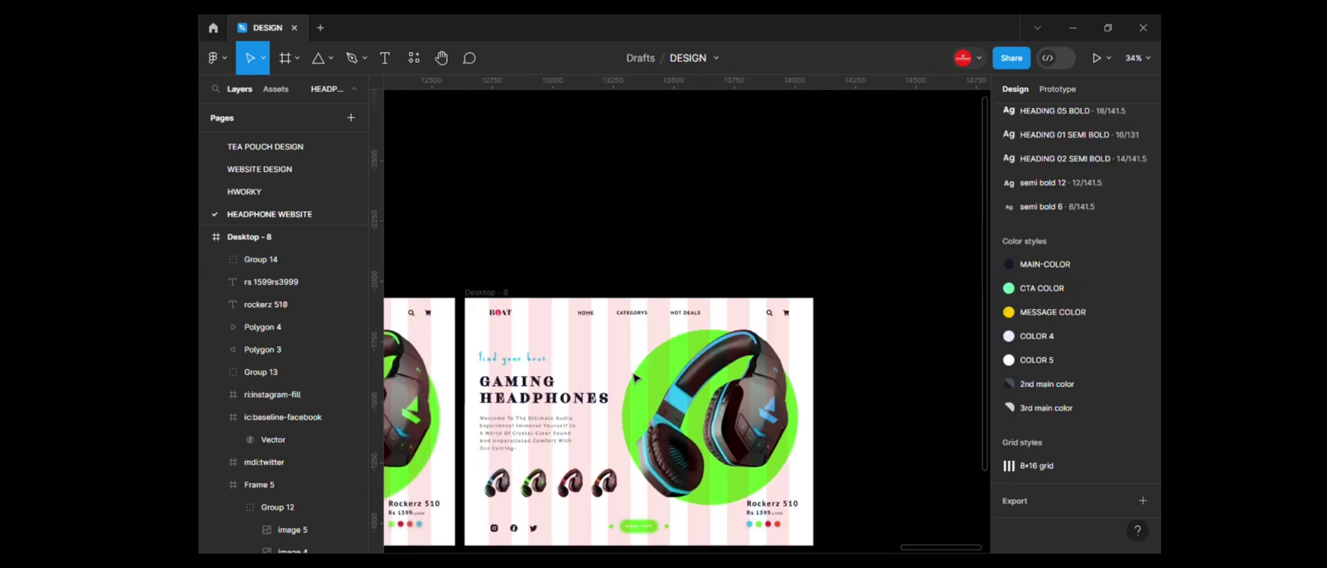
click(482, 295)
scroll(256, 455, down, 2)
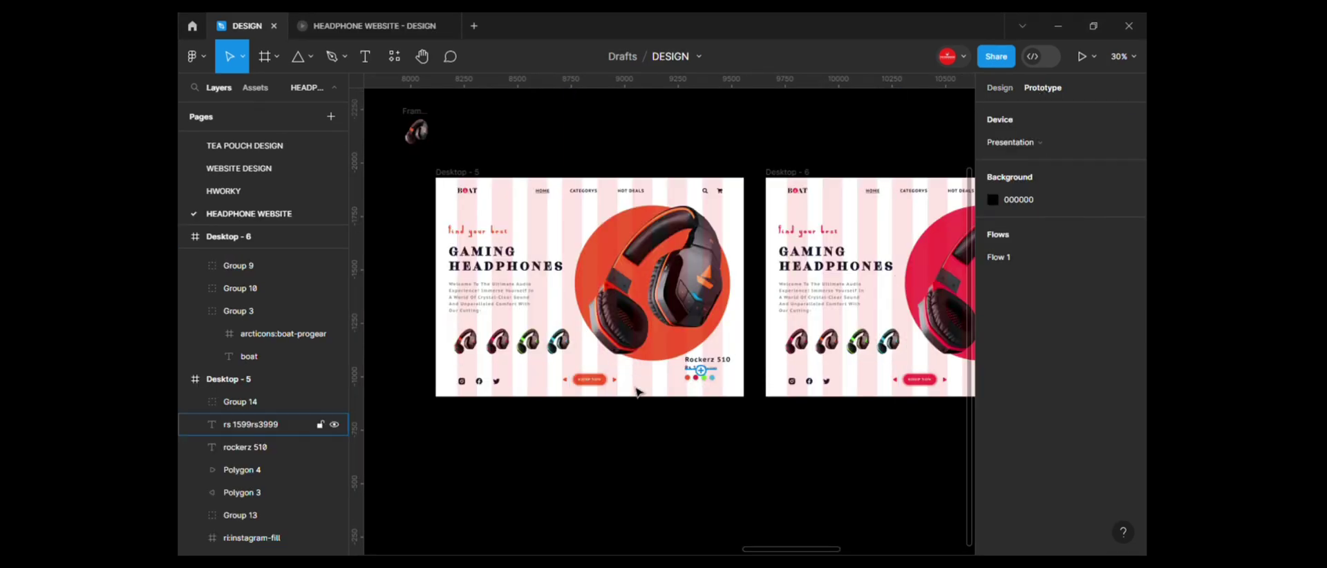
Step: Link Desktop-5's right arrow to Desktop-6 on click with a Slow 500ms smart-animate transition
drag(615, 383, 864, 311)
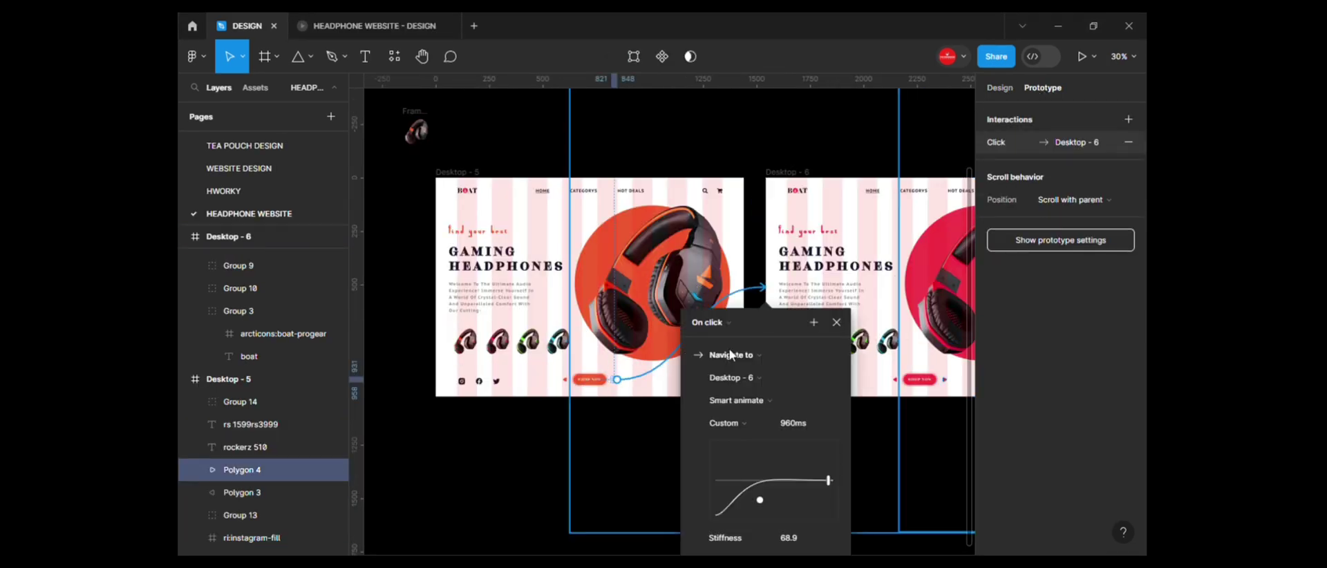
click(732, 355)
click(719, 351)
click(707, 322)
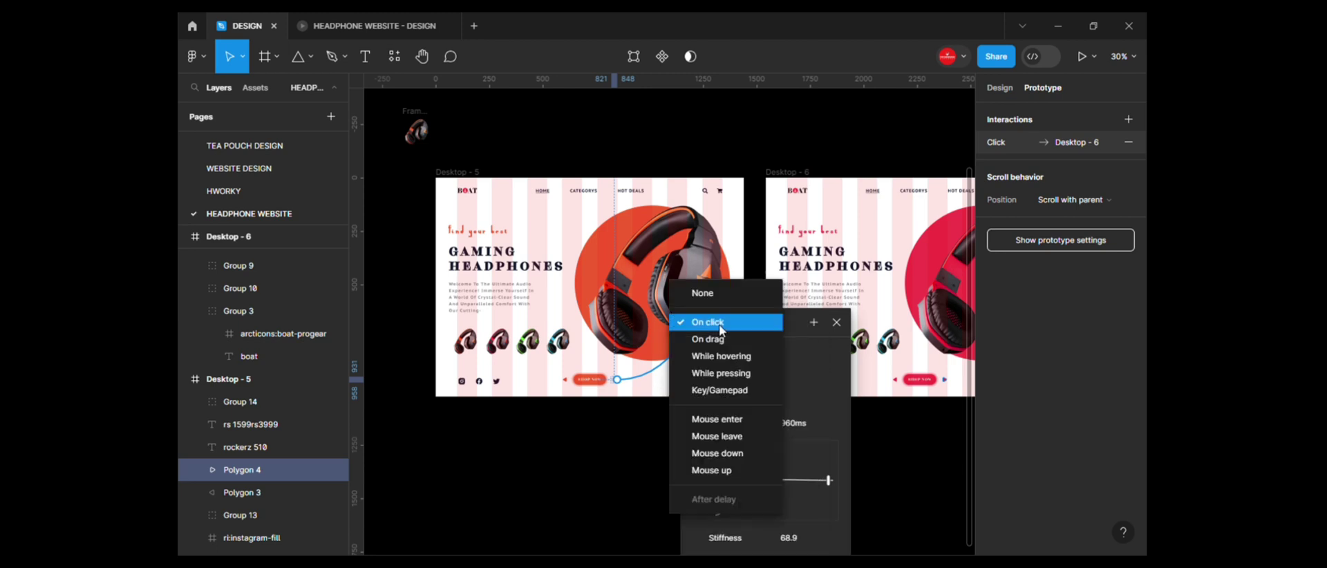
key(Escape)
click(727, 357)
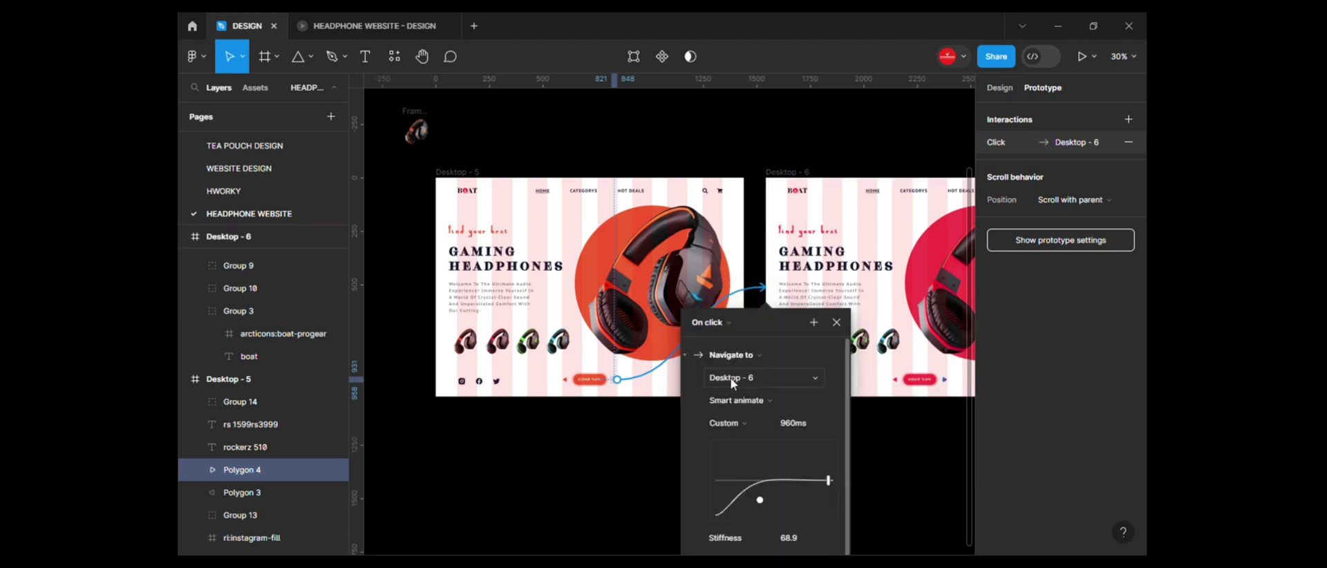
click(738, 421)
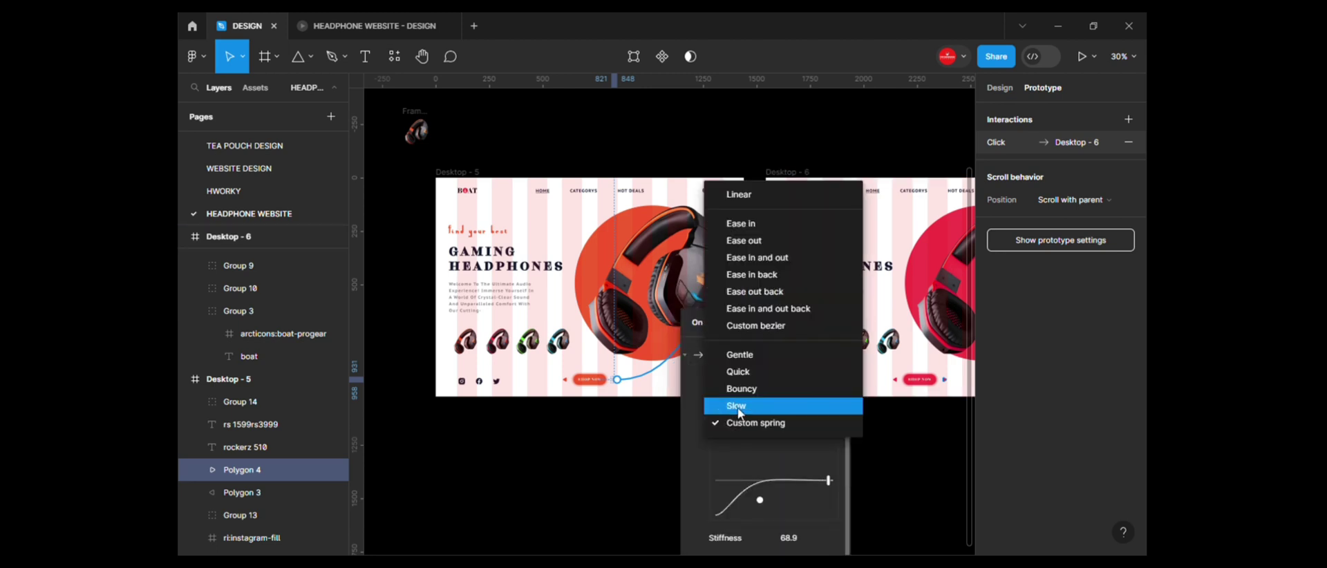
click(737, 407)
scroll(775, 415, down, 1)
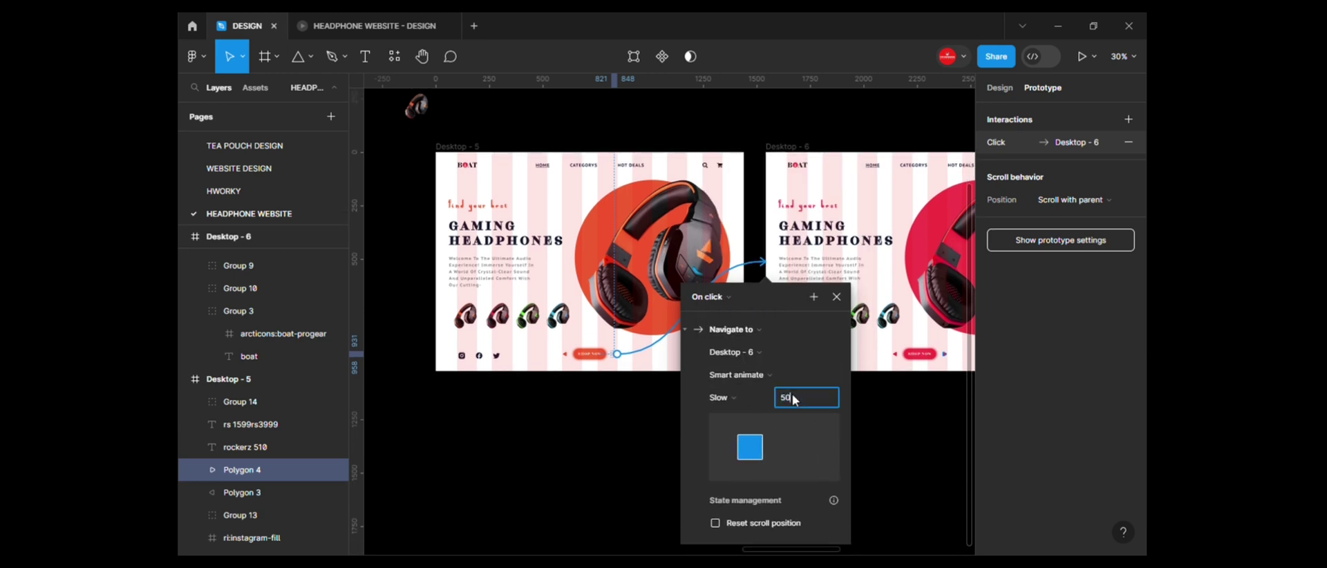
click(877, 460)
scroll(663, 433, down, 3)
scroll(691, 428, right, 5)
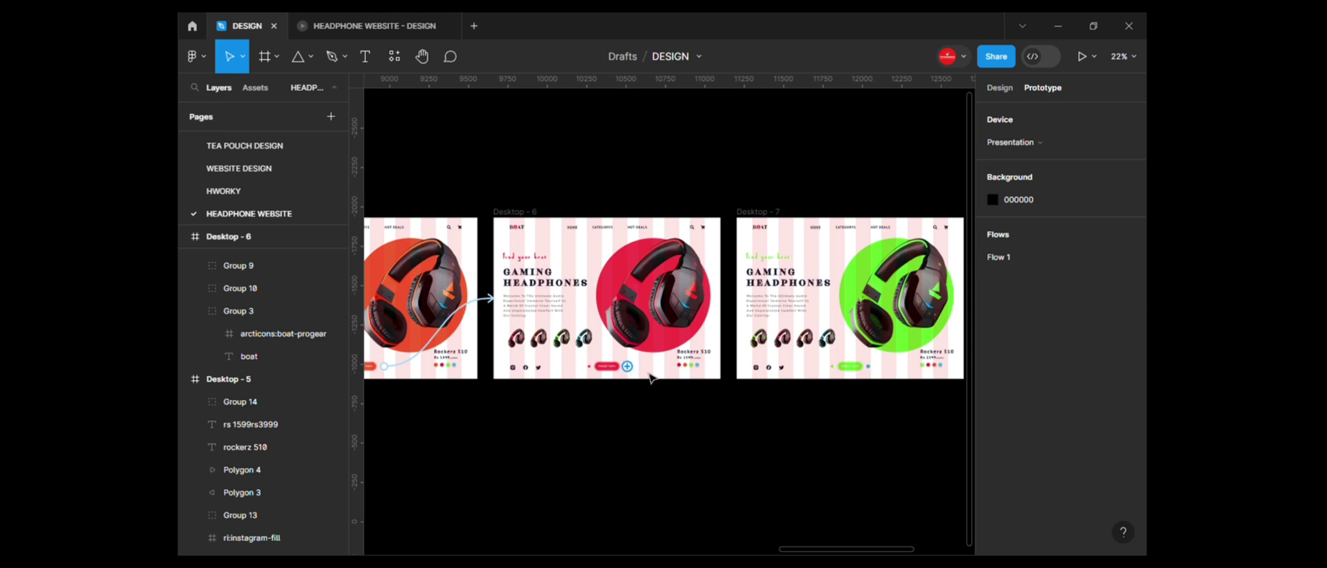
Step: Connect Desktop-7's right arrow forward to Desktop-8
drag(627, 366, 830, 311)
key(Escape)
mouse_move(863, 366)
mouse_down()
mouse_move(988, 352)
mouse_move(902, 387)
mouse_up()
drag(640, 366, 762, 329)
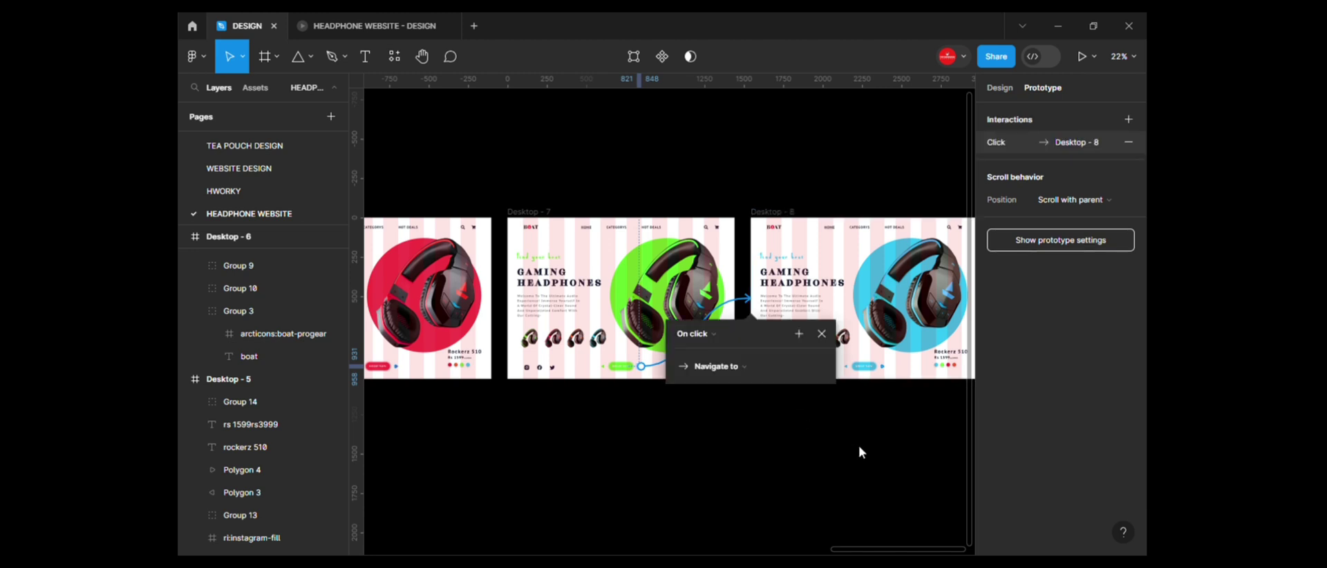
Step: Link Desktop-8's right arrow back to Desktop-5
click(885, 371)
drag(712, 456, 868, 433)
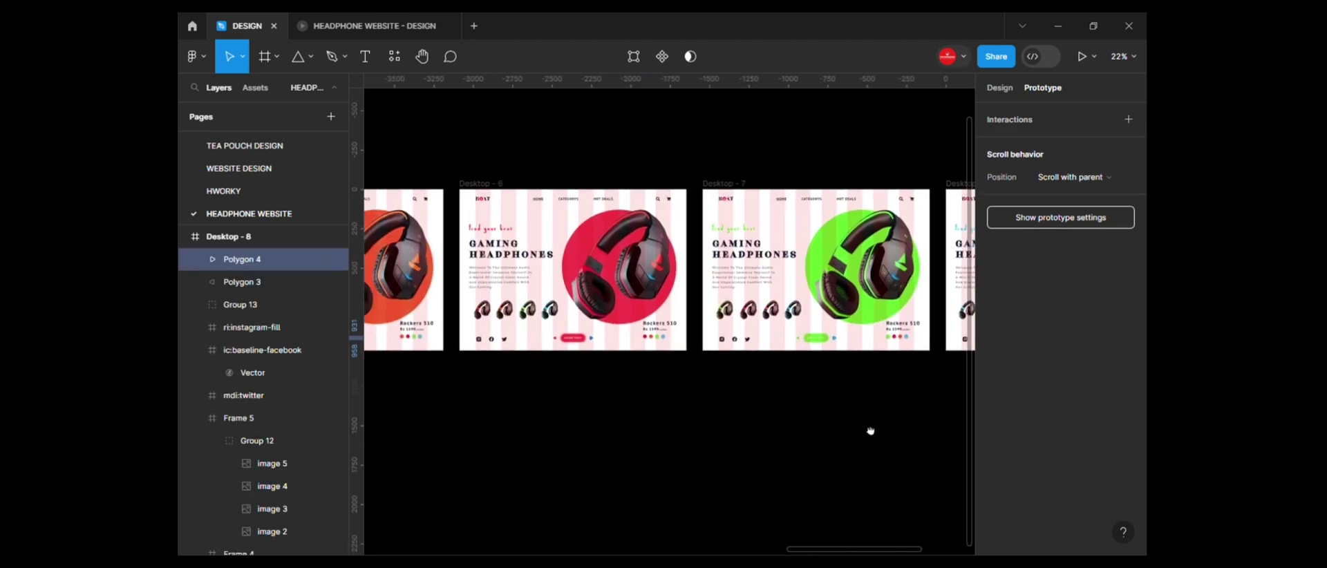
scroll(839, 447, down, 3)
scroll(900, 423, down, 2)
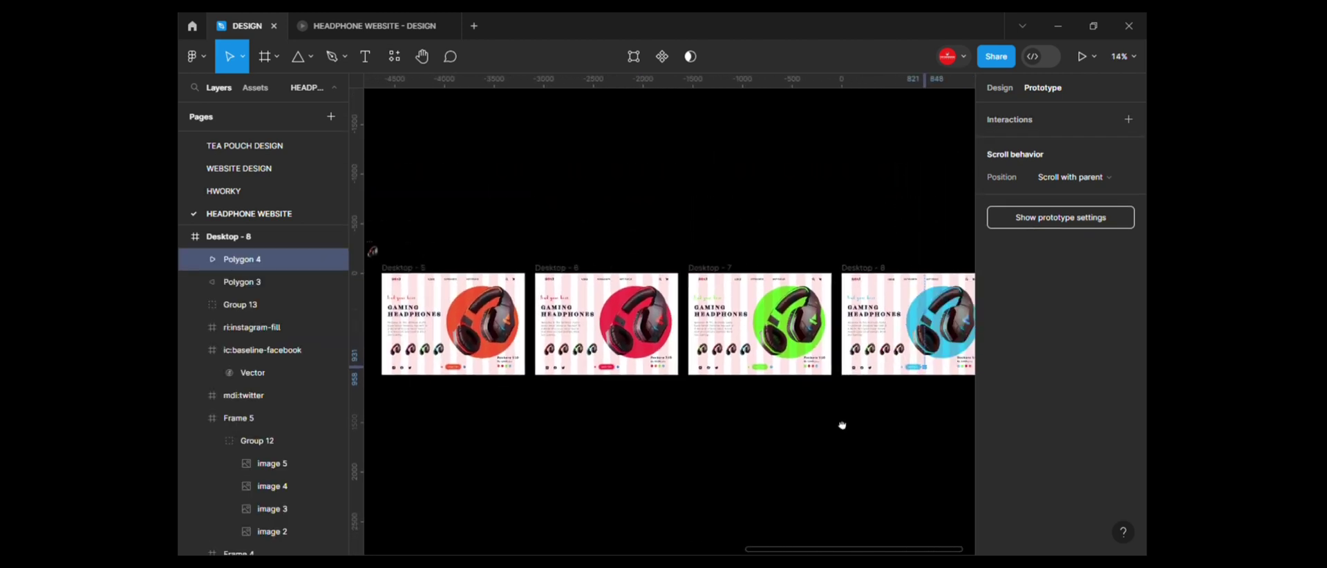
drag(922, 365, 453, 360)
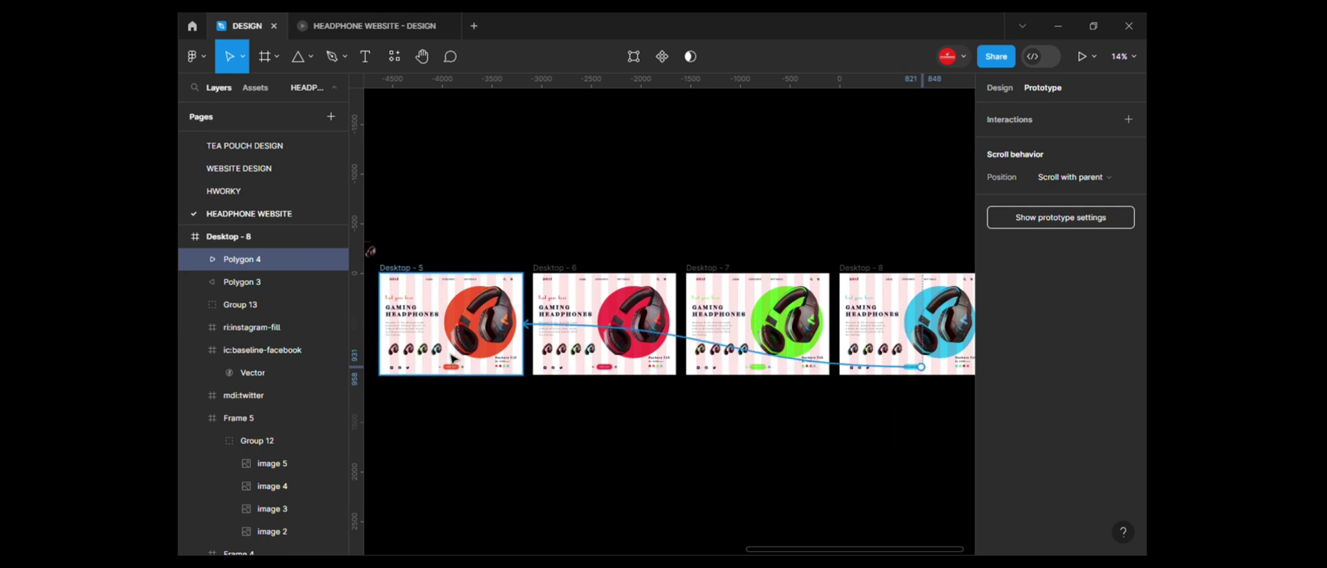
click(430, 389)
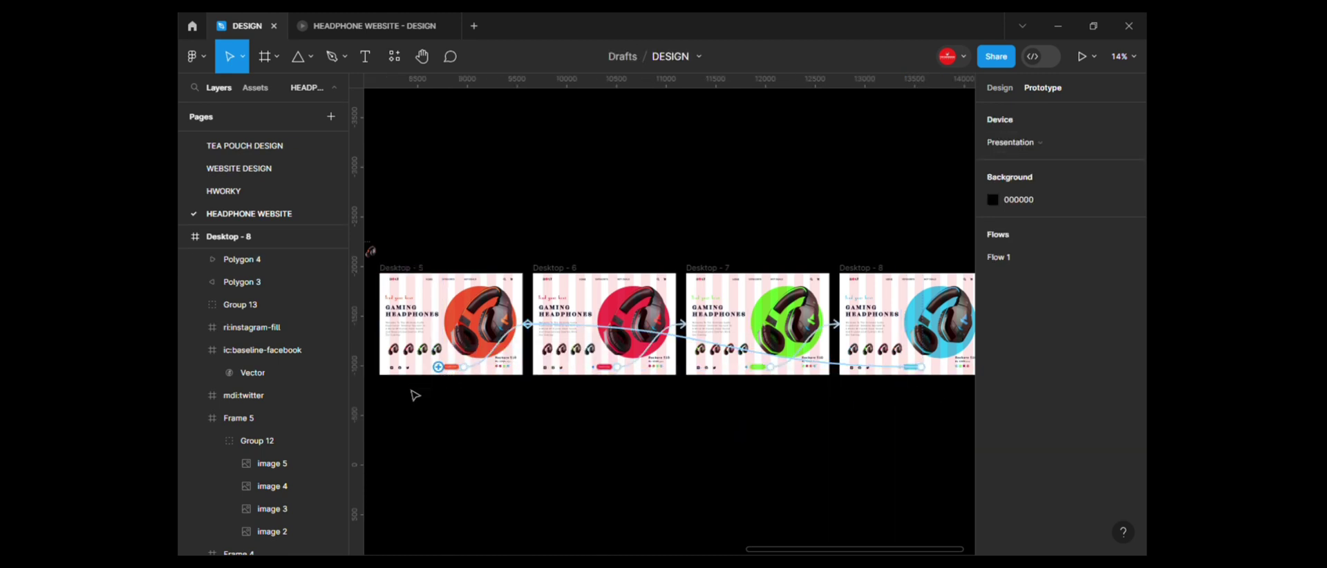
Step: Link Desktop-5's left arrow to Desktop-8 and review Desktop-8's right-arrow link
mouse_move(438, 366)
mouse_down()
mouse_move(876, 480)
mouse_move(912, 371)
mouse_up()
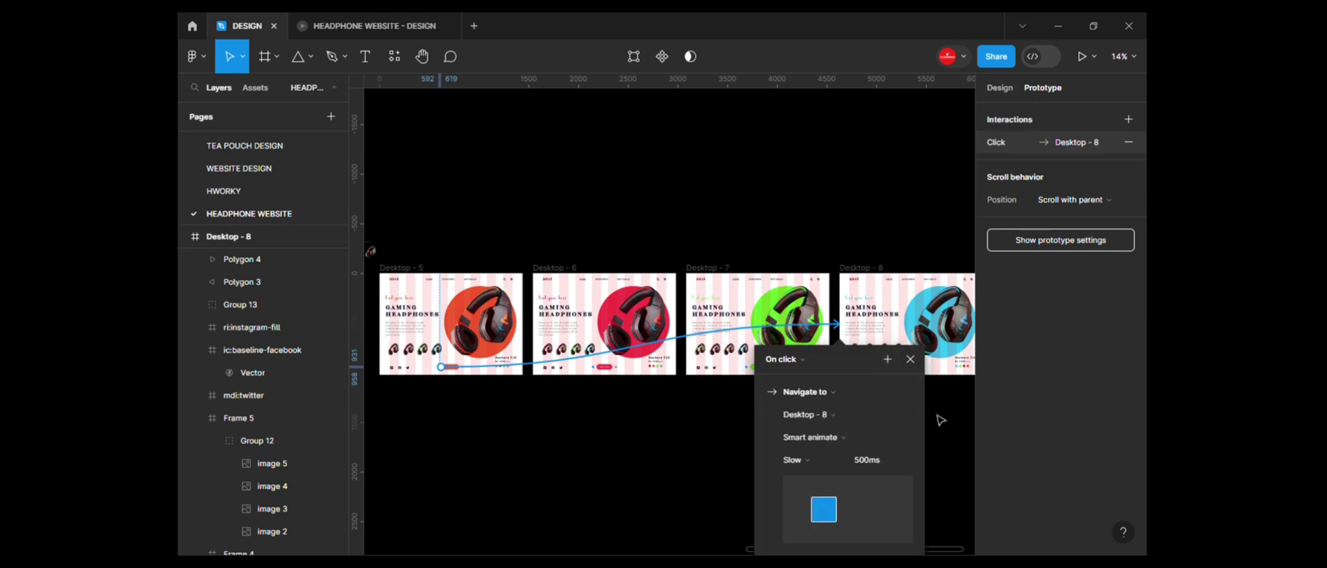
click(909, 380)
click(900, 373)
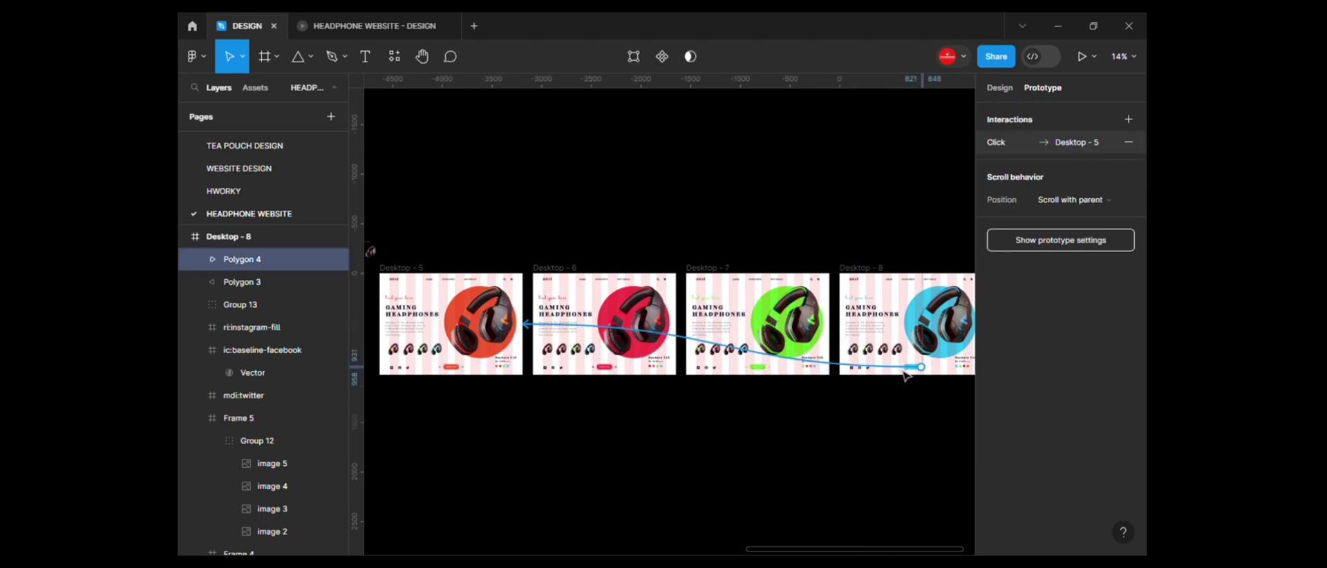
click(906, 380)
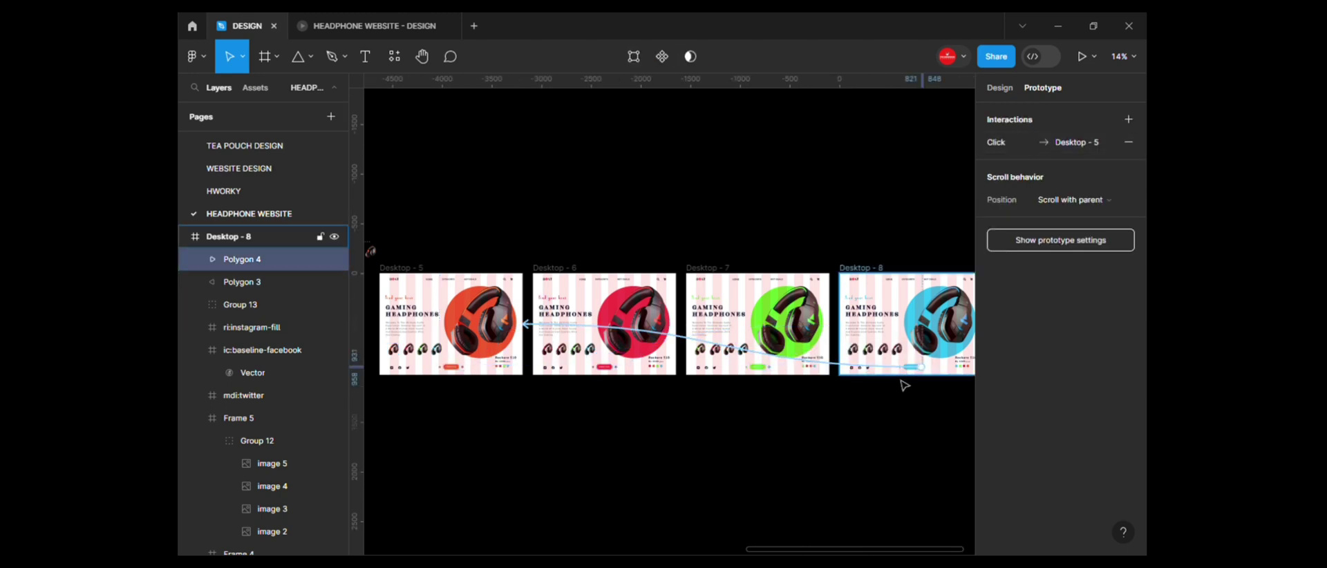
scroll(903, 380, up, 1)
click(903, 388)
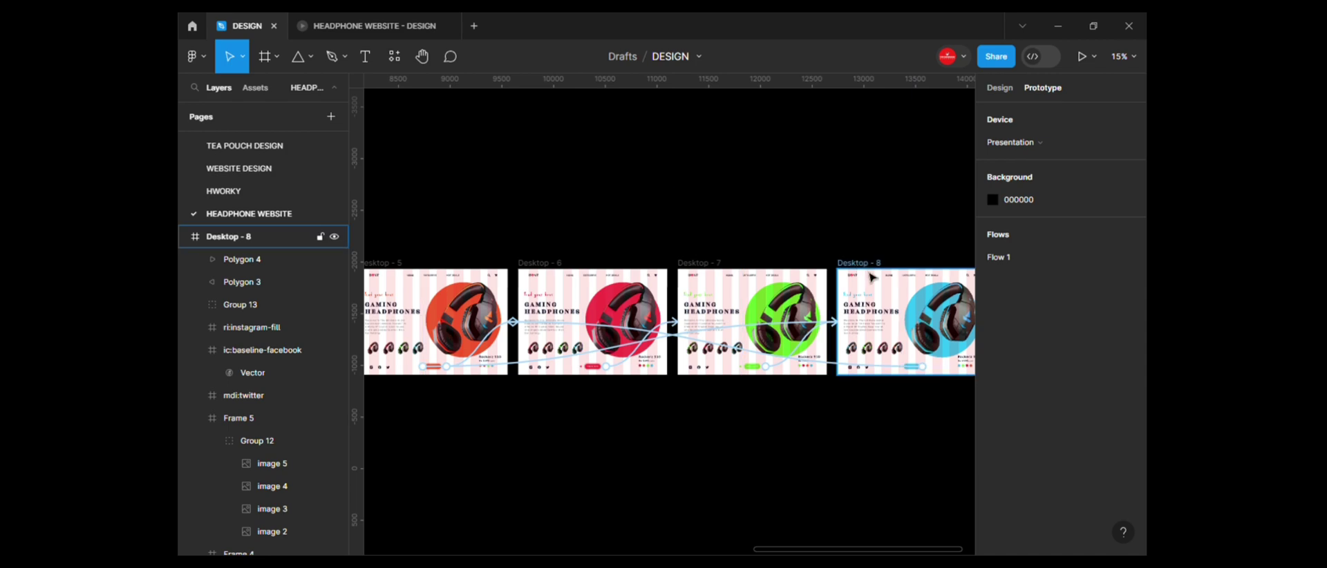
Step: Remove the link from Desktop-8's right arrow to Desktop-5
scroll(907, 377, up, 2)
scroll(906, 379, up, 3)
click(902, 380)
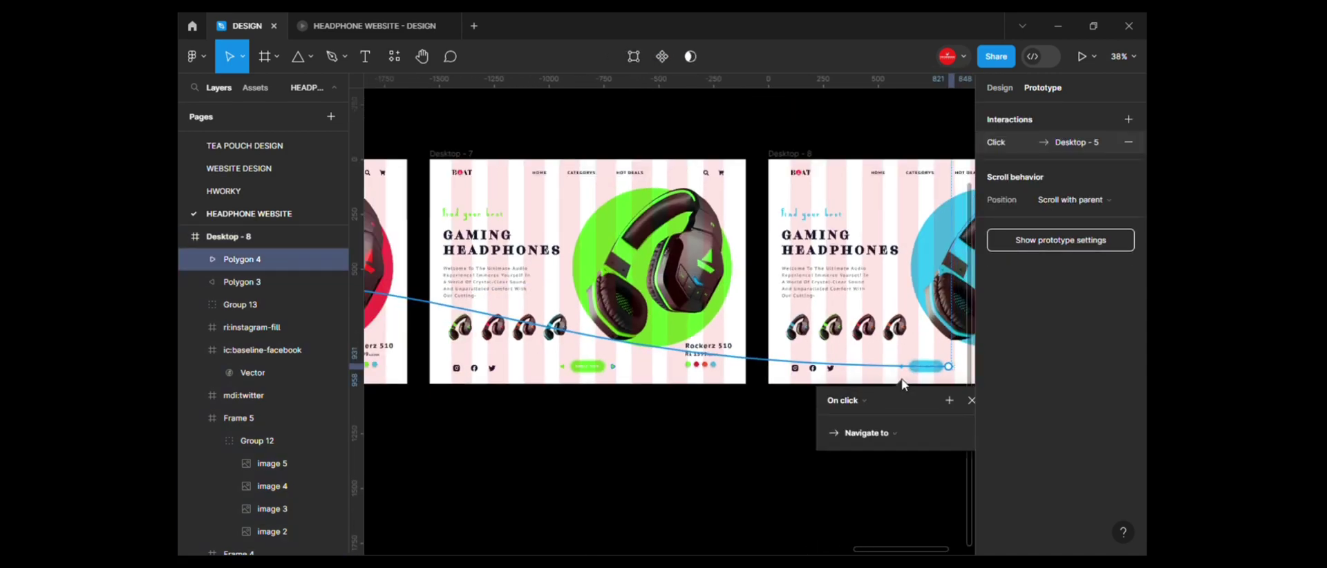
scroll(903, 381, up, 2)
scroll(966, 388, up, 1)
scroll(906, 373, up, 2)
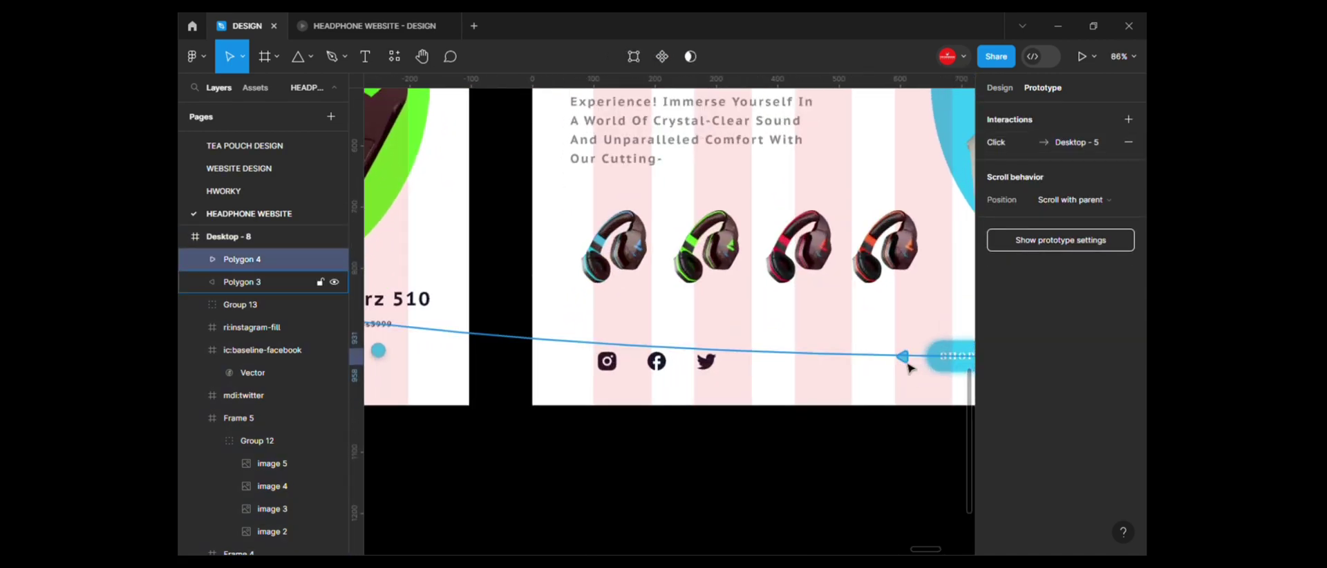
click(908, 368)
scroll(909, 374, down, 1)
scroll(920, 394, down, 1)
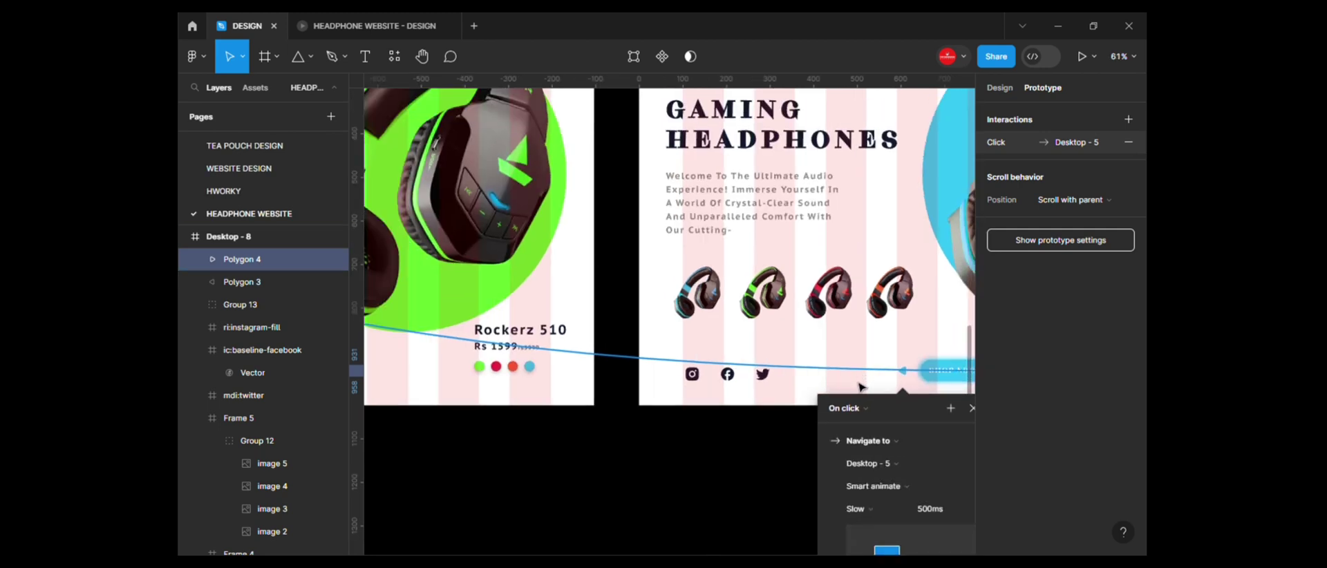
drag(892, 415, 902, 423)
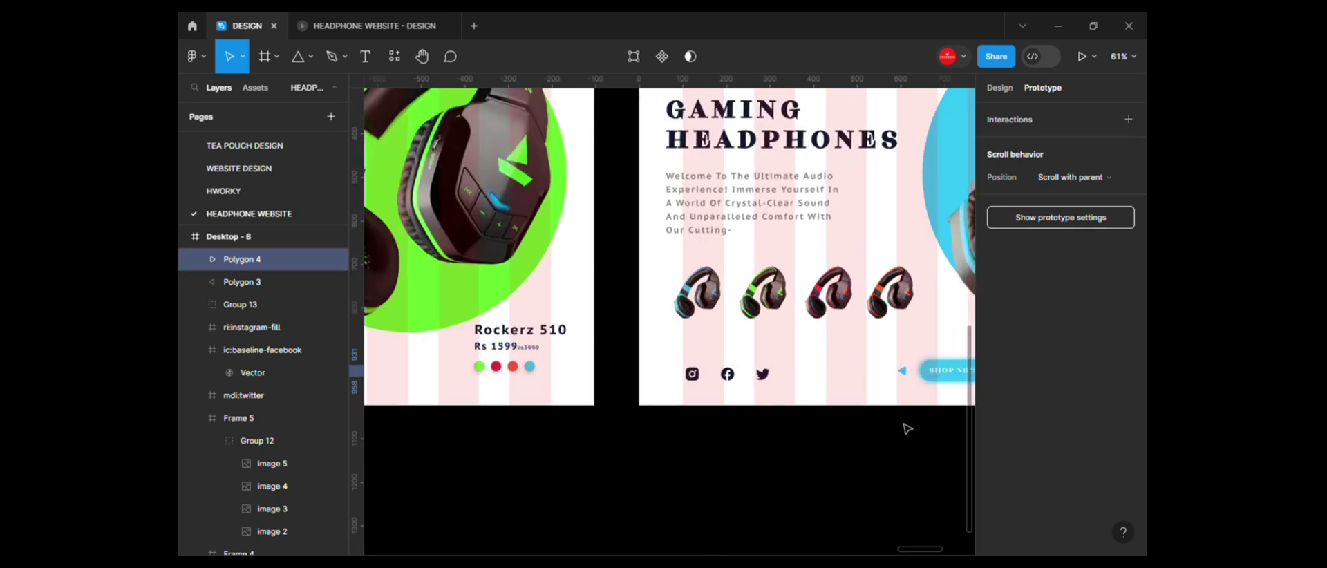
scroll(888, 432, down, 2)
scroll(902, 422, down, 2)
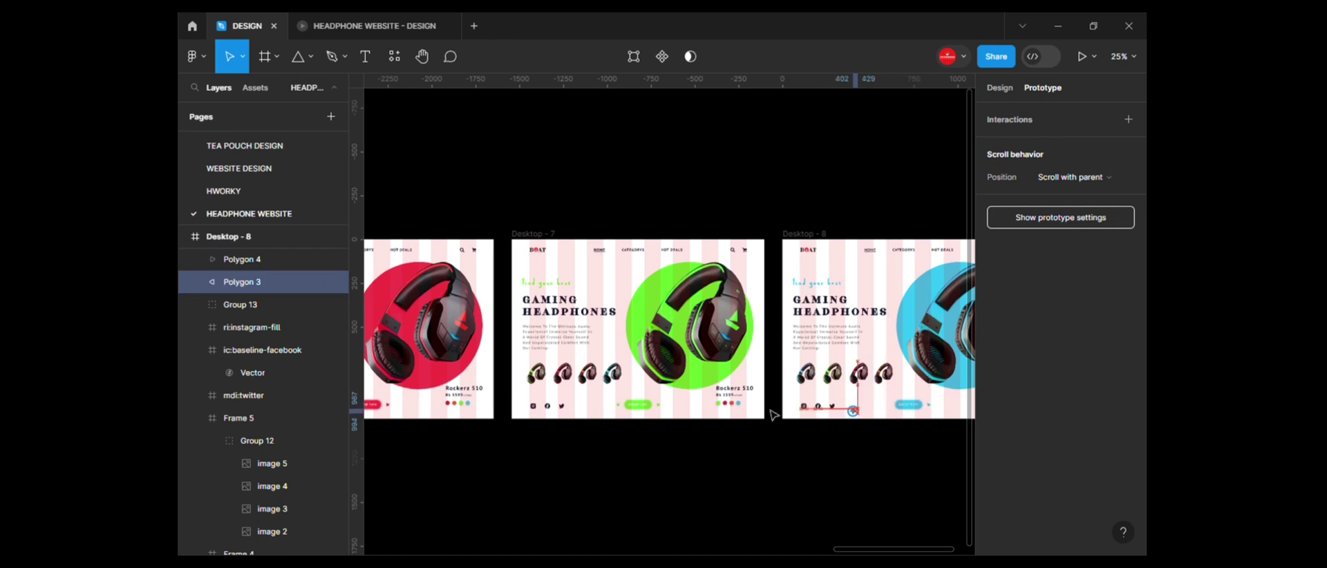
Step: Link Desktop-8's left arrow back to Desktop-7
key(Escape)
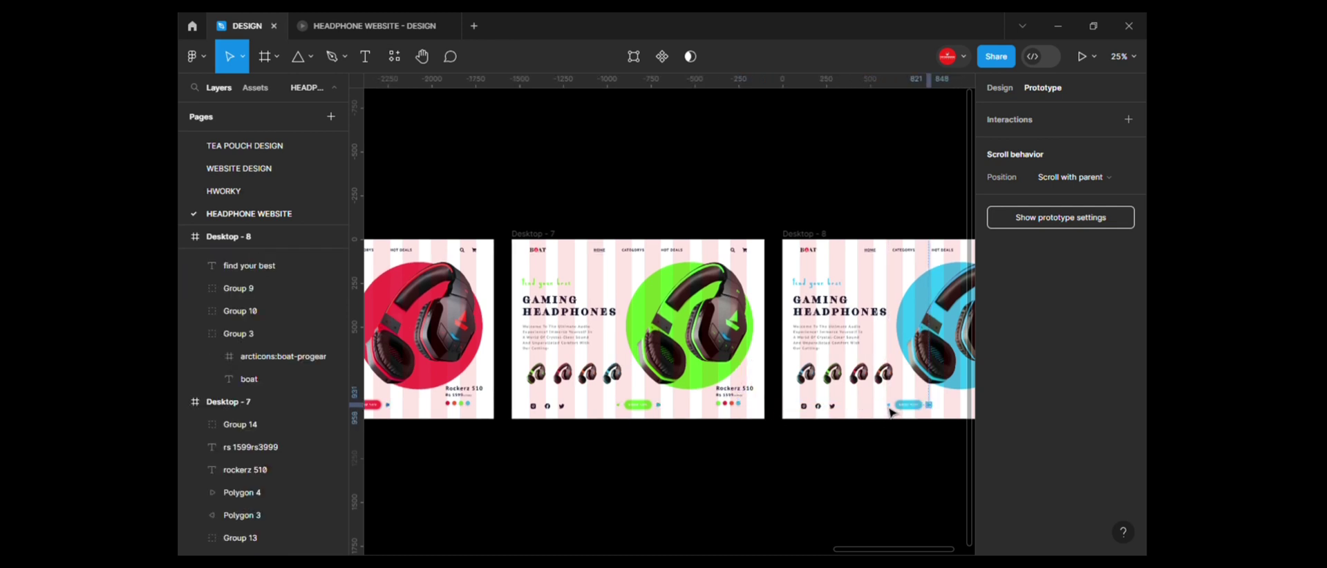
click(888, 407)
drag(763, 394, 757, 393)
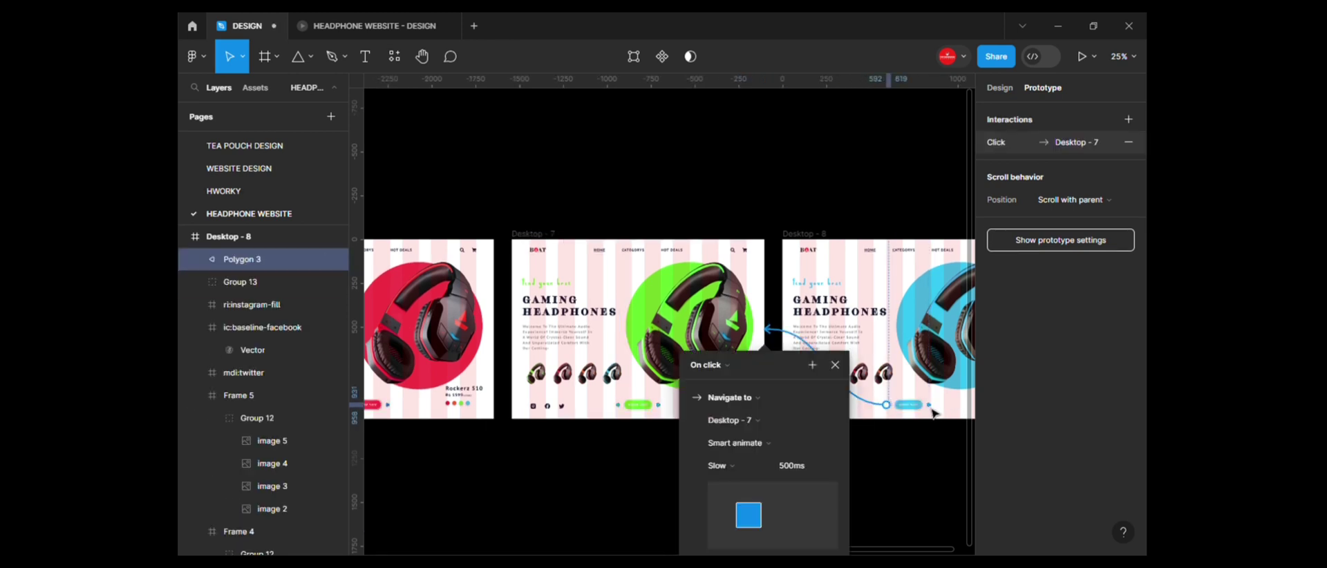
Step: Relink Desktop-8's right arrow to Desktop-5
click(925, 404)
scroll(601, 425, down, 5)
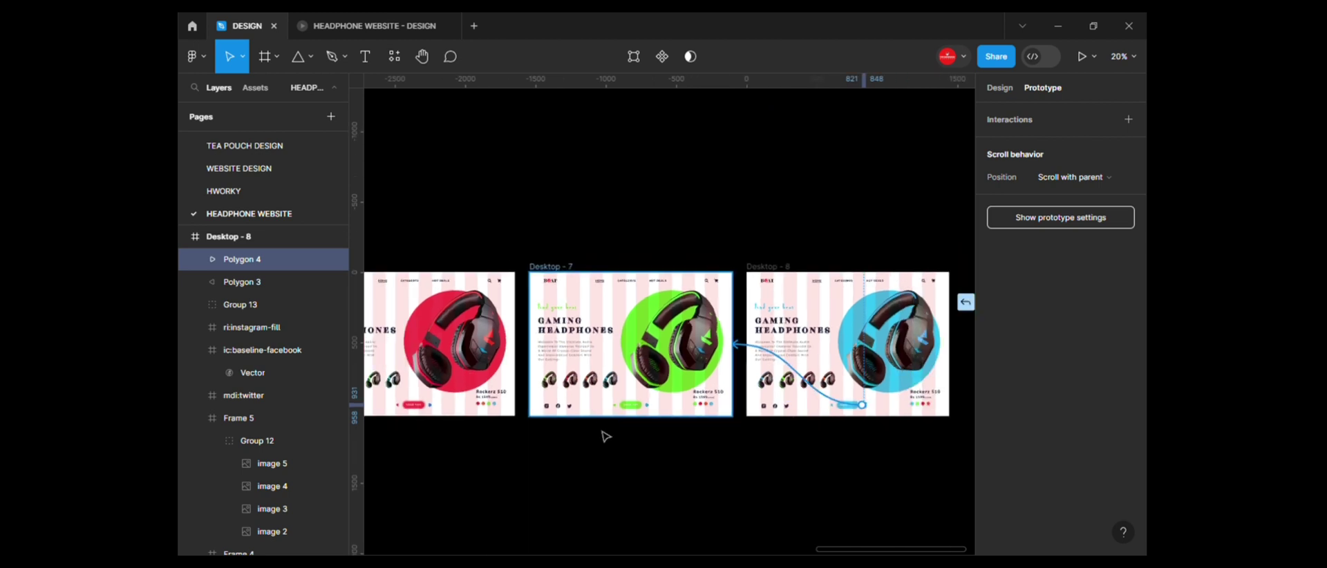
drag(470, 371, 382, 404)
scroll(638, 438, up, 3)
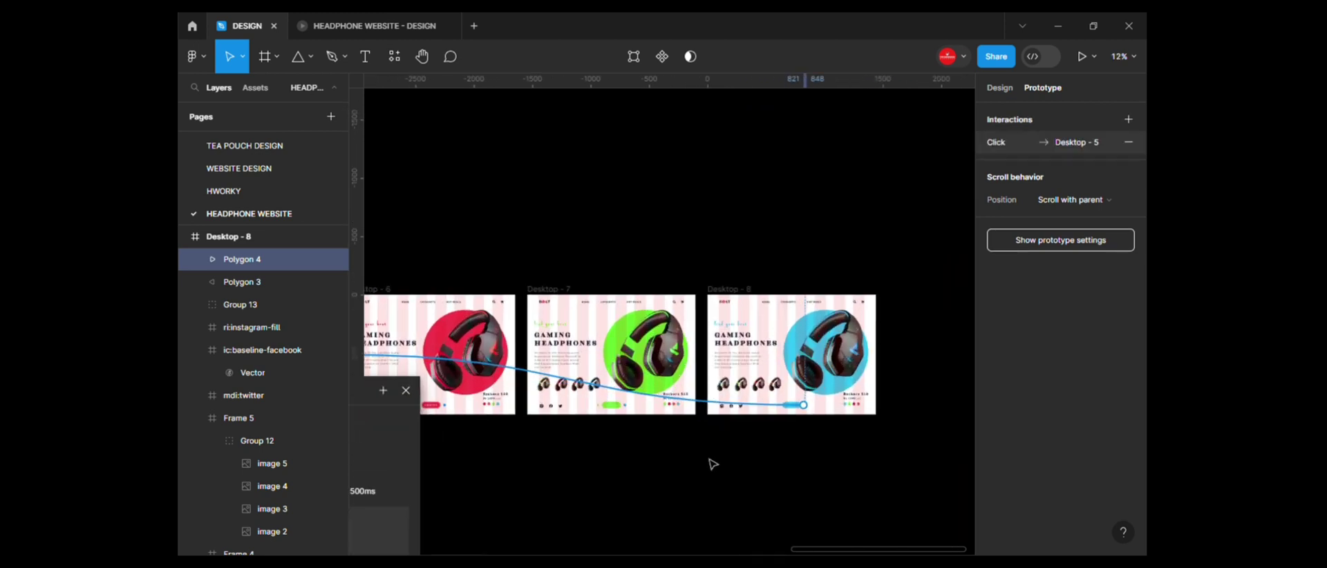
click(738, 461)
Step: Link Desktop-7's left arrow back to Desktop-6
scroll(691, 428, left, 3)
click(608, 399)
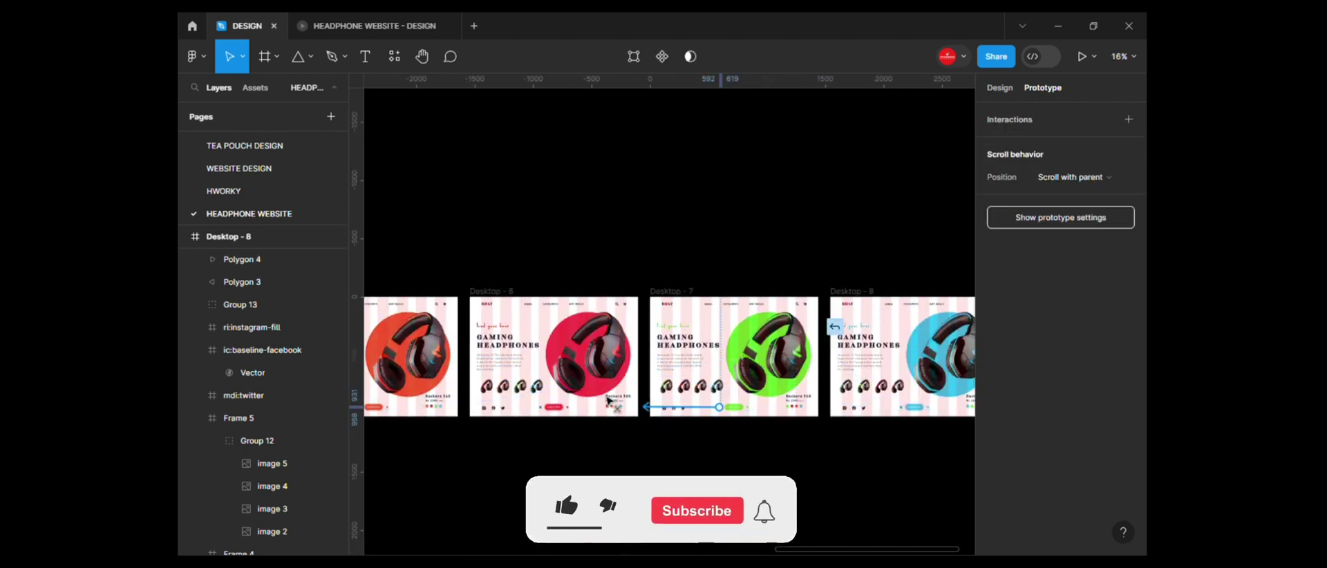
drag(567, 426, 540, 411)
click(542, 413)
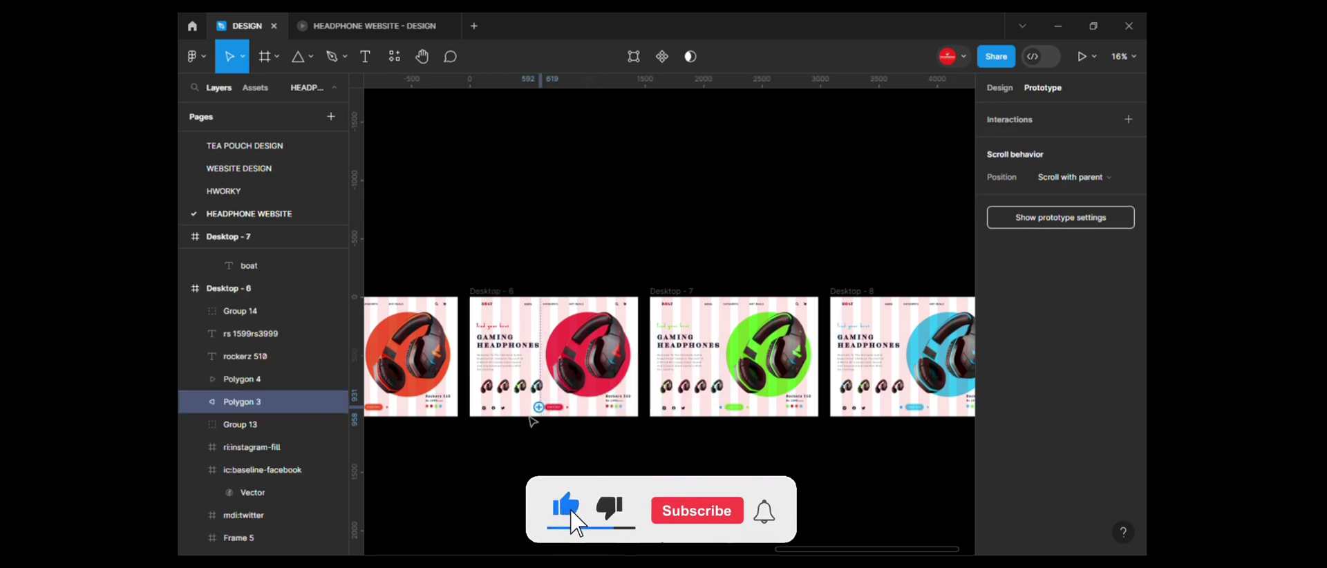
Step: Present the prototype starting from the orange Desktop-5 frame
click(652, 243)
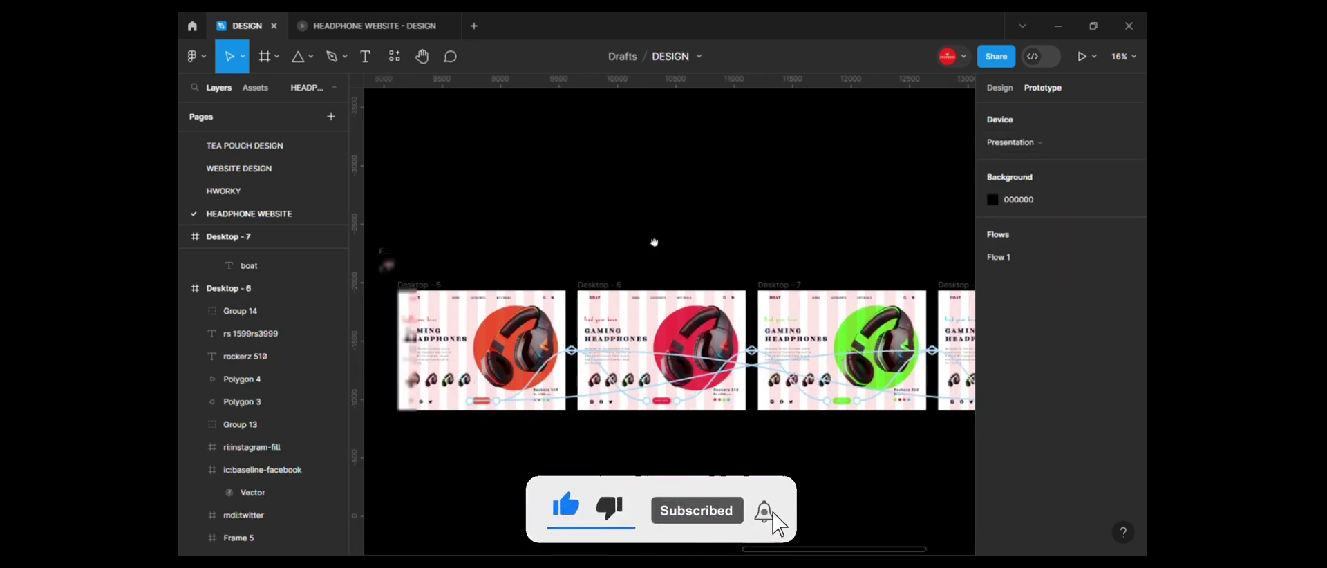
click(421, 284)
click(1093, 59)
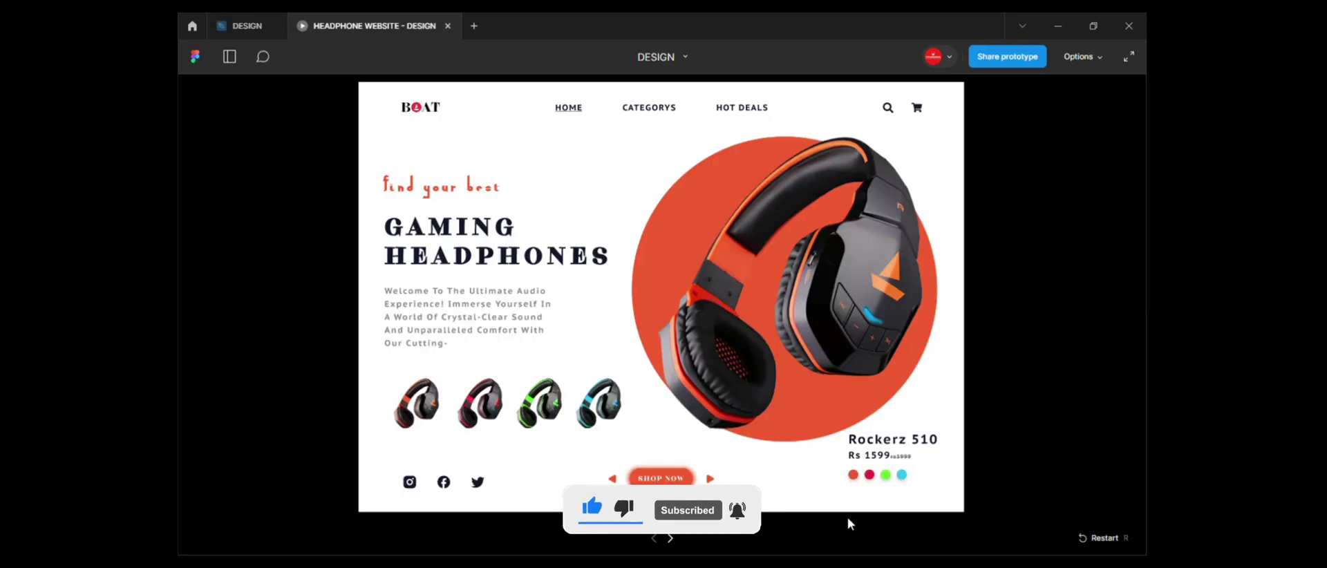